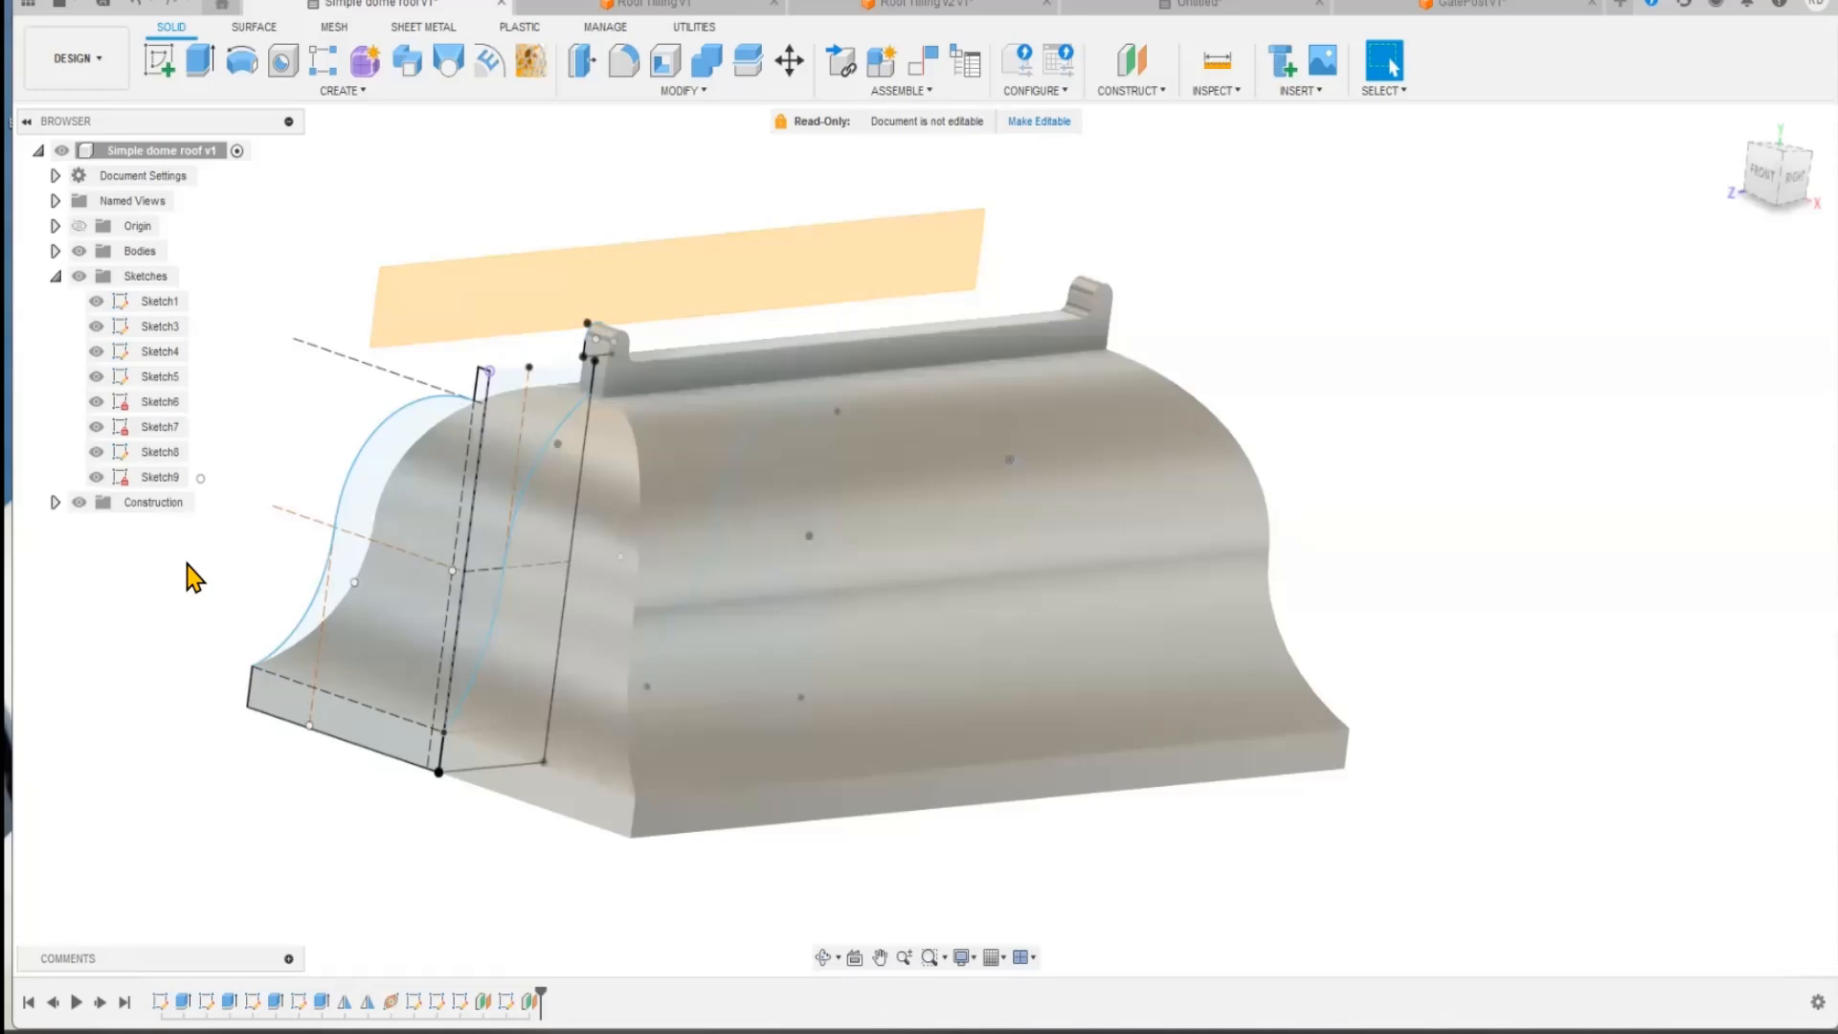
Step: Switch to the Roof Tiling v1 document and examine the overlapping tiles on its curved roof face from several angles
key("ctrl+Tab")
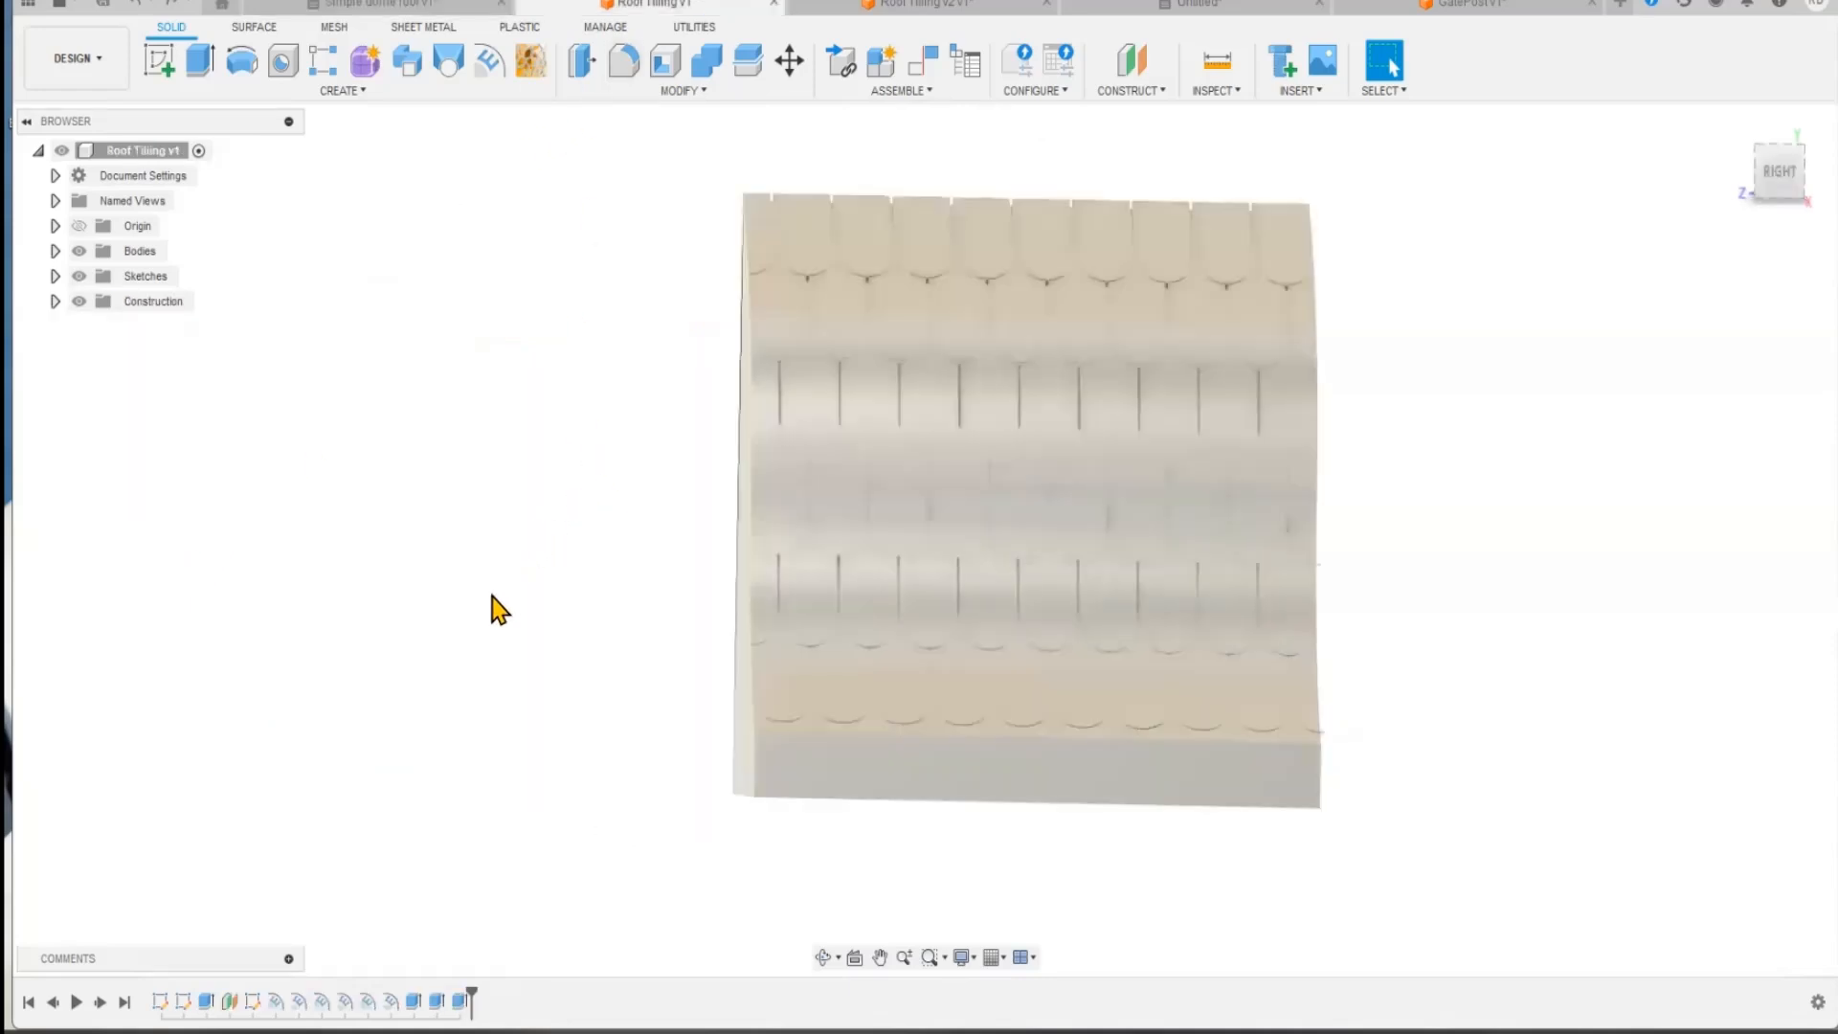
middle_click_drag(513, 702, 595, 656, "shift")
scroll(946, 587, "up", 6)
middle_click_drag(287, 333, 267, 287, "shift")
scroll(800, 495, "up", 3)
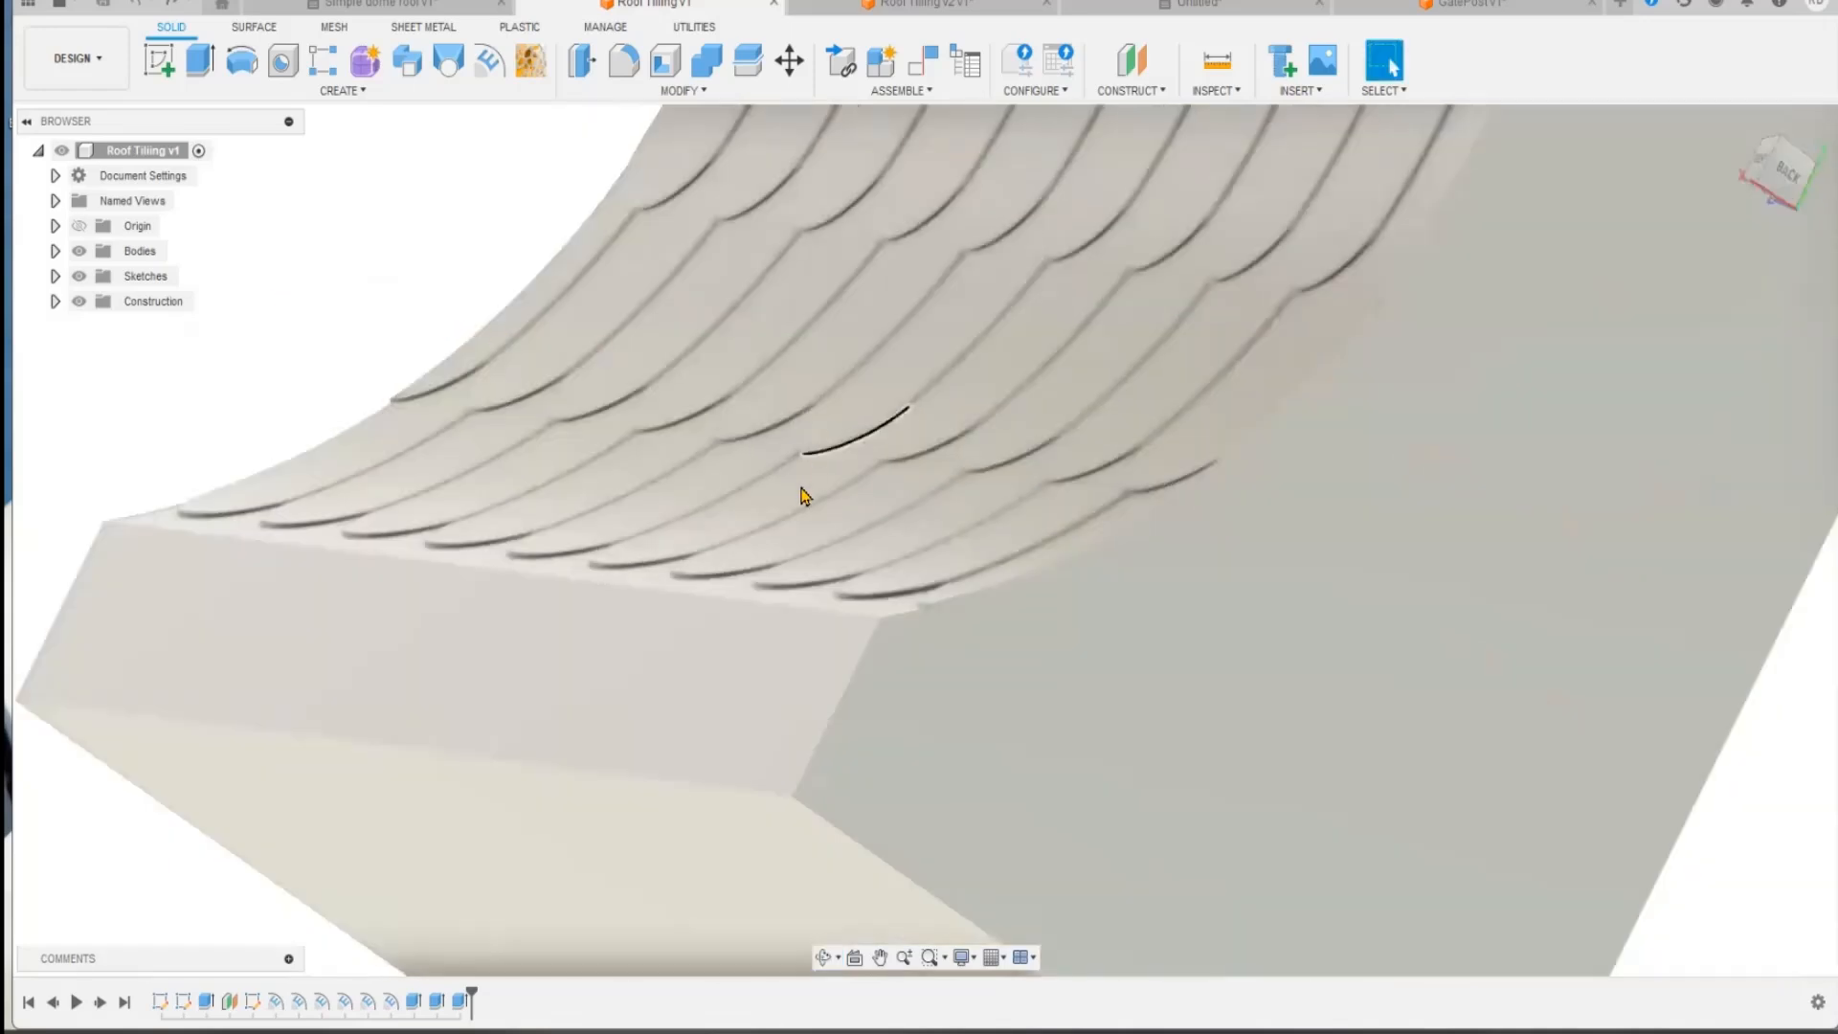
middle_click_drag(476, 273, 478, 333)
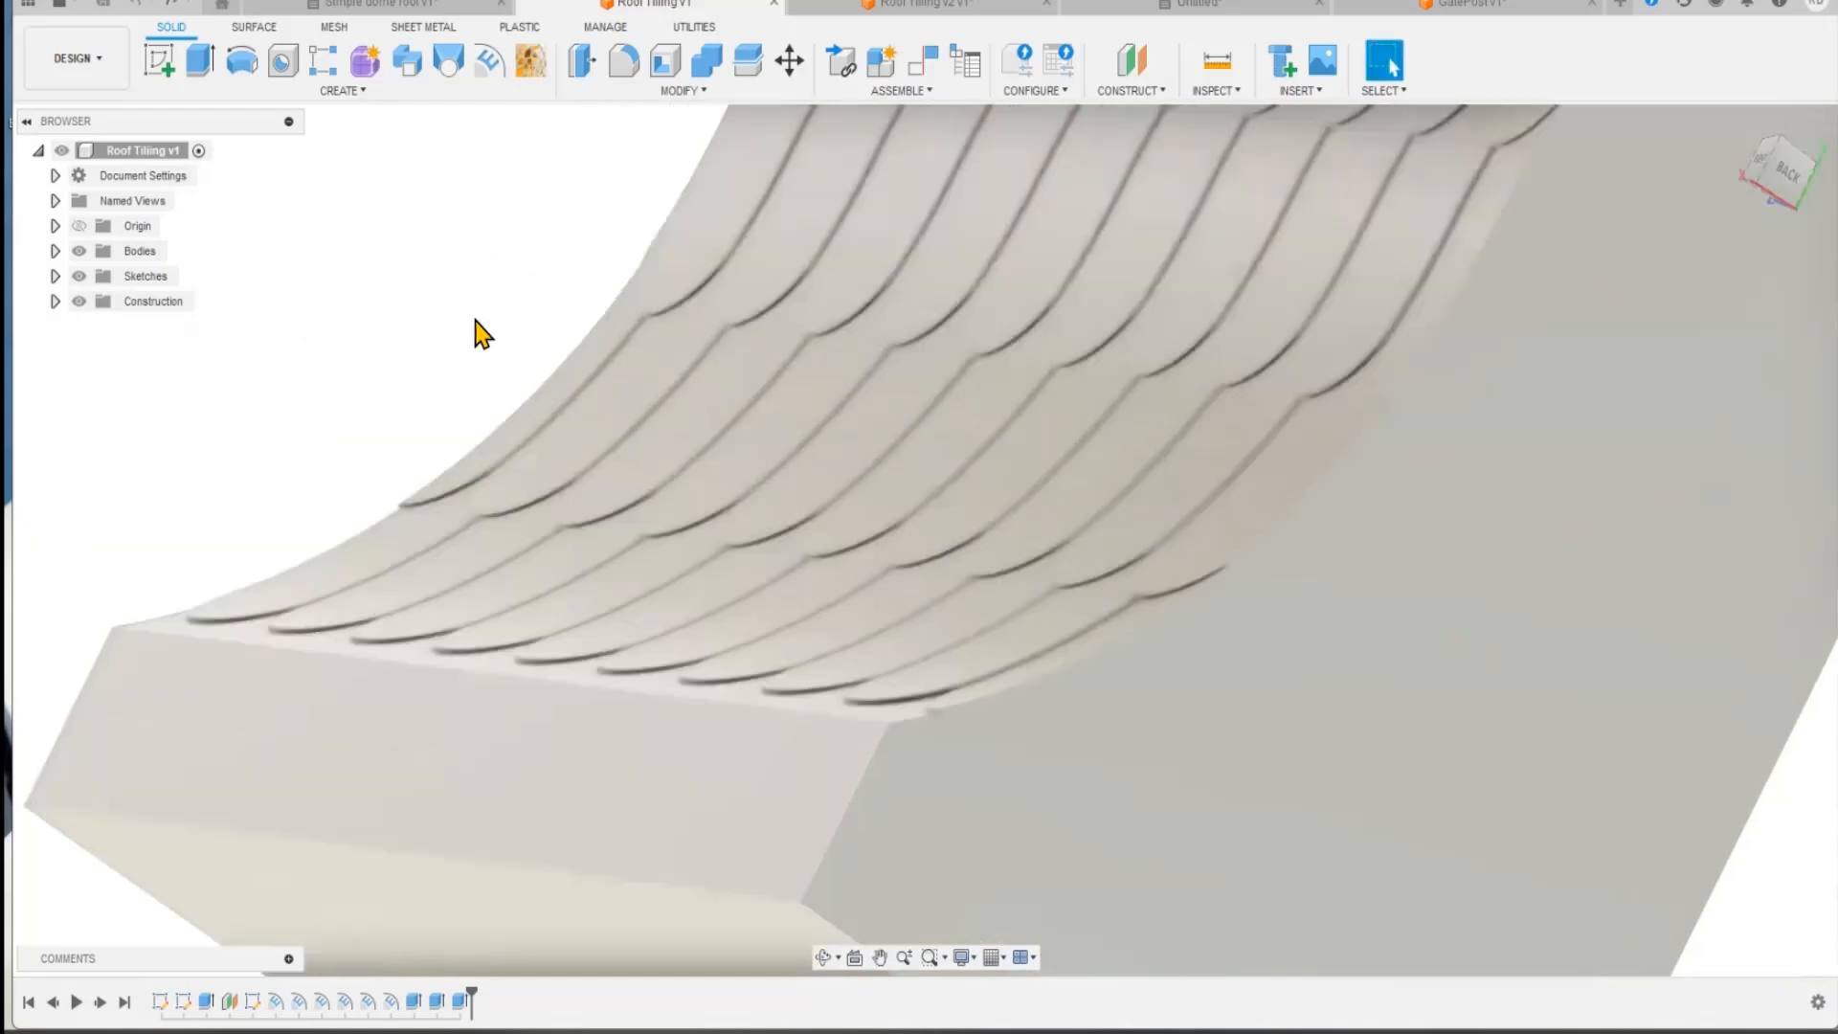
scroll(482, 335, "down", 5)
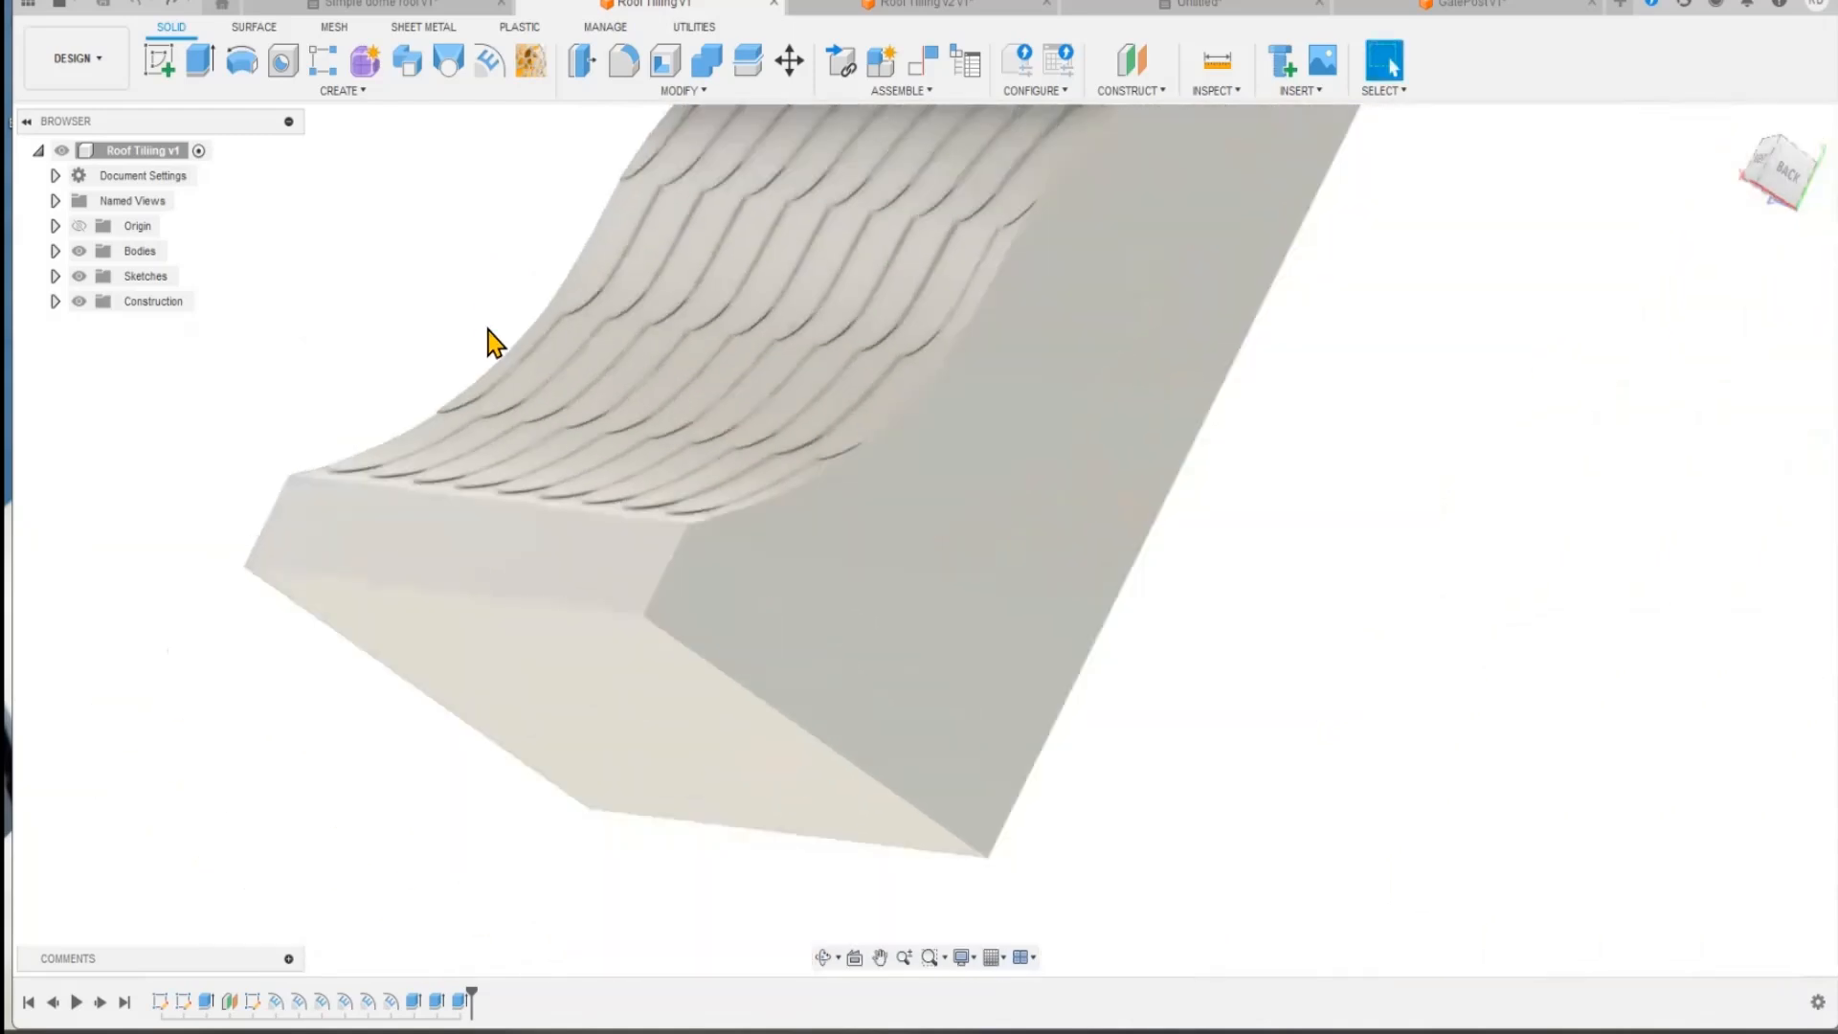
middle_click_drag(1228, 630, 1148, 622, "shift")
middle_click_drag(460, 488, 443, 547, "shift")
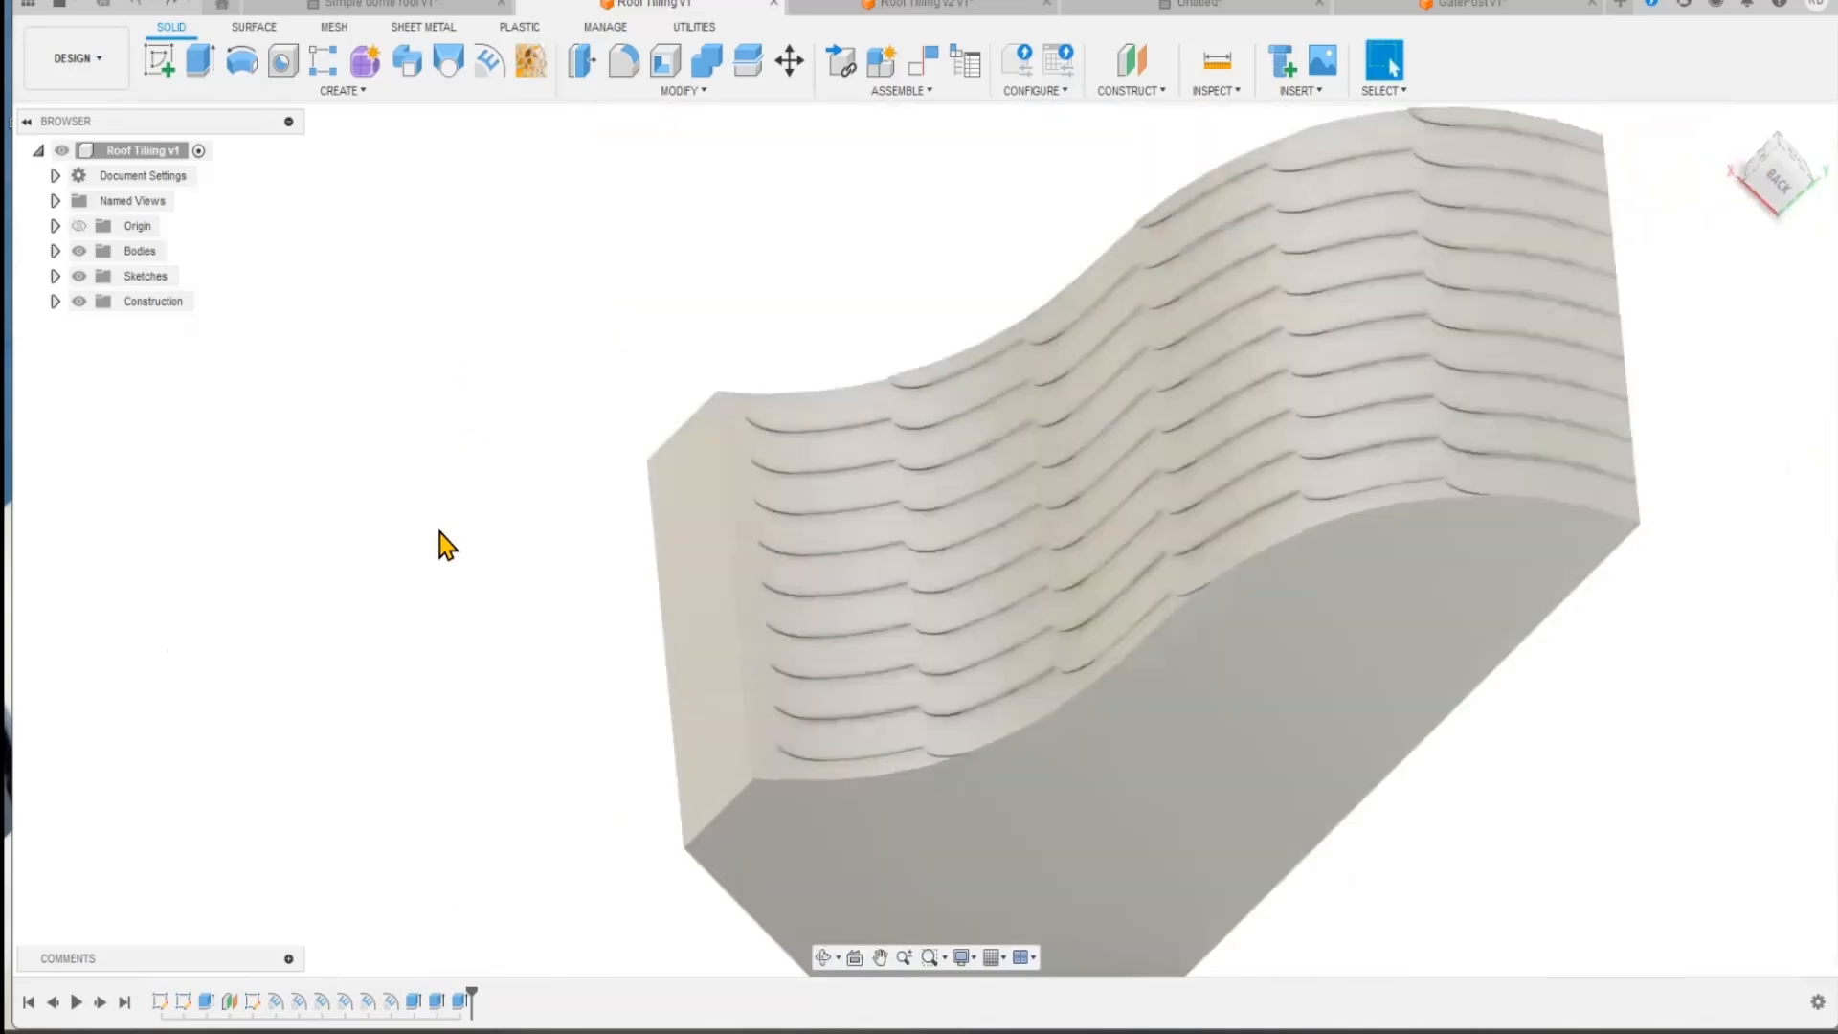
scroll(608, 412, "up", 1)
middle_click_drag(821, 246, 753, 243)
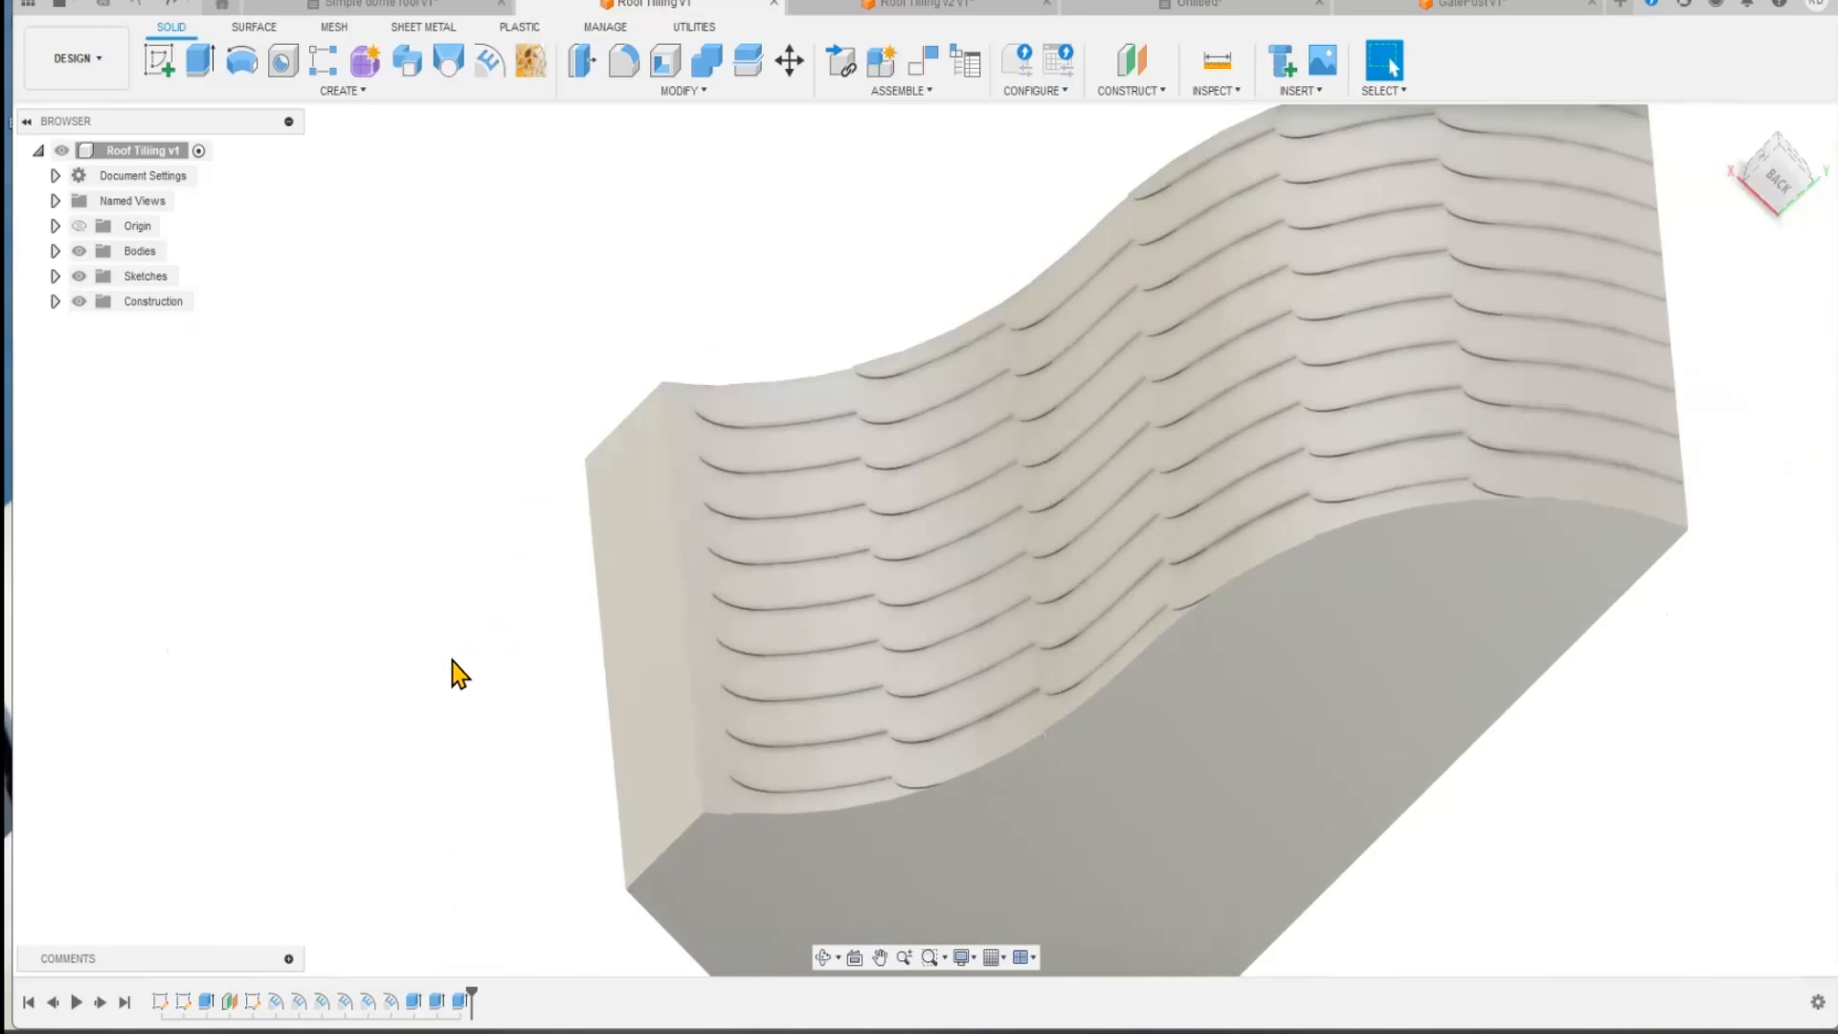
scroll(481, 700, "up", 1)
scroll(481, 701, "right", 1)
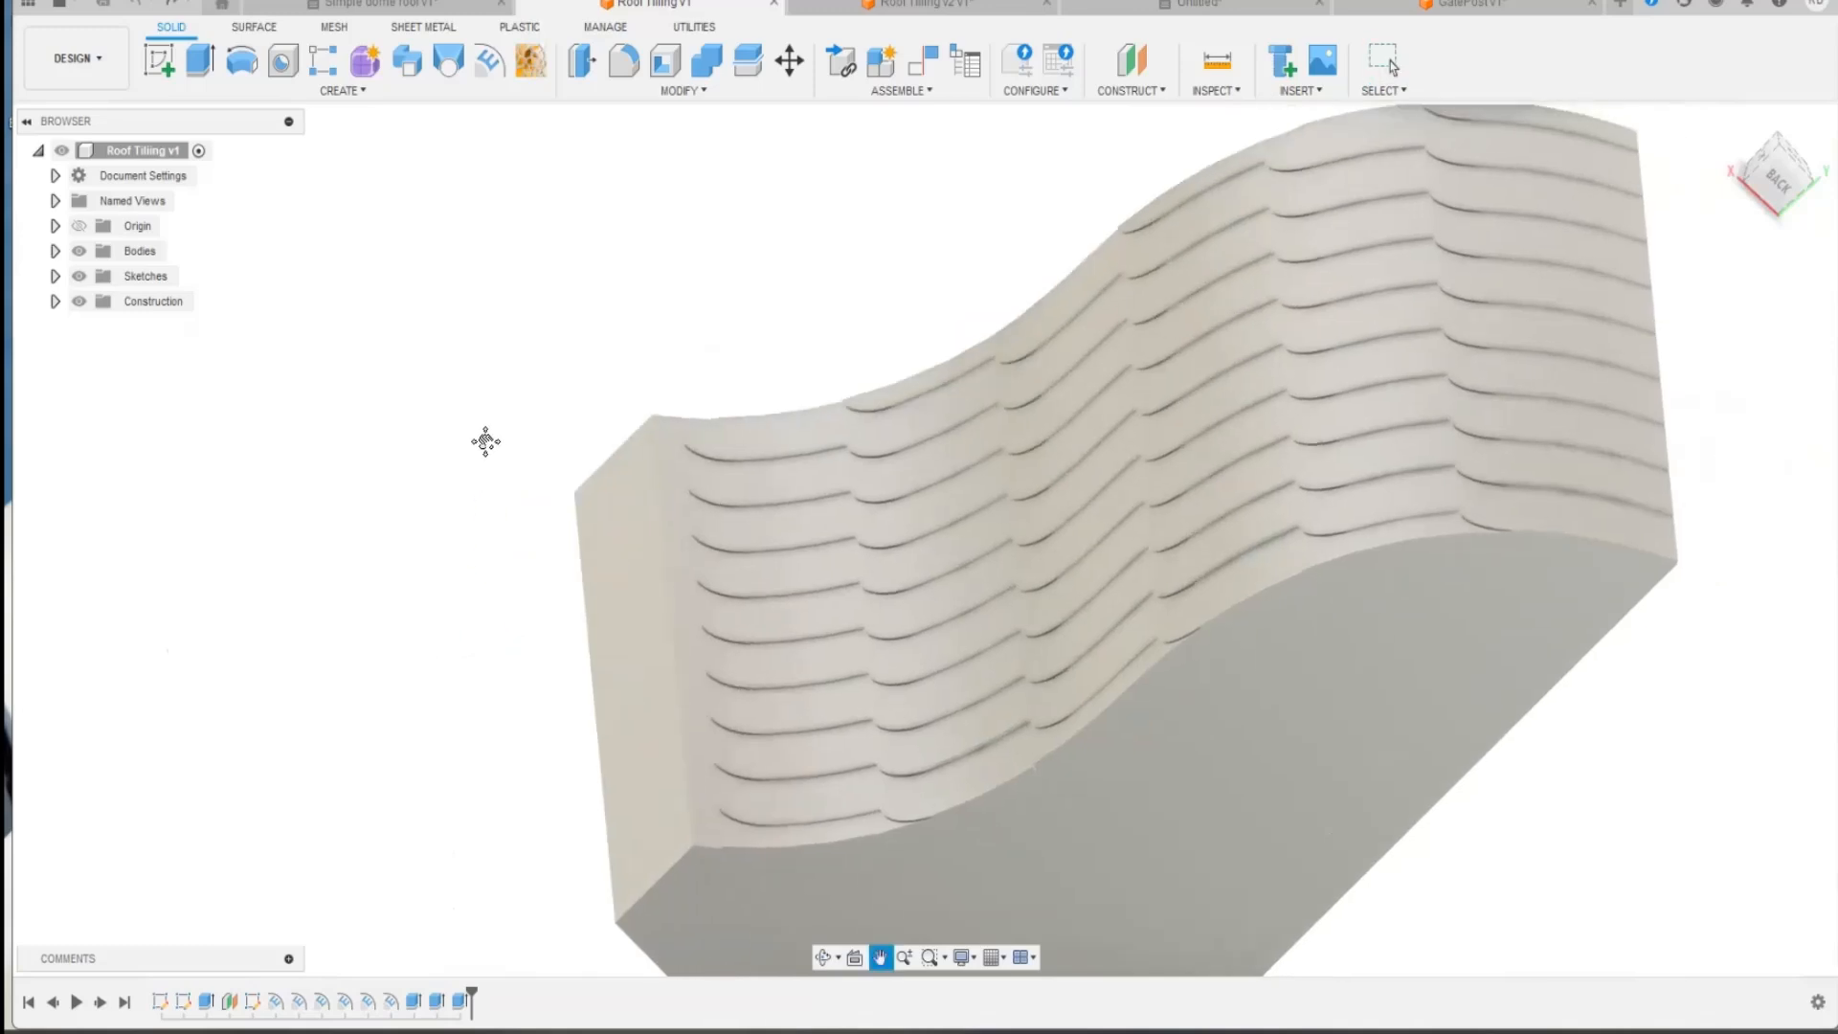
scroll(479, 449, "down", 2)
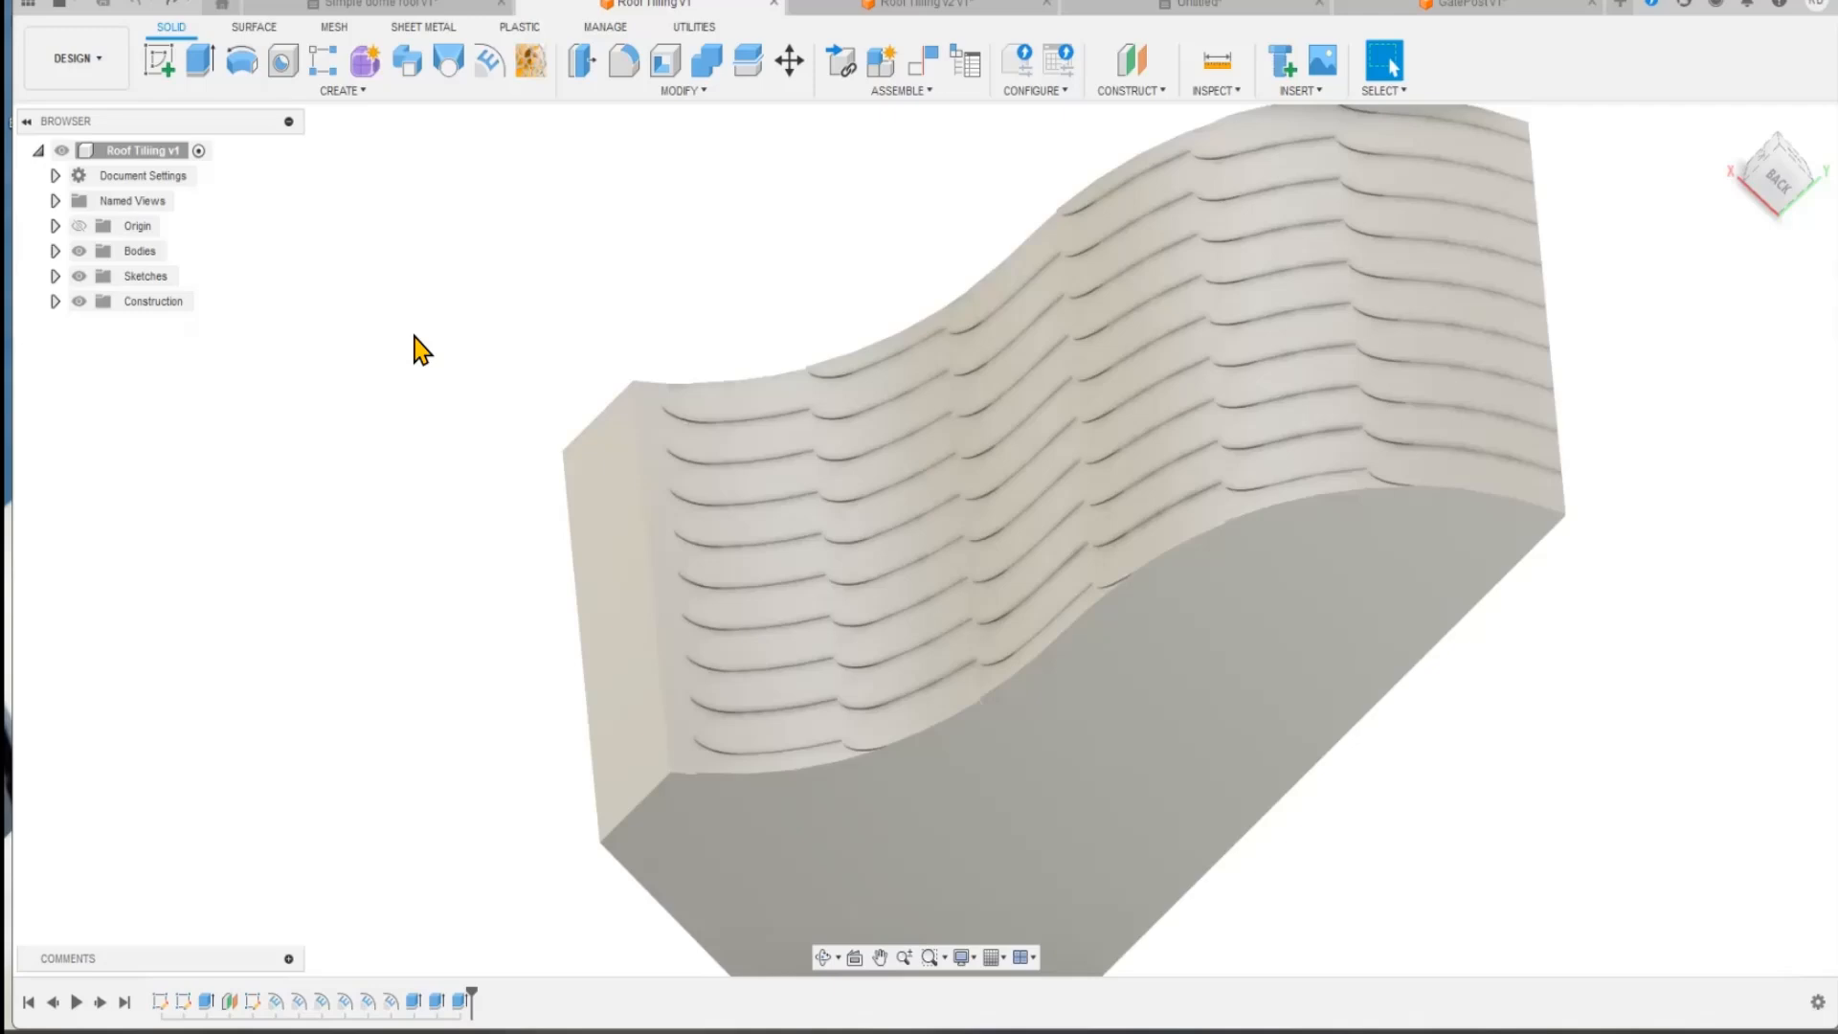
Step: Switch to the Roof Tiling v2 document and view the roof body edge-on with its tile sketch
left_click(892, 11)
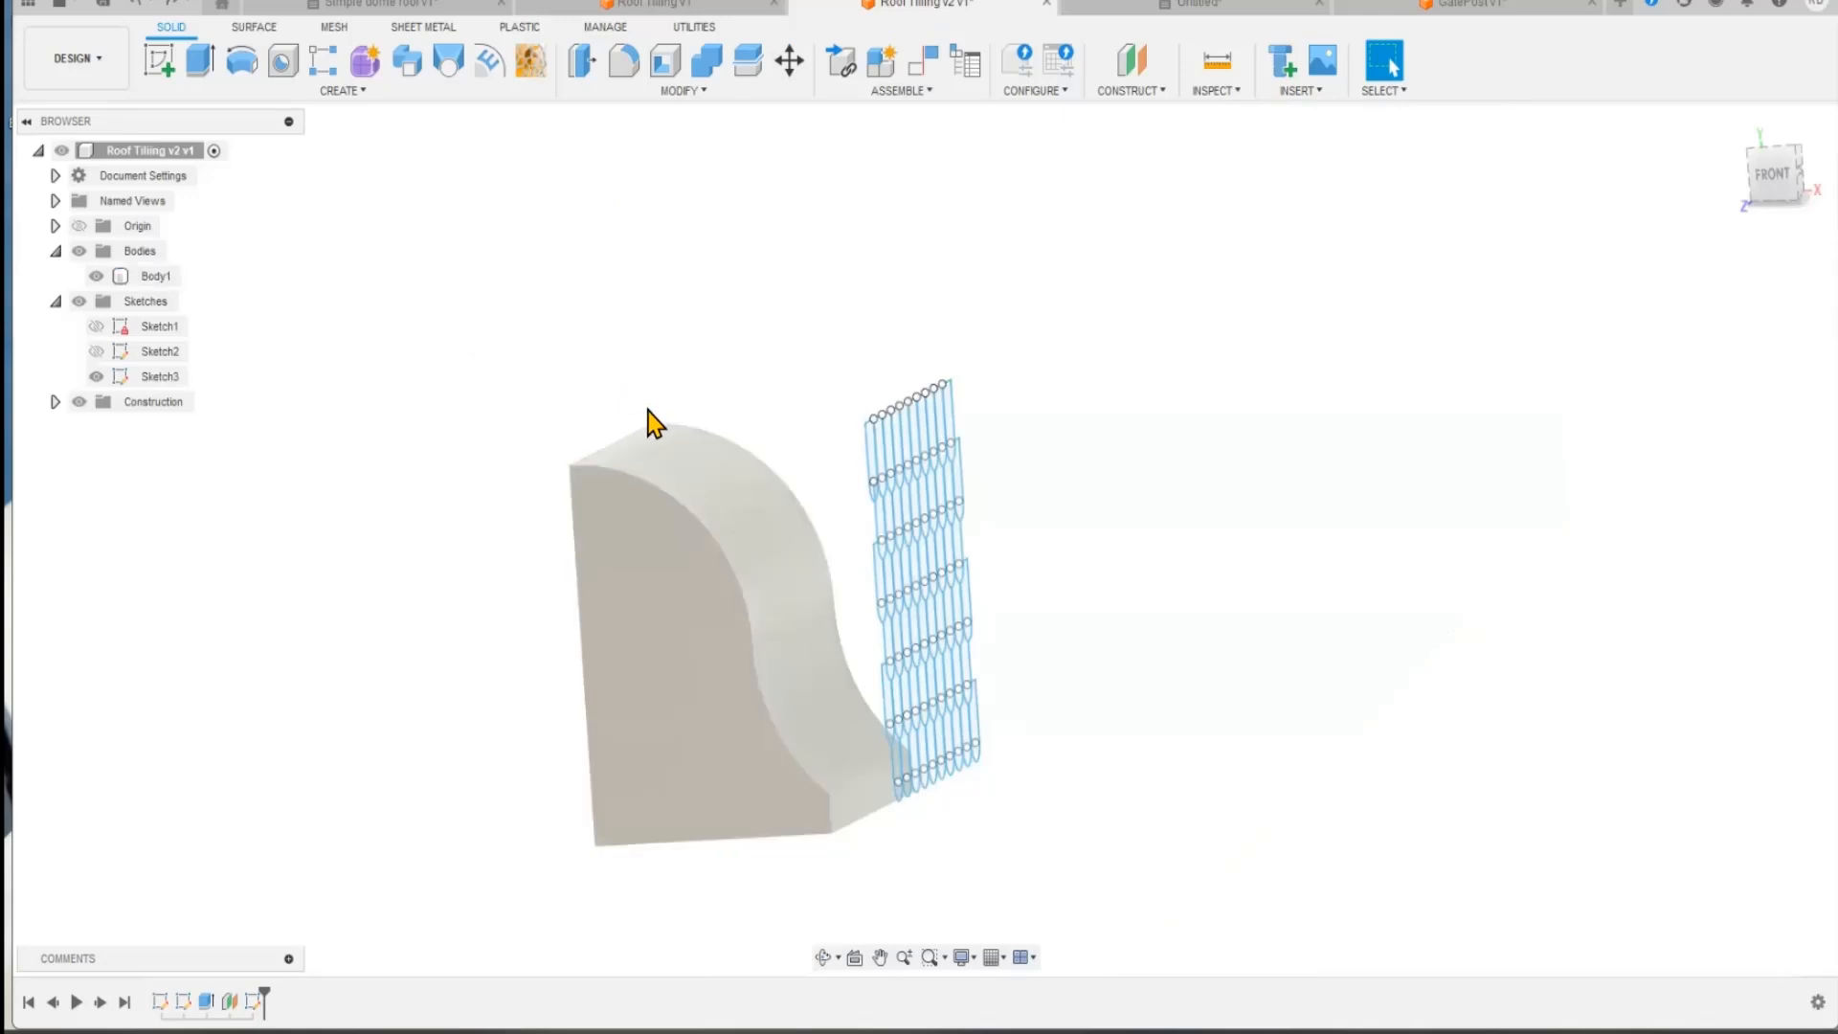
mouse_move(1087, 730)
middle_mouse_down("shift")
mouse_move(1018, 636)
mouse_move(923, 607)
mouse_move(992, 628)
mouse_move(978, 634)
mouse_move(1108, 615)
mouse_move(1104, 639)
mouse_move(1013, 583)
mouse_move(1128, 636)
mouse_move(1152, 623)
middle_mouse_up("shift")
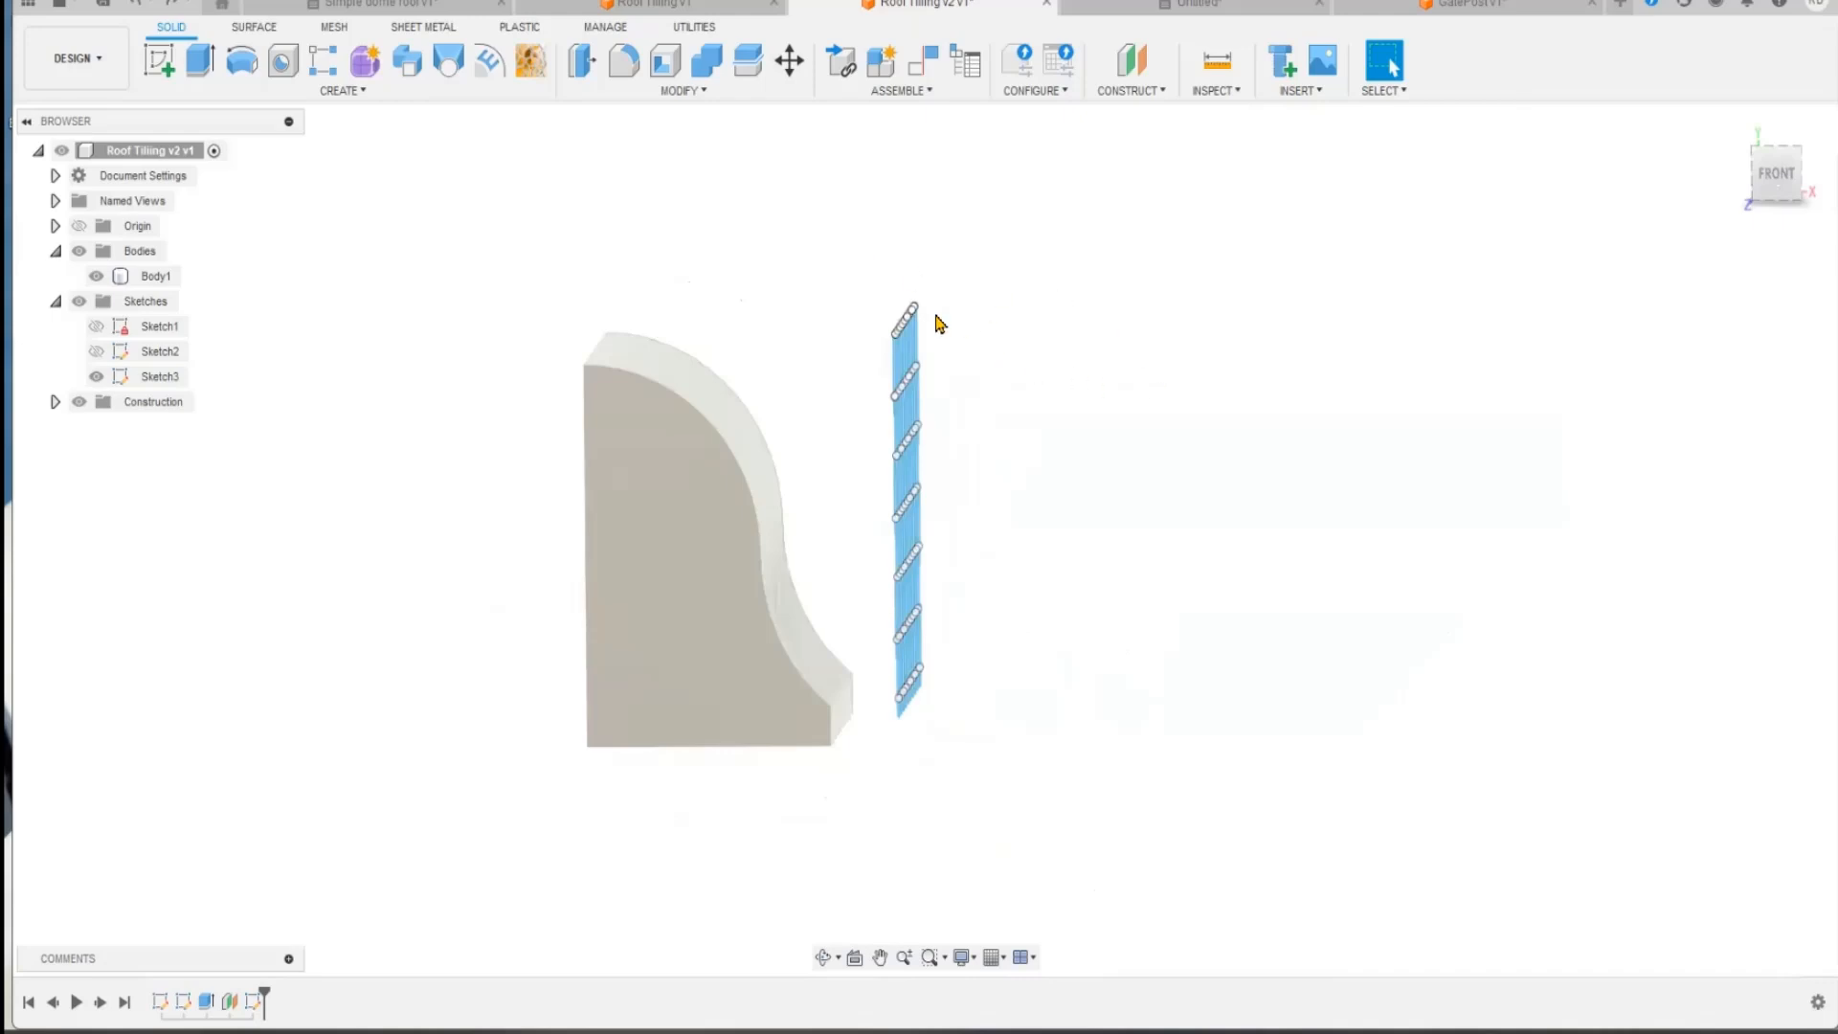
Step: Try to emboss all the tile sketch profiles at once onto the curved roof face
left_click_drag(869, 276, 982, 797)
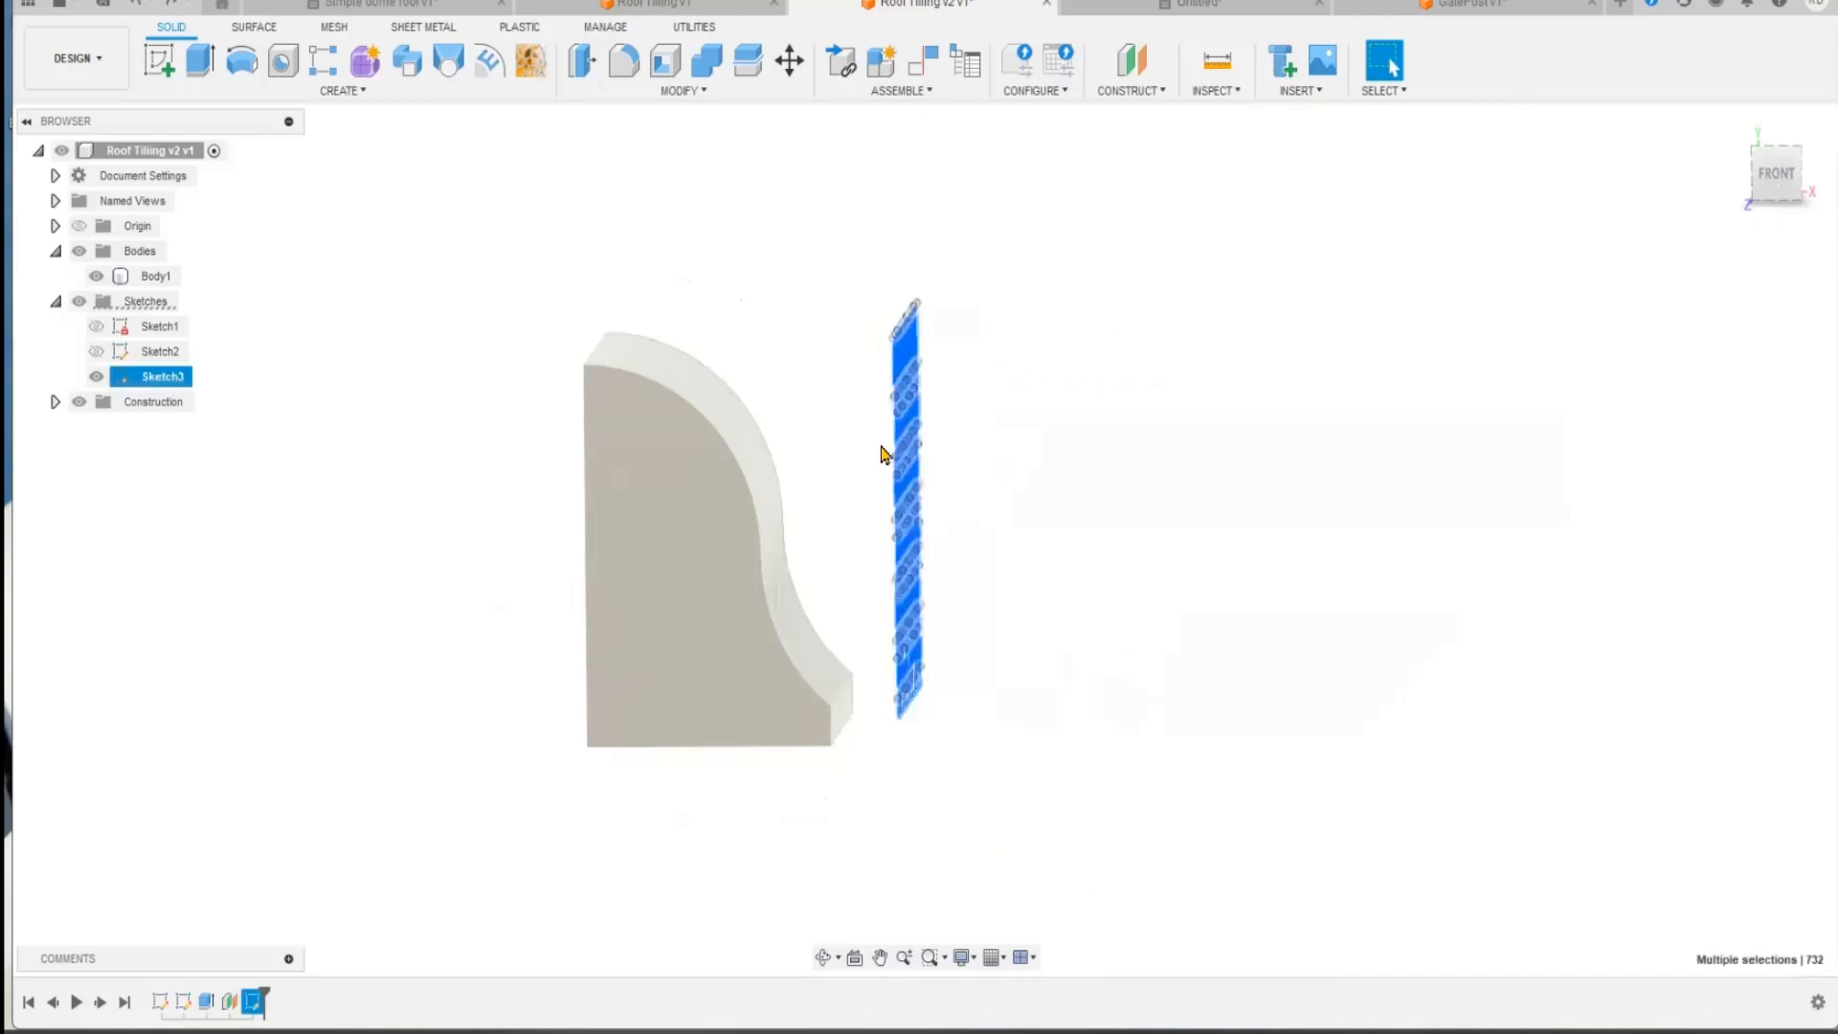
left_click(489, 74)
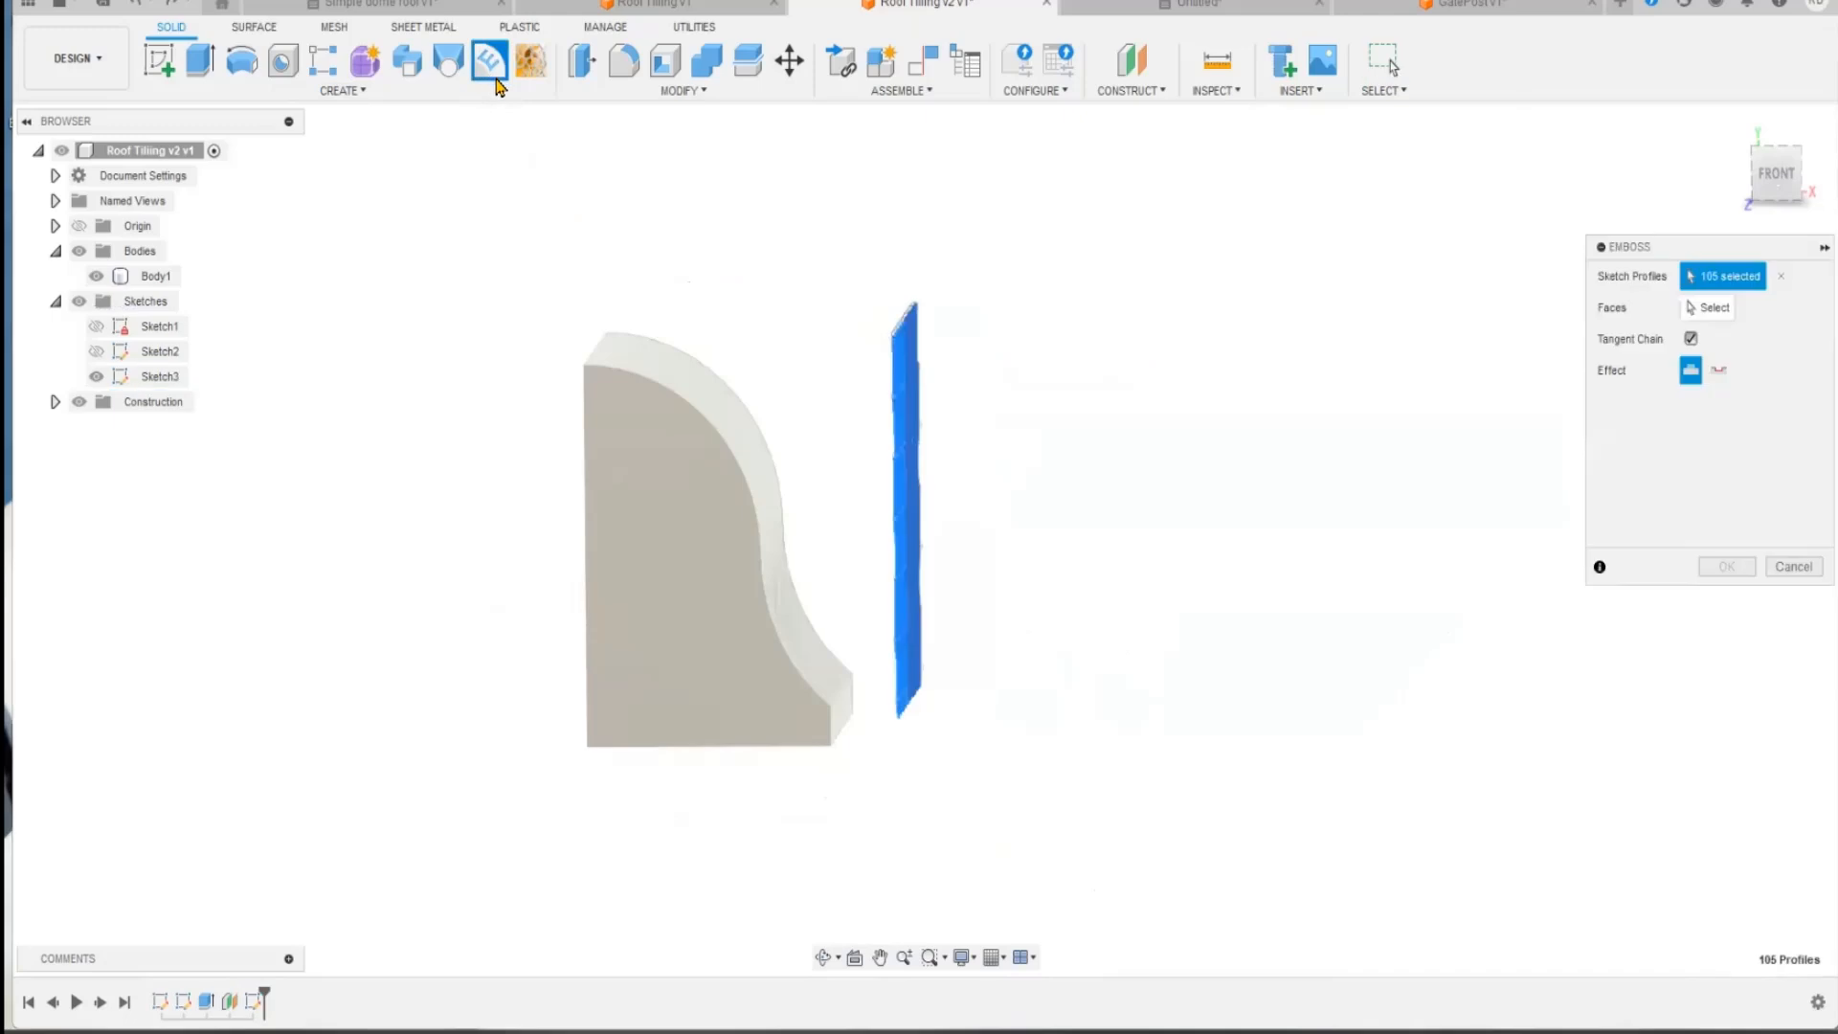
left_click(1709, 307)
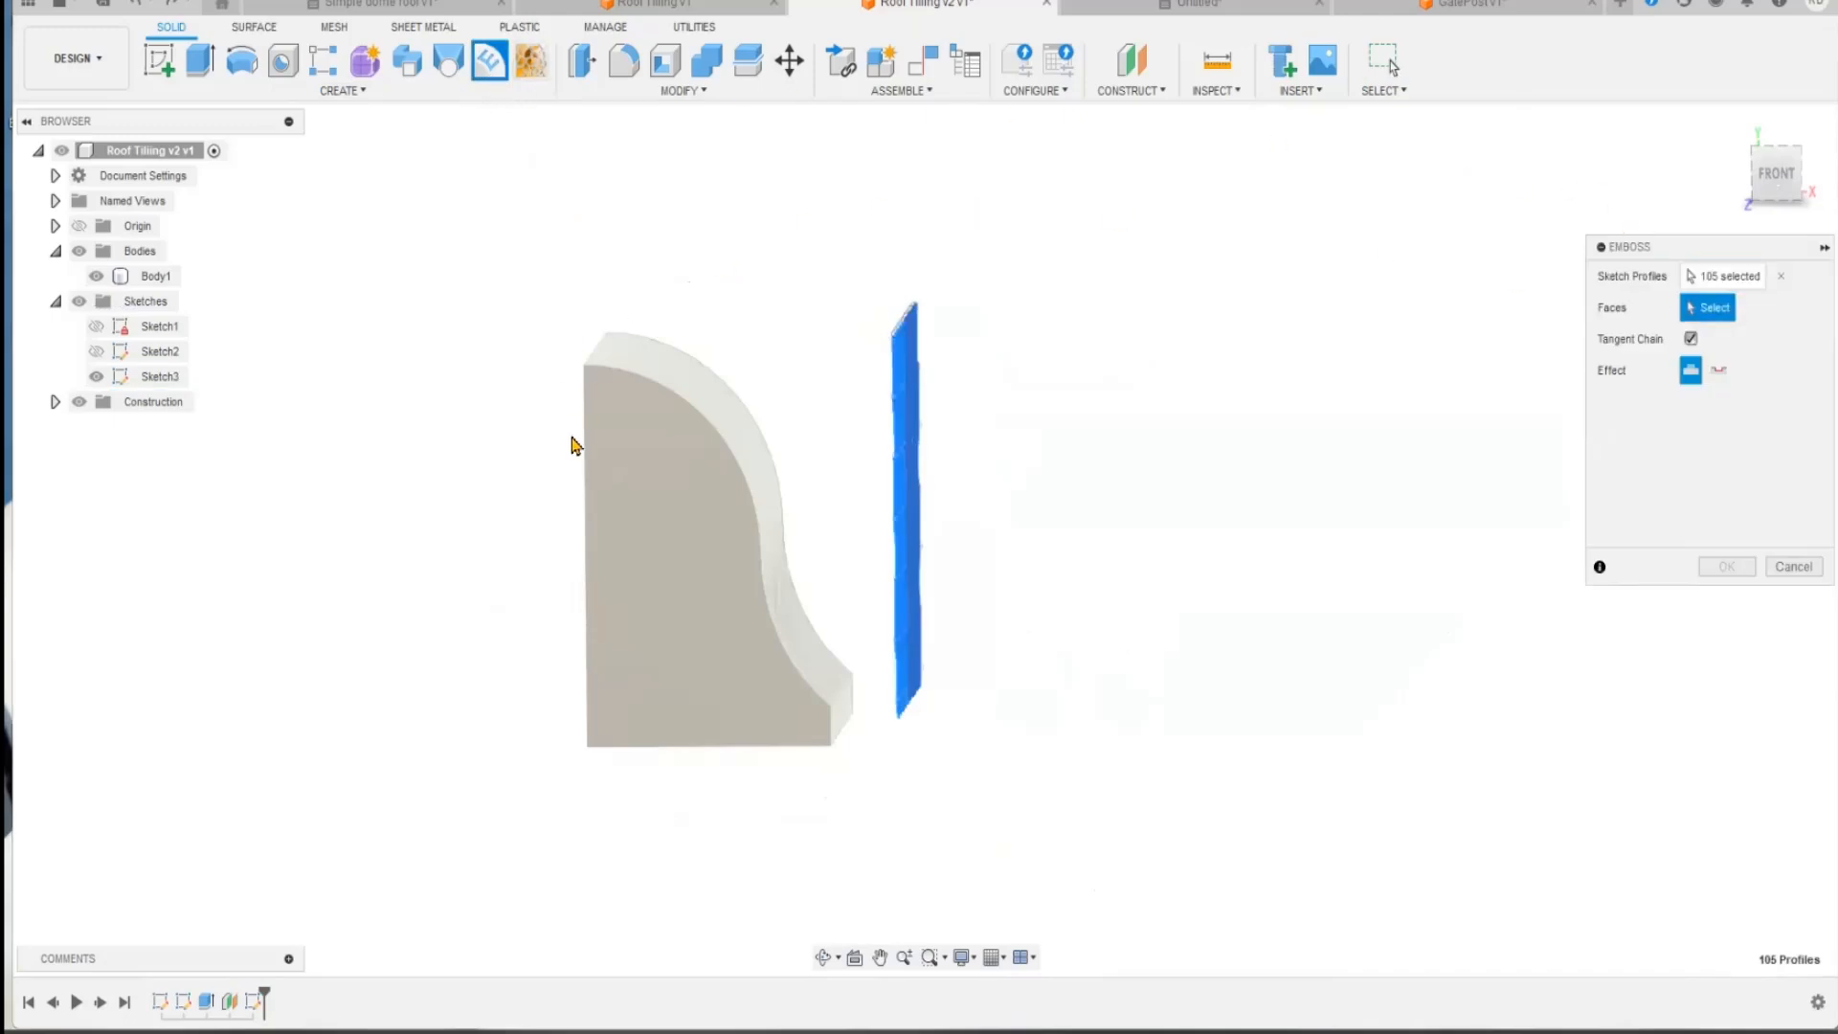
middle_click_drag(732, 332, 705, 353)
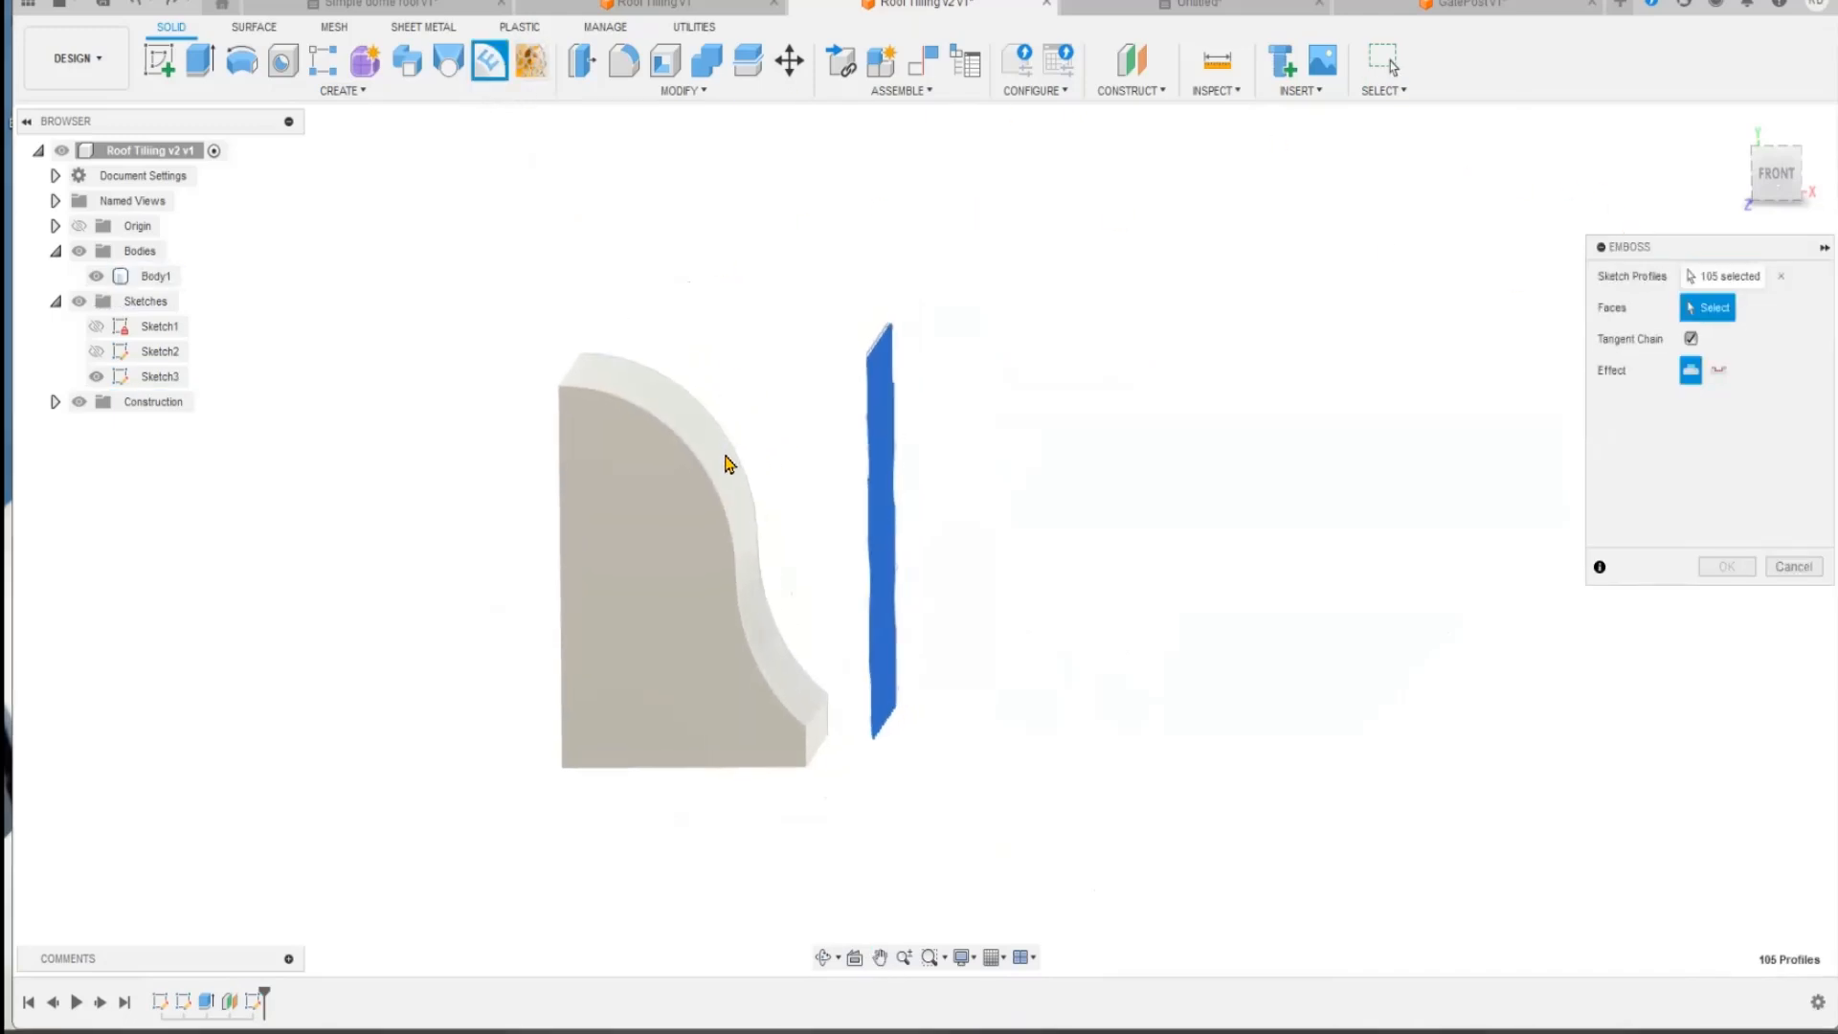
left_click(723, 477)
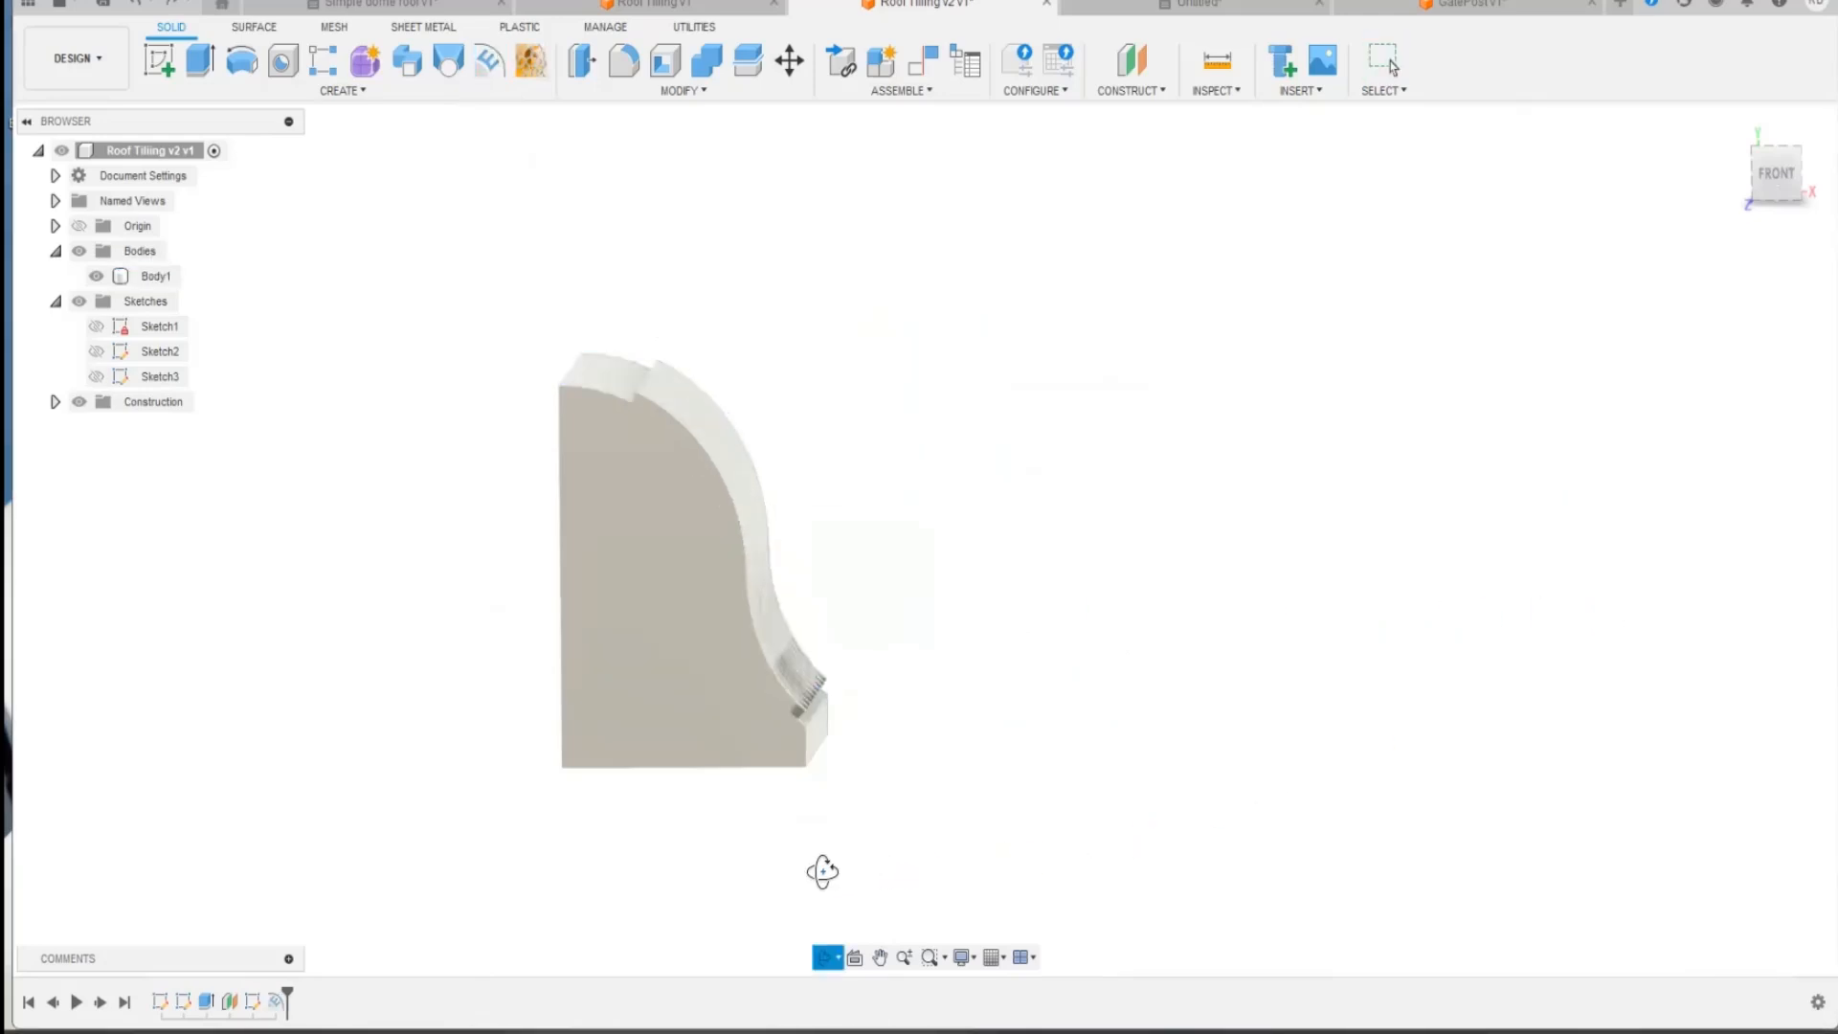
Step: Inspect the embossed roof face and its lower edge, and undo the emboss
middle_click_drag(821, 871, 791, 849, "shift")
scroll(647, 823, "up", 2)
scroll(647, 823, "down", 2)
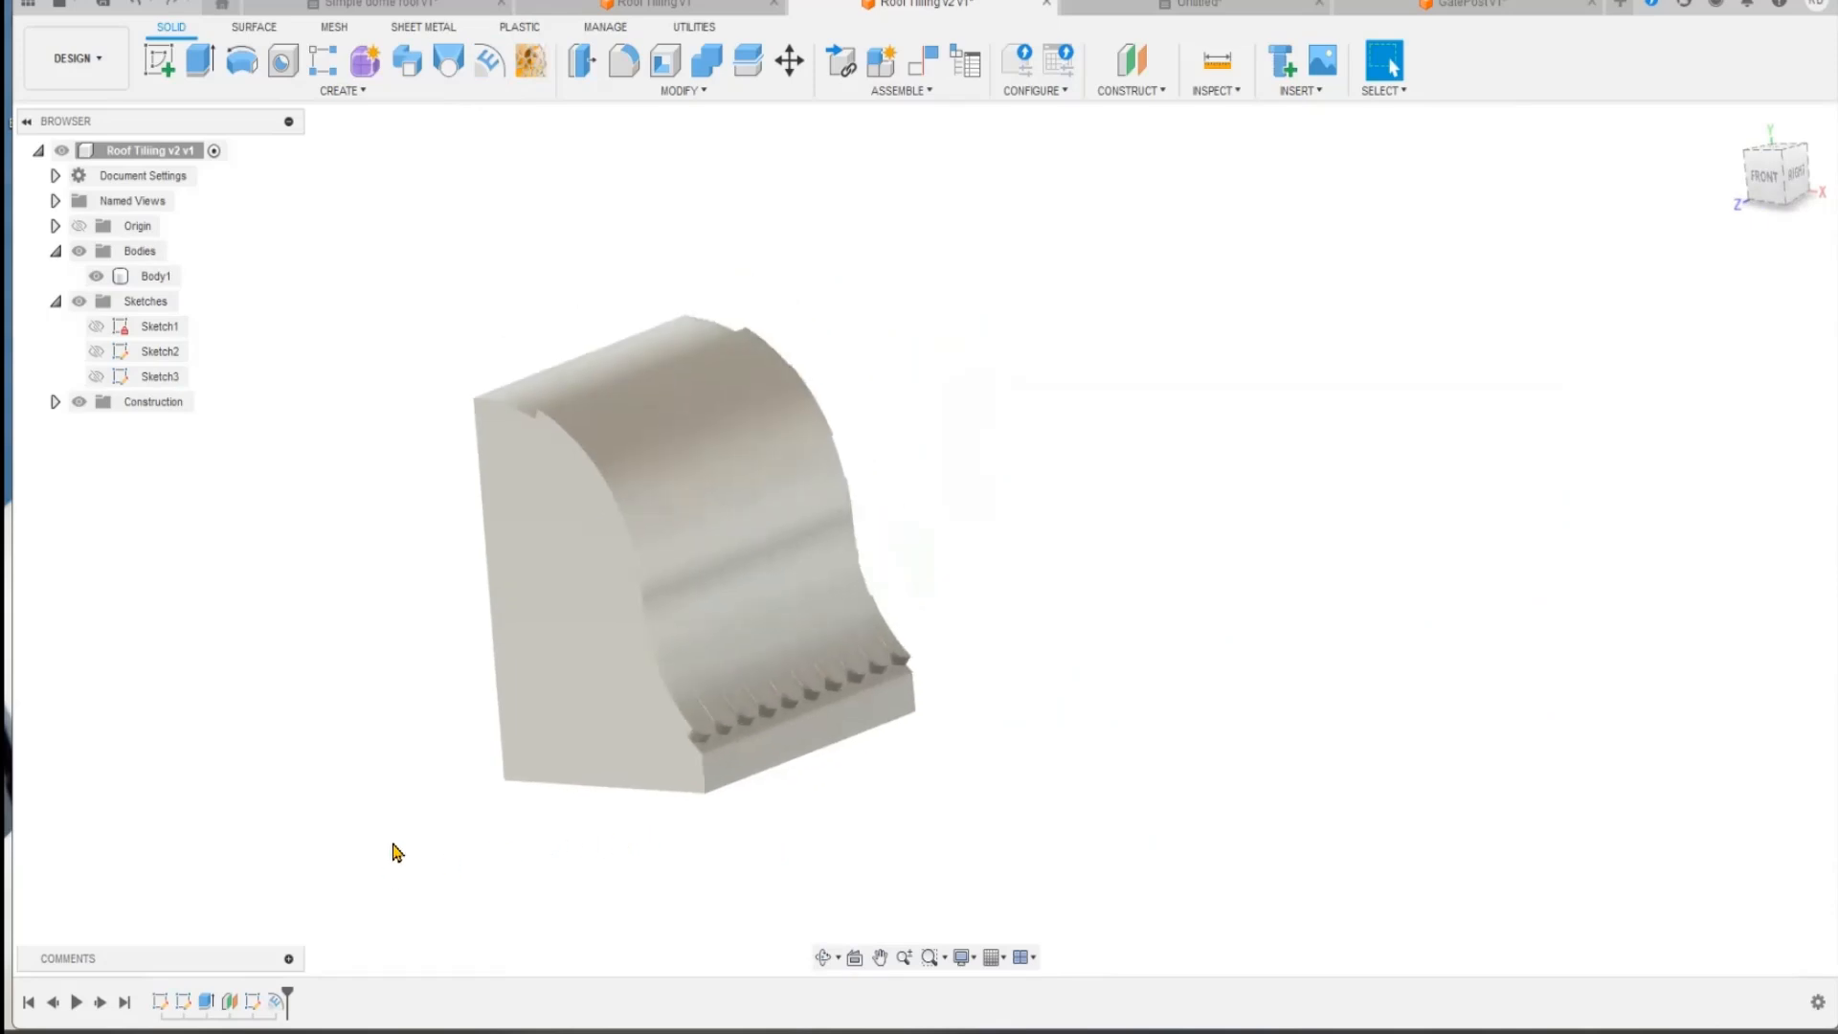
key("ctrl+z")
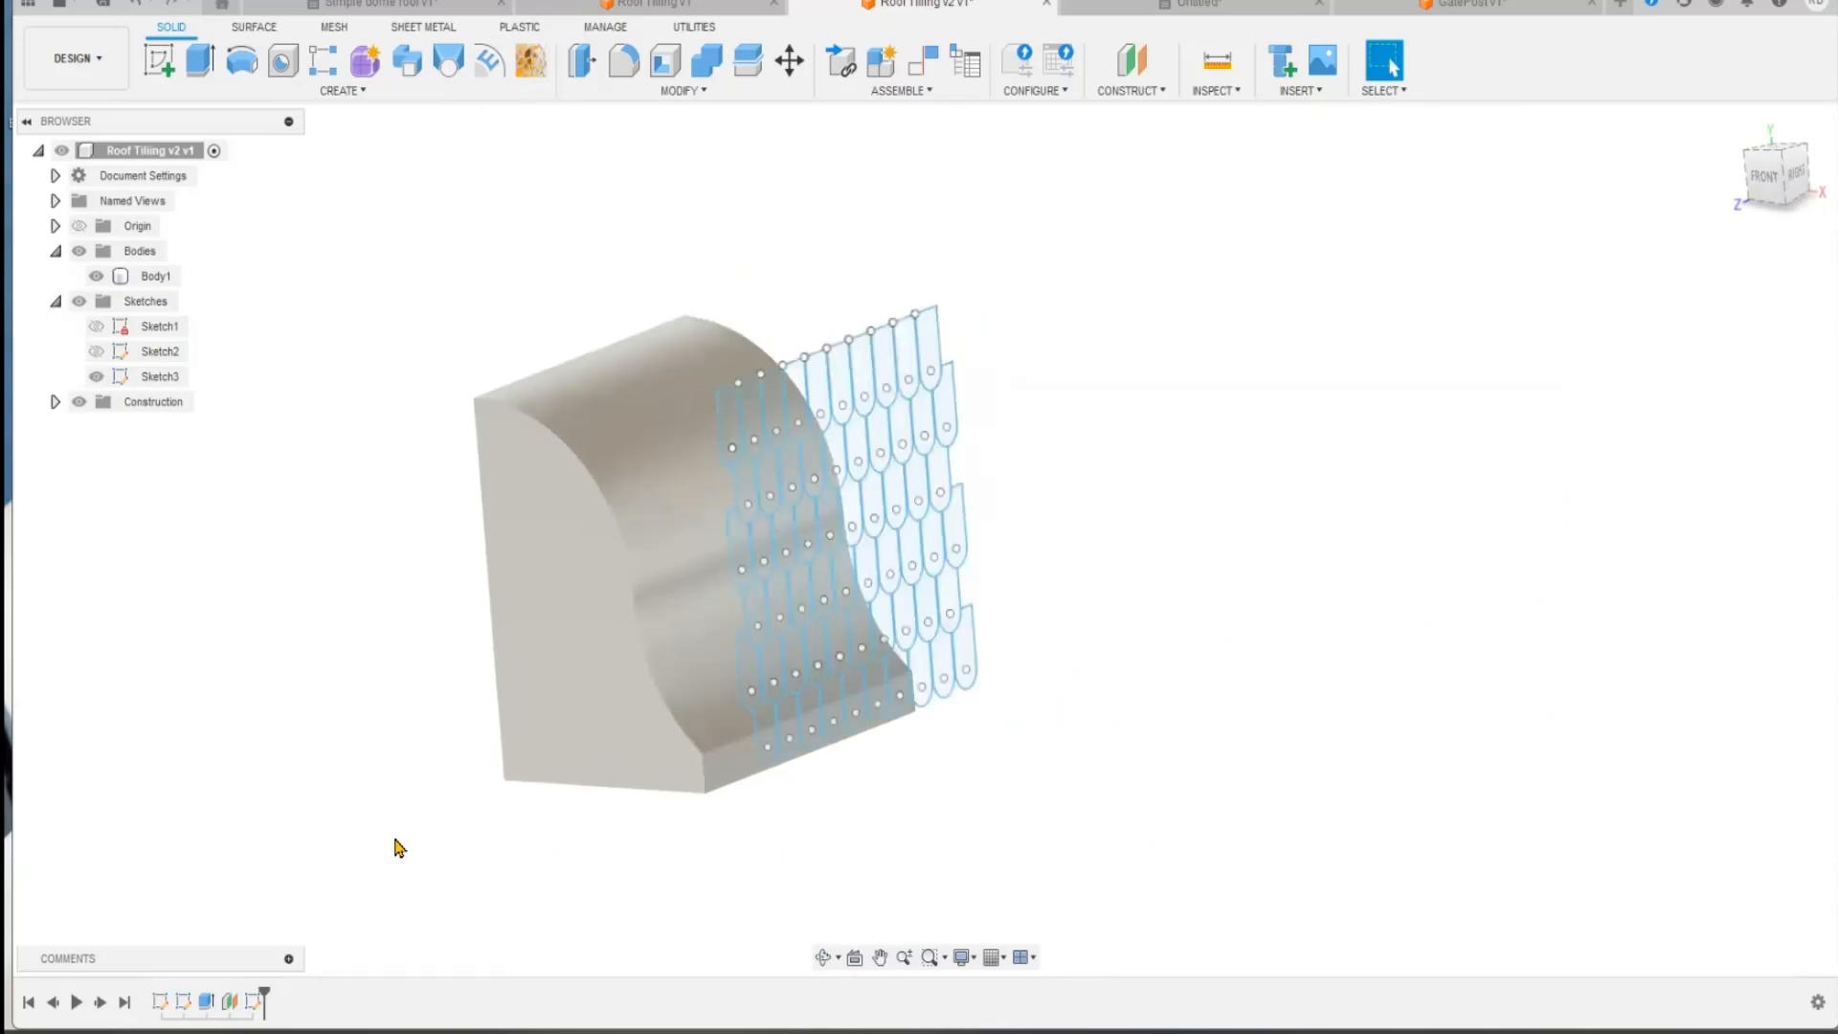
Step: Emboss every profile of the tile sketch onto the curved roof face again, with a depth of 2.164 mm
middle_click_drag(1196, 601, 1247, 566, "shift")
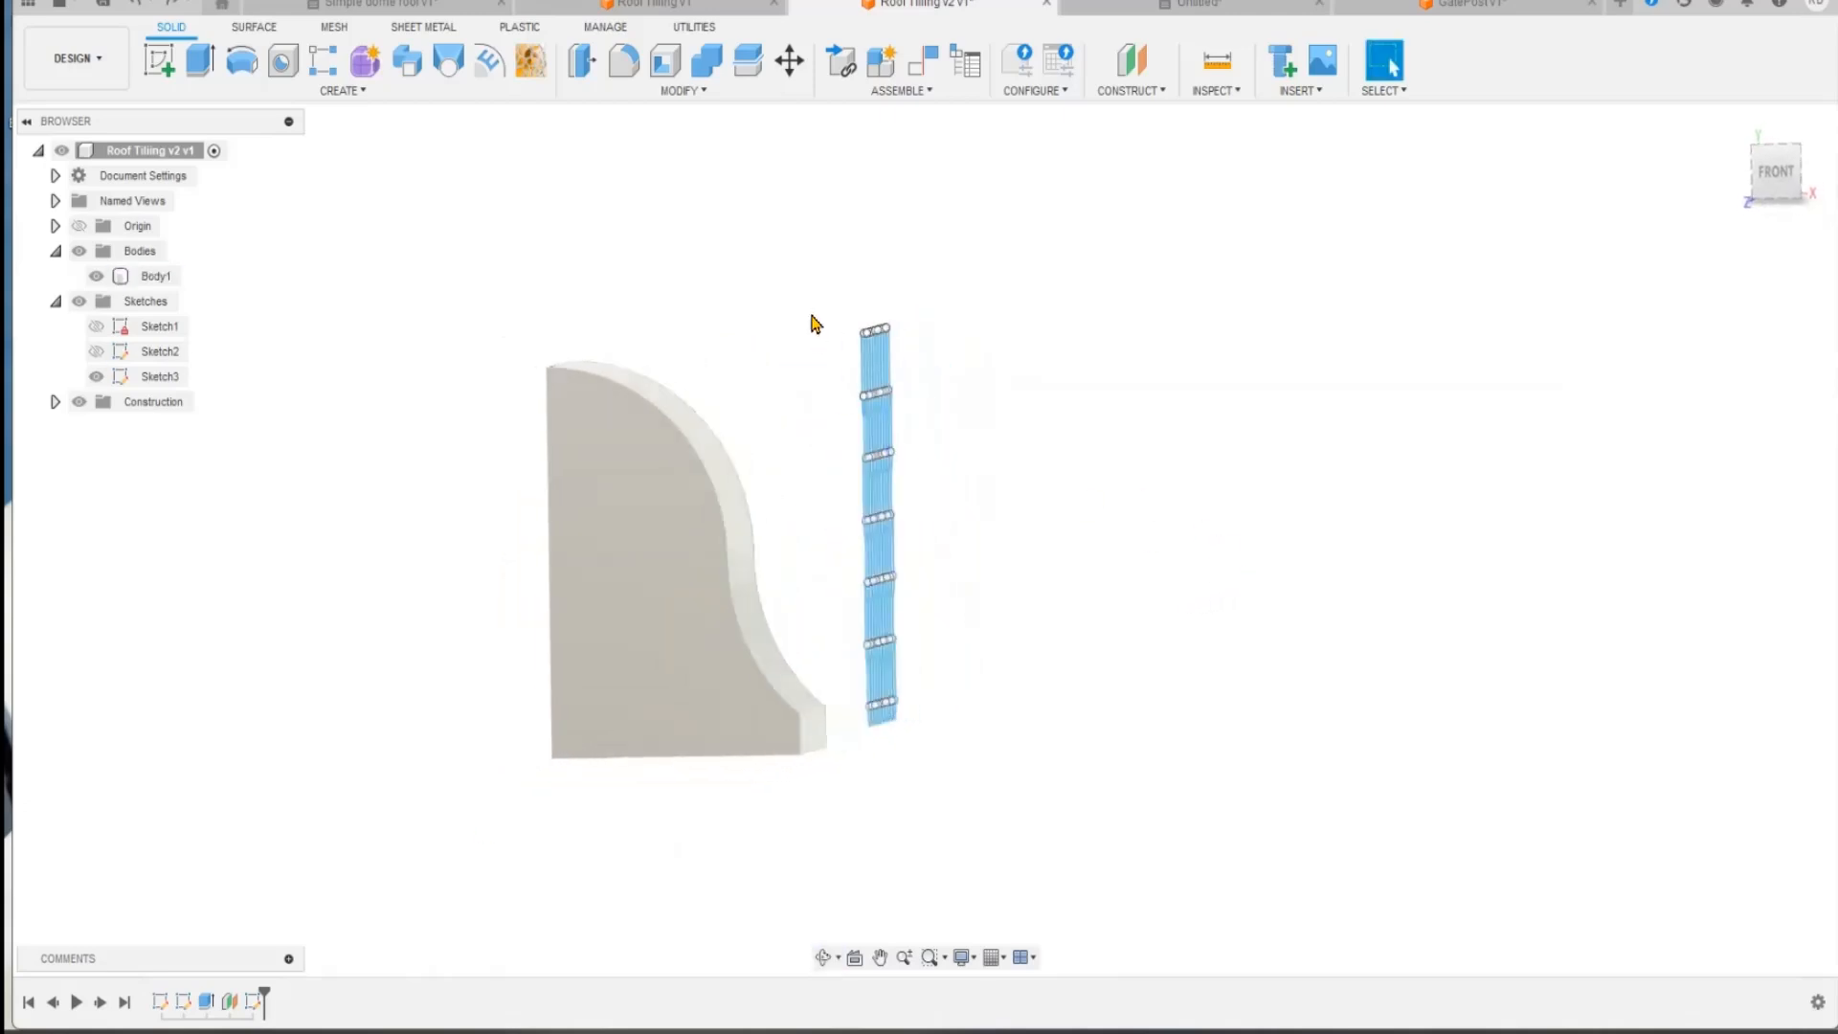
left_click_drag(897, 679, 969, 848)
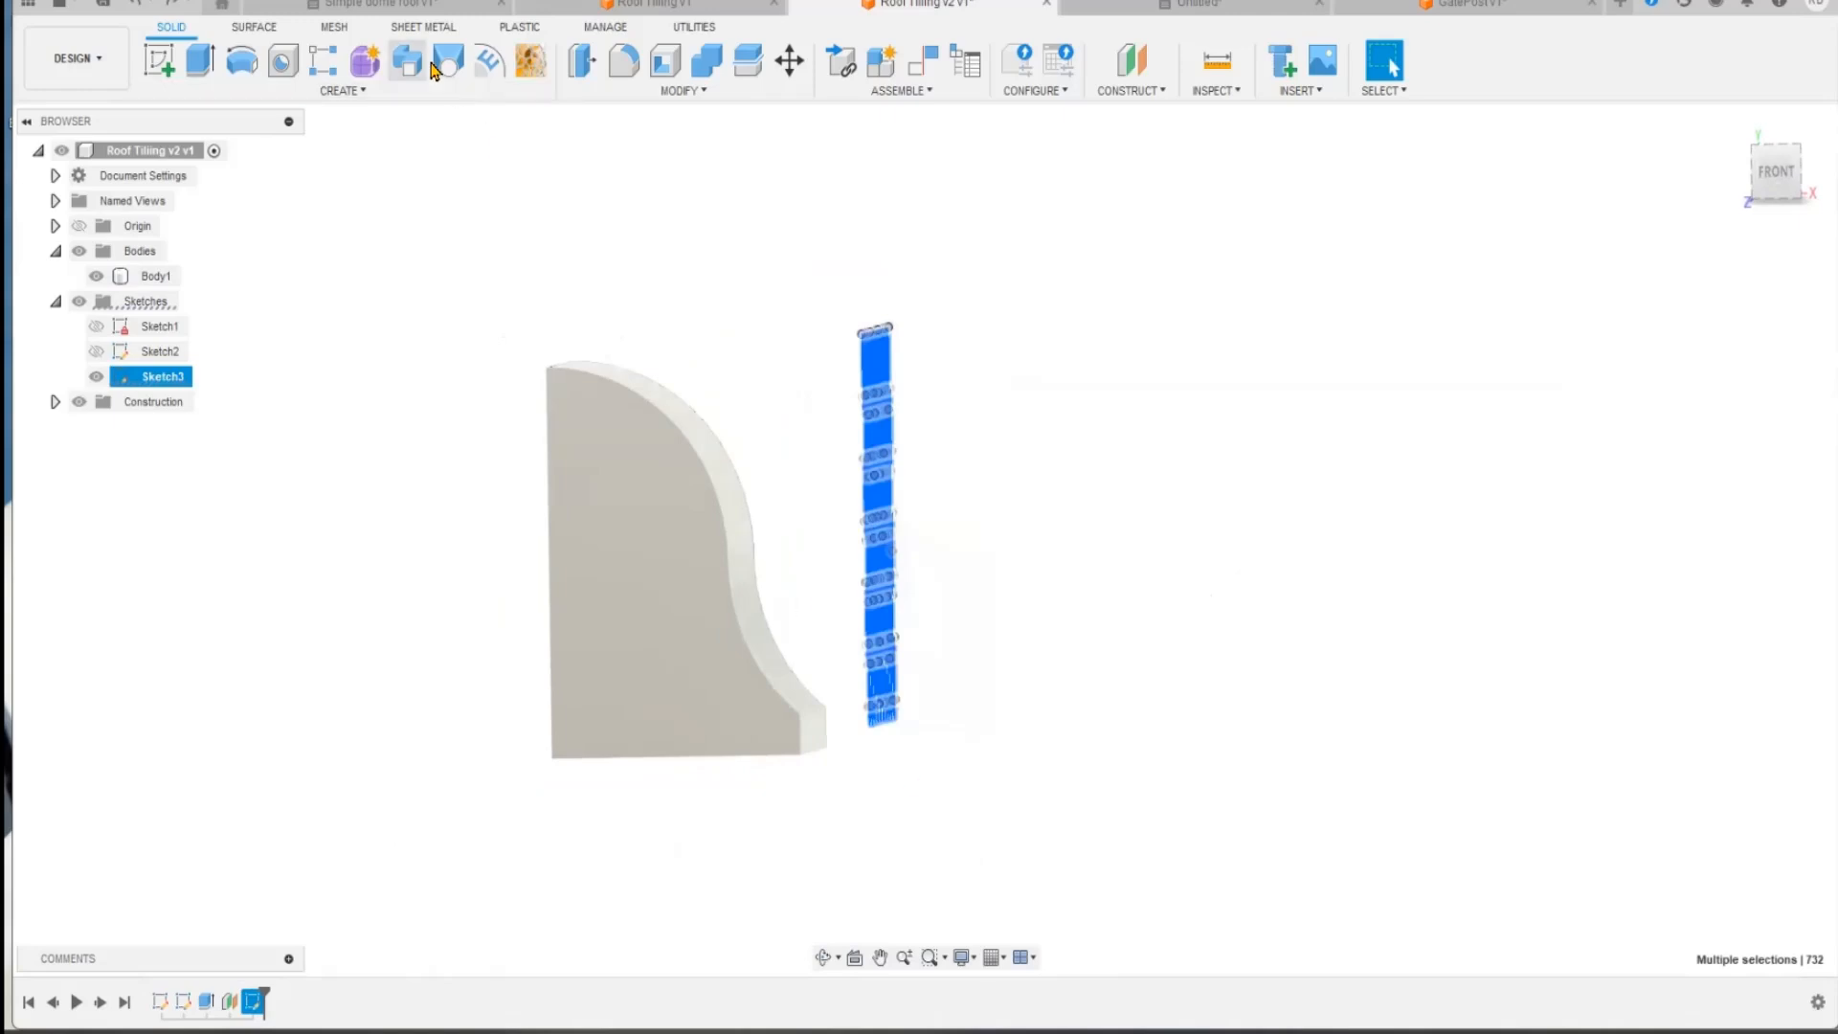
left_click(489, 65)
middle_click_drag(1157, 279, 1301, 503, "shift")
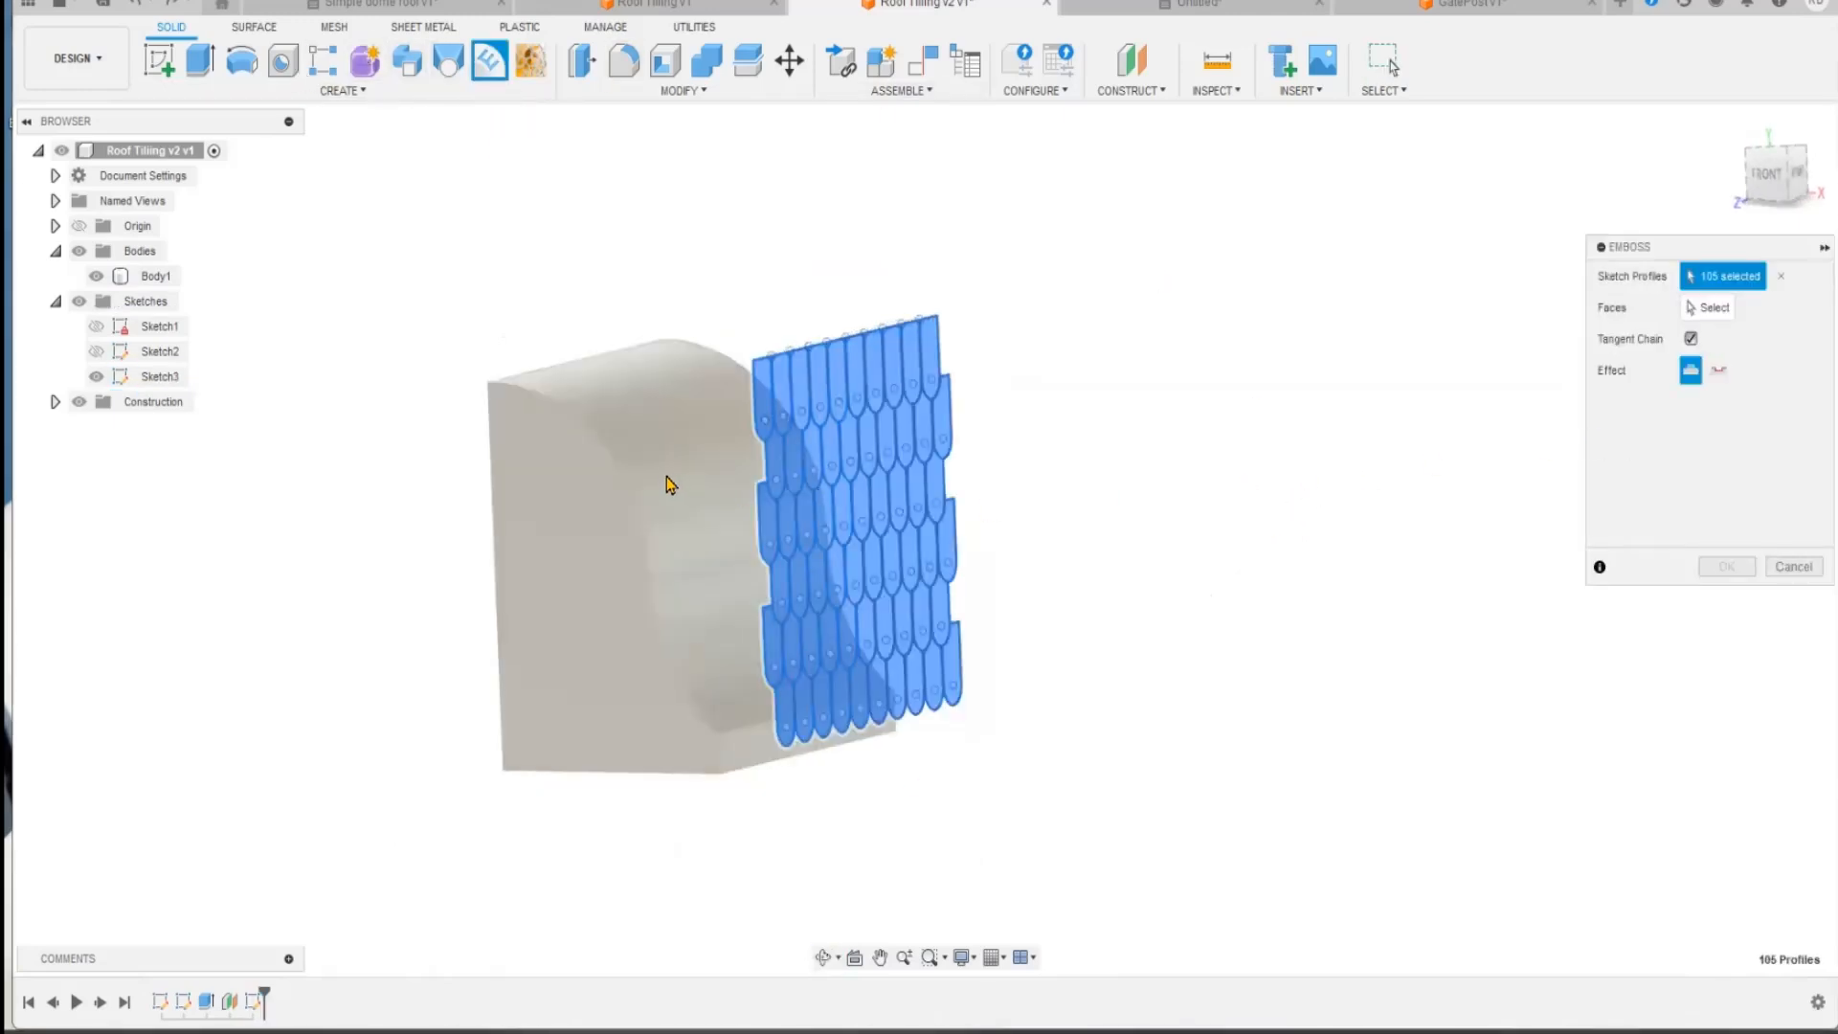
left_click(1709, 307)
left_click(677, 497)
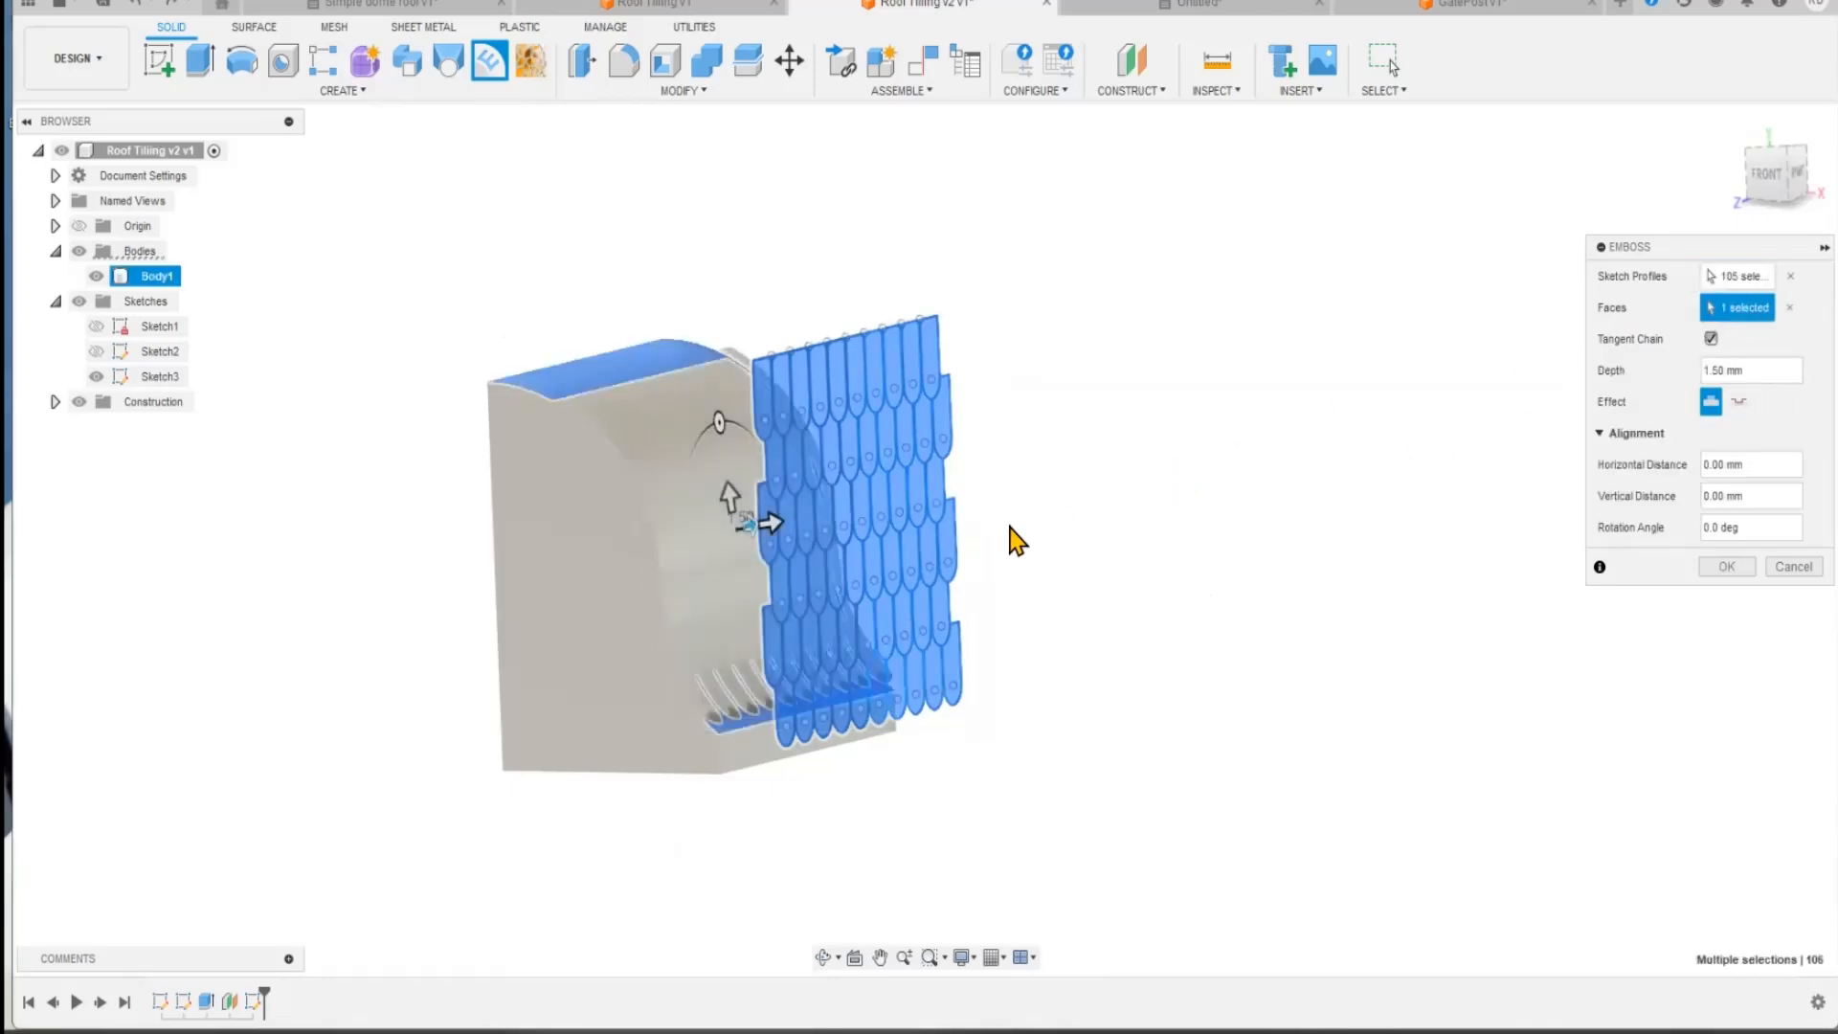
mouse_move(809, 522)
left_mouse_down()
mouse_move(849, 513)
mouse_move(721, 574)
mouse_move(754, 557)
mouse_move(742, 523)
mouse_move(784, 538)
left_mouse_up()
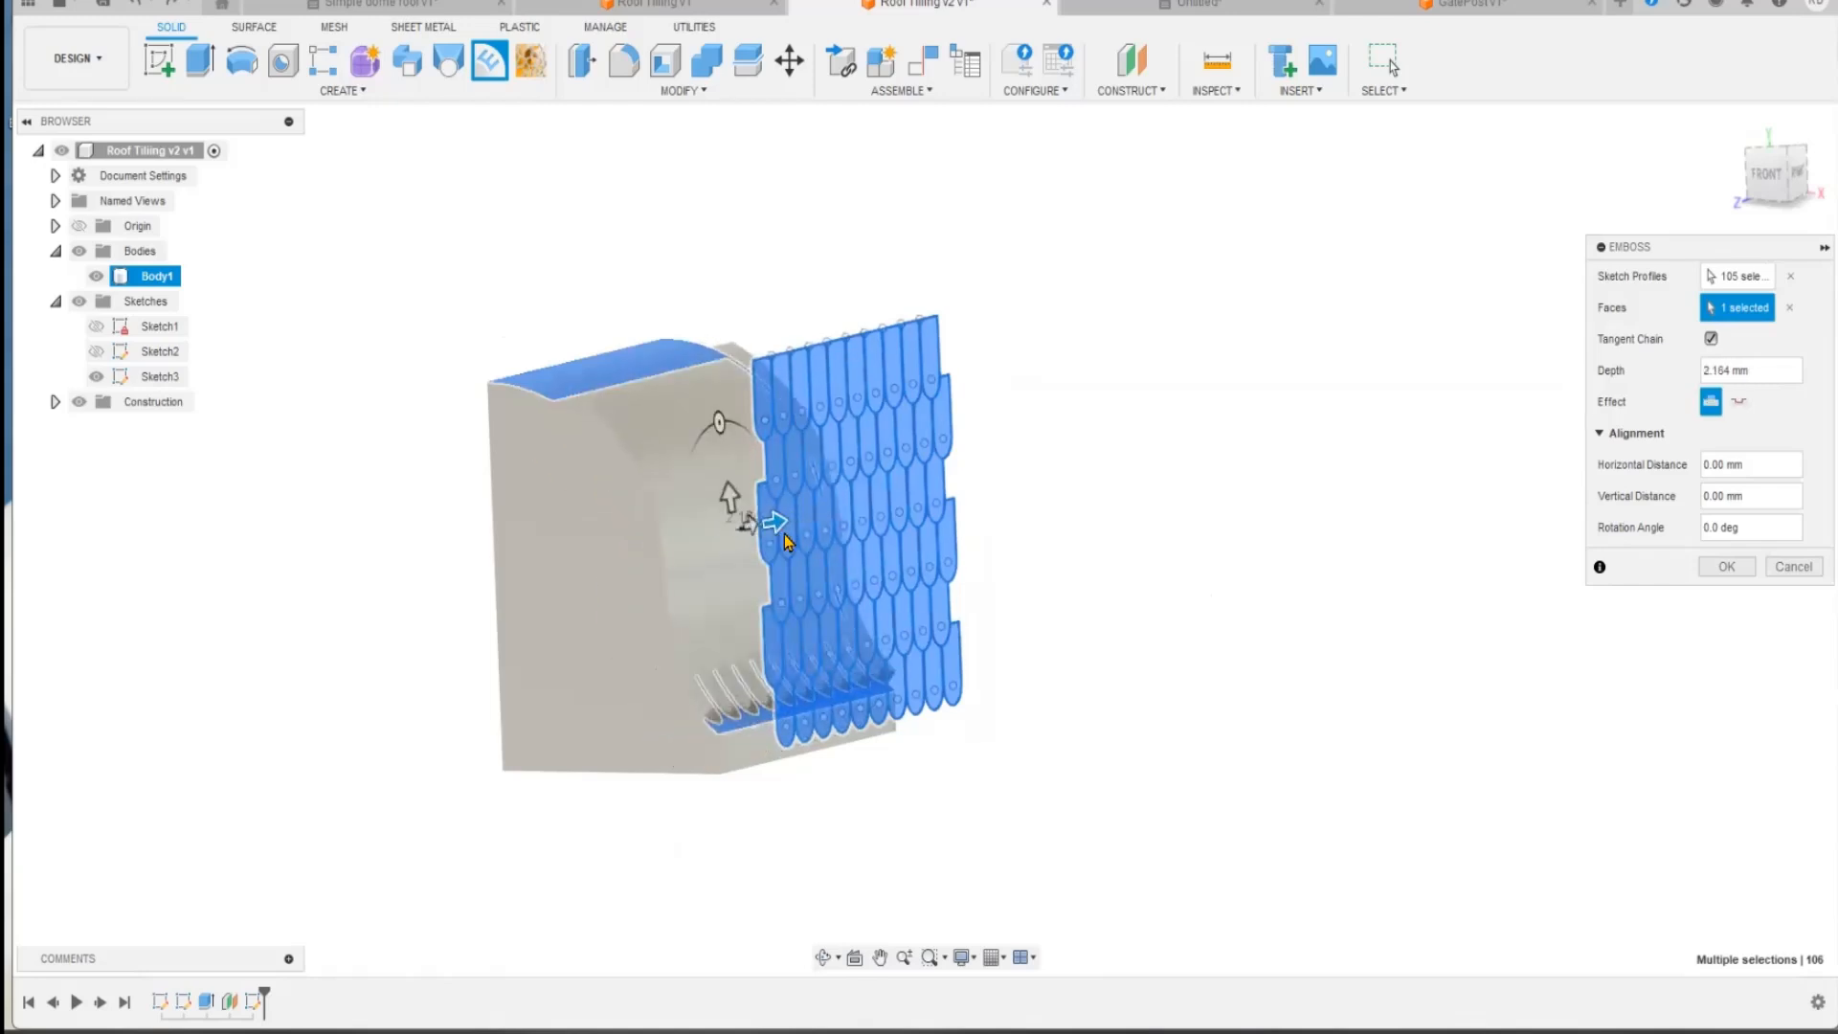
key("Return")
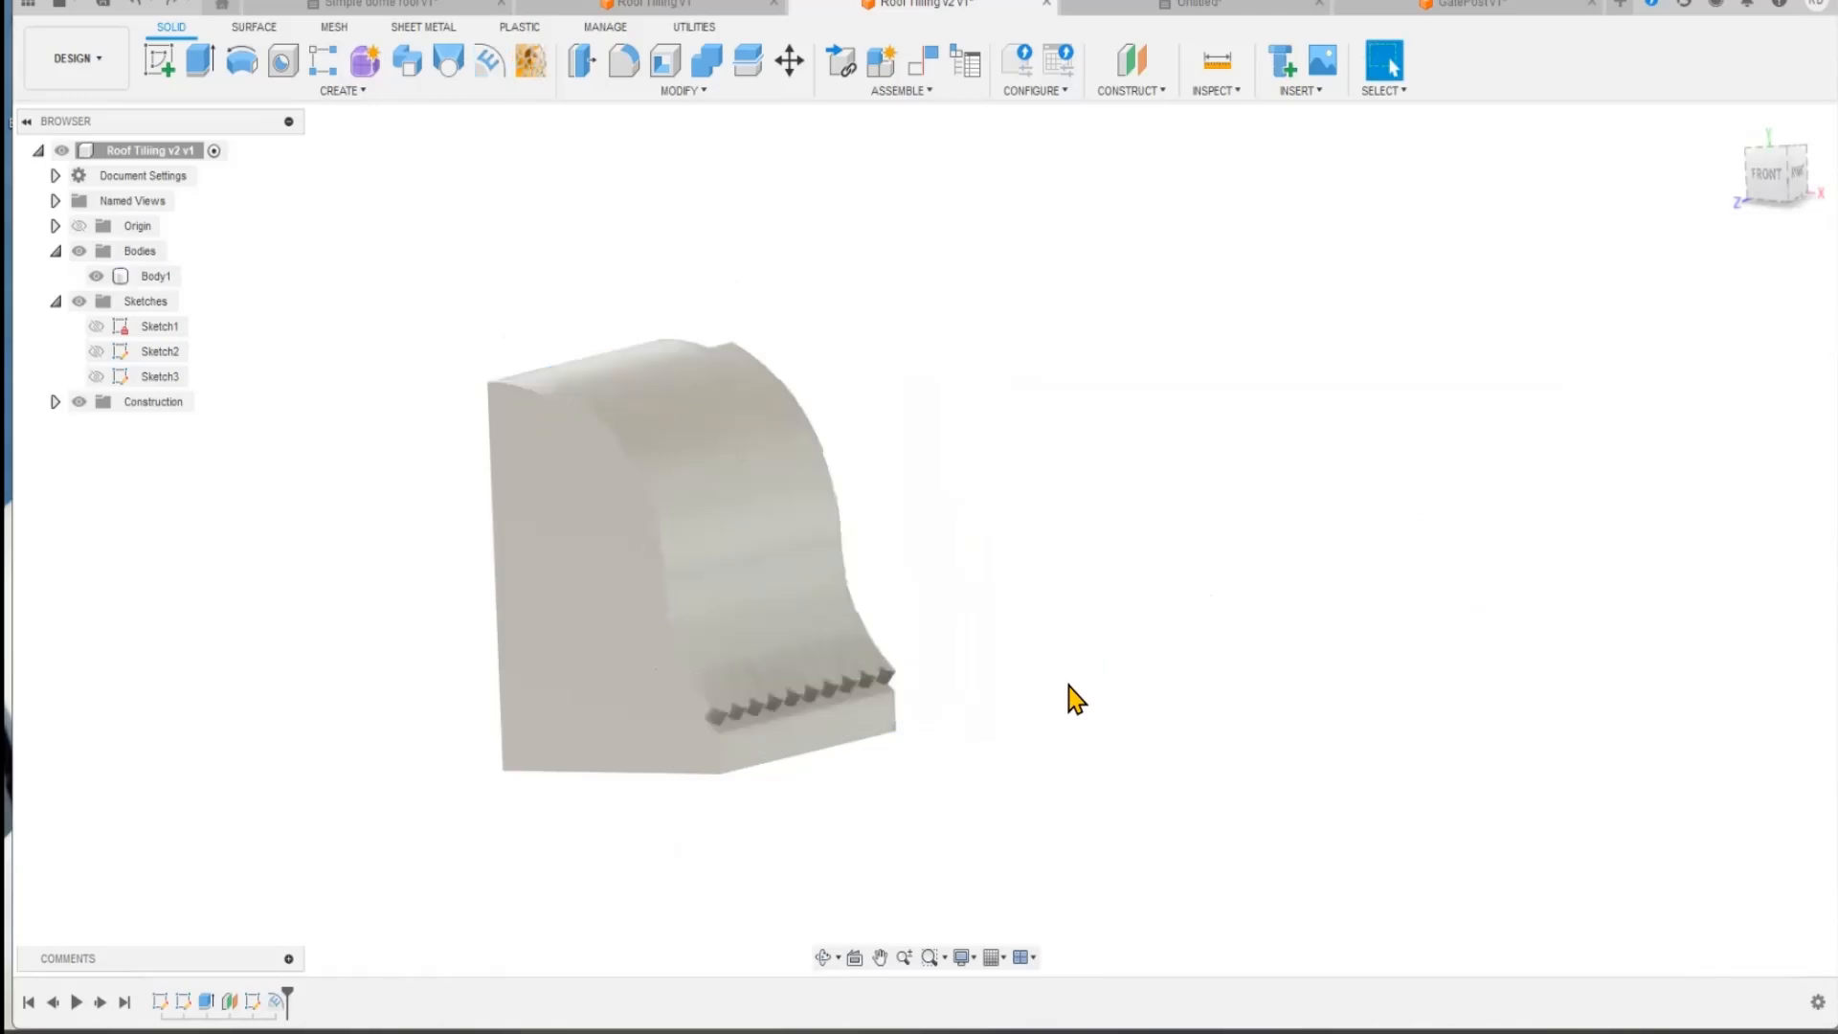
Step: Show the tile sketch to compare it with the embossed face, and hide the bodies to isolate the sketch
left_click(96, 376)
scroll(981, 538, "up", 6)
middle_click_drag(1022, 559, 993, 561, "shift")
key("Escape")
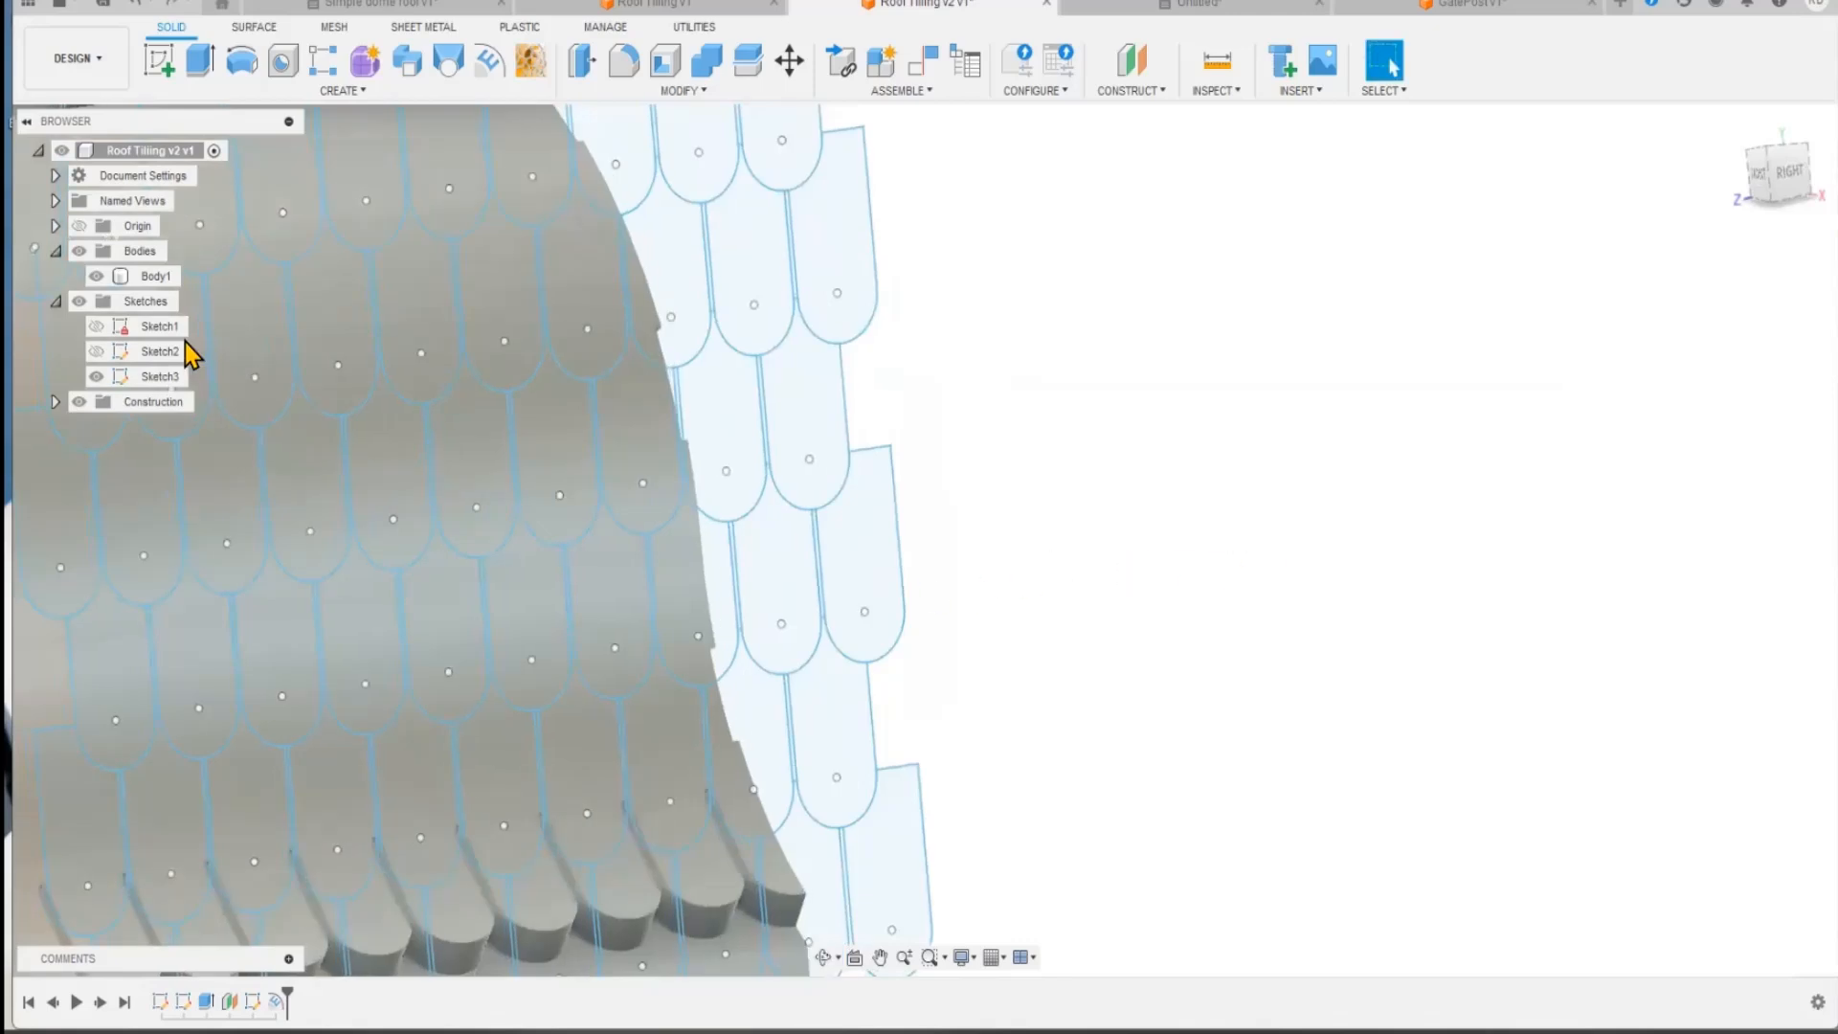
left_click(79, 251)
scroll(1197, 546, "down", 6)
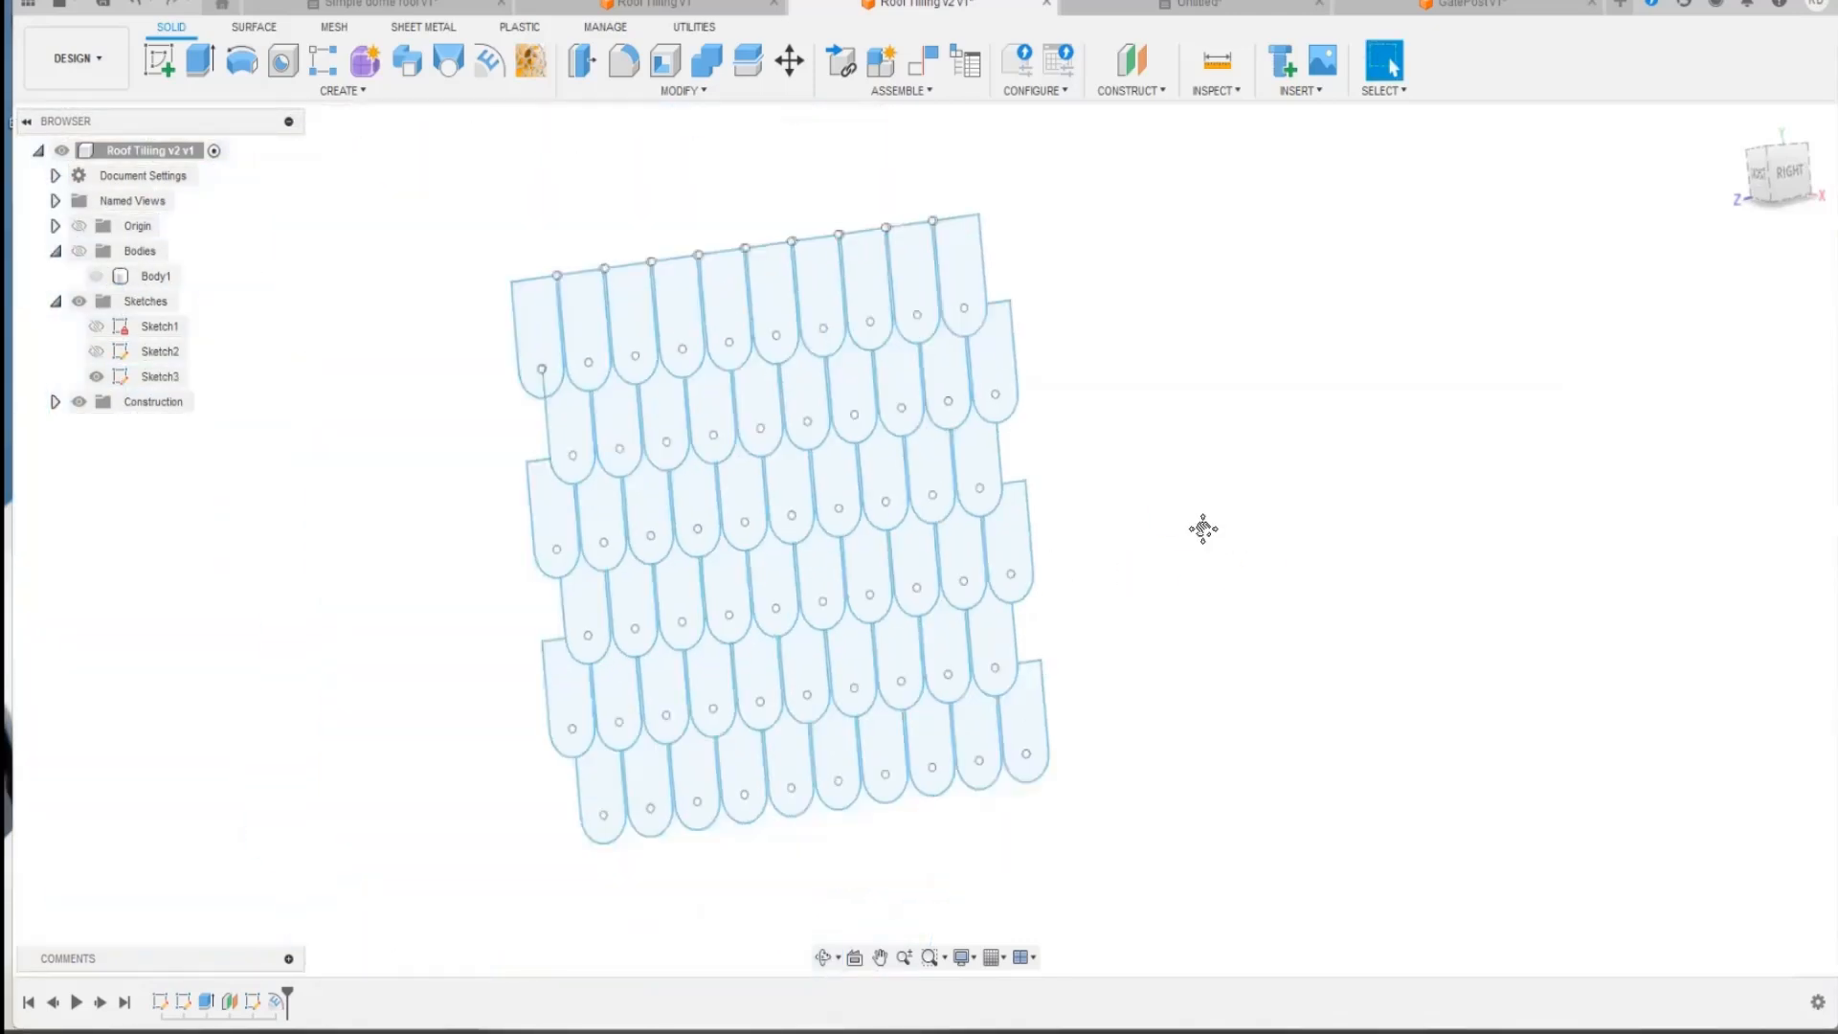
Step: Select the whole tile sketch and examine the narrow gaps between the tiles in the upper and lowest rows
mouse_move(526, 227)
left_mouse_down()
mouse_move(922, 751)
mouse_move(1248, 888)
left_mouse_up()
scroll(840, 609, "up", 10)
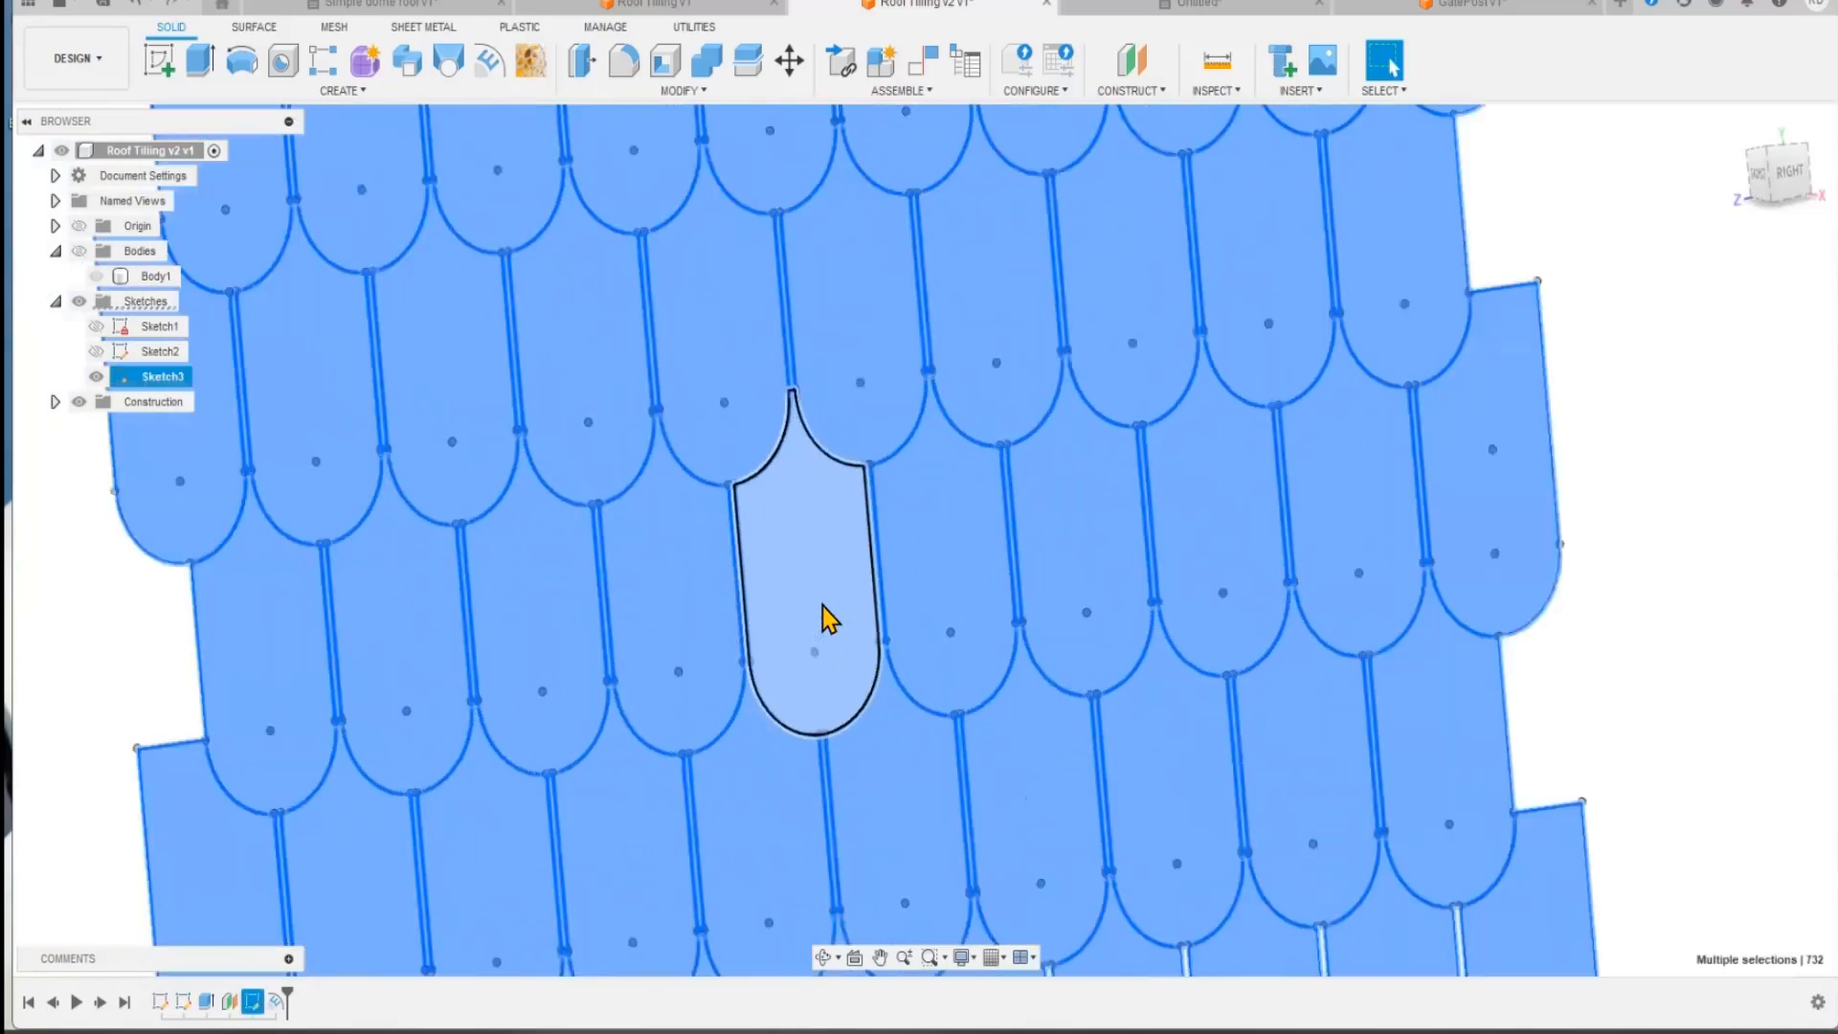
scroll(829, 619, "up", 3)
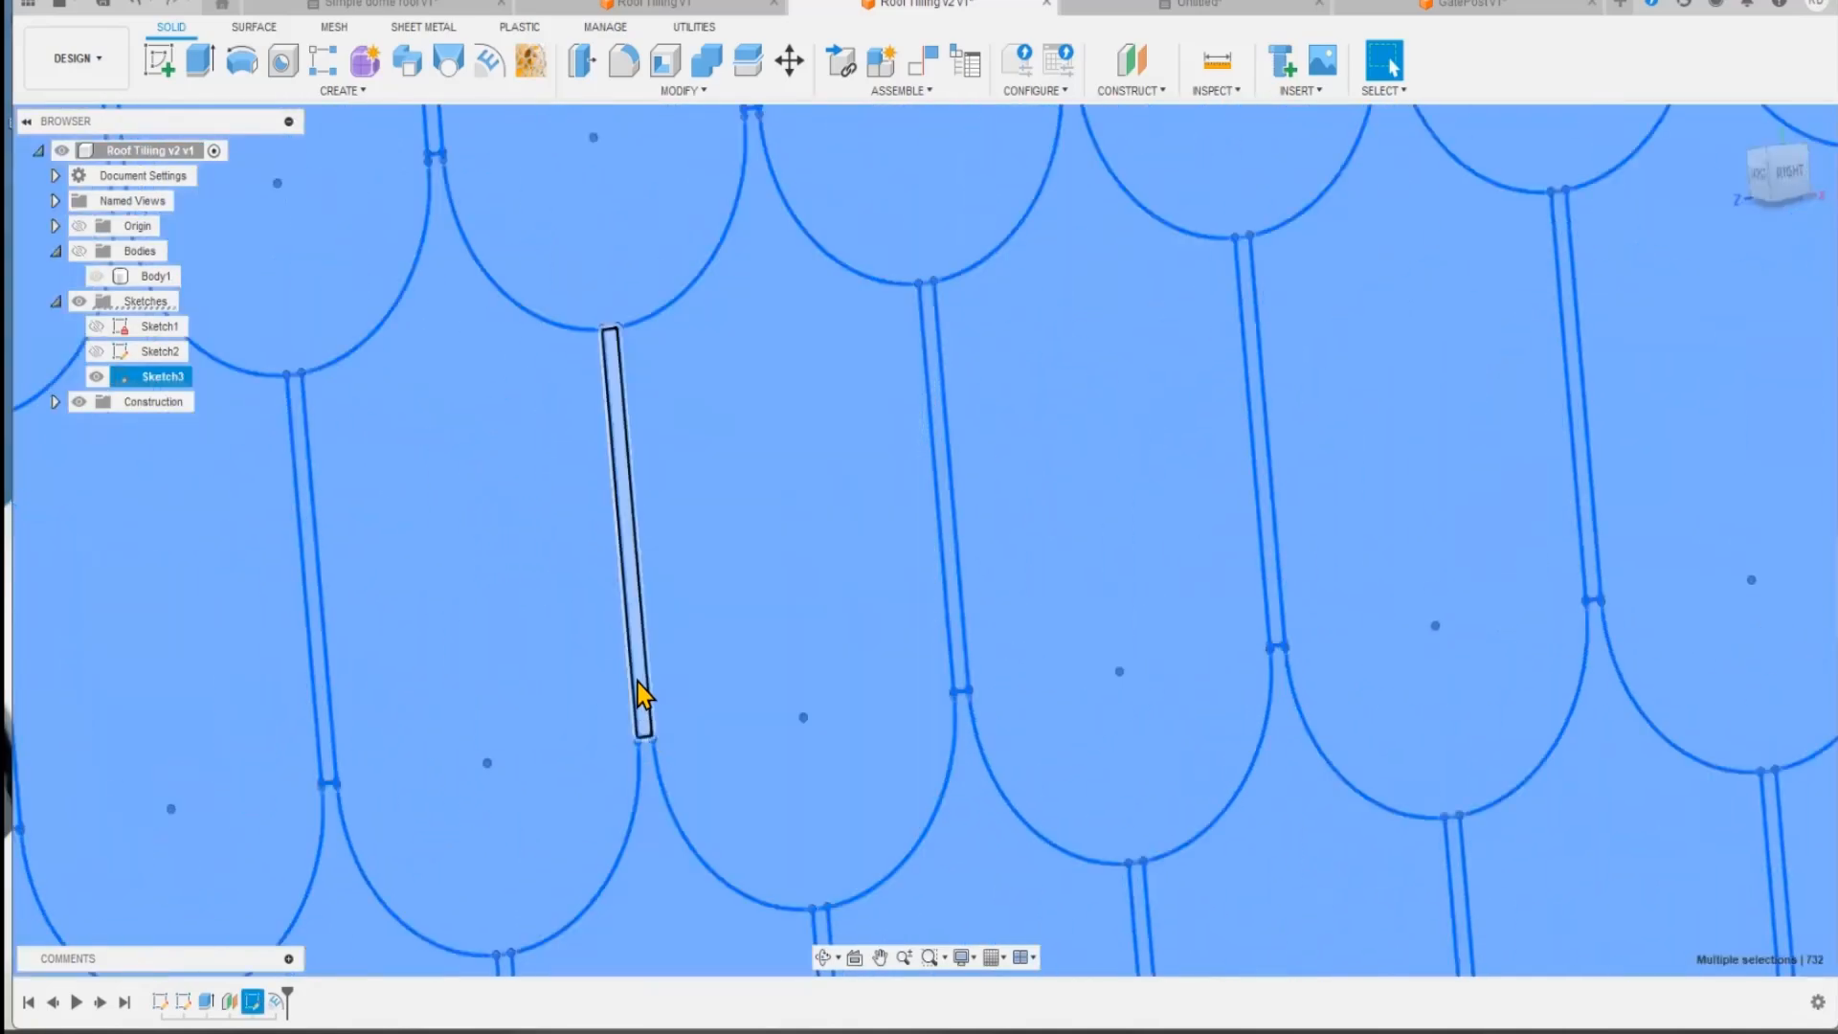
scroll(628, 513, "down", 10)
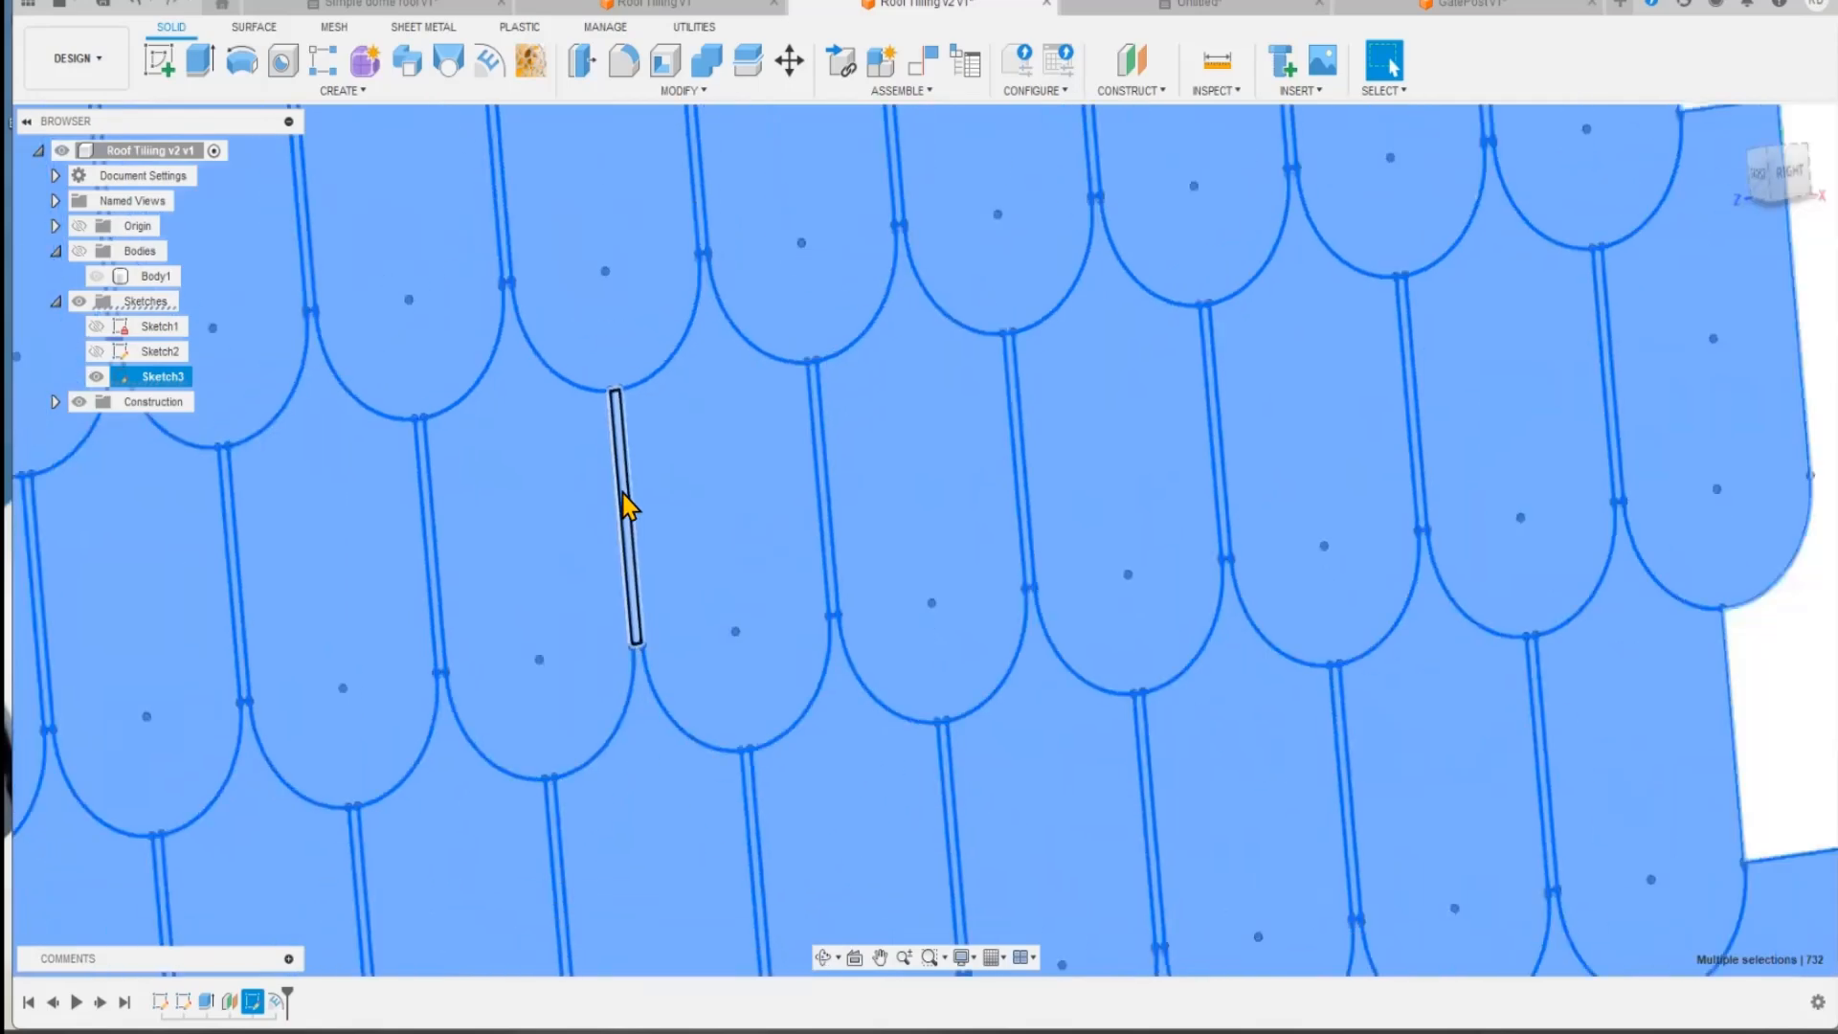
scroll(623, 497, "down", 3)
middle_click_drag(328, 533, 558, 550)
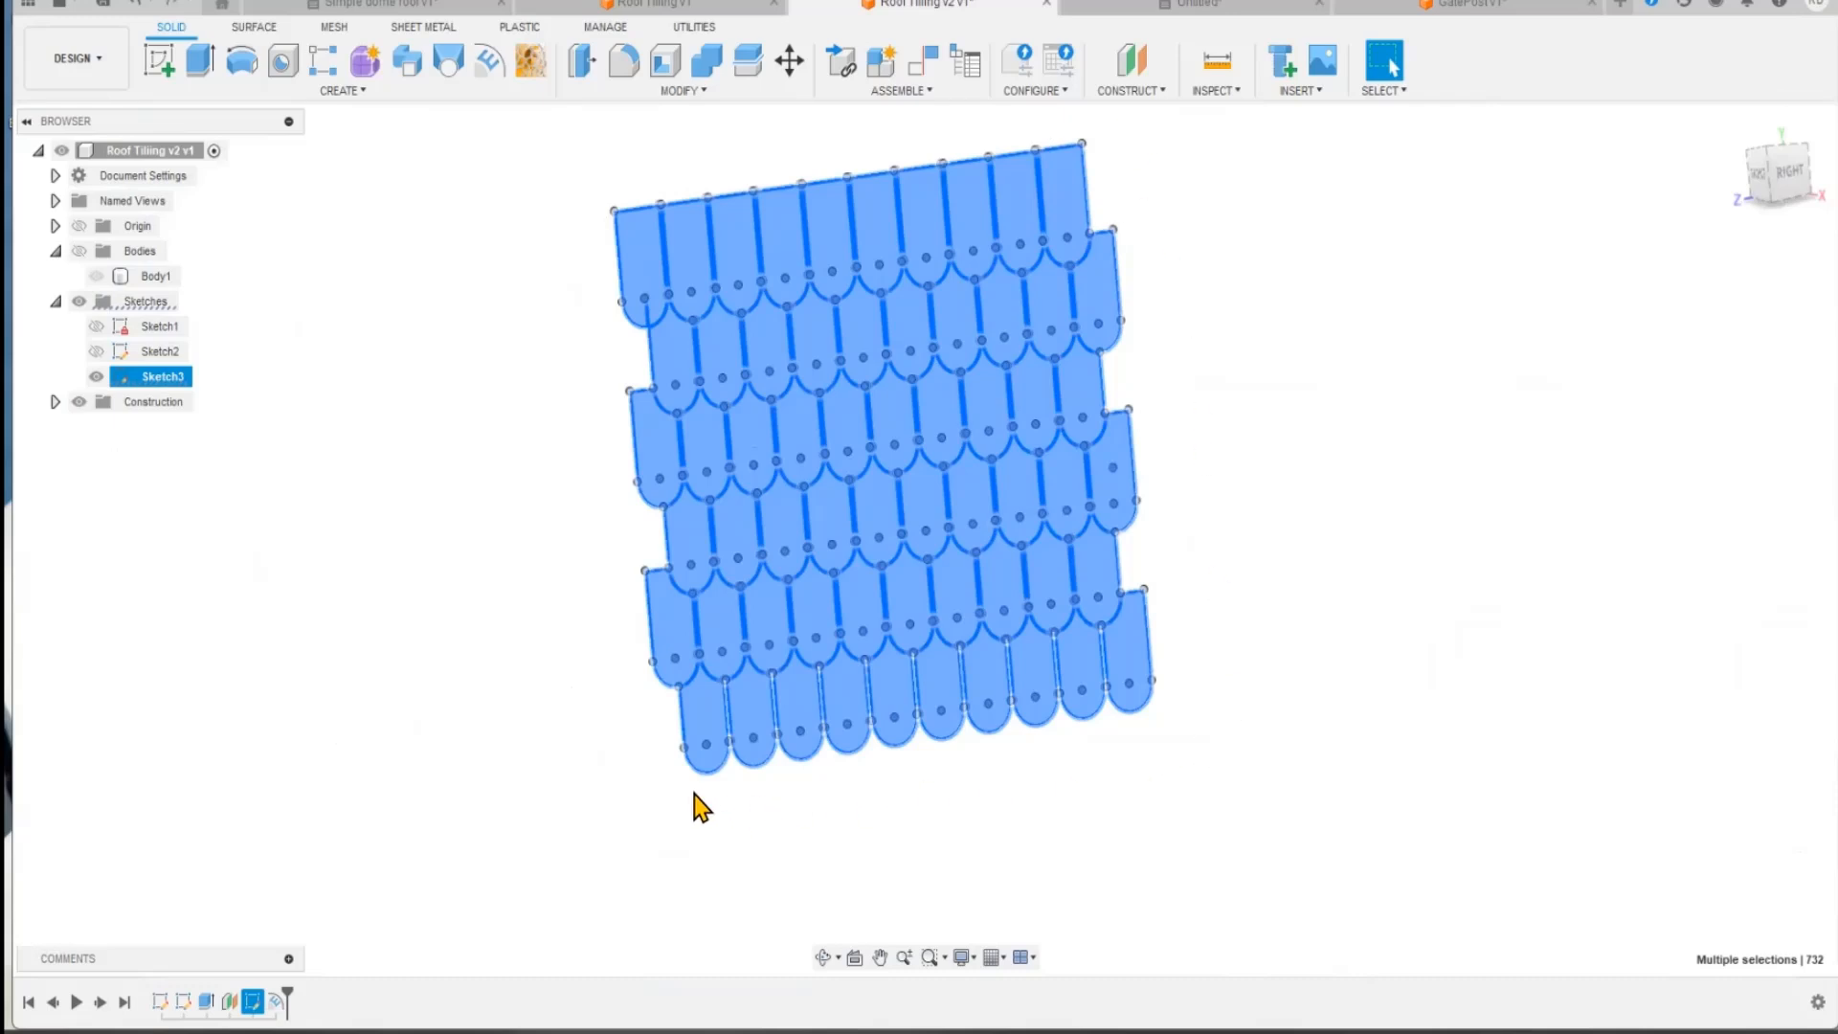
scroll(741, 792, "up", 8)
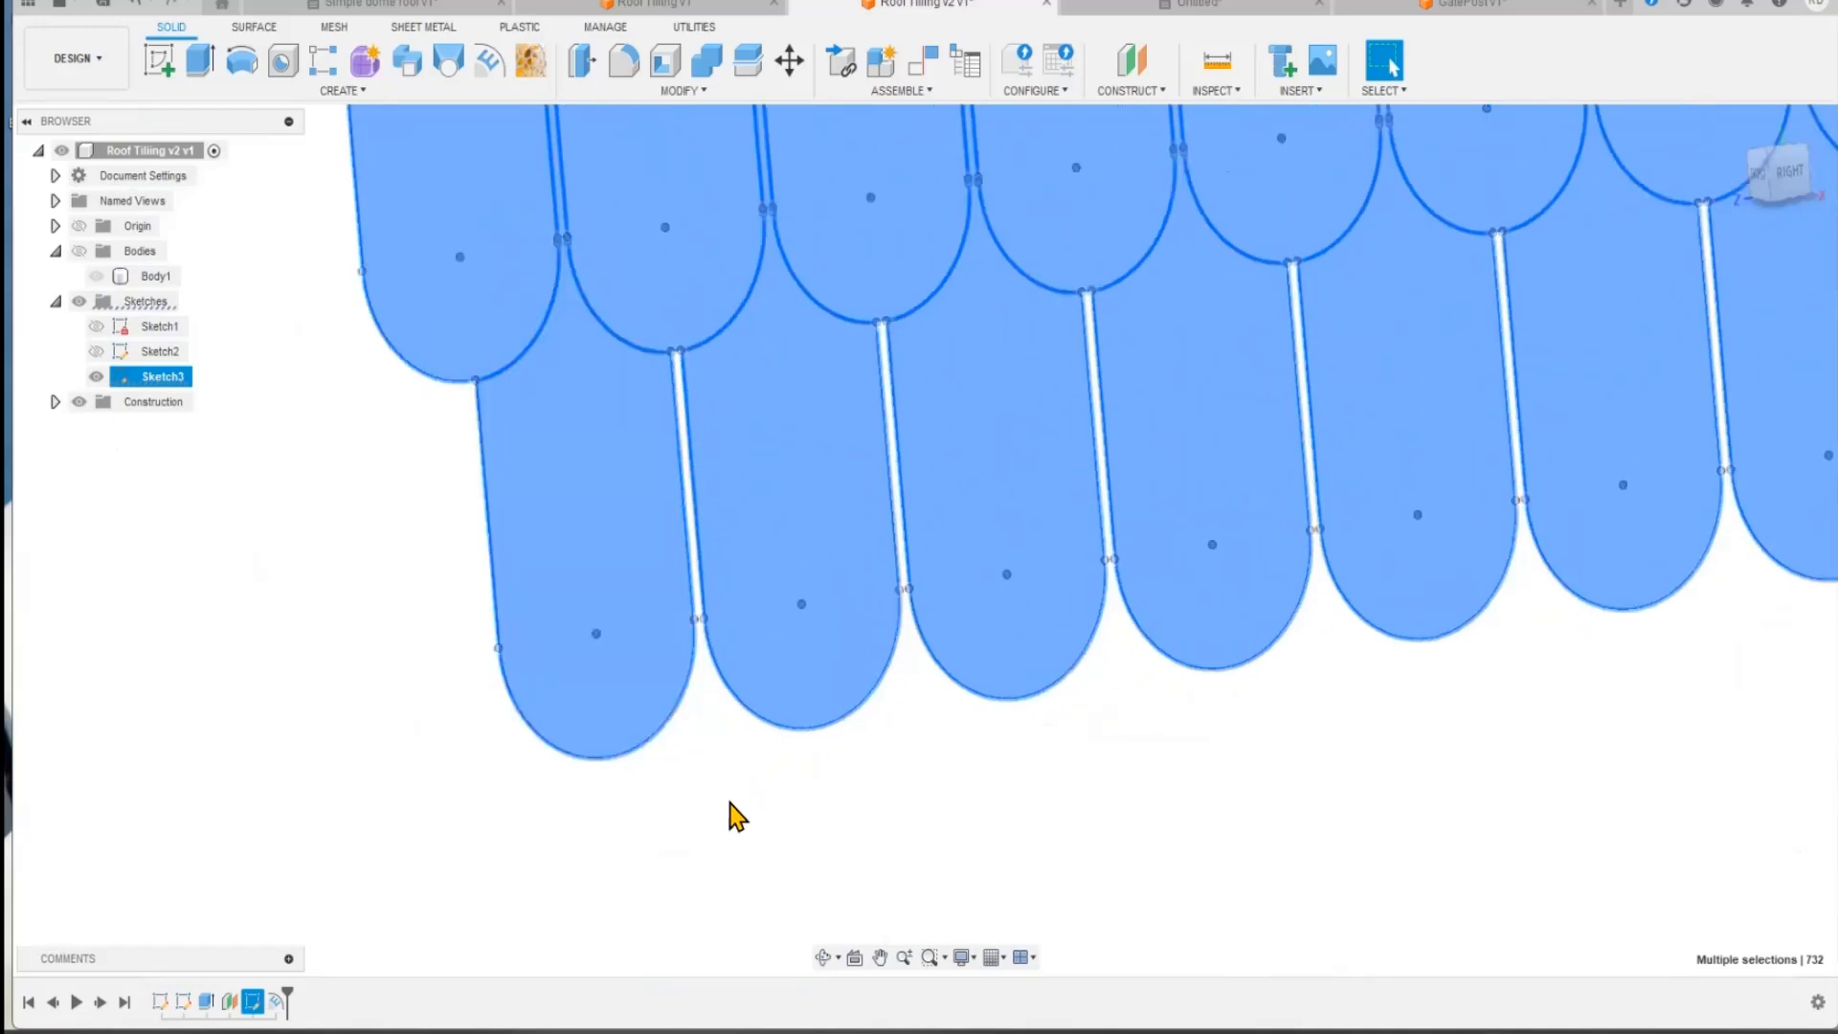
scroll(730, 801, "down", 8)
scroll(1412, 450, "down", 2)
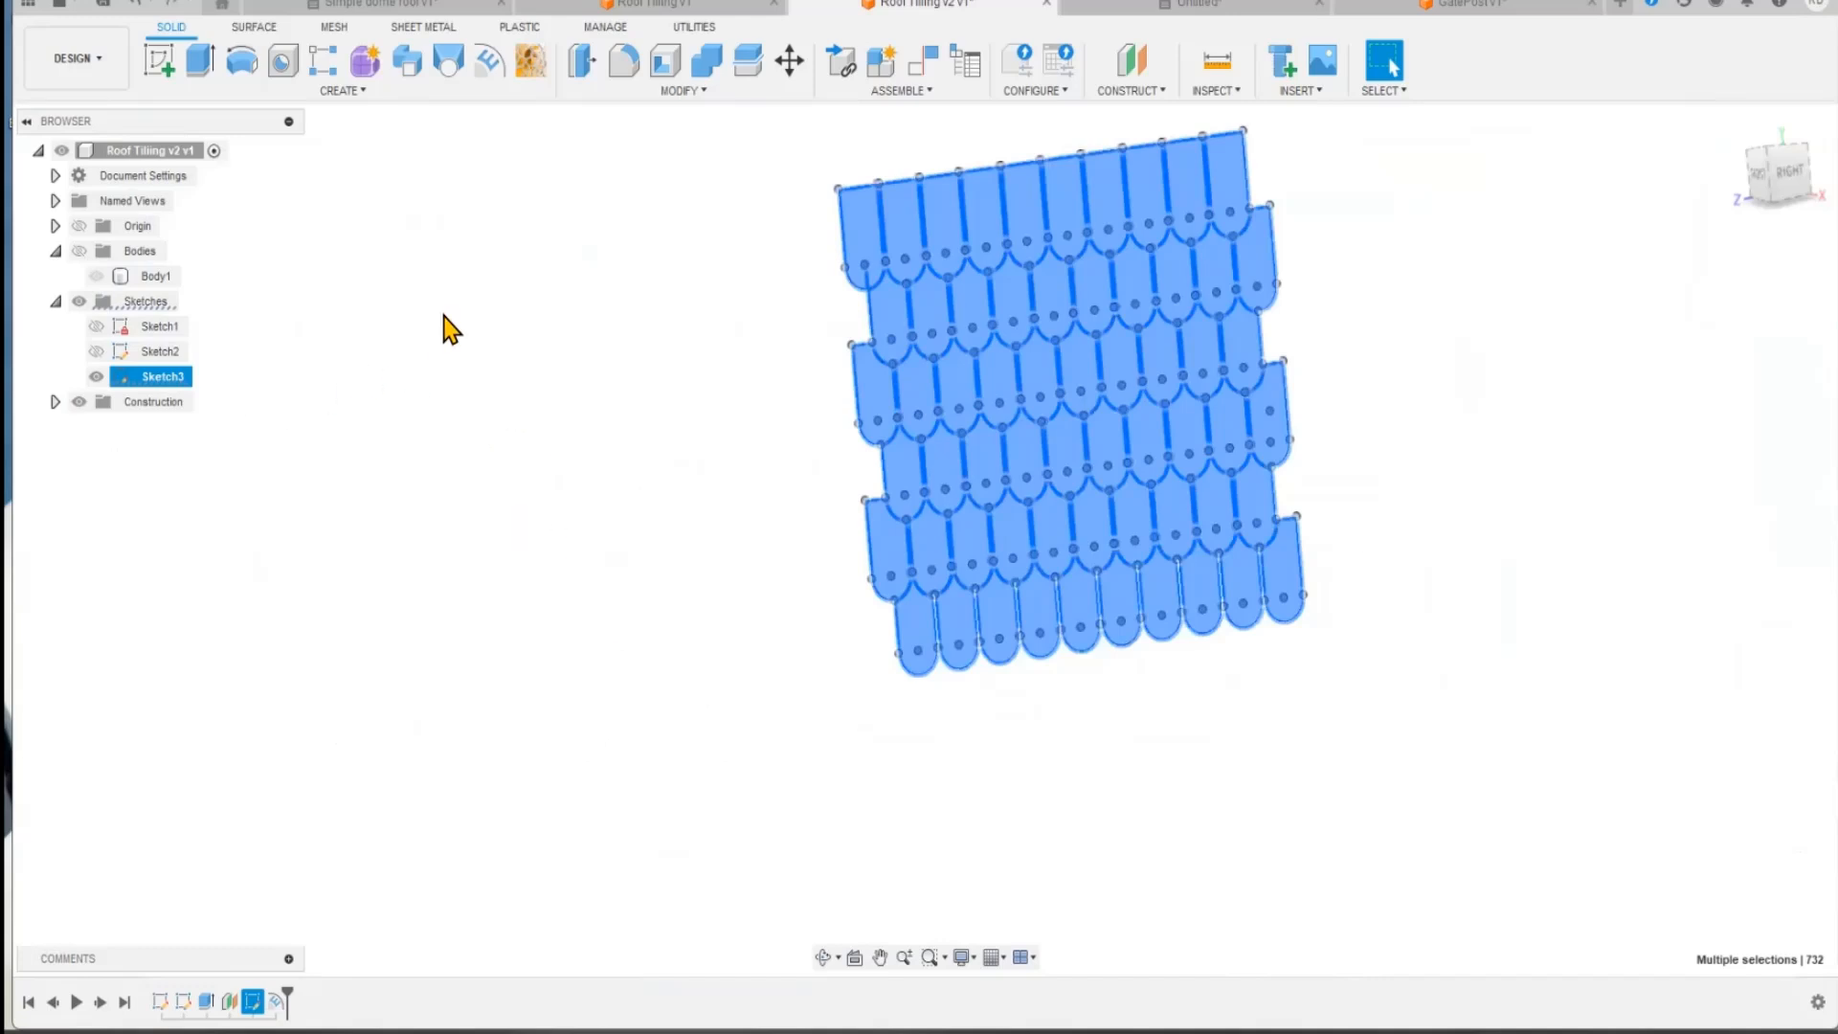
Step: Show the bodies again, clear the sketch selection and undo the emboss of all tiles
left_click(80, 252)
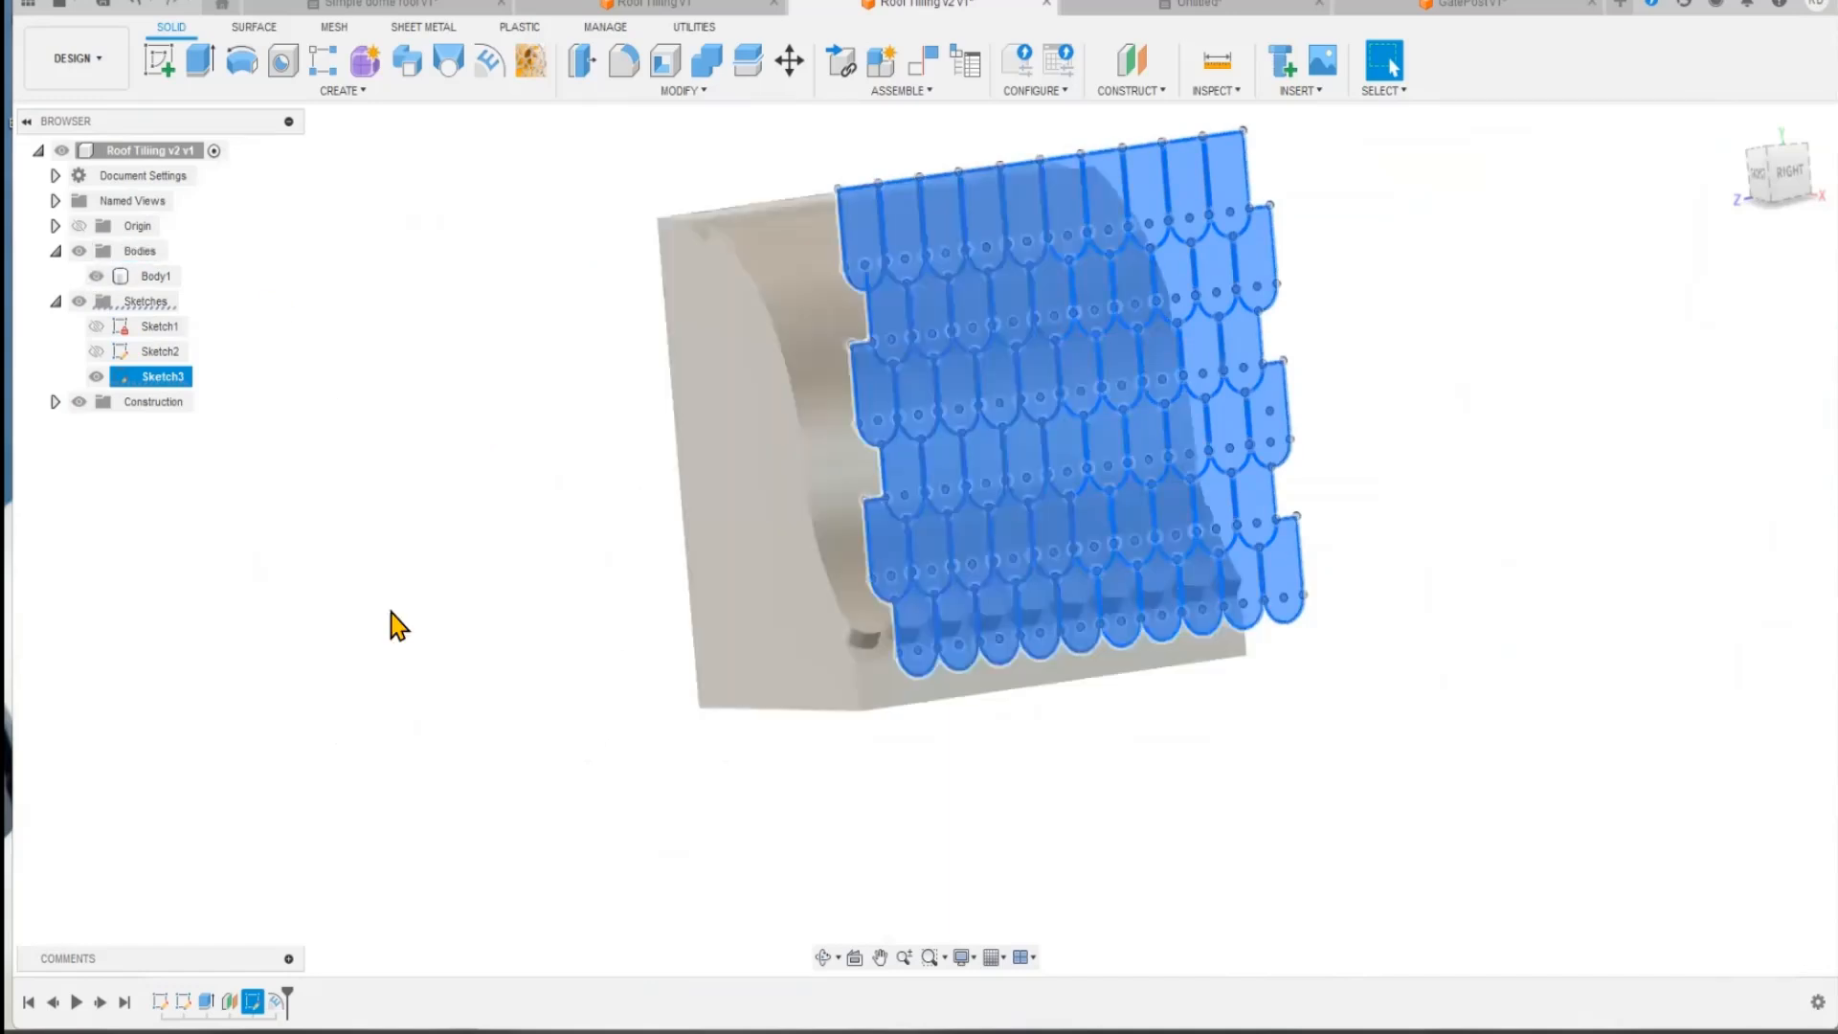
left_click(387, 661)
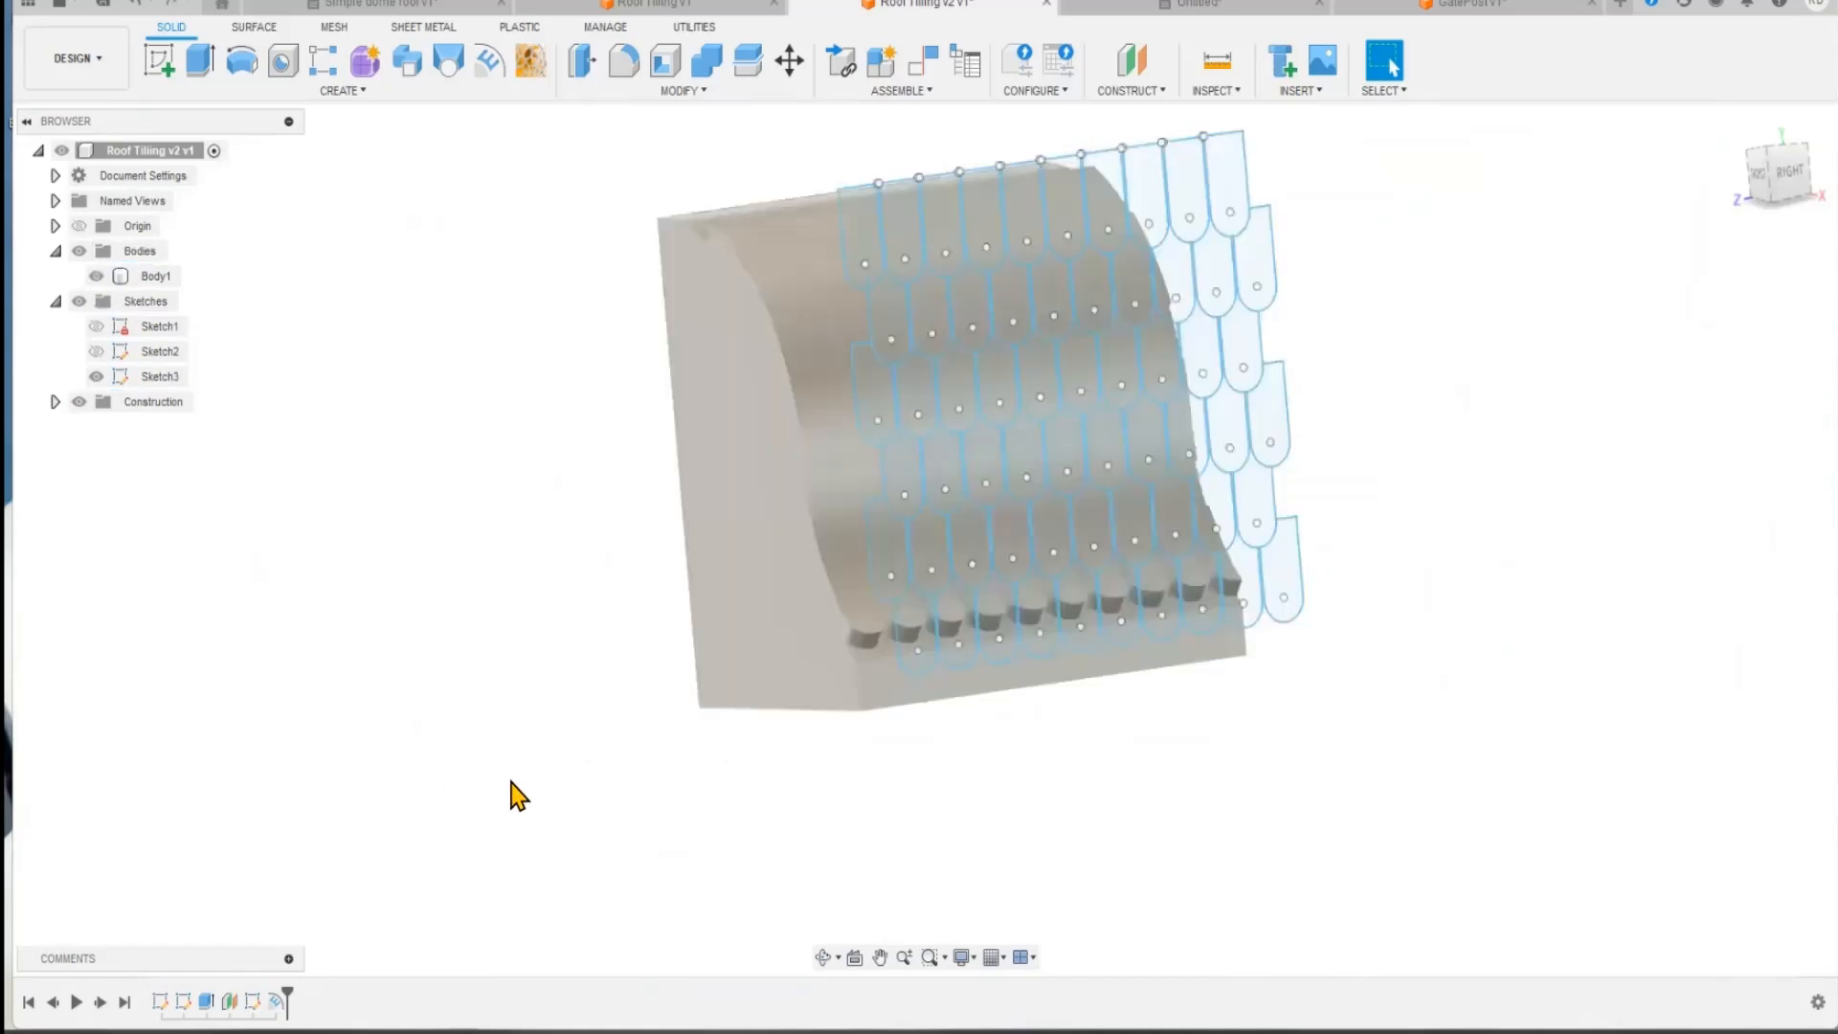
key("ctrl+z")
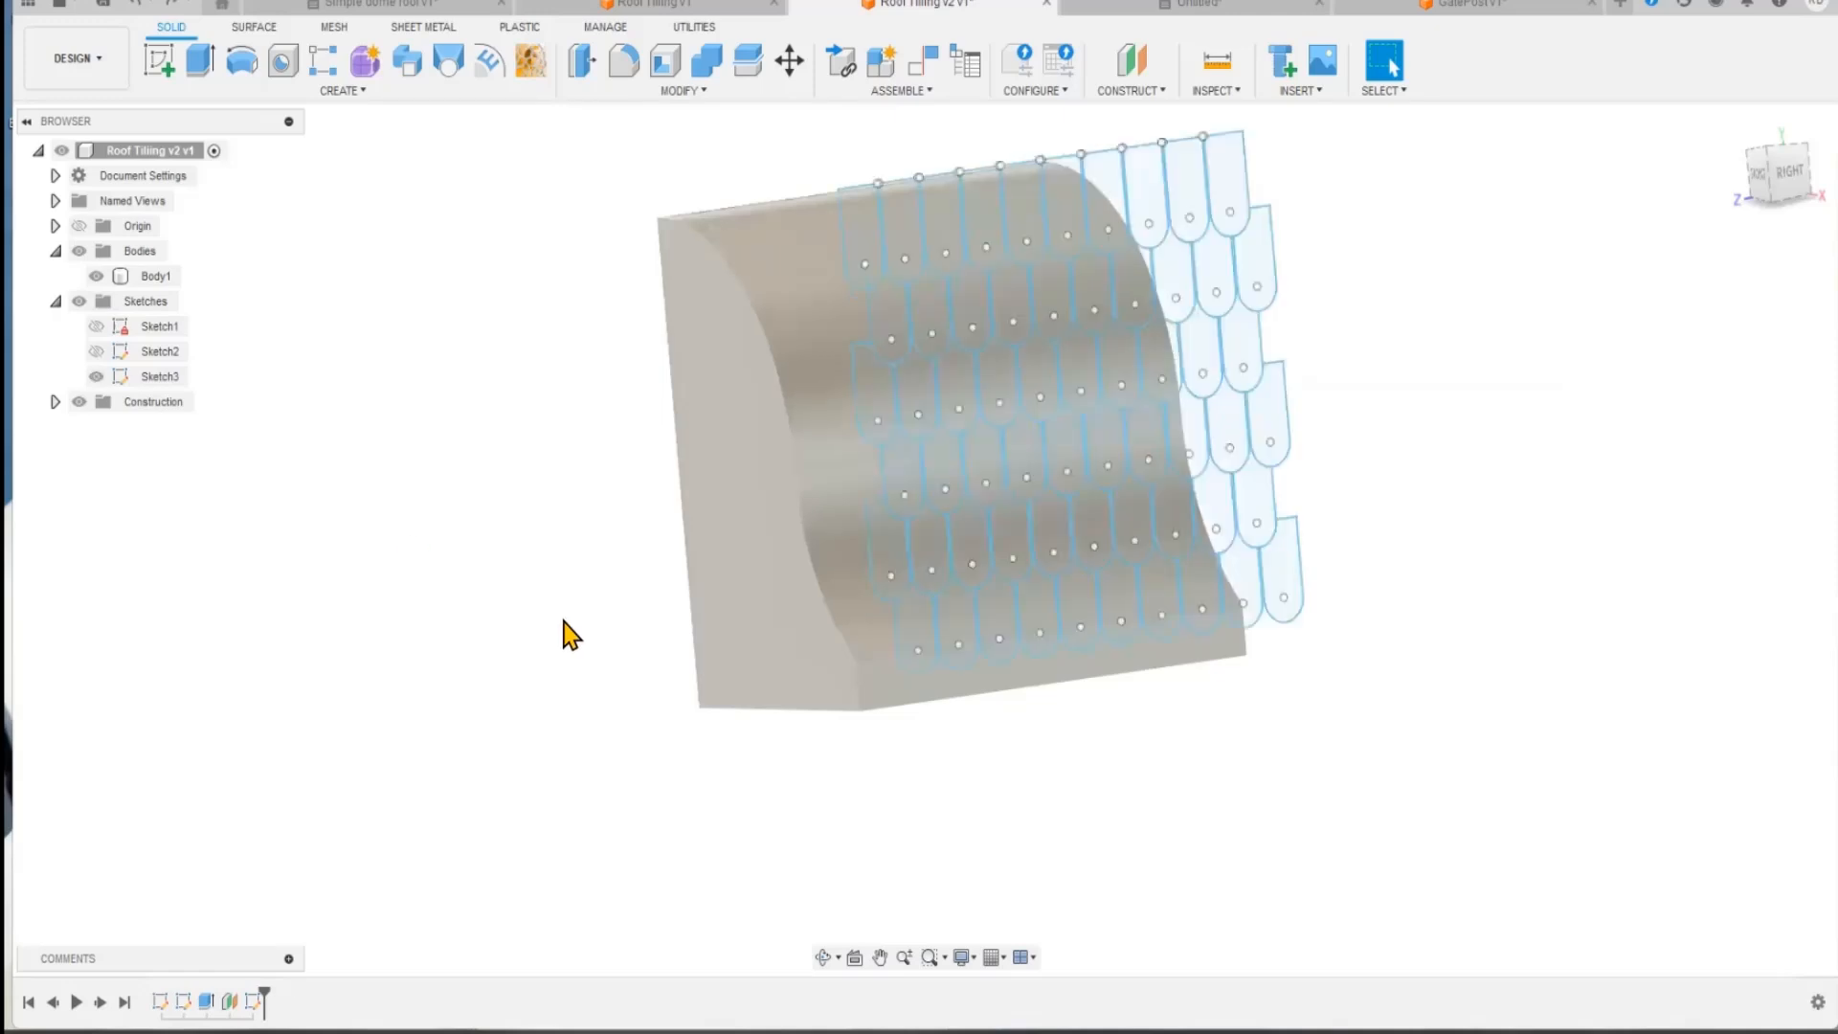
Step: Try to emboss the ten tile profiles of the lowest sketch row onto the curved roof face
middle_click_drag(570, 634, 412, 621)
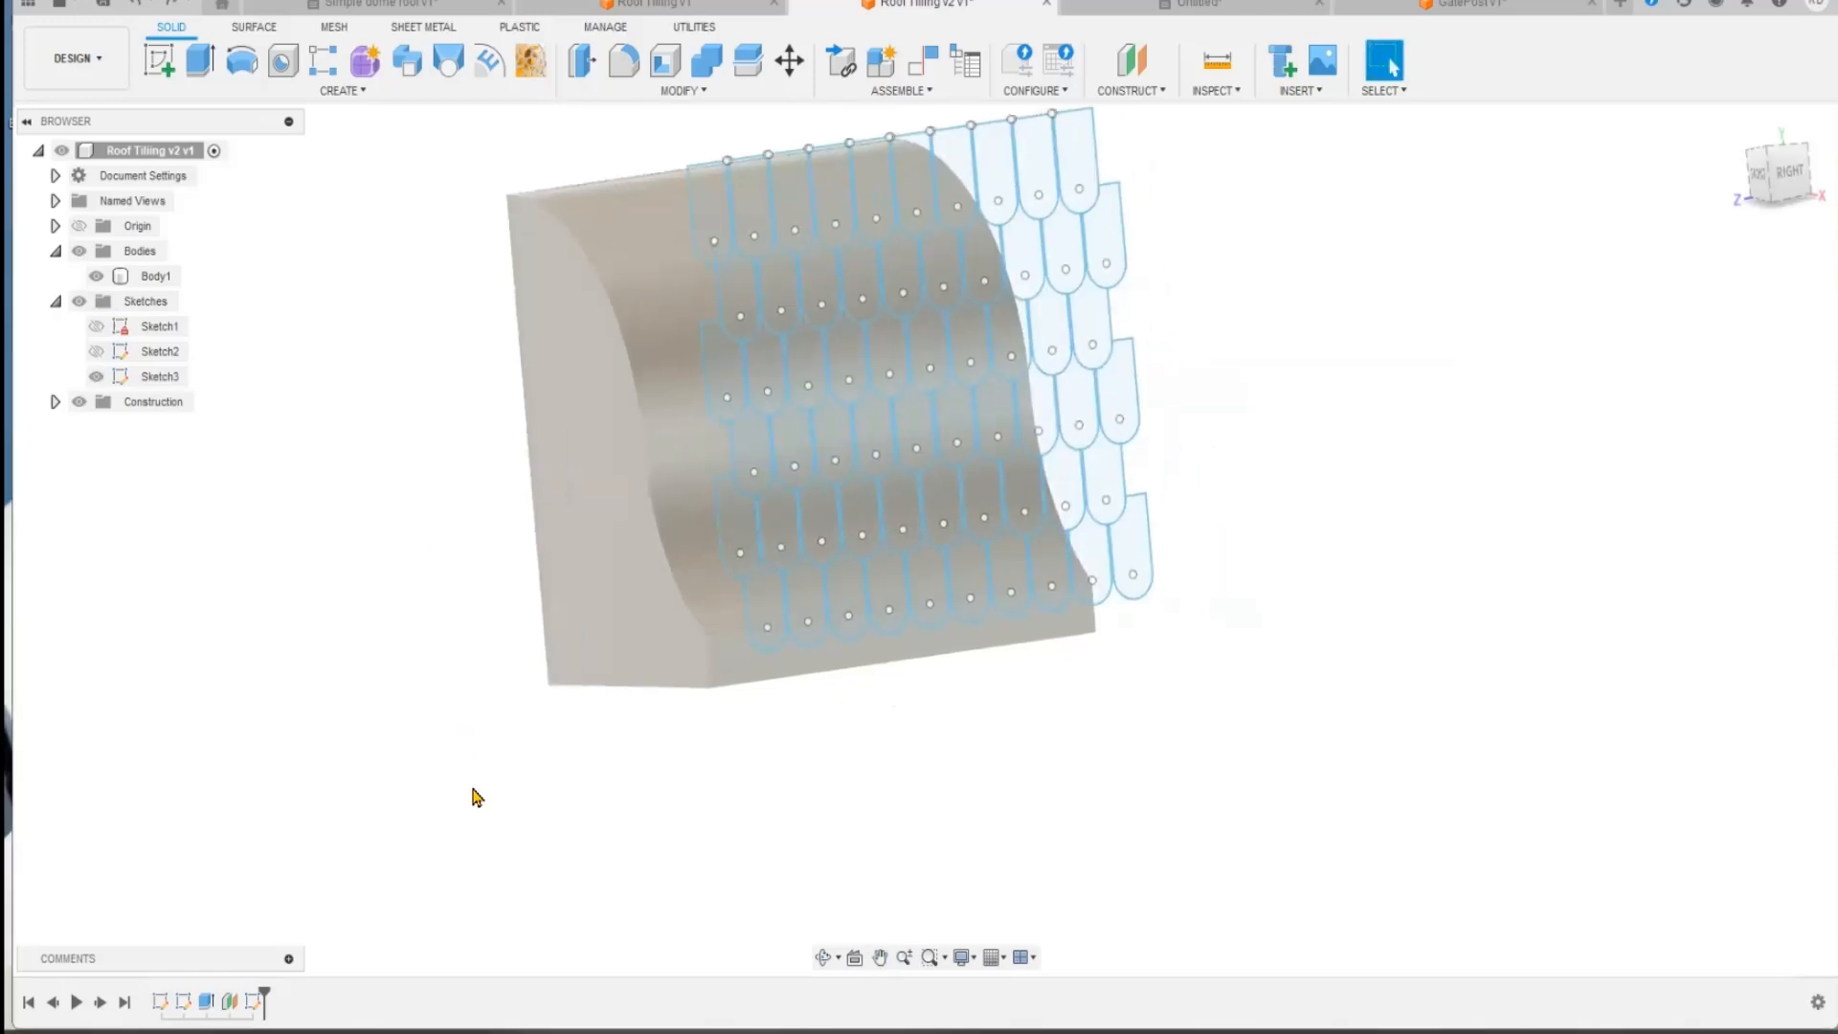
left_click(1137, 544)
left_click(1089, 544)
left_click(1051, 561)
left_click(1007, 574)
left_click(965, 583)
left_click(926, 585)
left_click(880, 581)
left_click(841, 588)
left_click(804, 597)
left_click(772, 612)
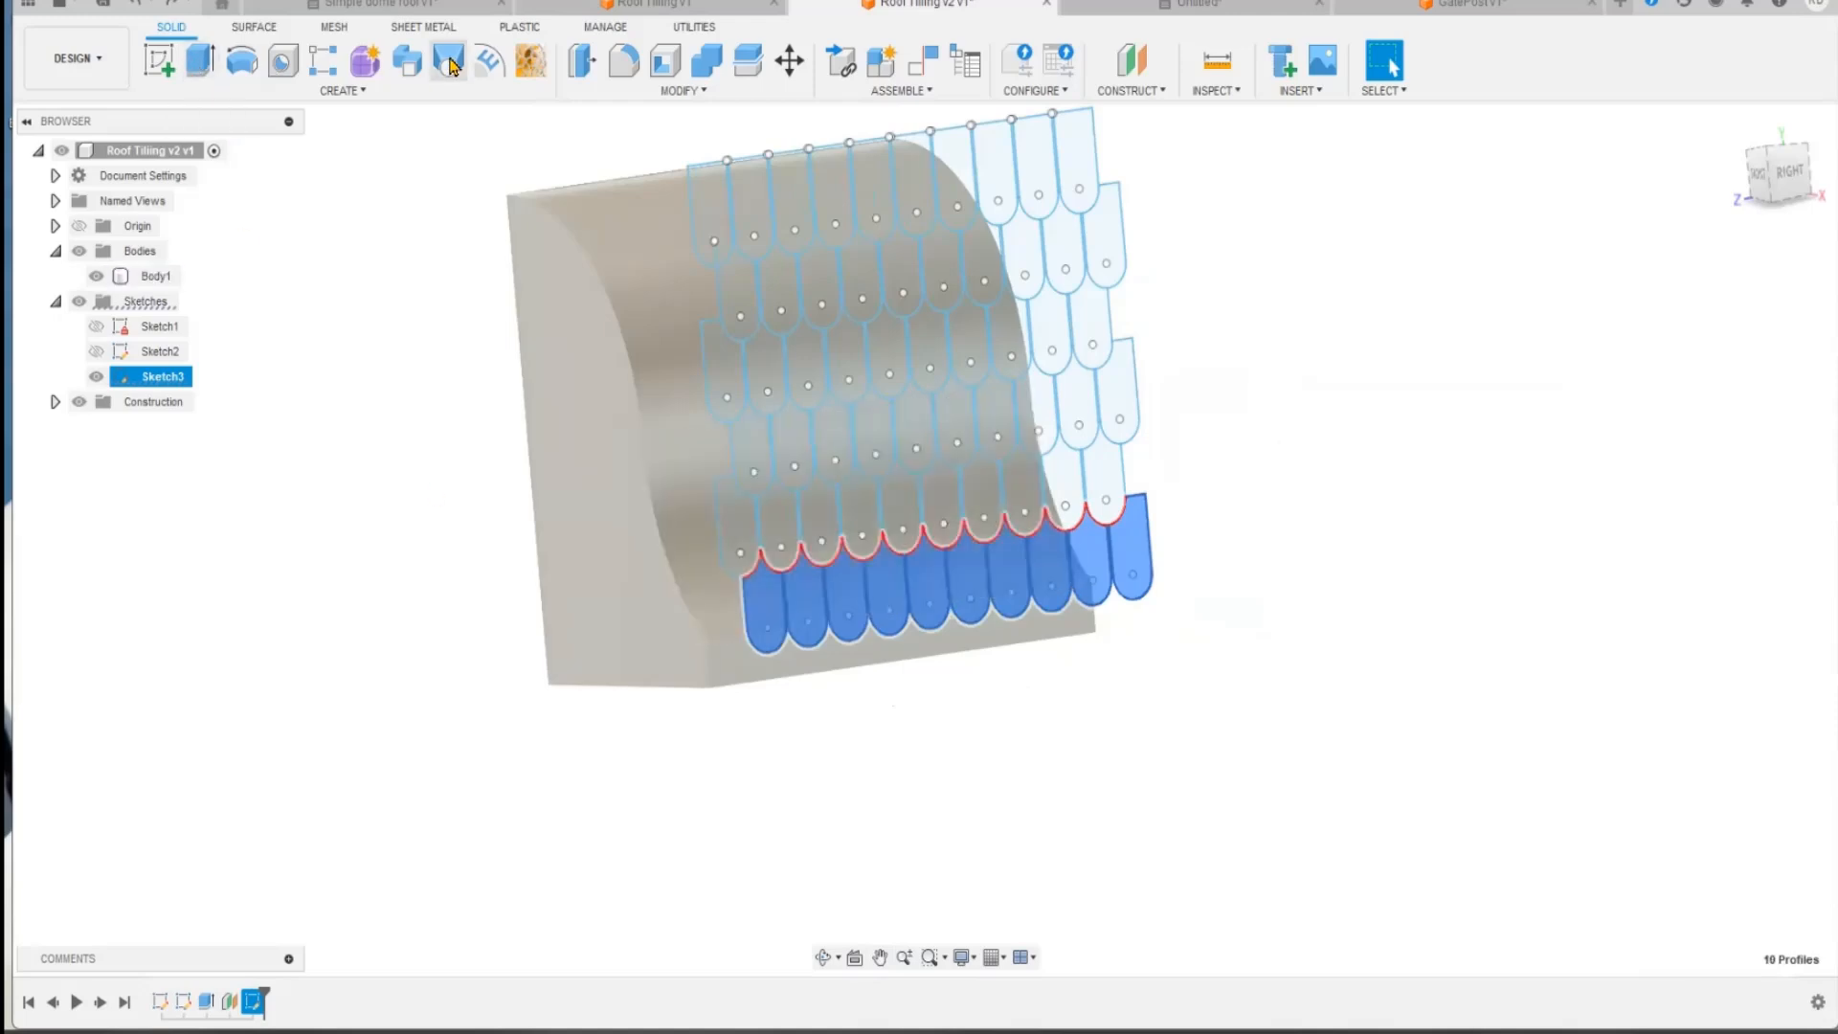
left_click(490, 63)
left_click(1708, 307)
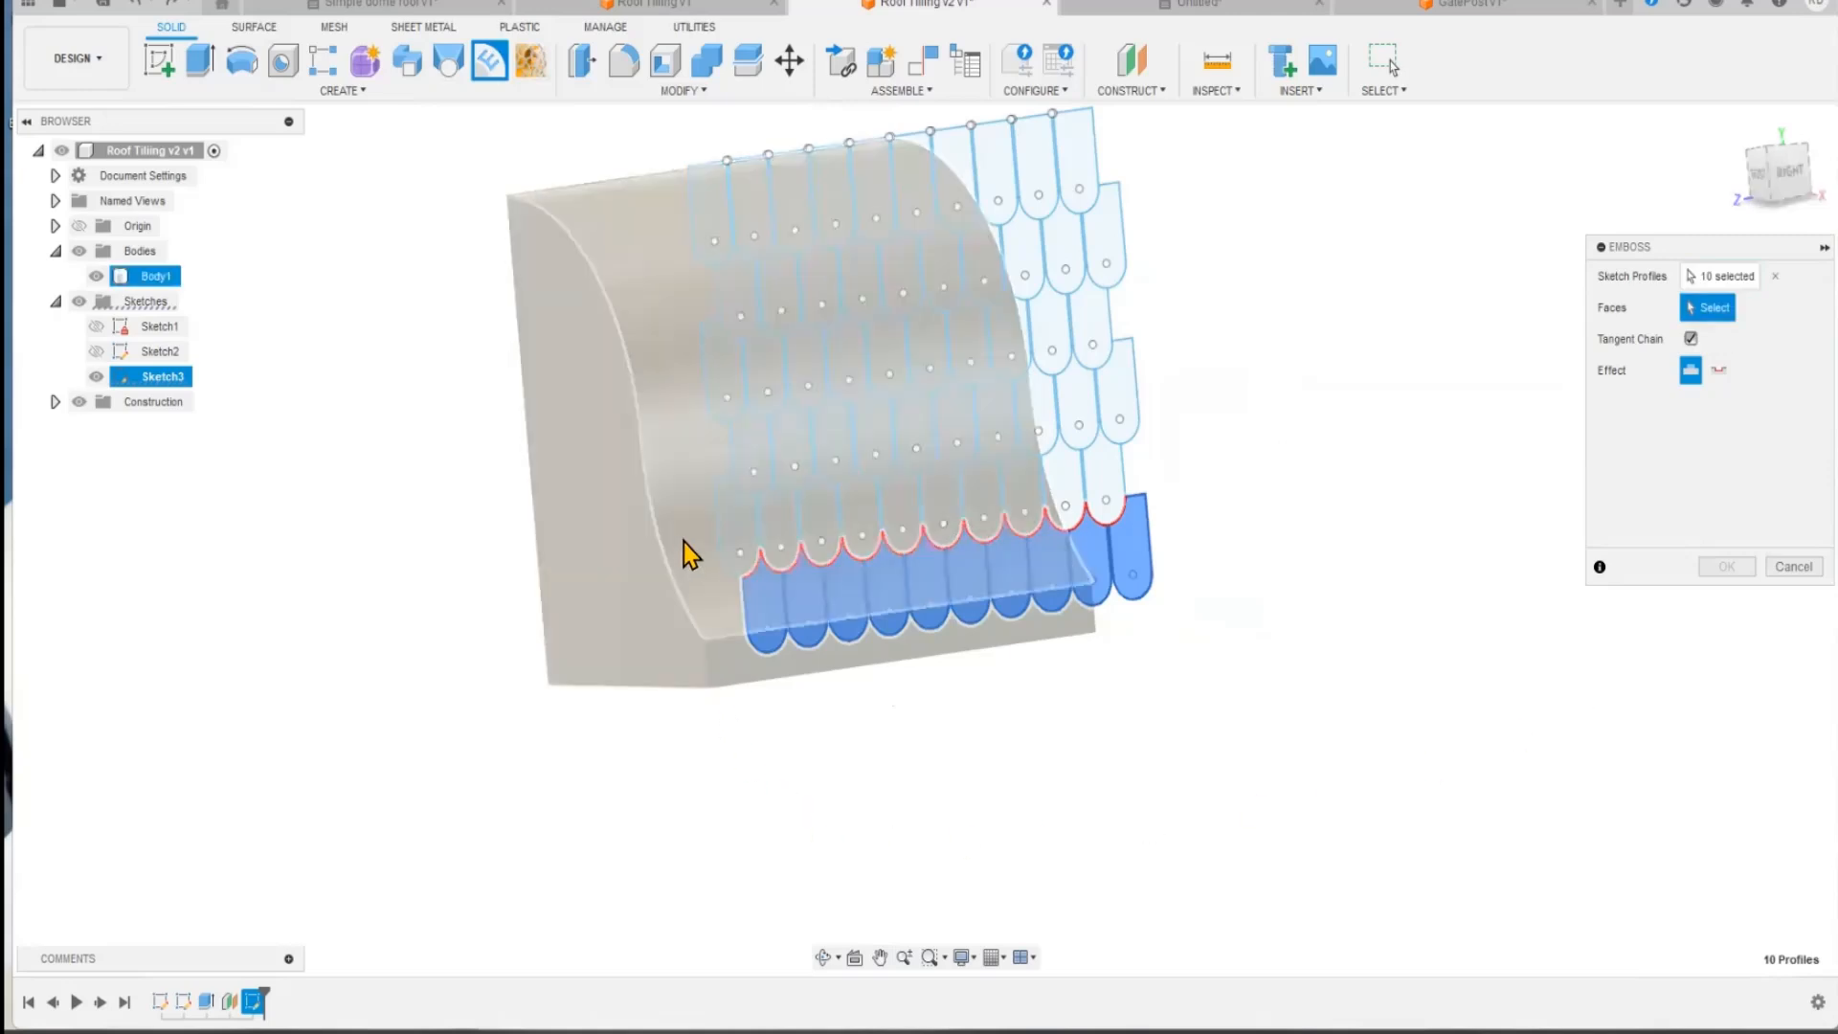
left_click(683, 547)
left_click(1726, 566)
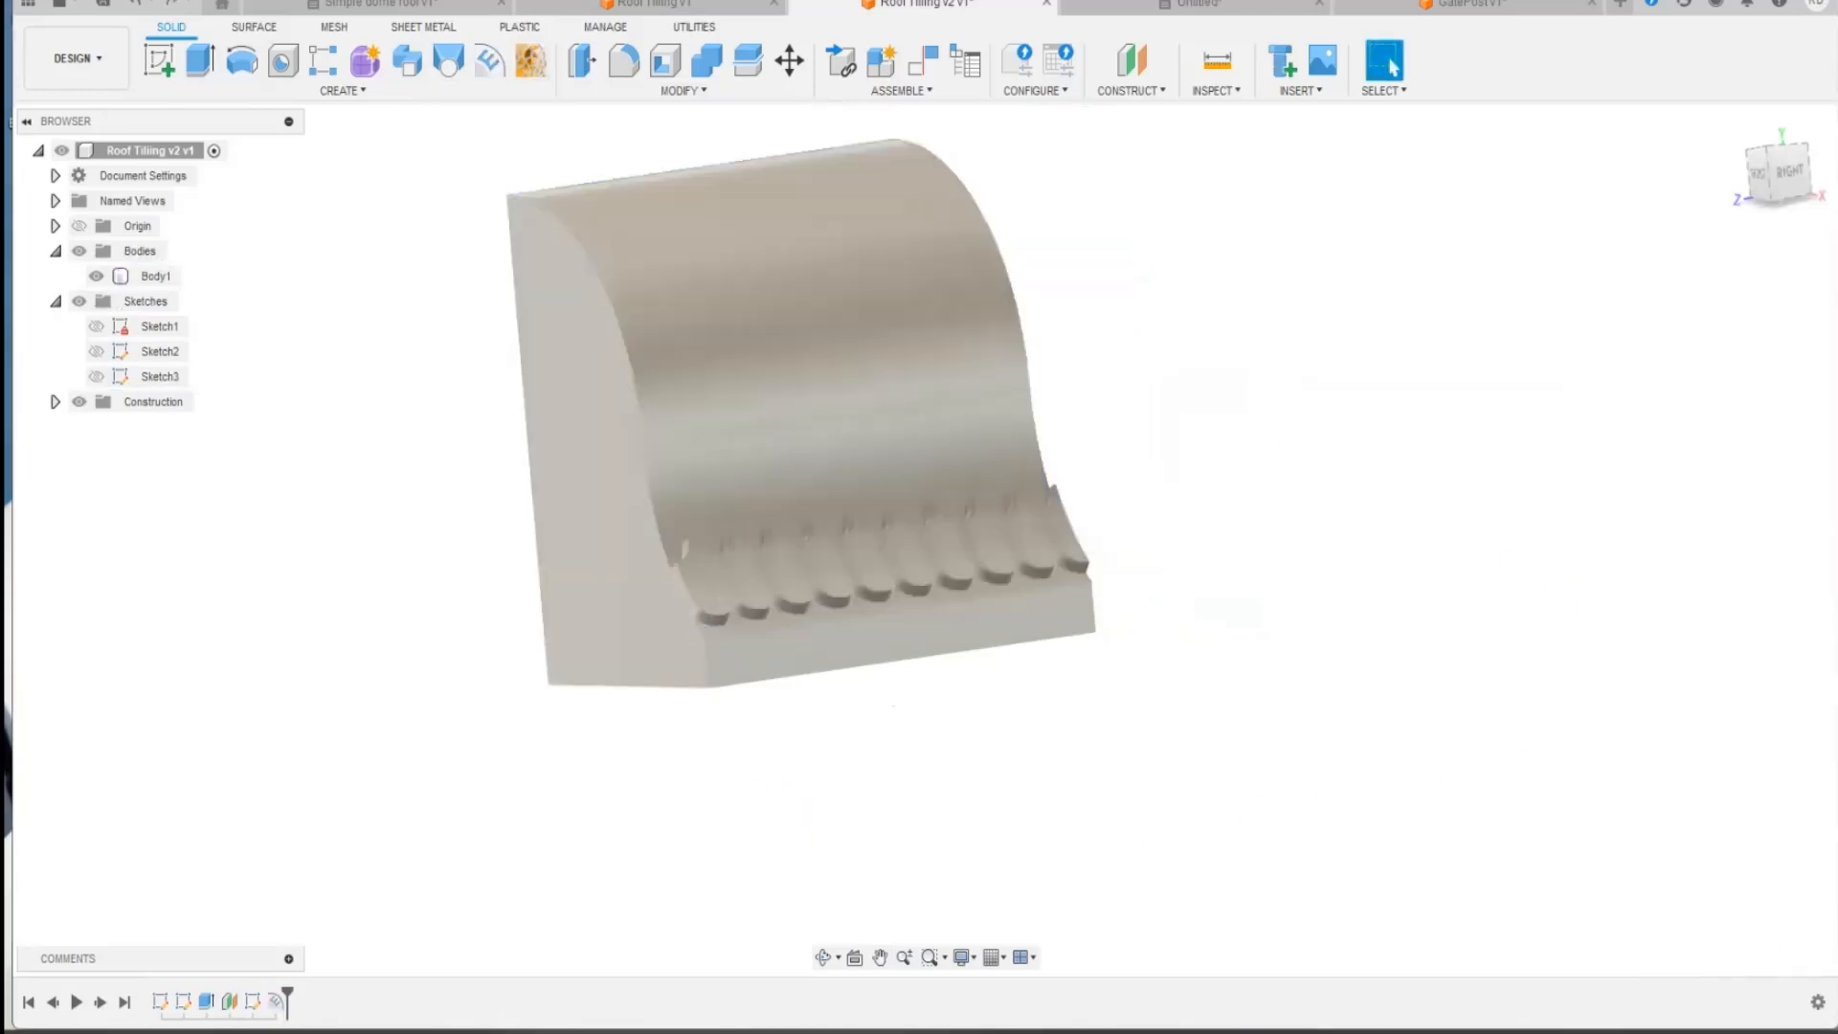
Step: Show the tile sketch again and try to emboss the ten profiles of the second-lowest row onto the curved roof face
left_click(96, 376)
left_click(1103, 481)
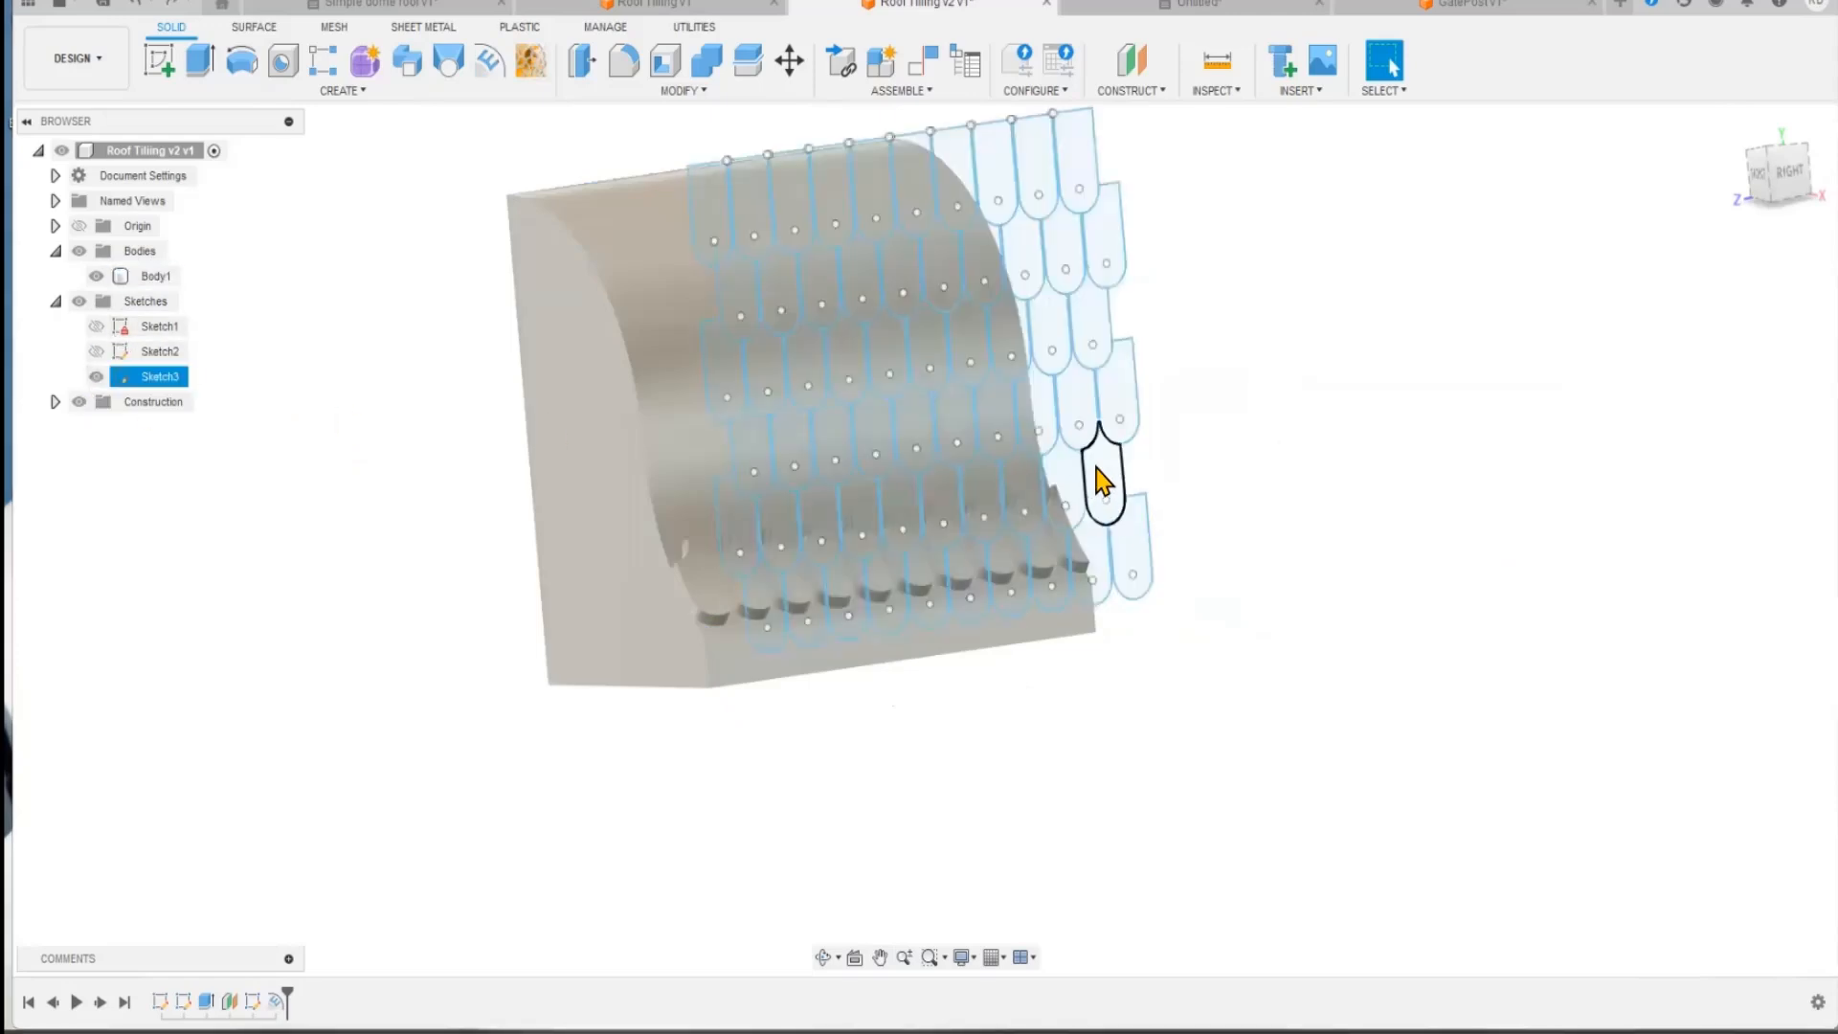
left_click(1064, 483, "shift")
left_click(1021, 493, "shift")
left_click(964, 505, "shift")
left_click(861, 516, "shift")
left_click(772, 531, "shift")
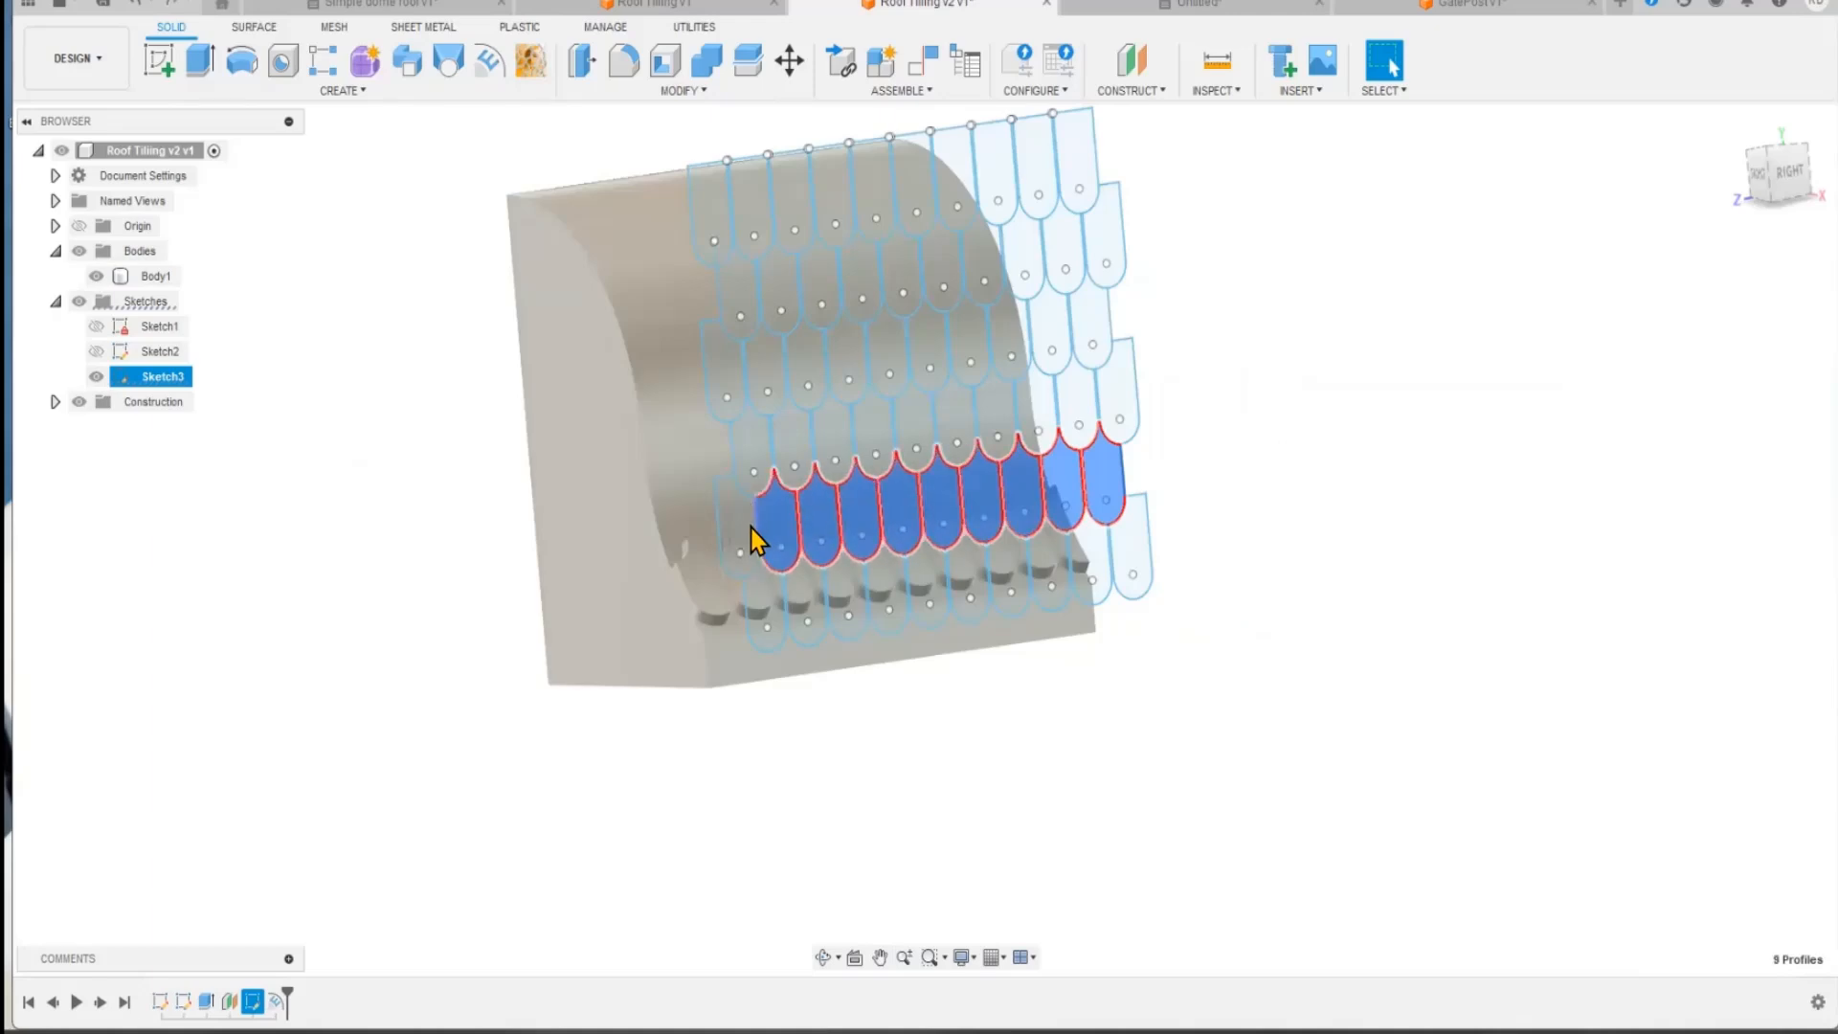
left_click(738, 532, "shift")
left_click(489, 63)
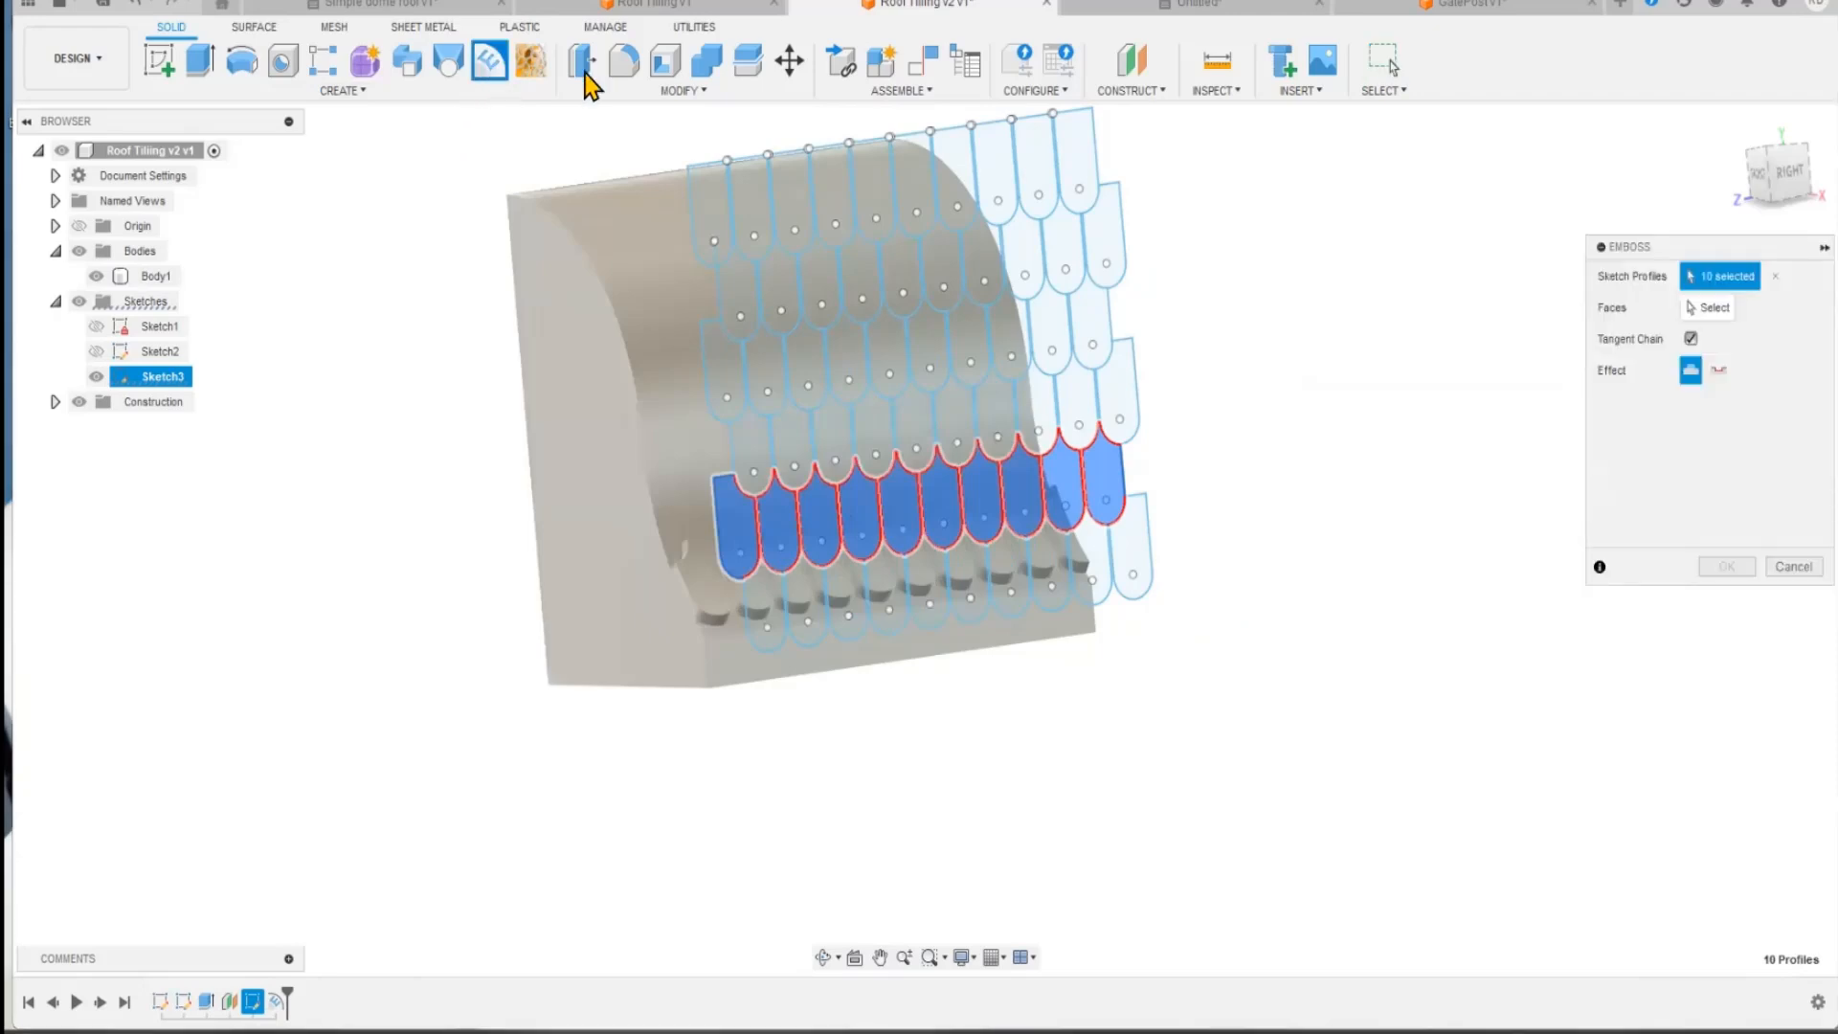
left_click(1708, 307)
left_click(633, 397)
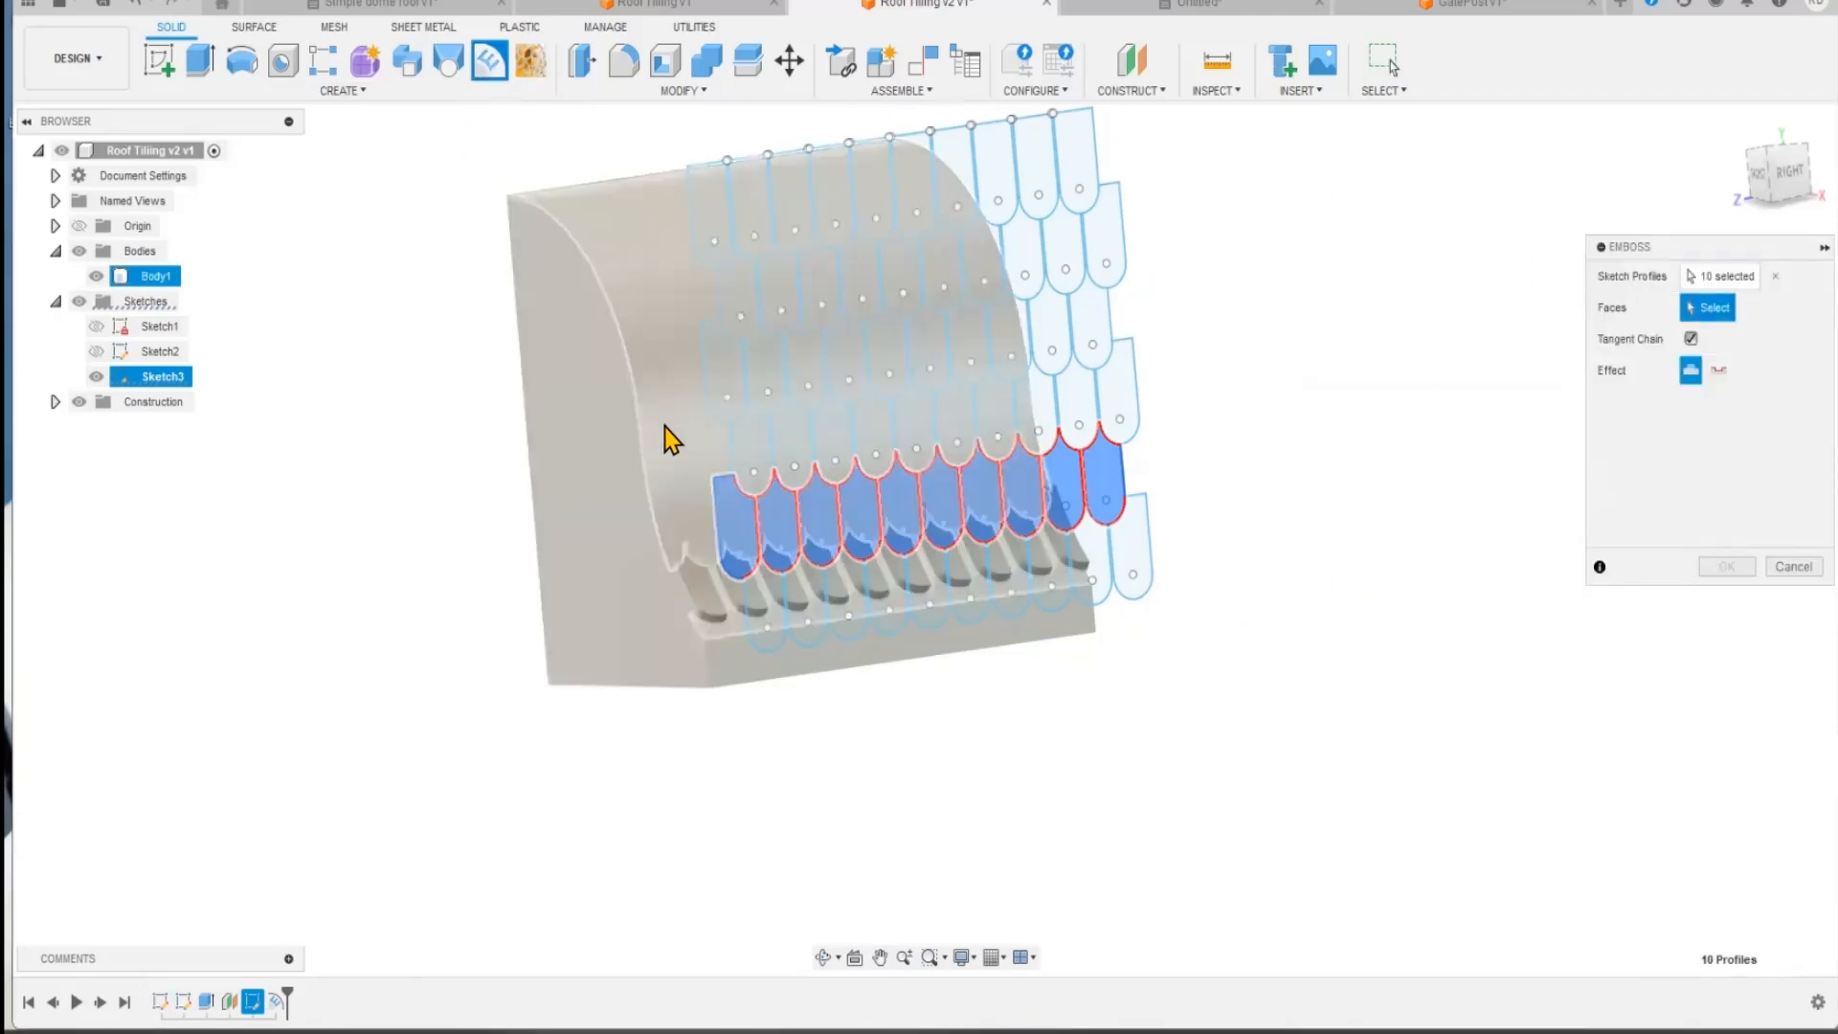
left_click(650, 411)
left_click(1727, 571)
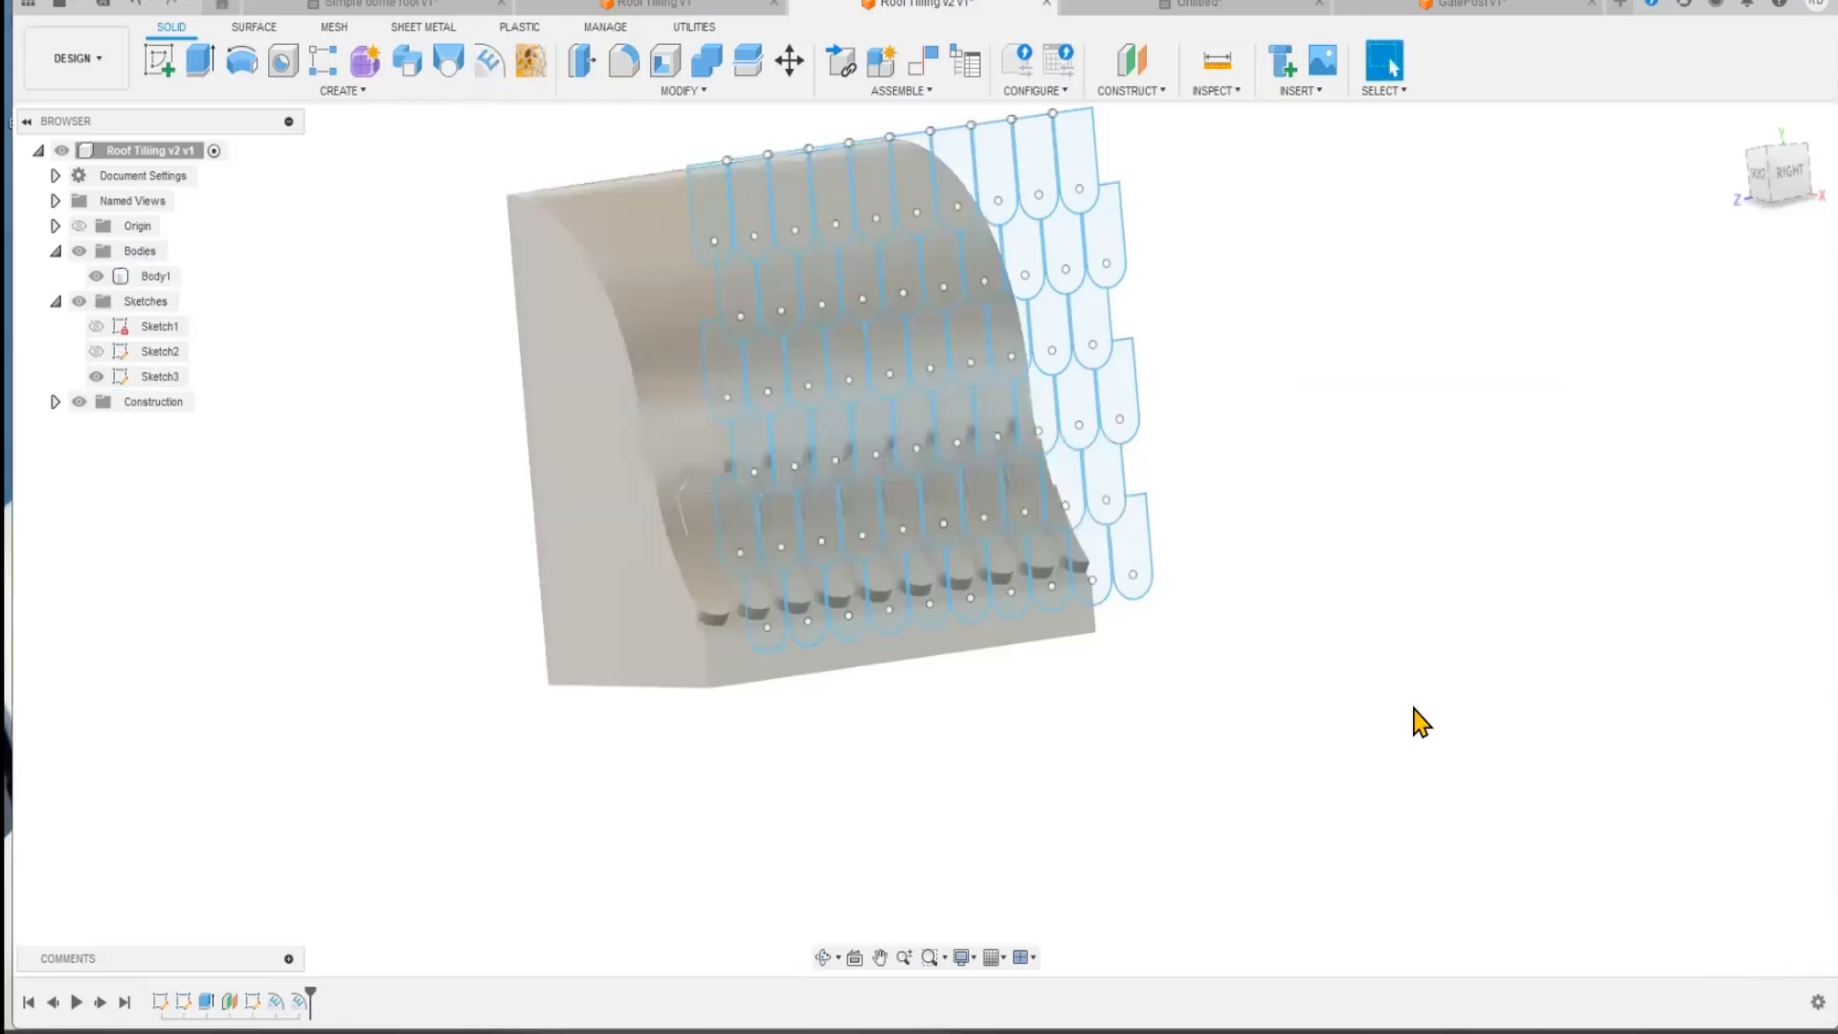
Step: Hide the sketches, examine how the two embossed rows meet and compare them with the tiled roof in the Roof Tiling v1 document
left_click(79, 301)
scroll(890, 584, "up", 5)
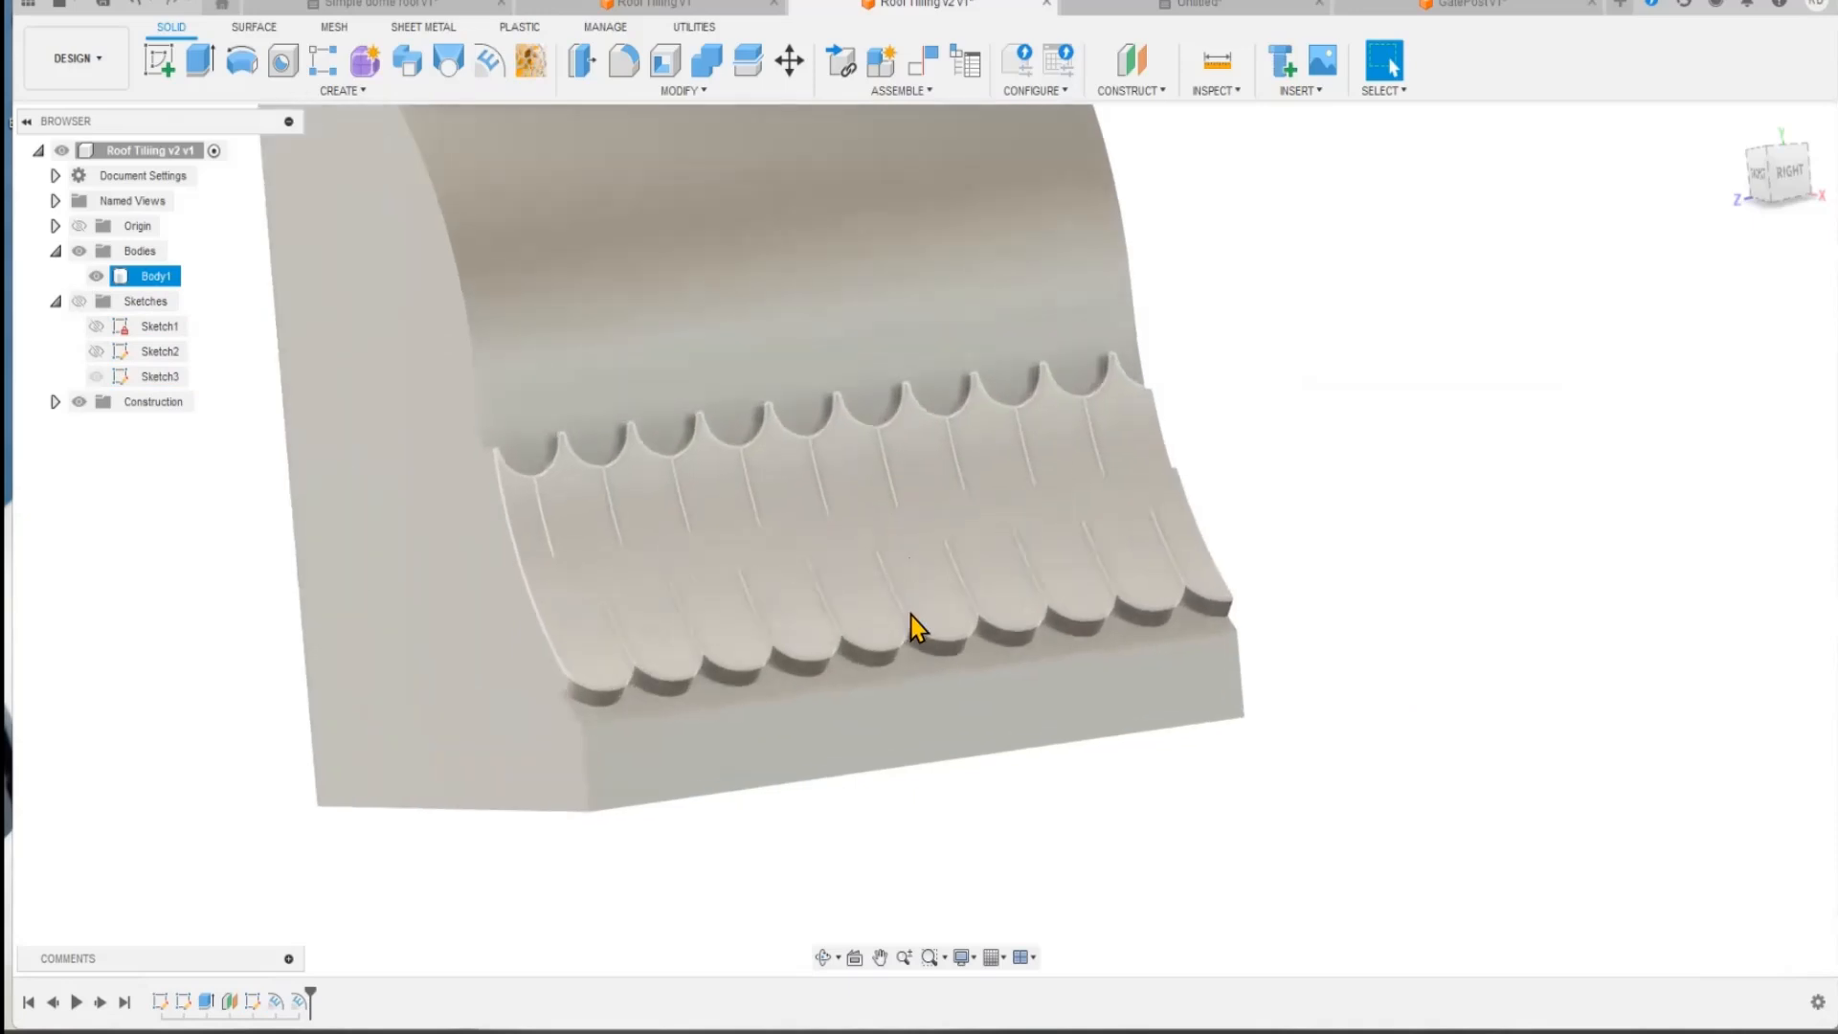
middle_click_drag(895, 816, 624, 40, "shift")
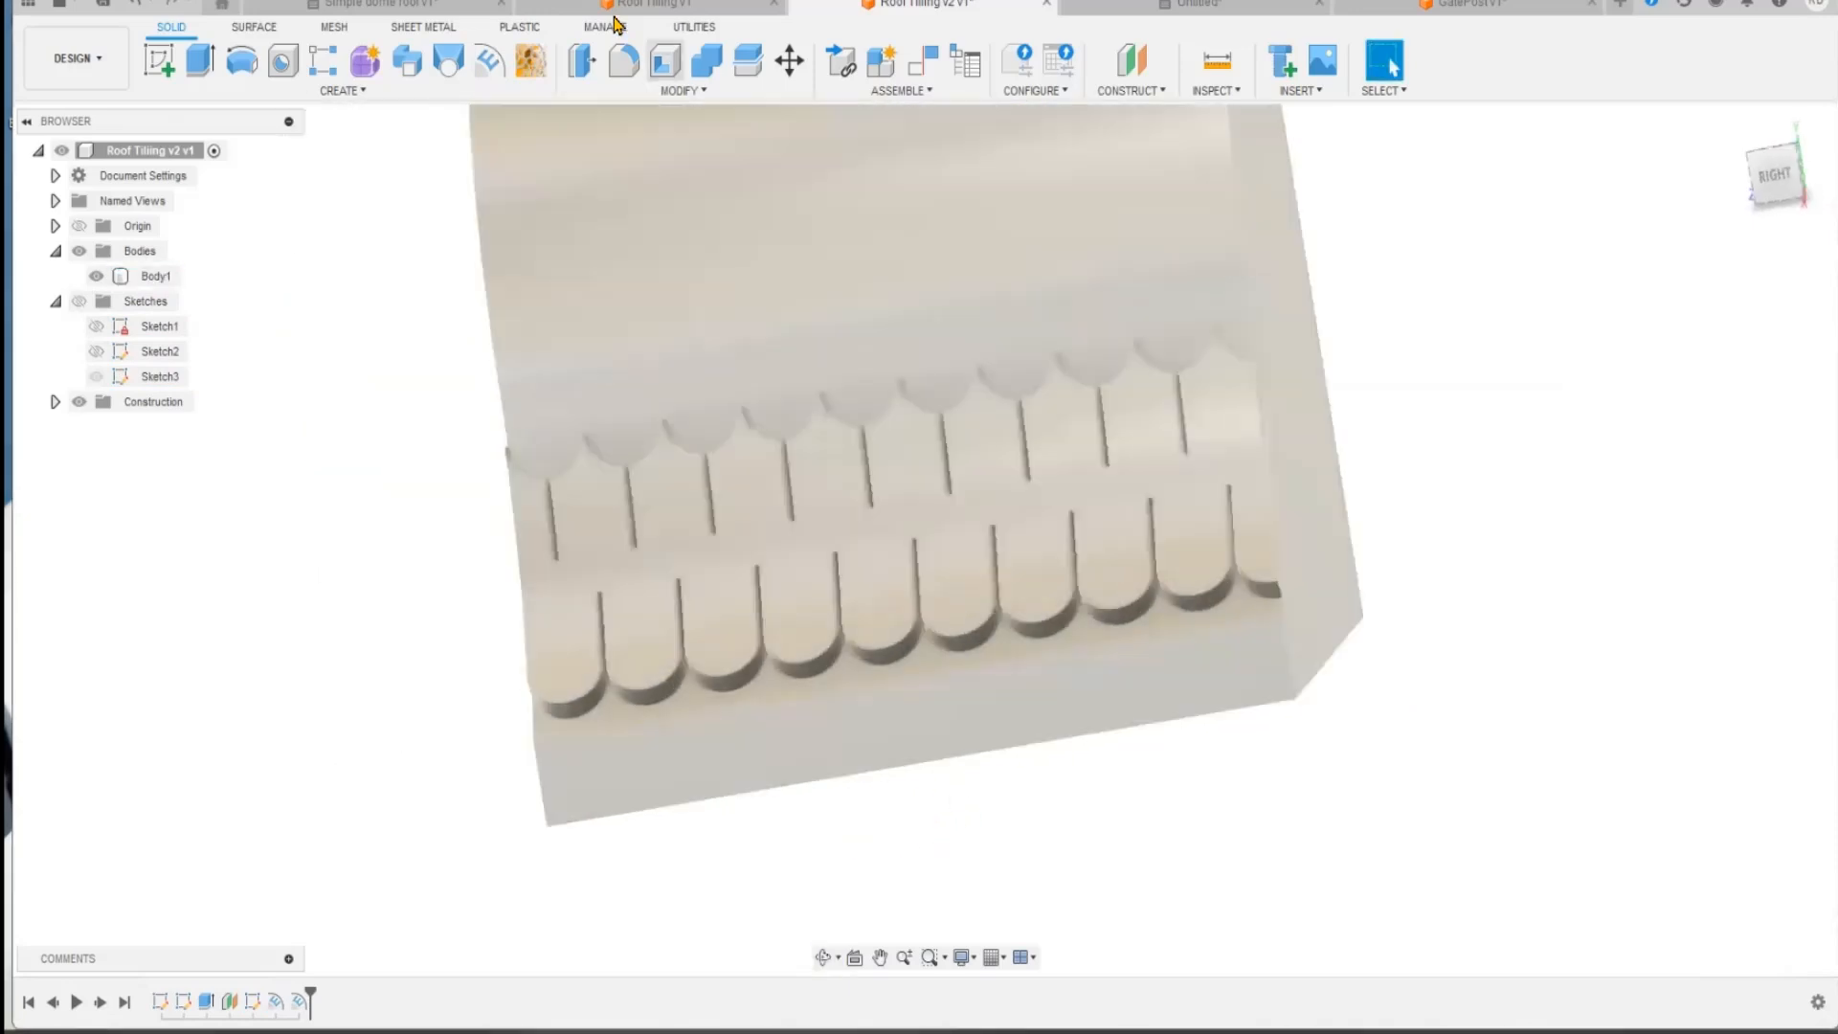
left_click(636, 6)
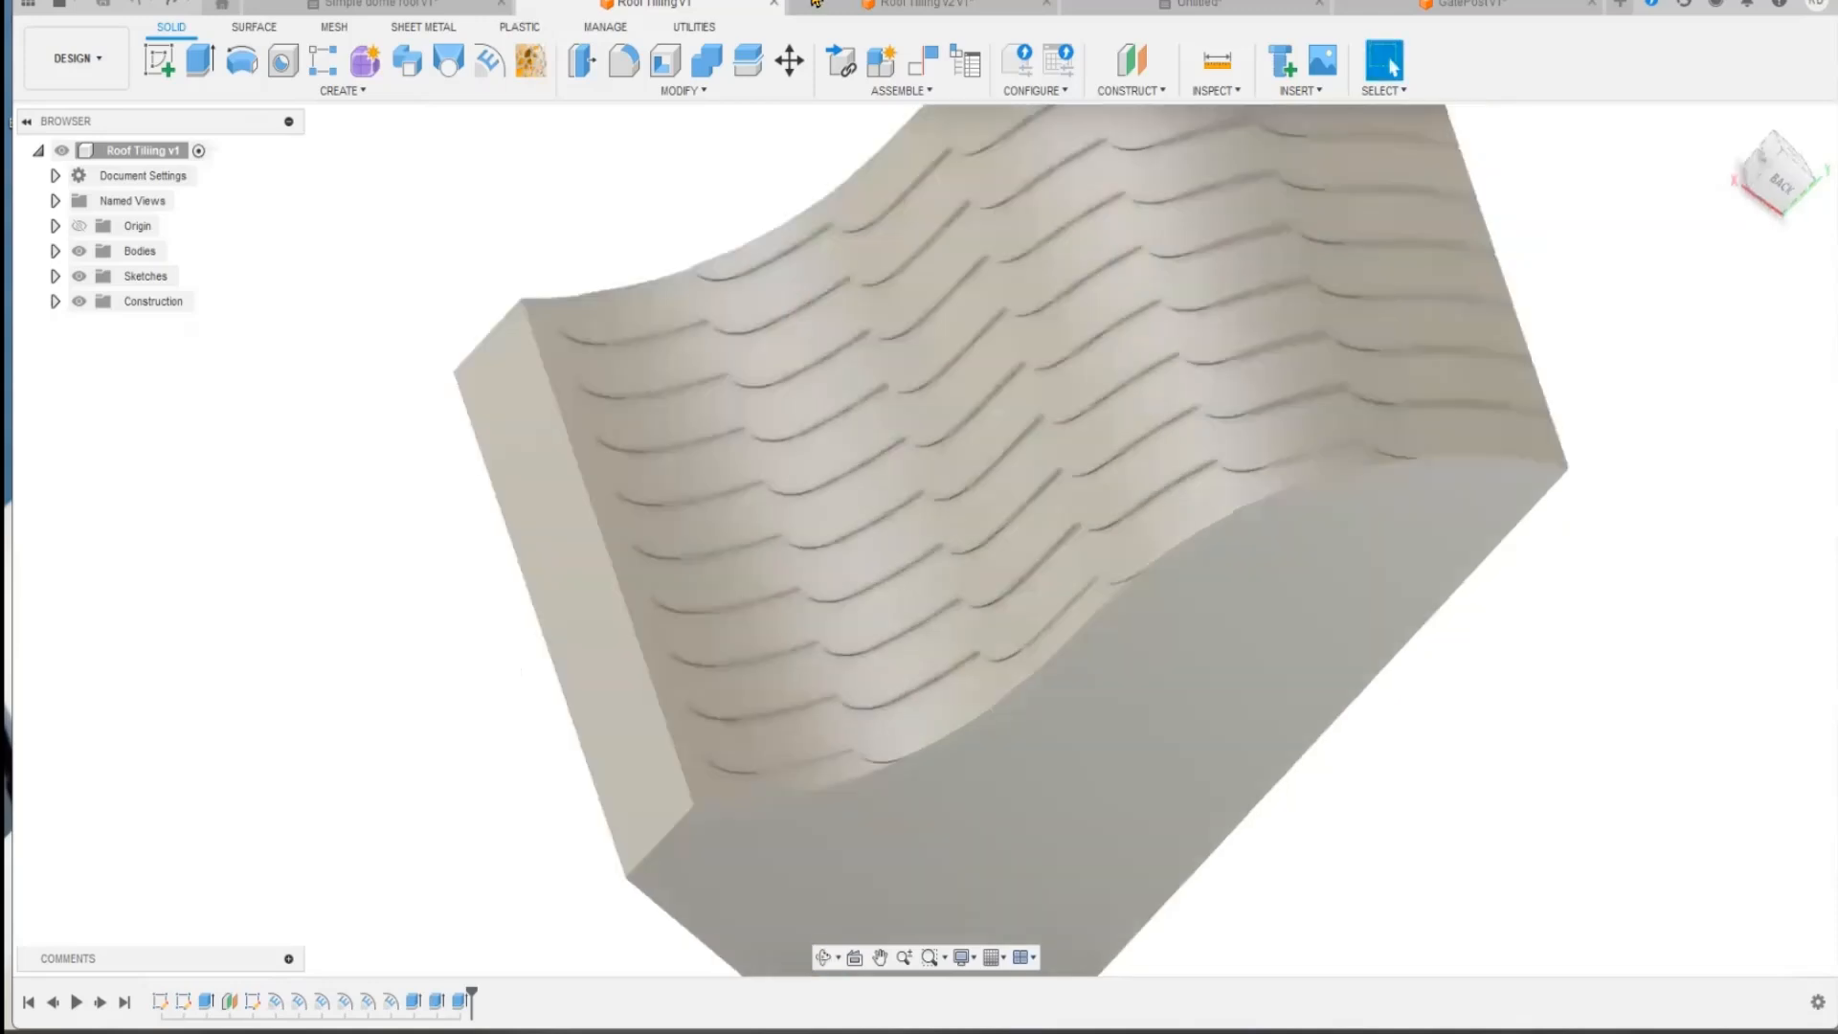
left_click(846, 9)
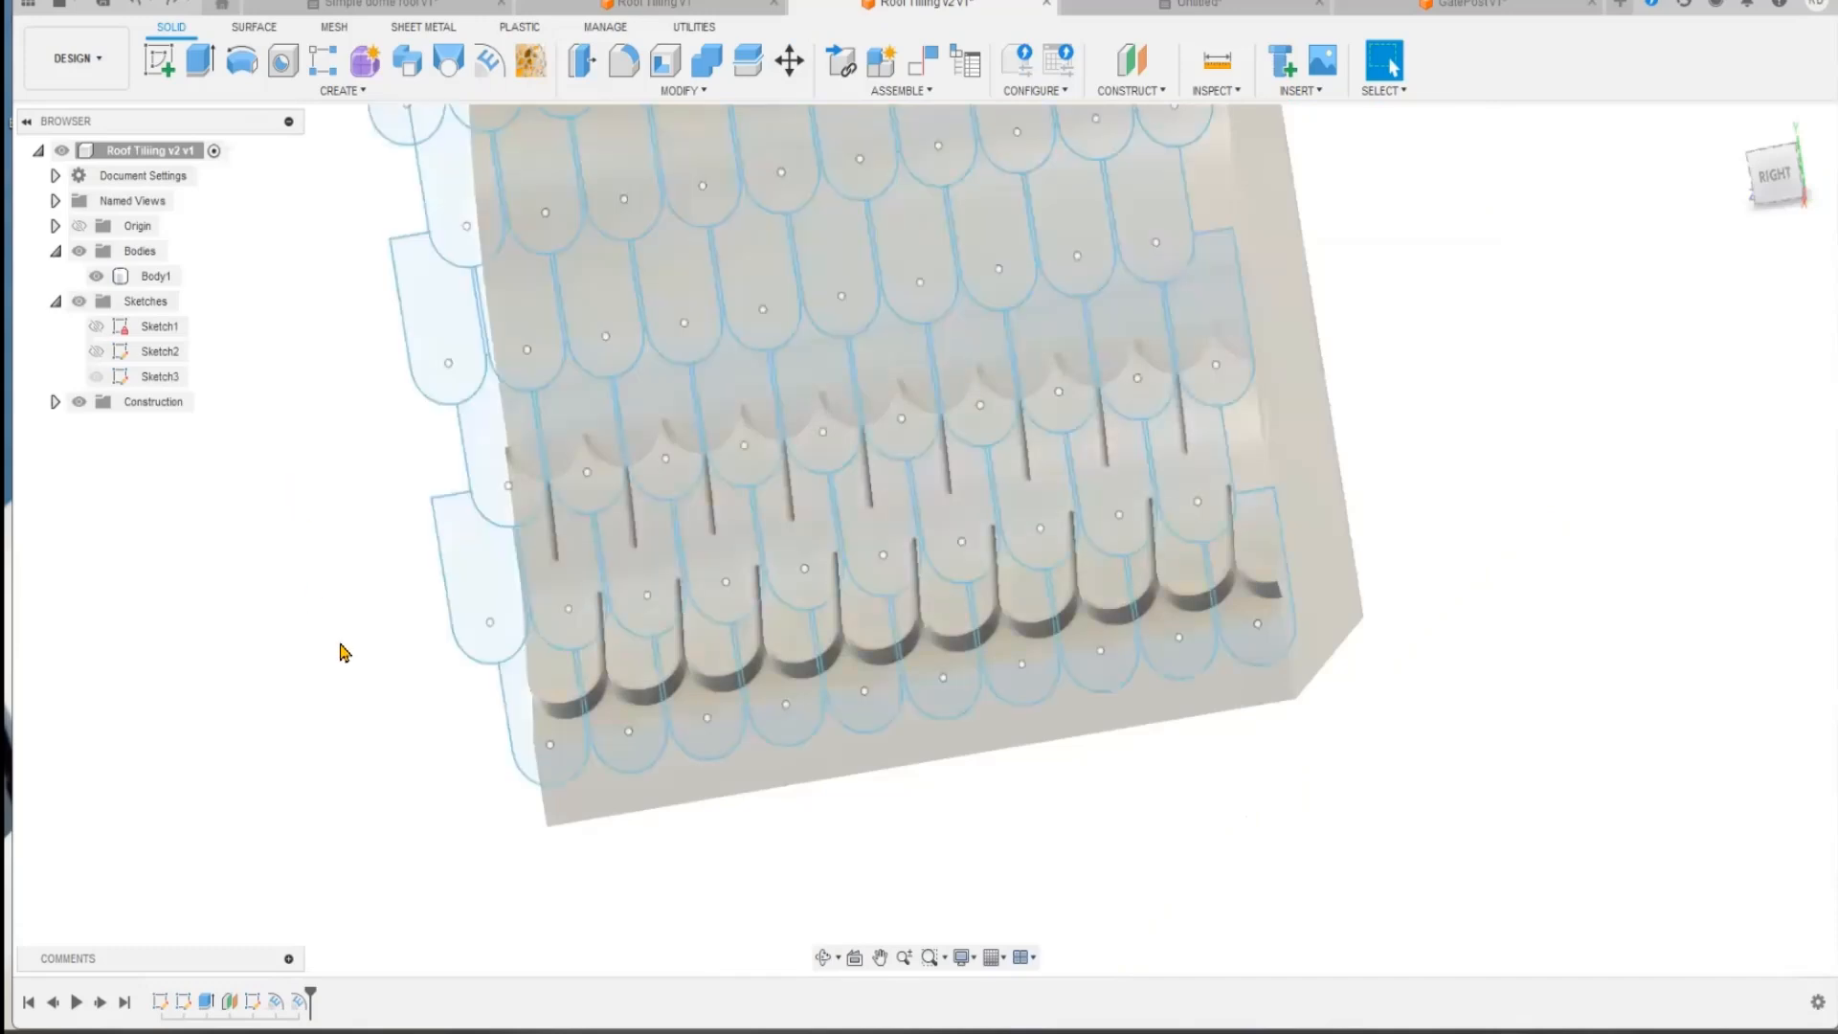
Step: Undo the embosses of the two lowest tile rows
key("ctrl+z")
key("ctrl+z")
key("ctrl+z")
Step: Emboss the ten tile profiles of the lowest row onto the curved roof face with a depth of 0.25 mm
middle_click_drag(341, 648, 442, 645)
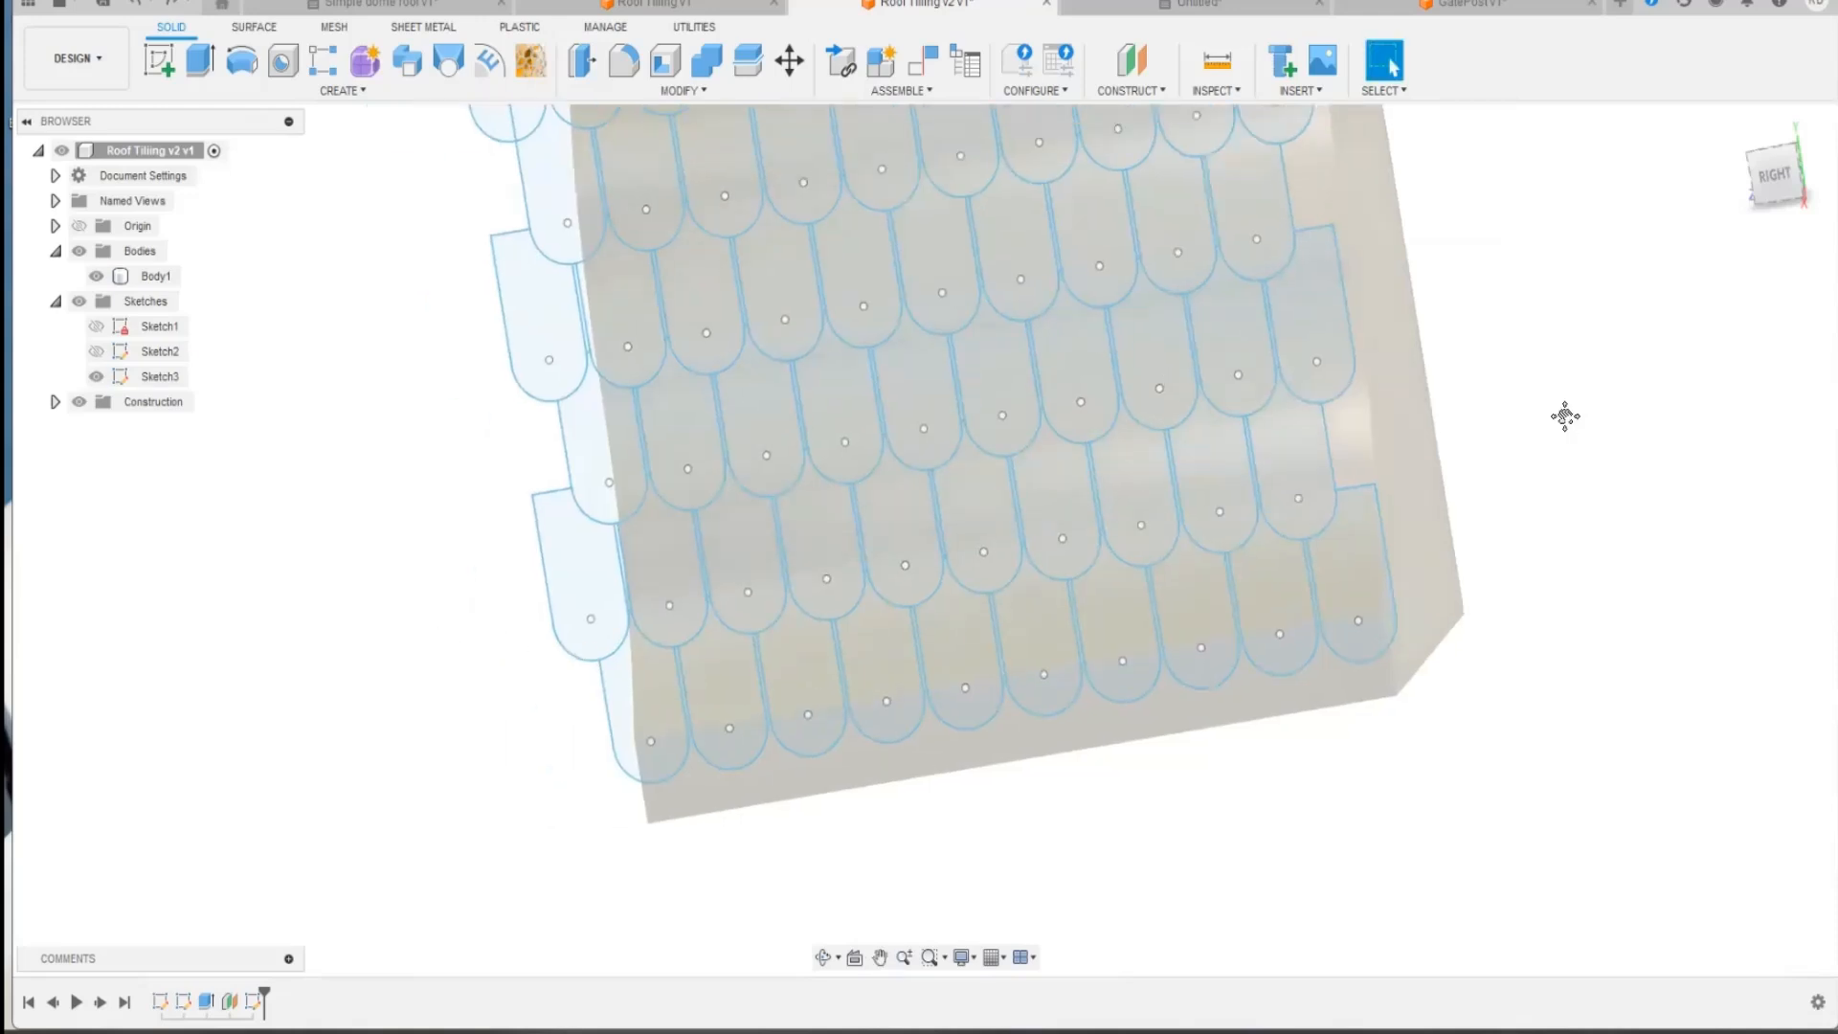
middle_click_drag(1571, 419, 452, 464, "shift")
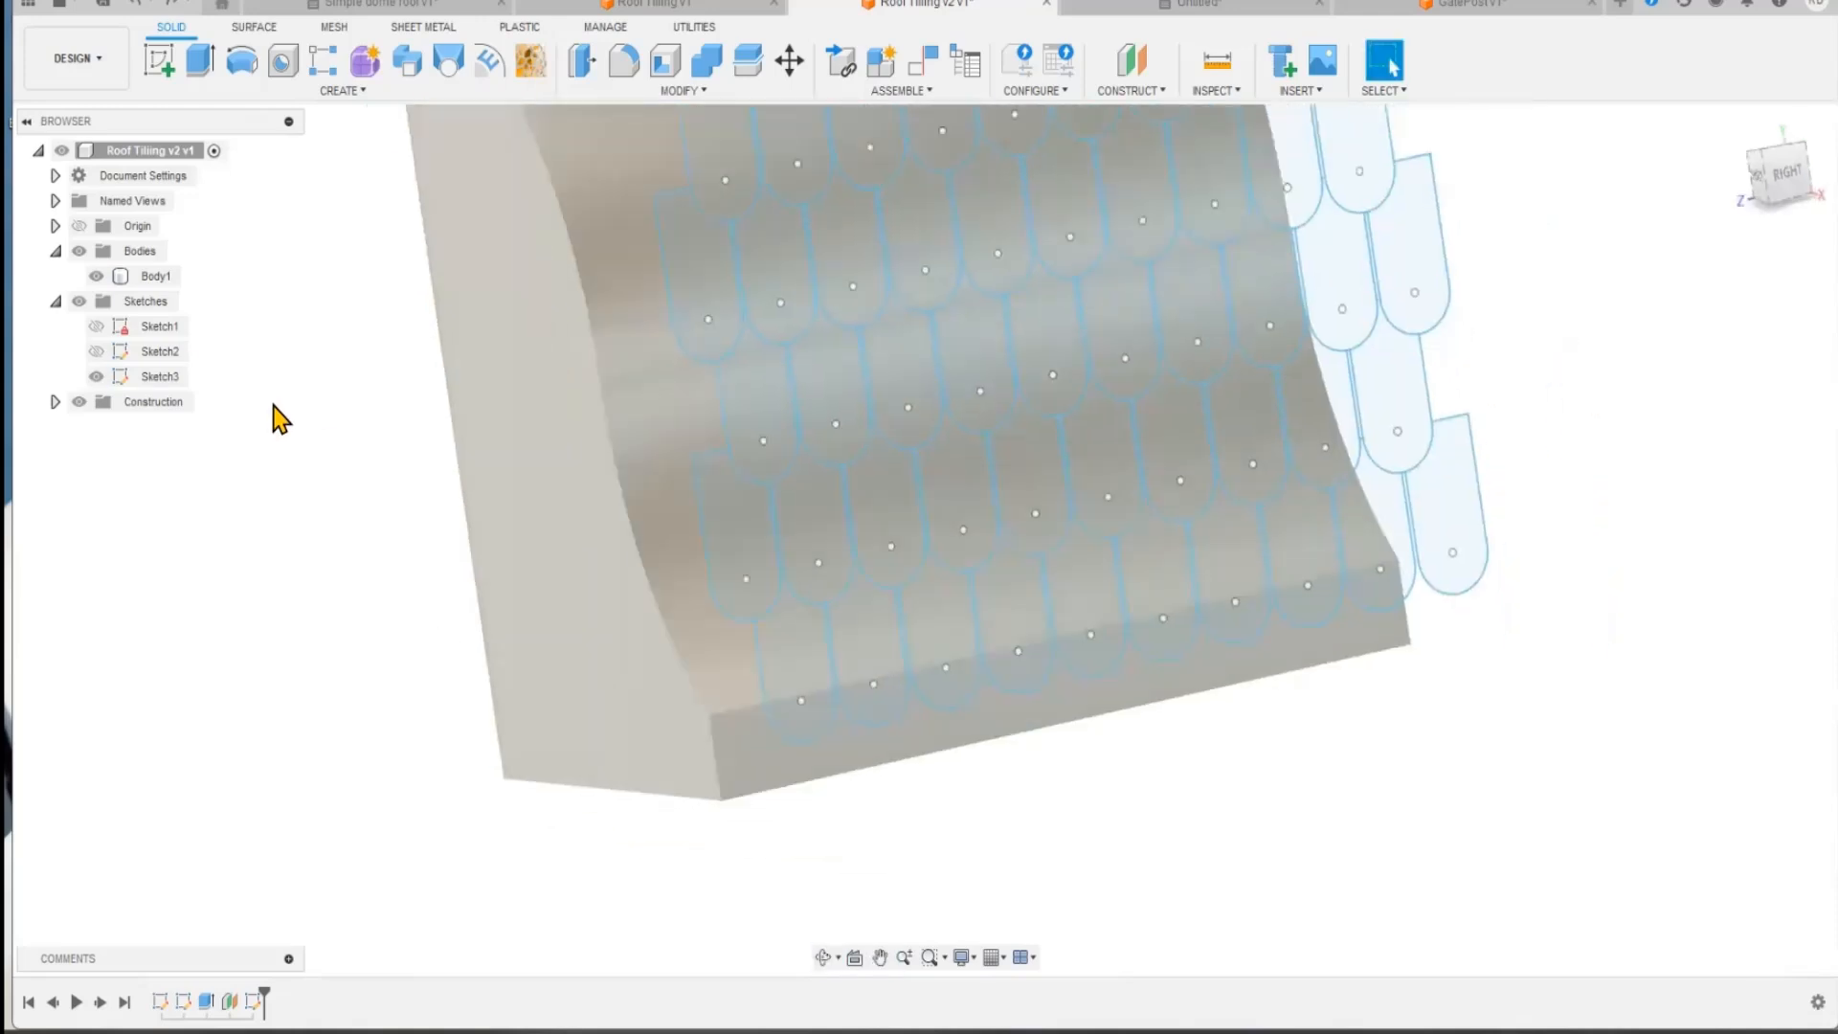
left_click(1450, 512)
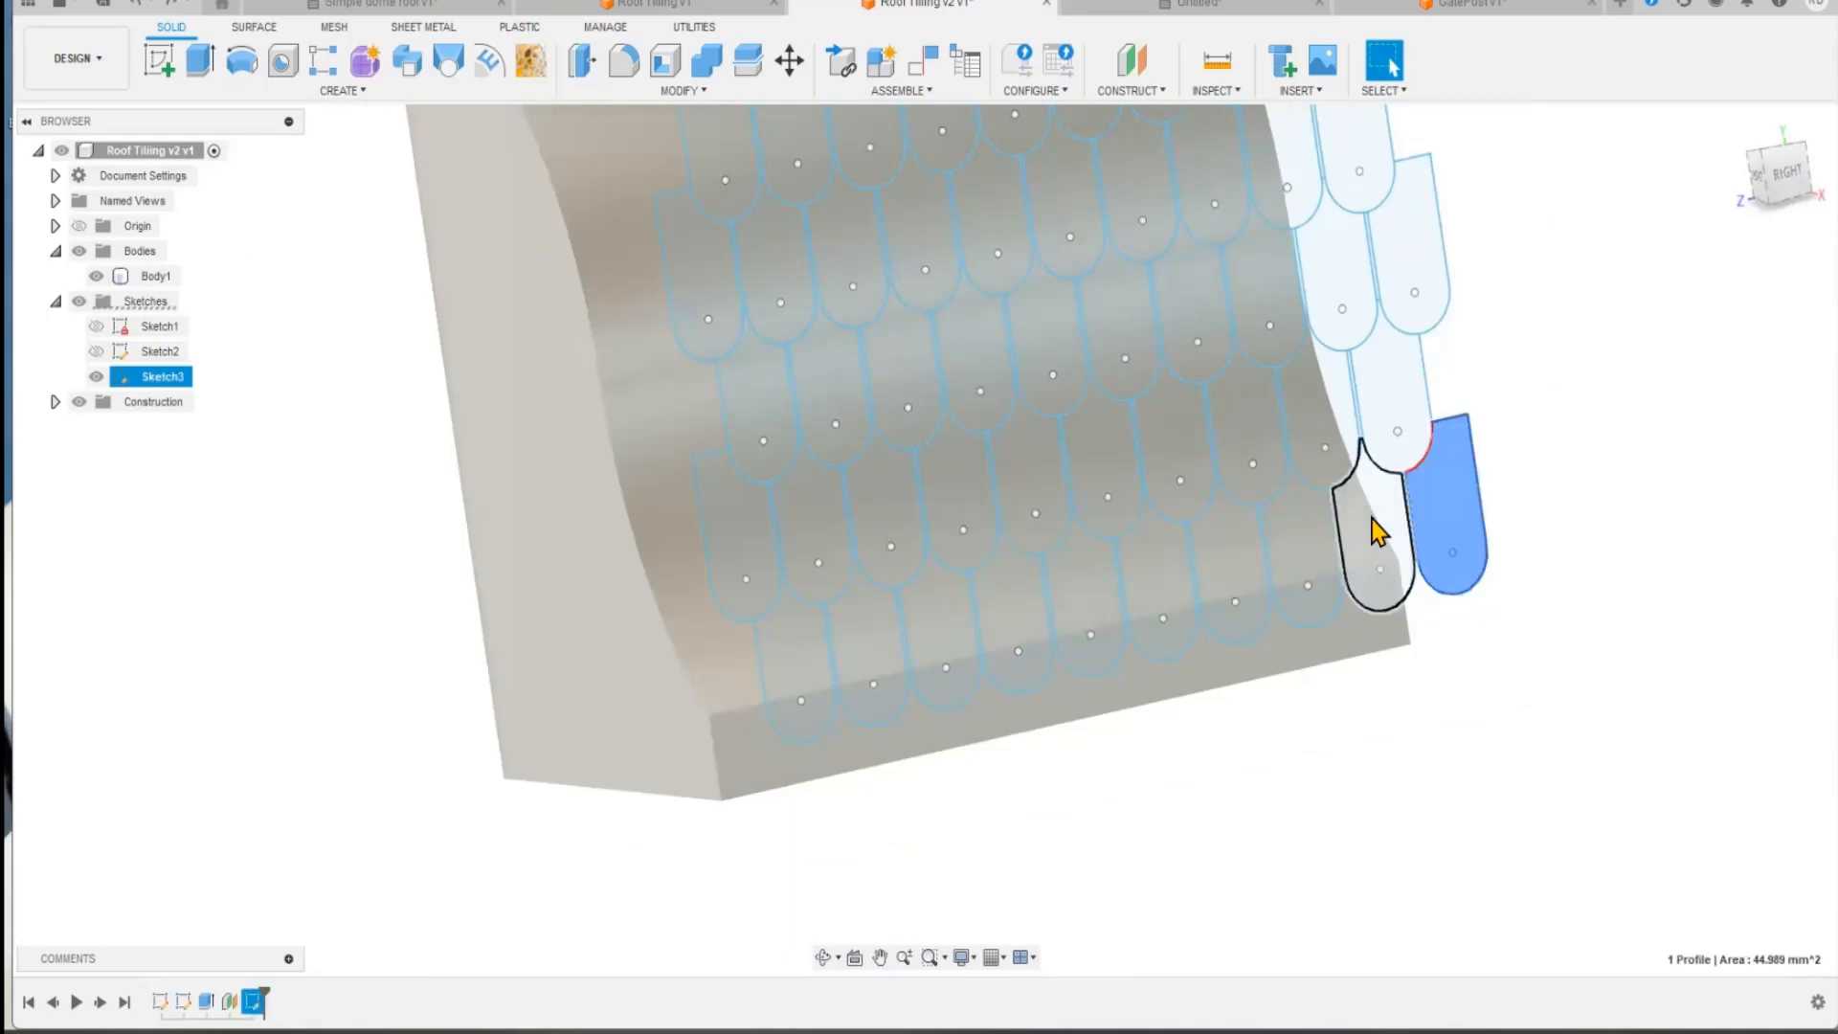
left_click(1378, 528, "shift")
left_click(1298, 553, "shift")
left_click(1209, 550, "shift")
left_click(1163, 565, "shift")
left_click(1081, 595, "shift")
left_click(1020, 609, "shift")
left_click(930, 632, "shift")
left_click(861, 643, "shift")
left_click(796, 659, "shift")
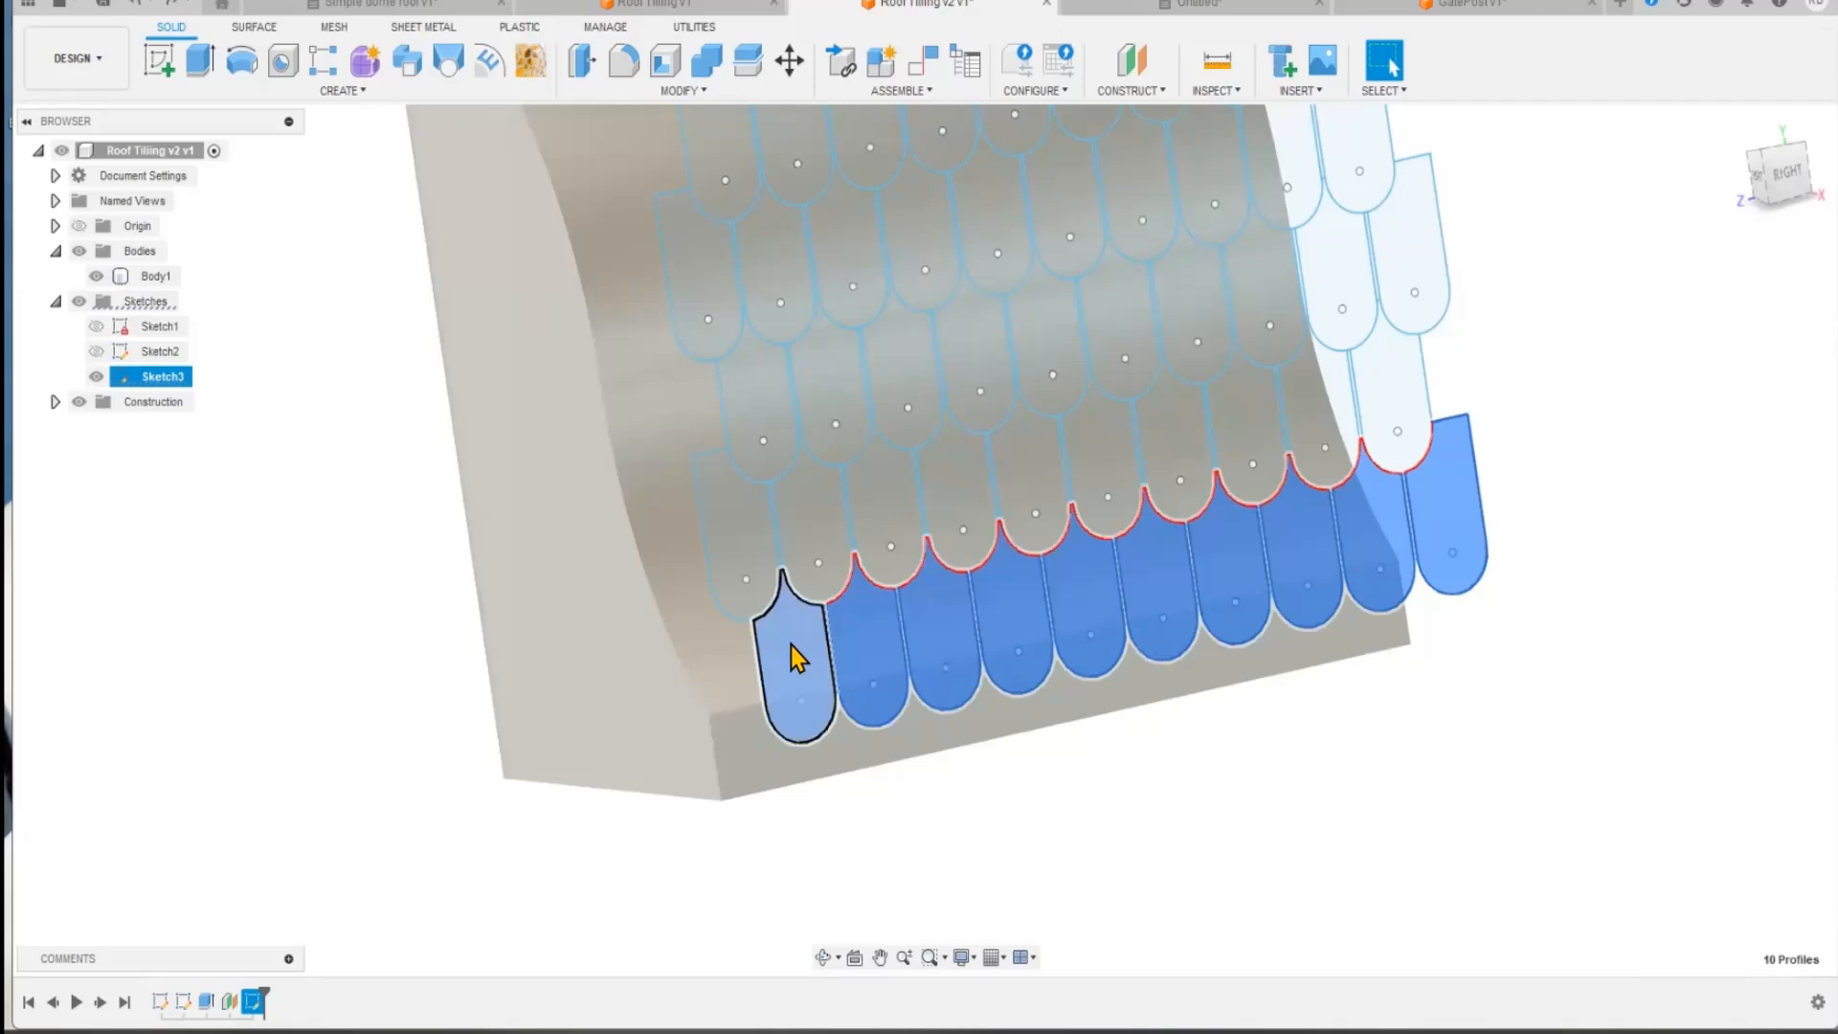
left_click(490, 63)
left_click(1708, 307)
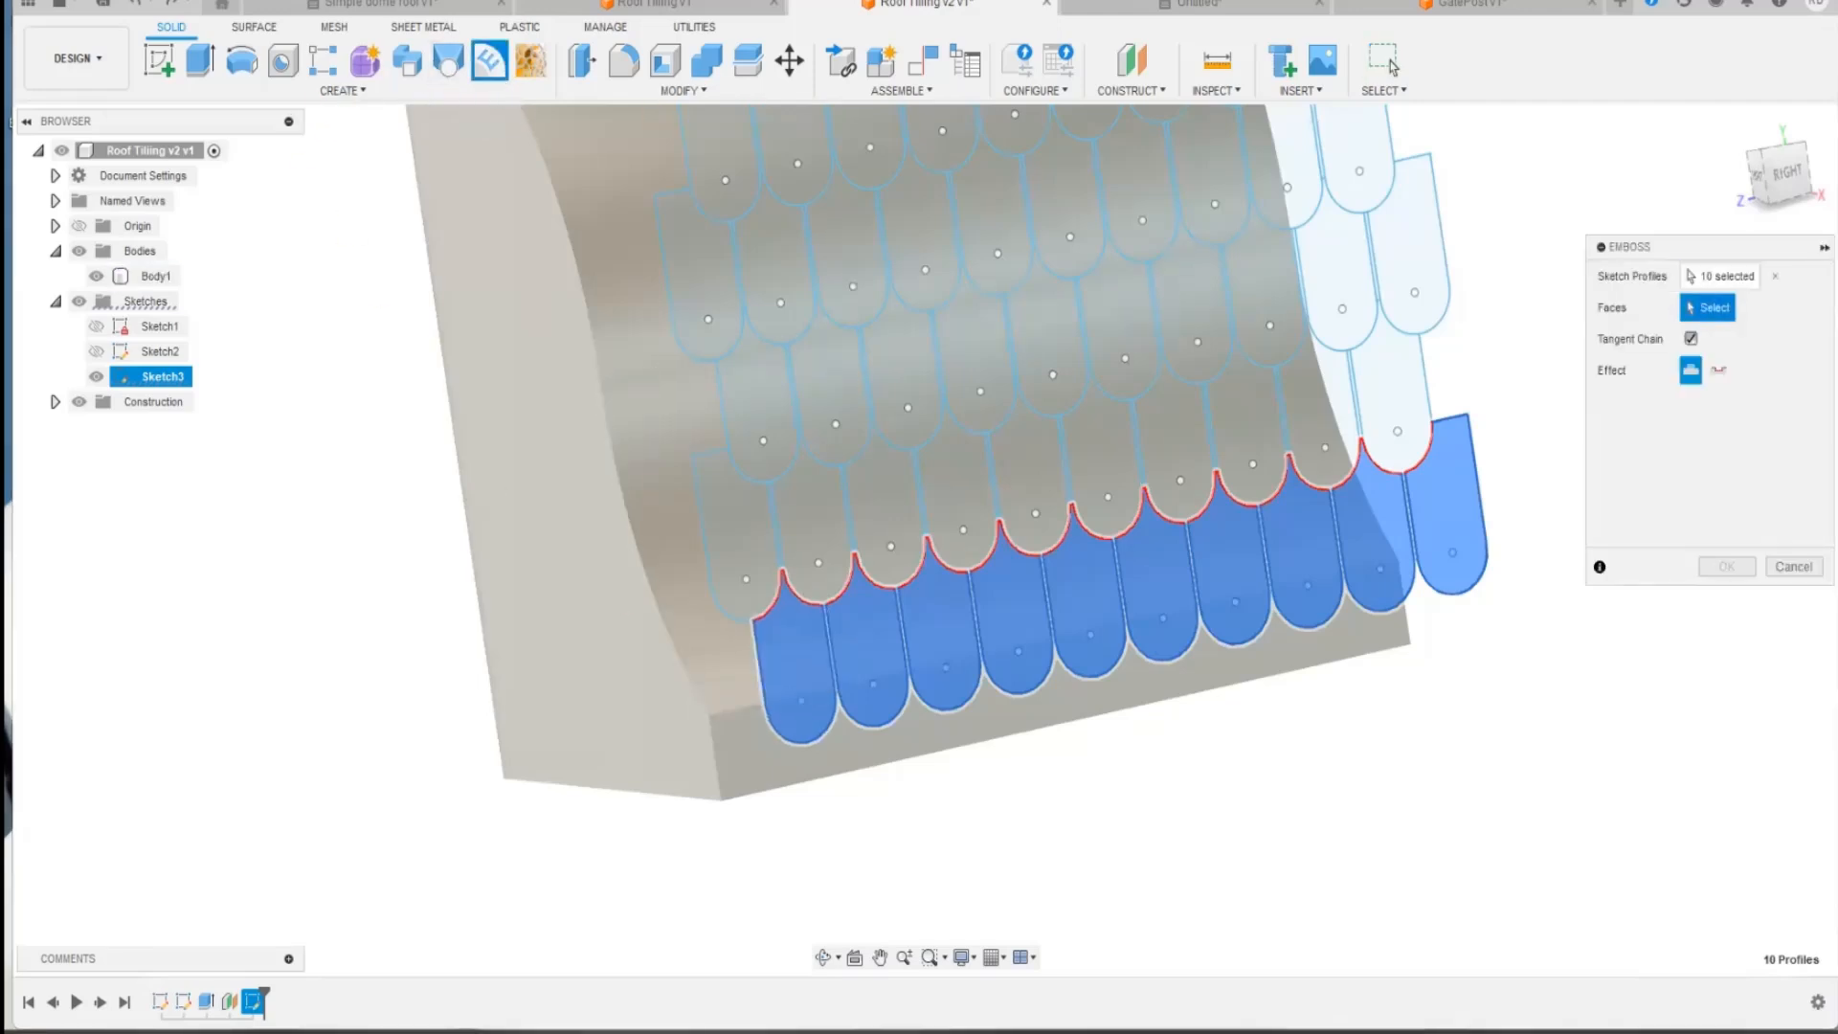
left_click(716, 671)
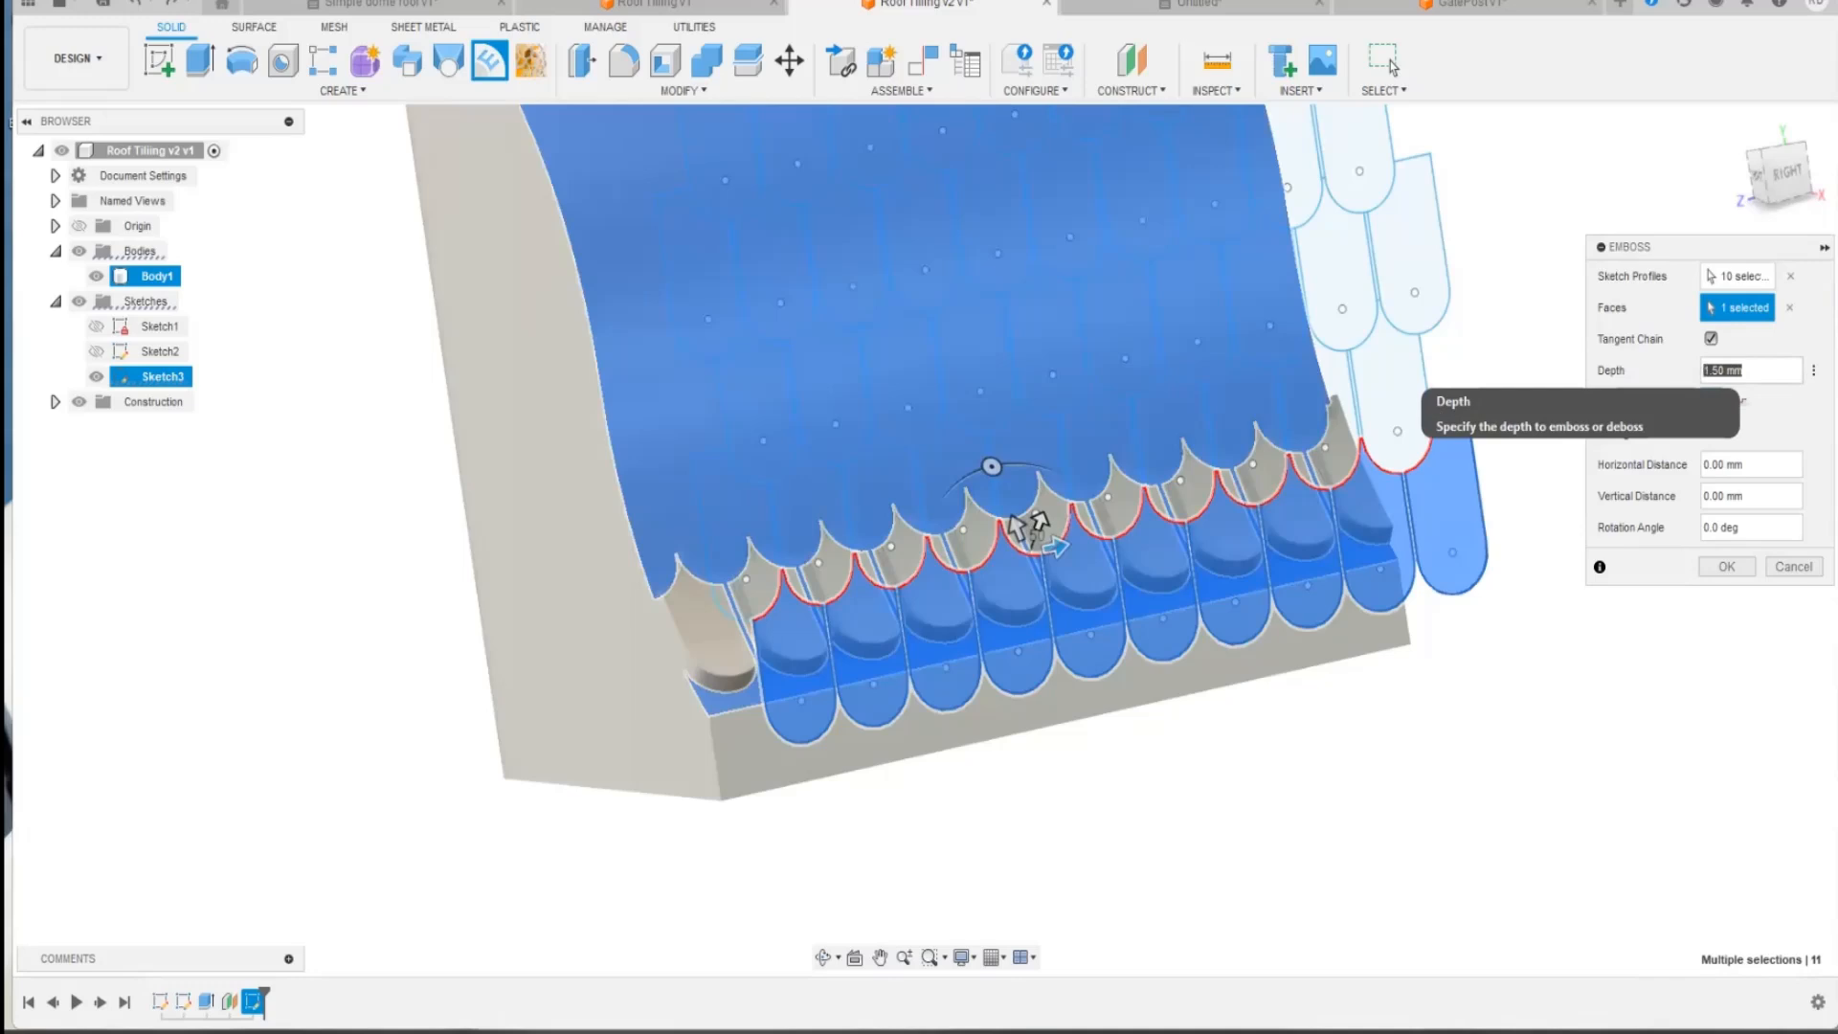
type("0.2")
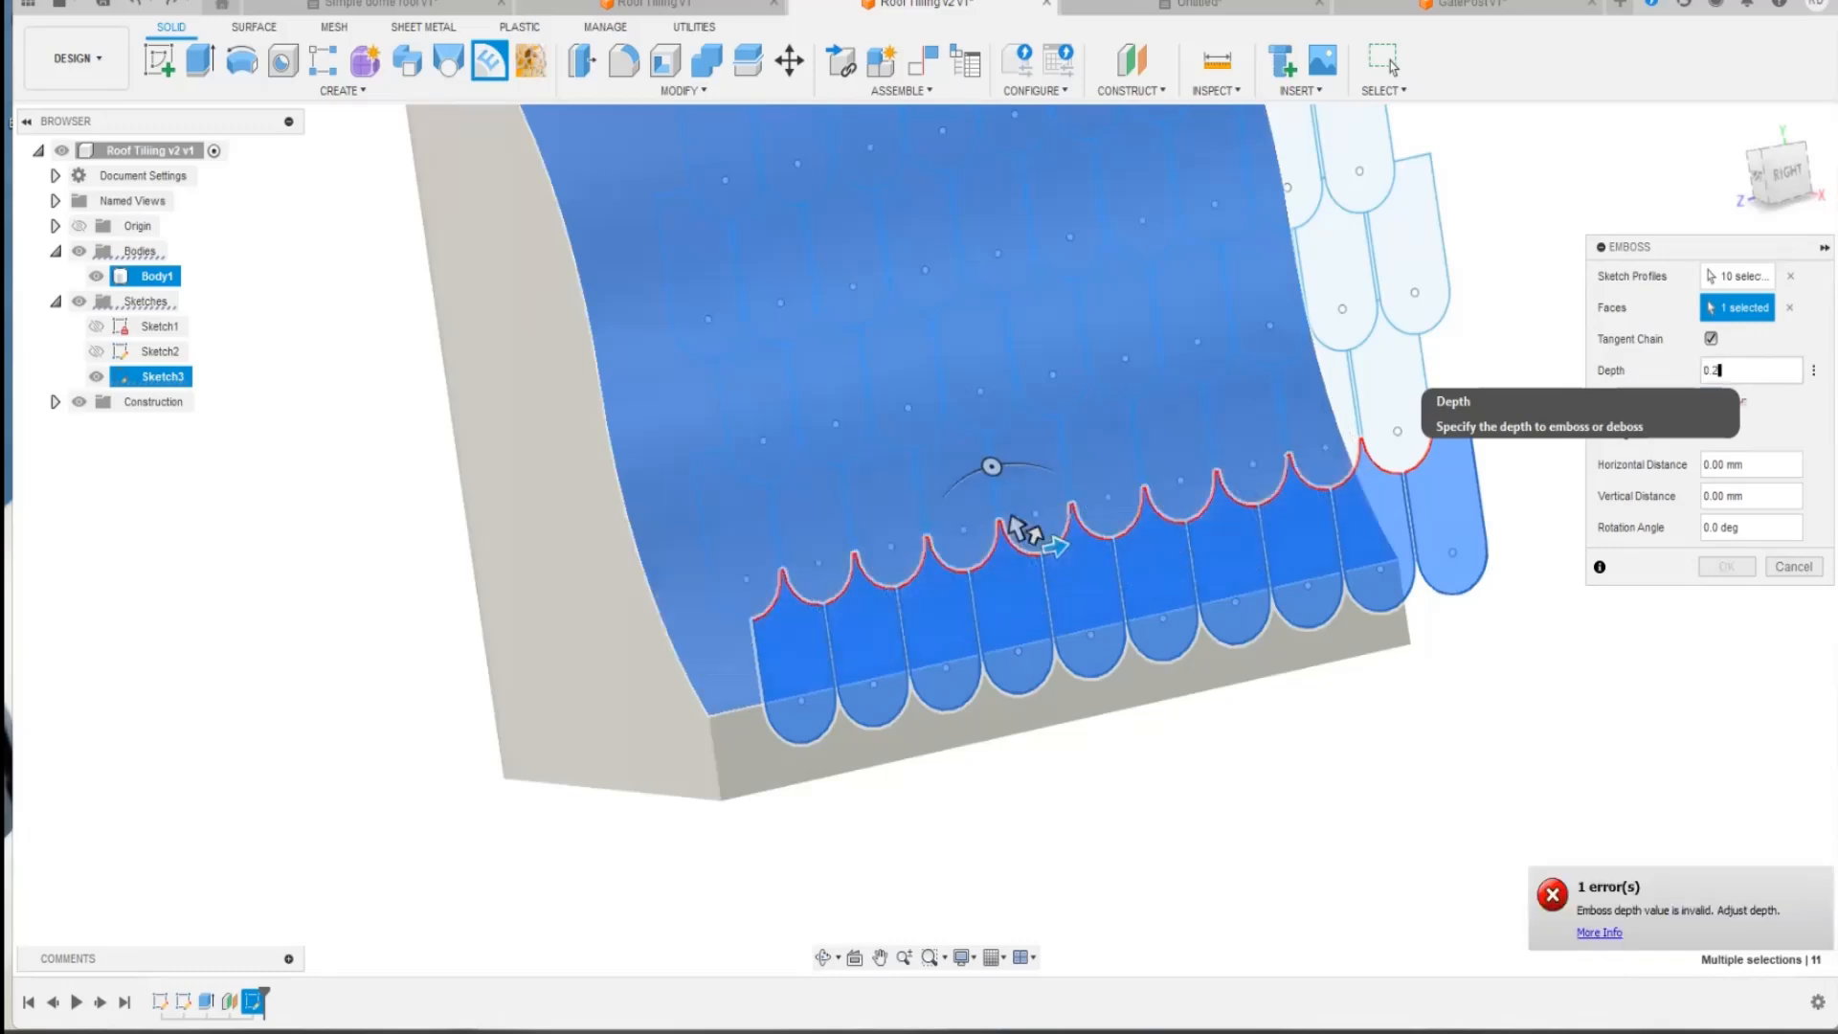
type("5")
key("Return")
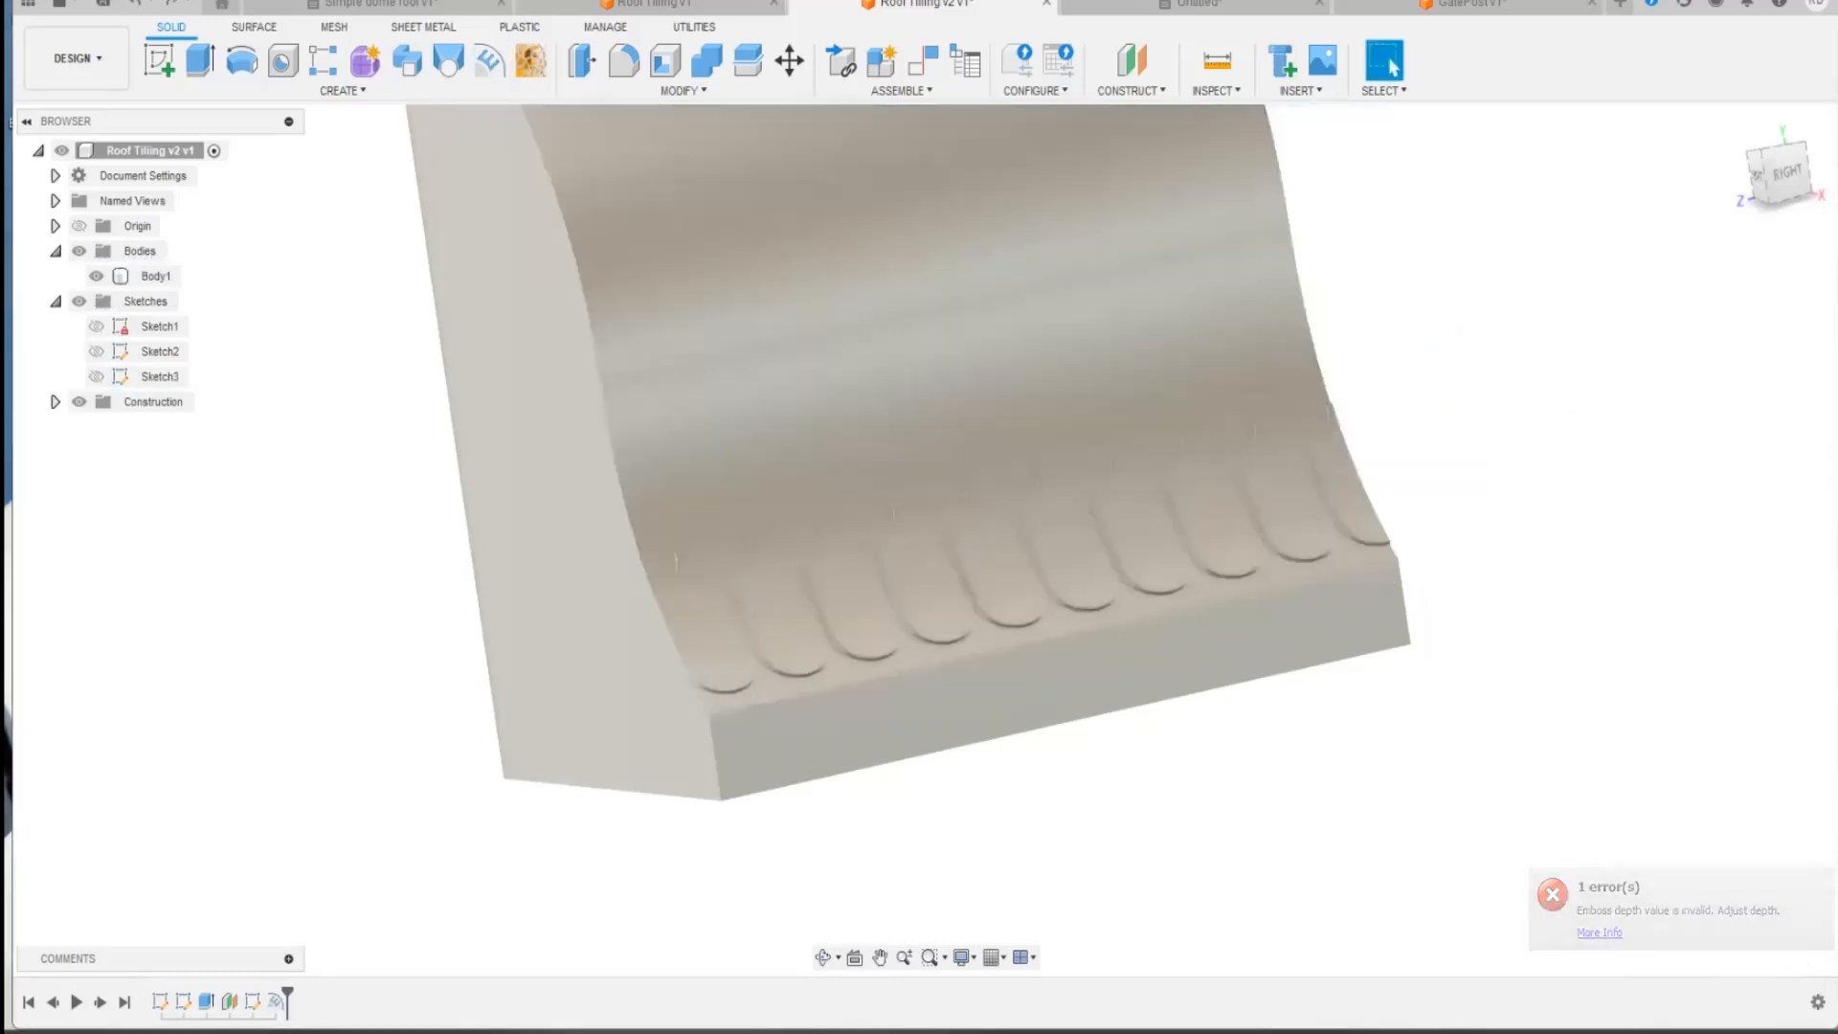
Step: Show the tile sketch and emboss the ten profiles of the second-lowest row onto the curved face with a depth of 0.5 mm
left_click(96, 377)
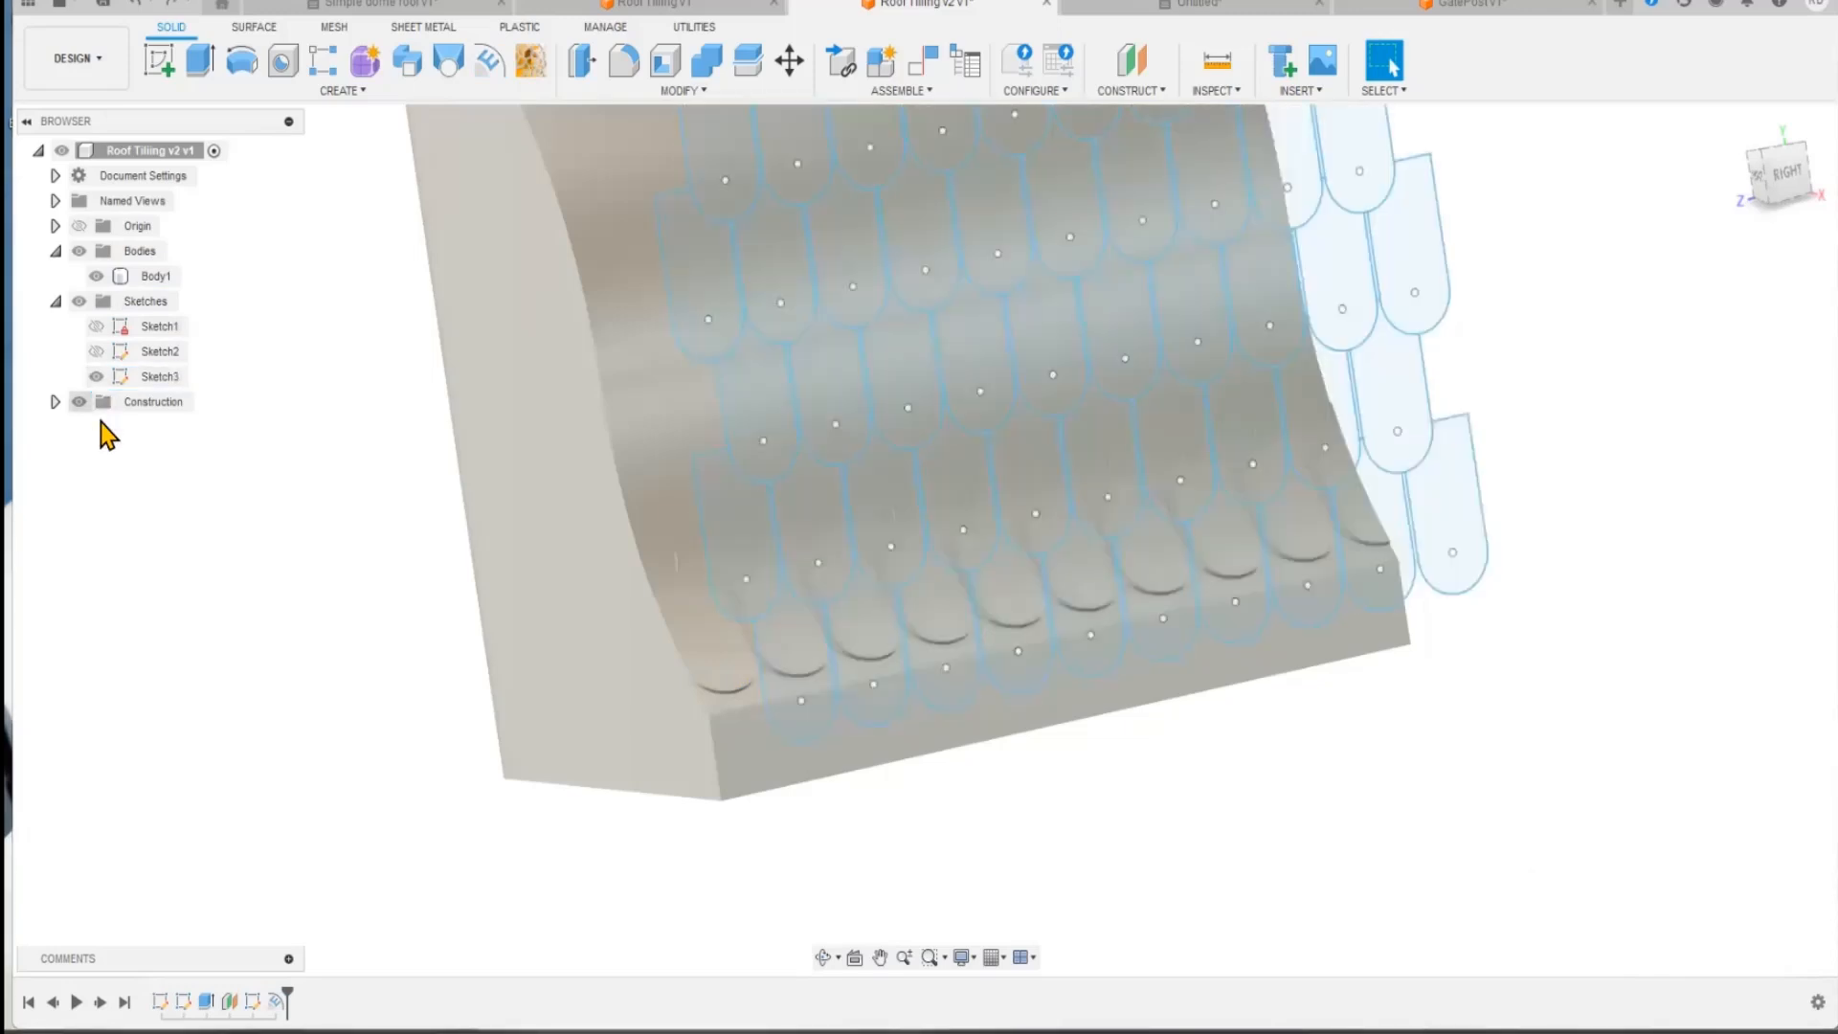
left_click(1397, 400)
left_click(1325, 407)
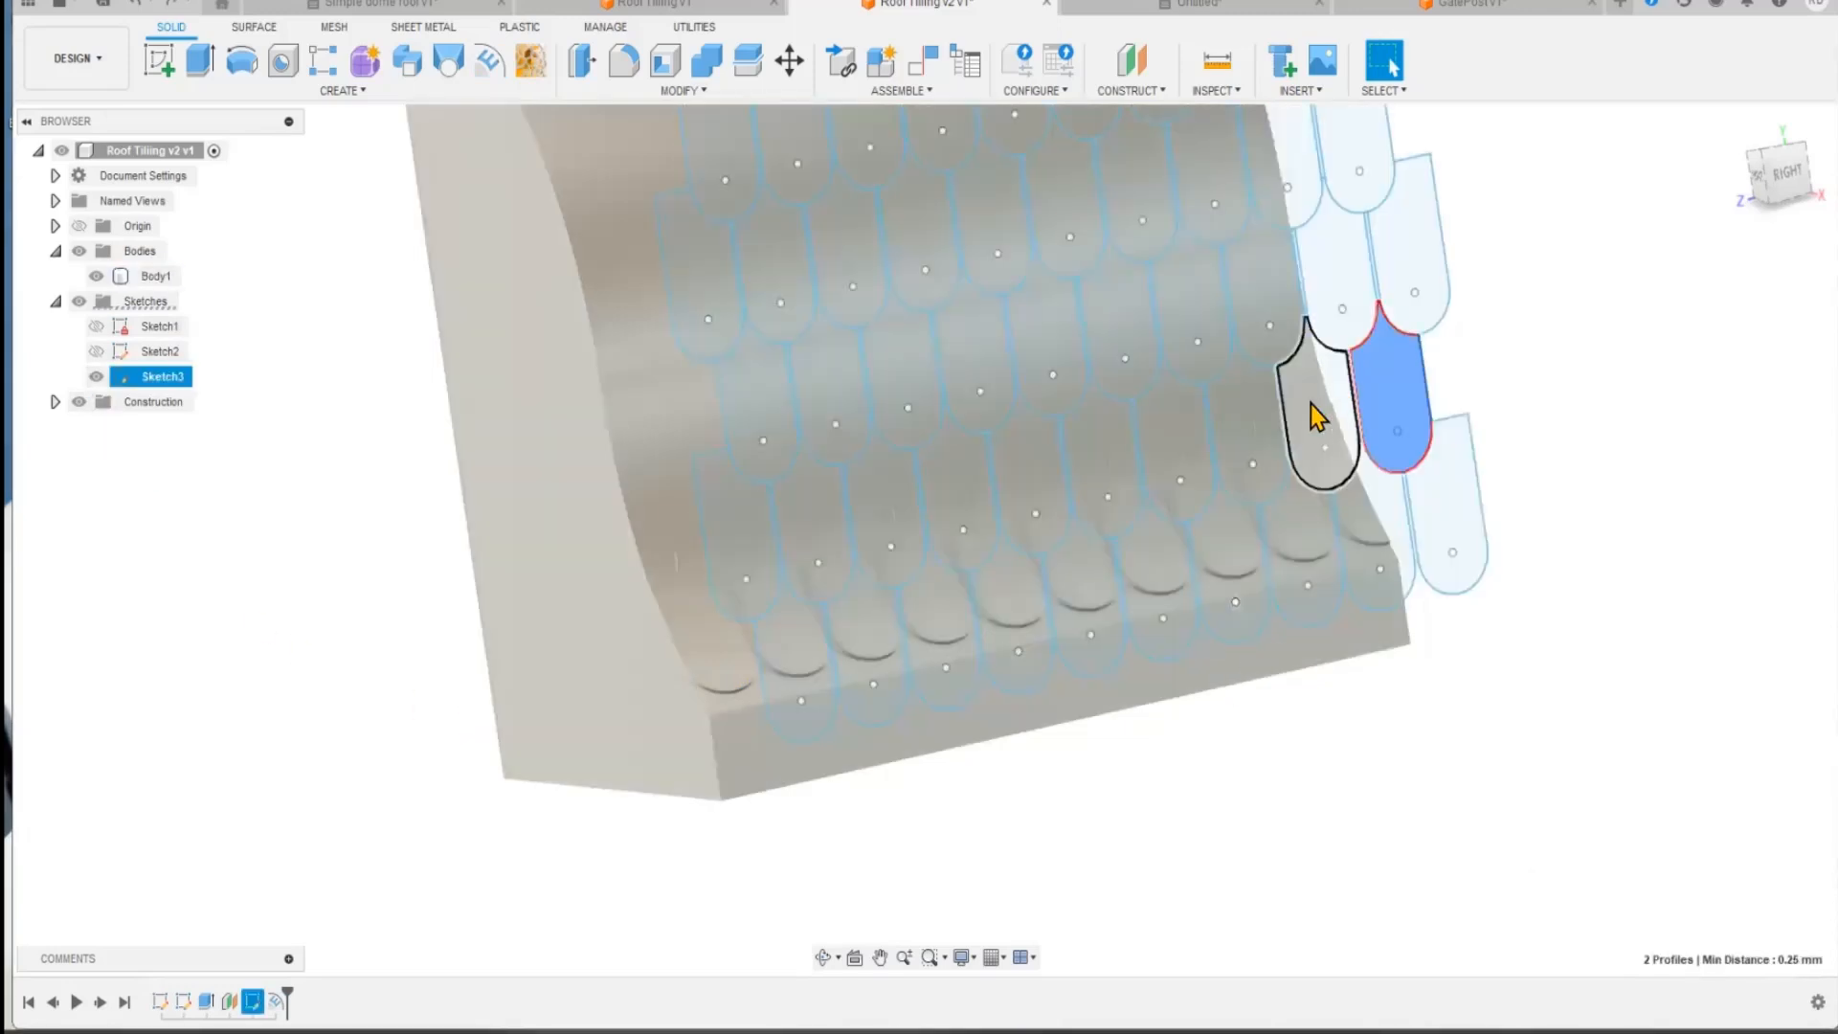
left_click(1254, 426)
left_click(1161, 439)
left_click(1088, 460)
left_click(1033, 472)
left_click(970, 490)
left_click(869, 513)
left_click(828, 520)
left_click(751, 526)
left_click(486, 65)
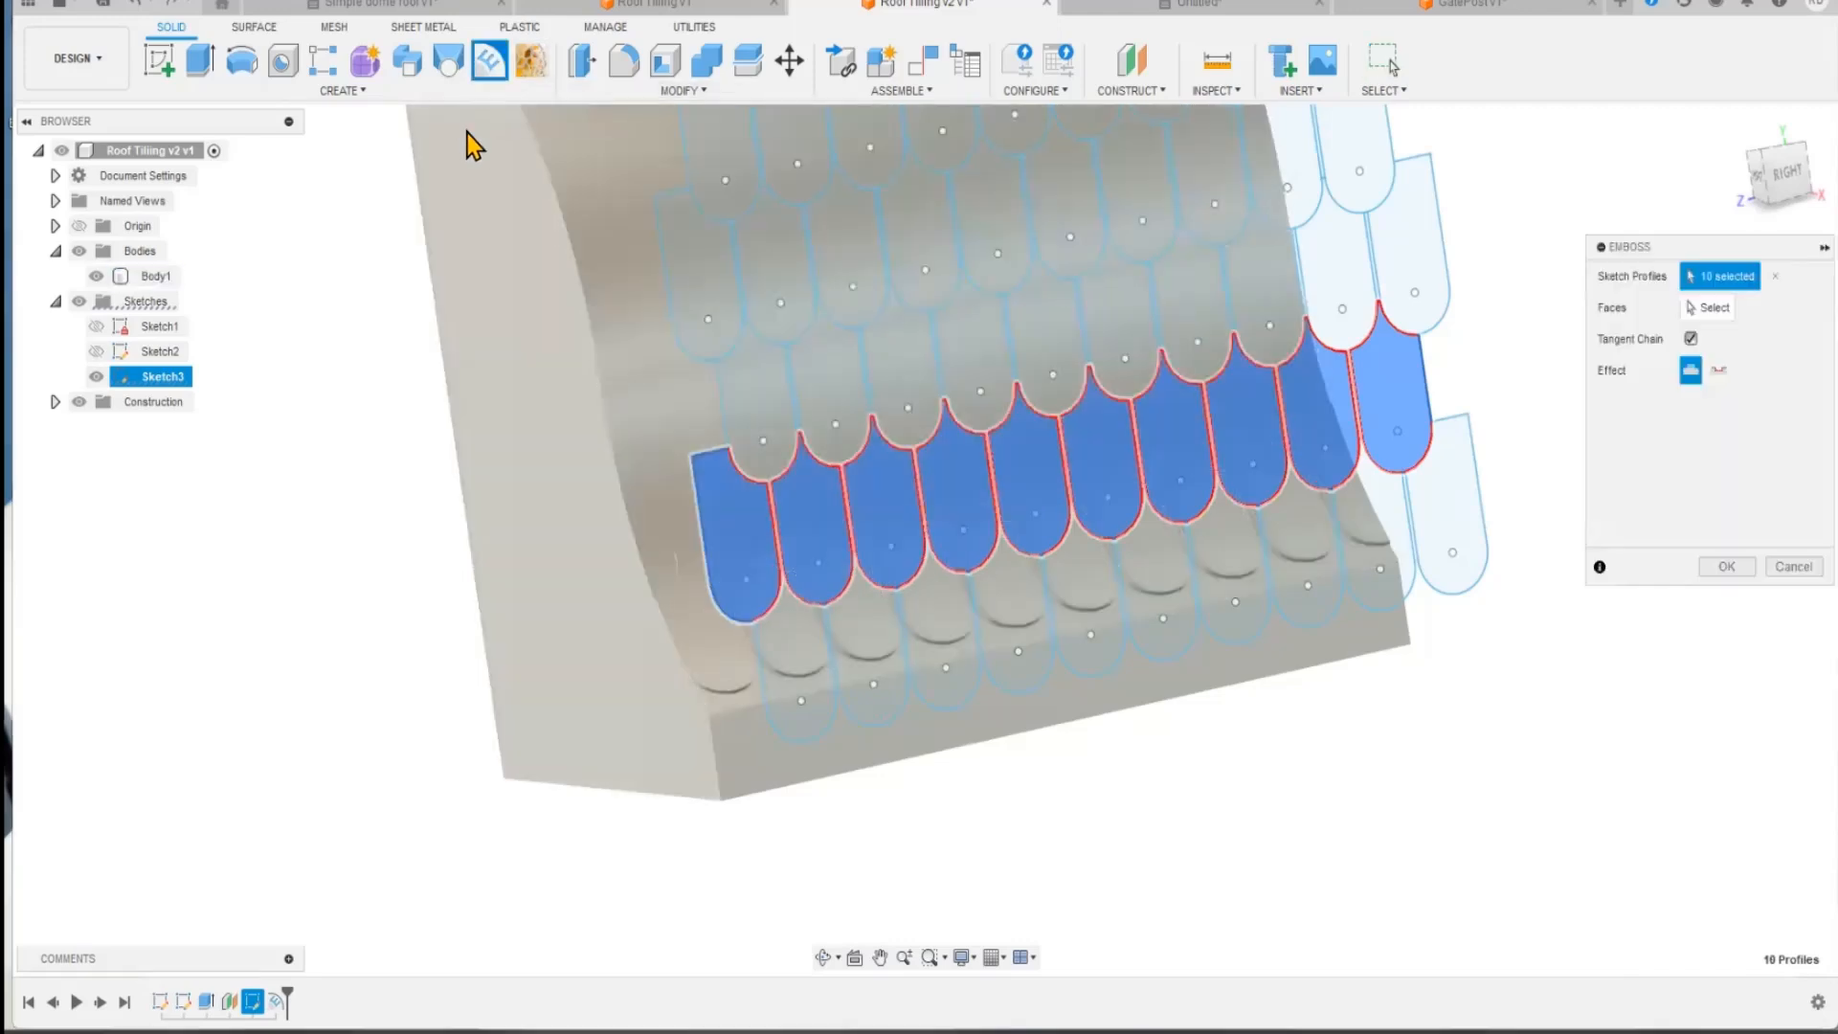
left_click(725, 411)
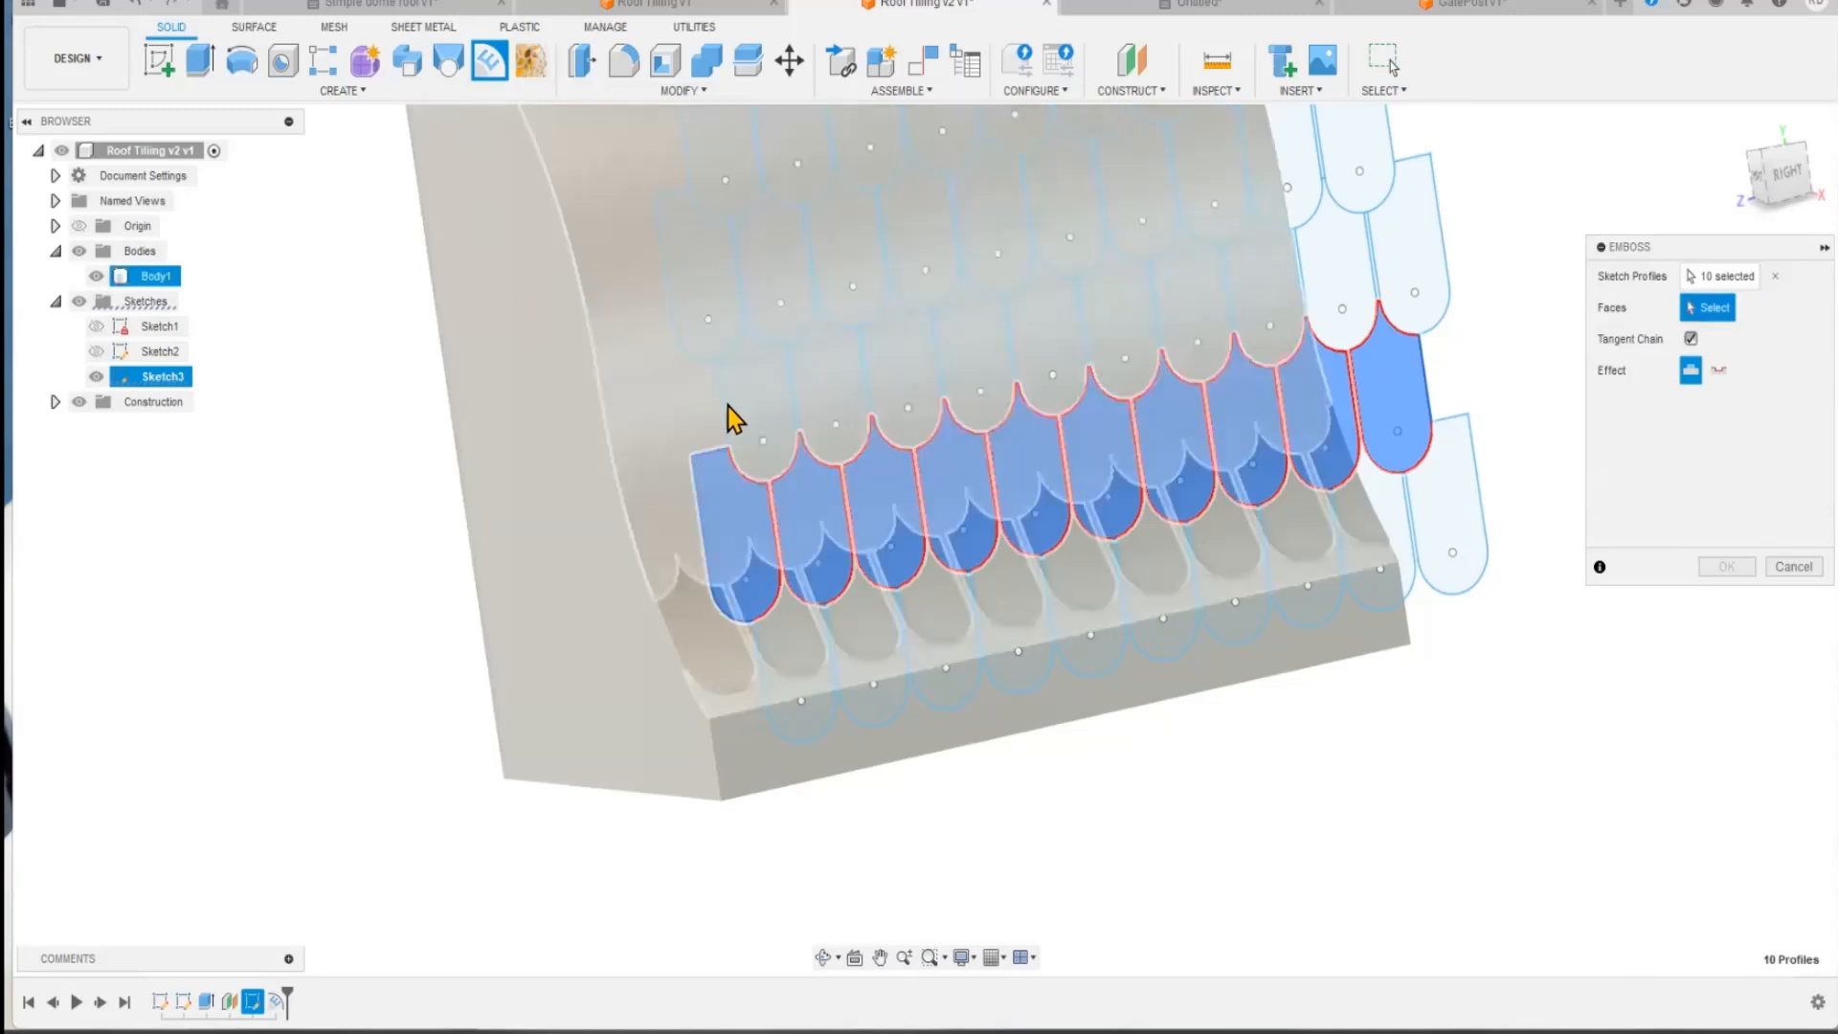
left_click(656, 432)
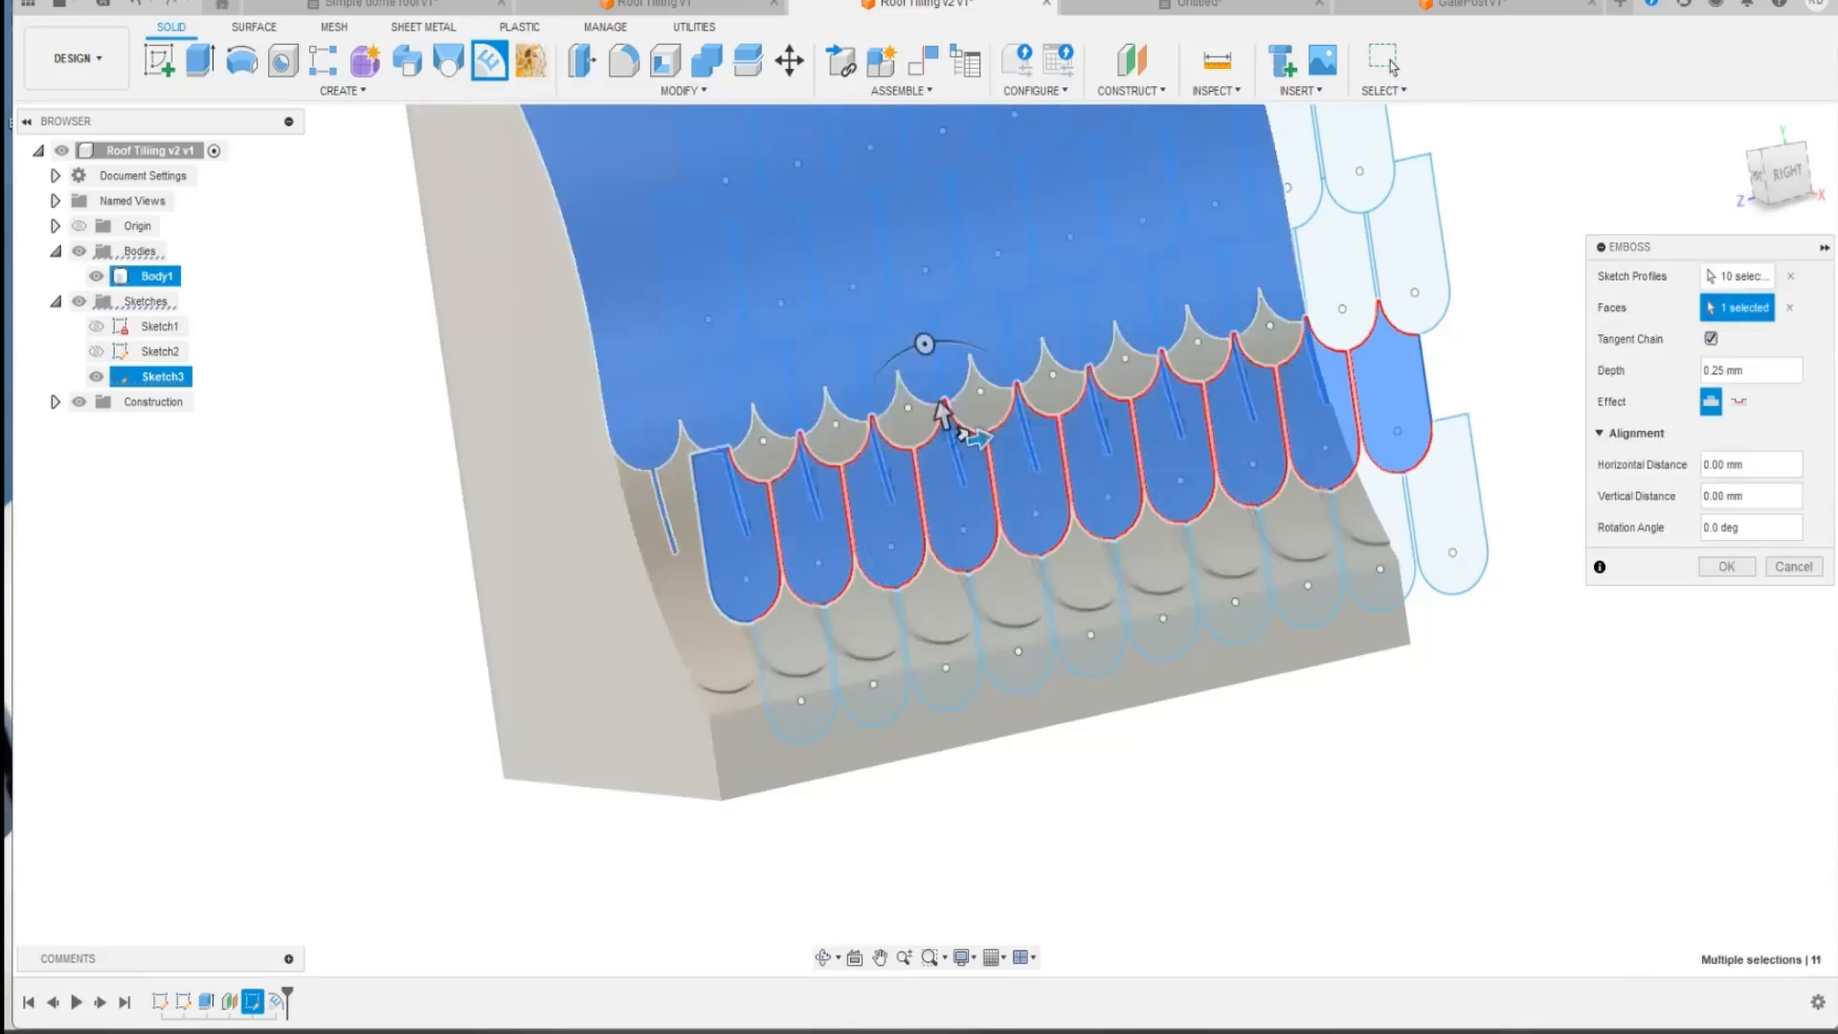
left_click_drag(1744, 371, 1707, 370)
type("0.5")
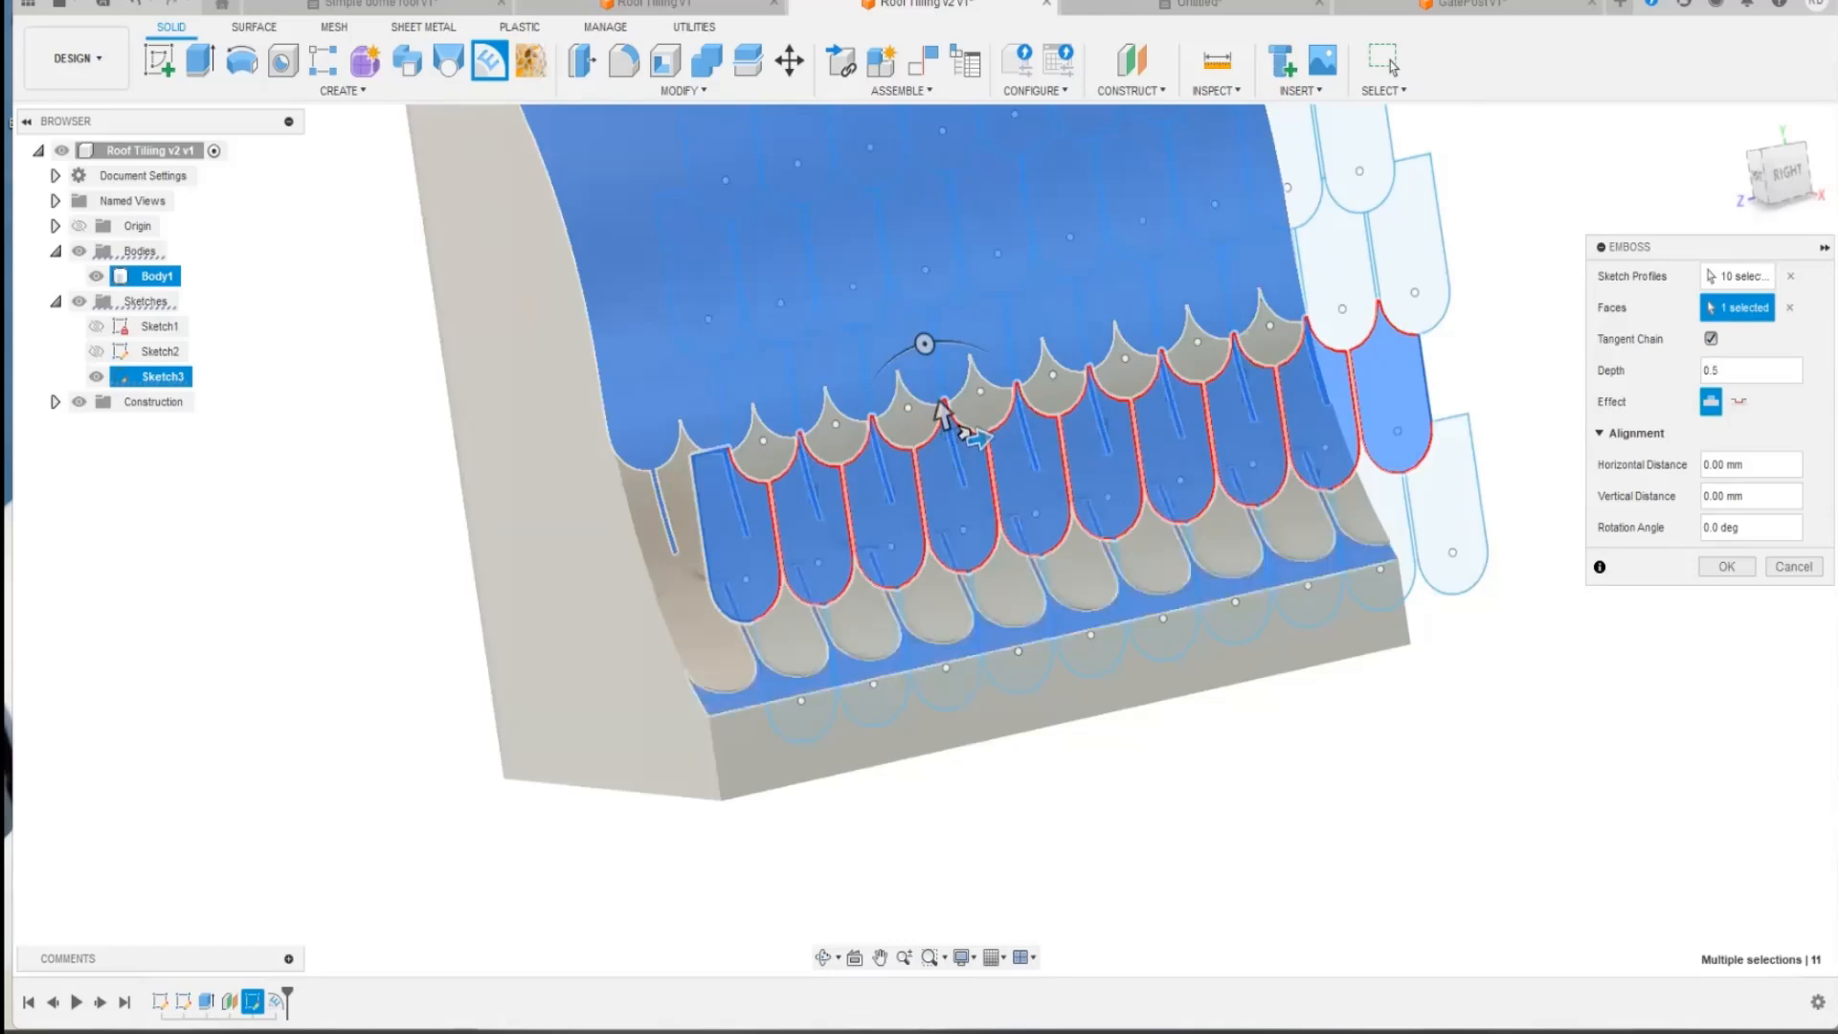
key("Return")
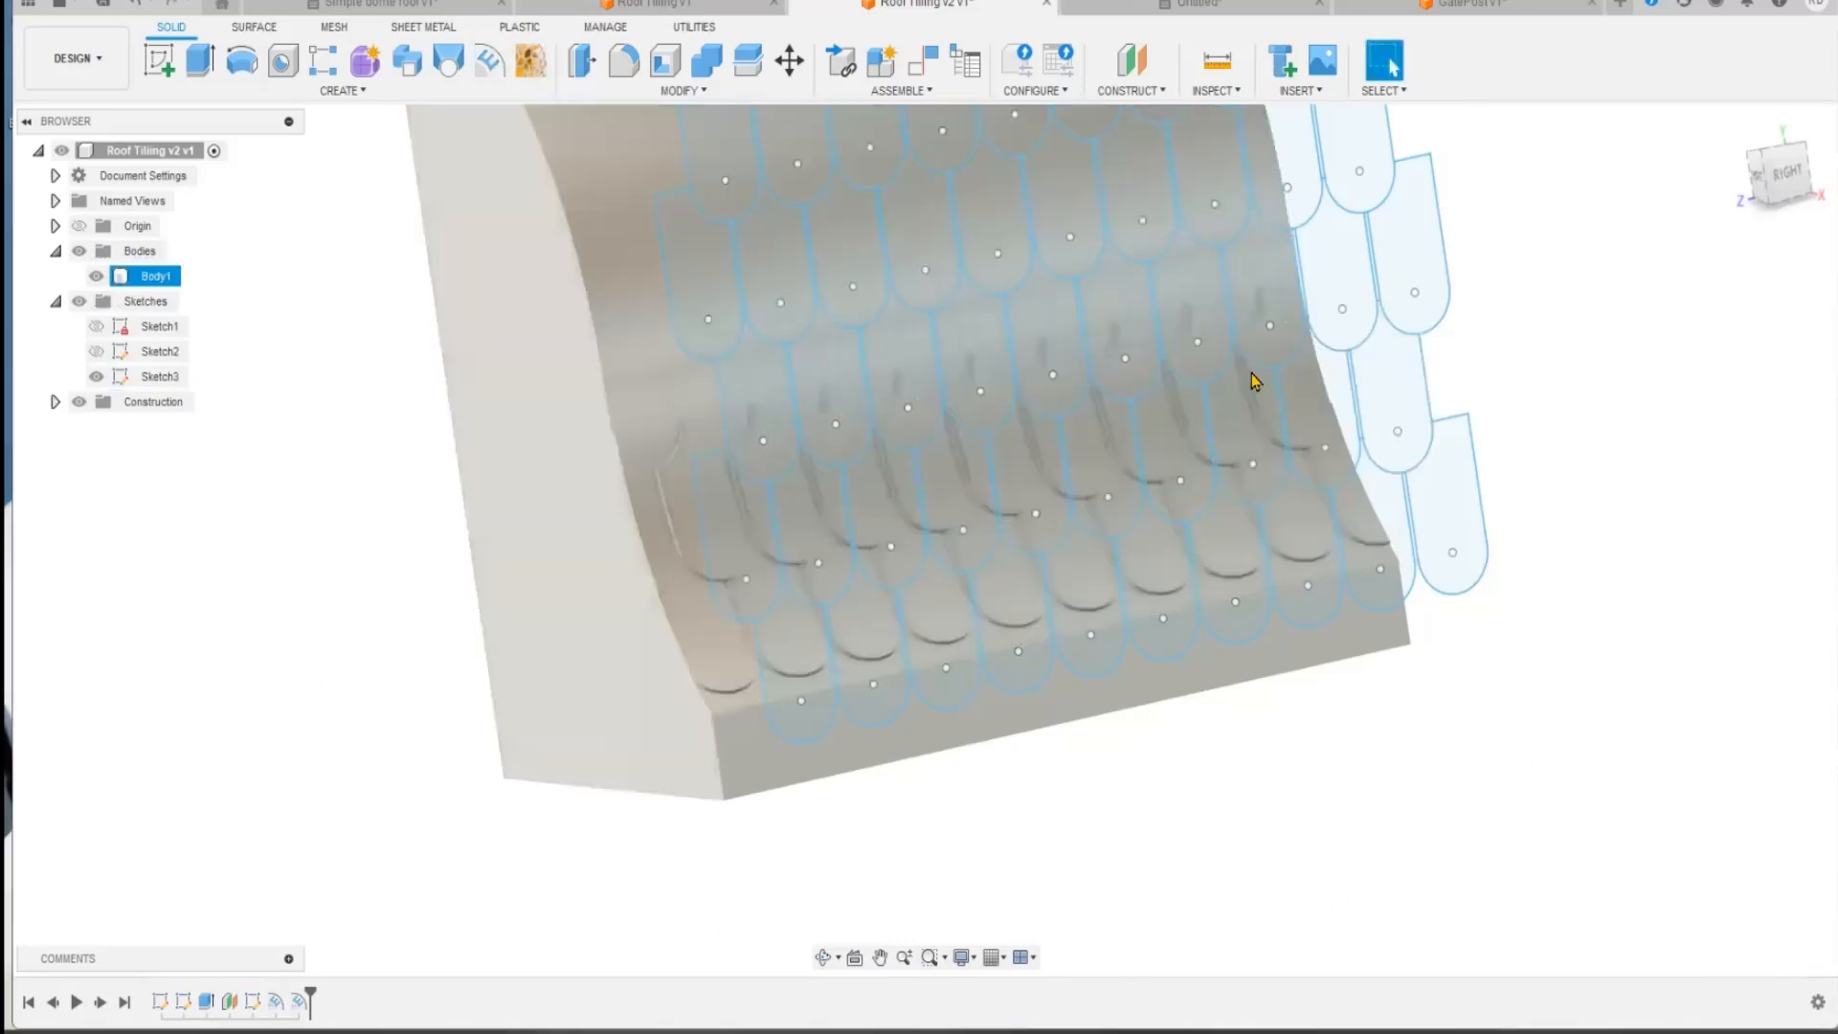
Step: Emboss the ten tile profiles of the third row from the bottom onto the curved roof face with a depth of 0.7 mm
left_click(1425, 273)
left_click(1341, 285, "ctrl")
left_click(1251, 287, "ctrl")
left_click(1190, 289, "ctrl")
left_click(1133, 293, "ctrl")
left_click(1052, 344, "ctrl")
left_click(990, 356, "ctrl")
left_click(927, 373, "ctrl")
left_click(847, 392, "ctrl")
left_click(781, 398, "ctrl")
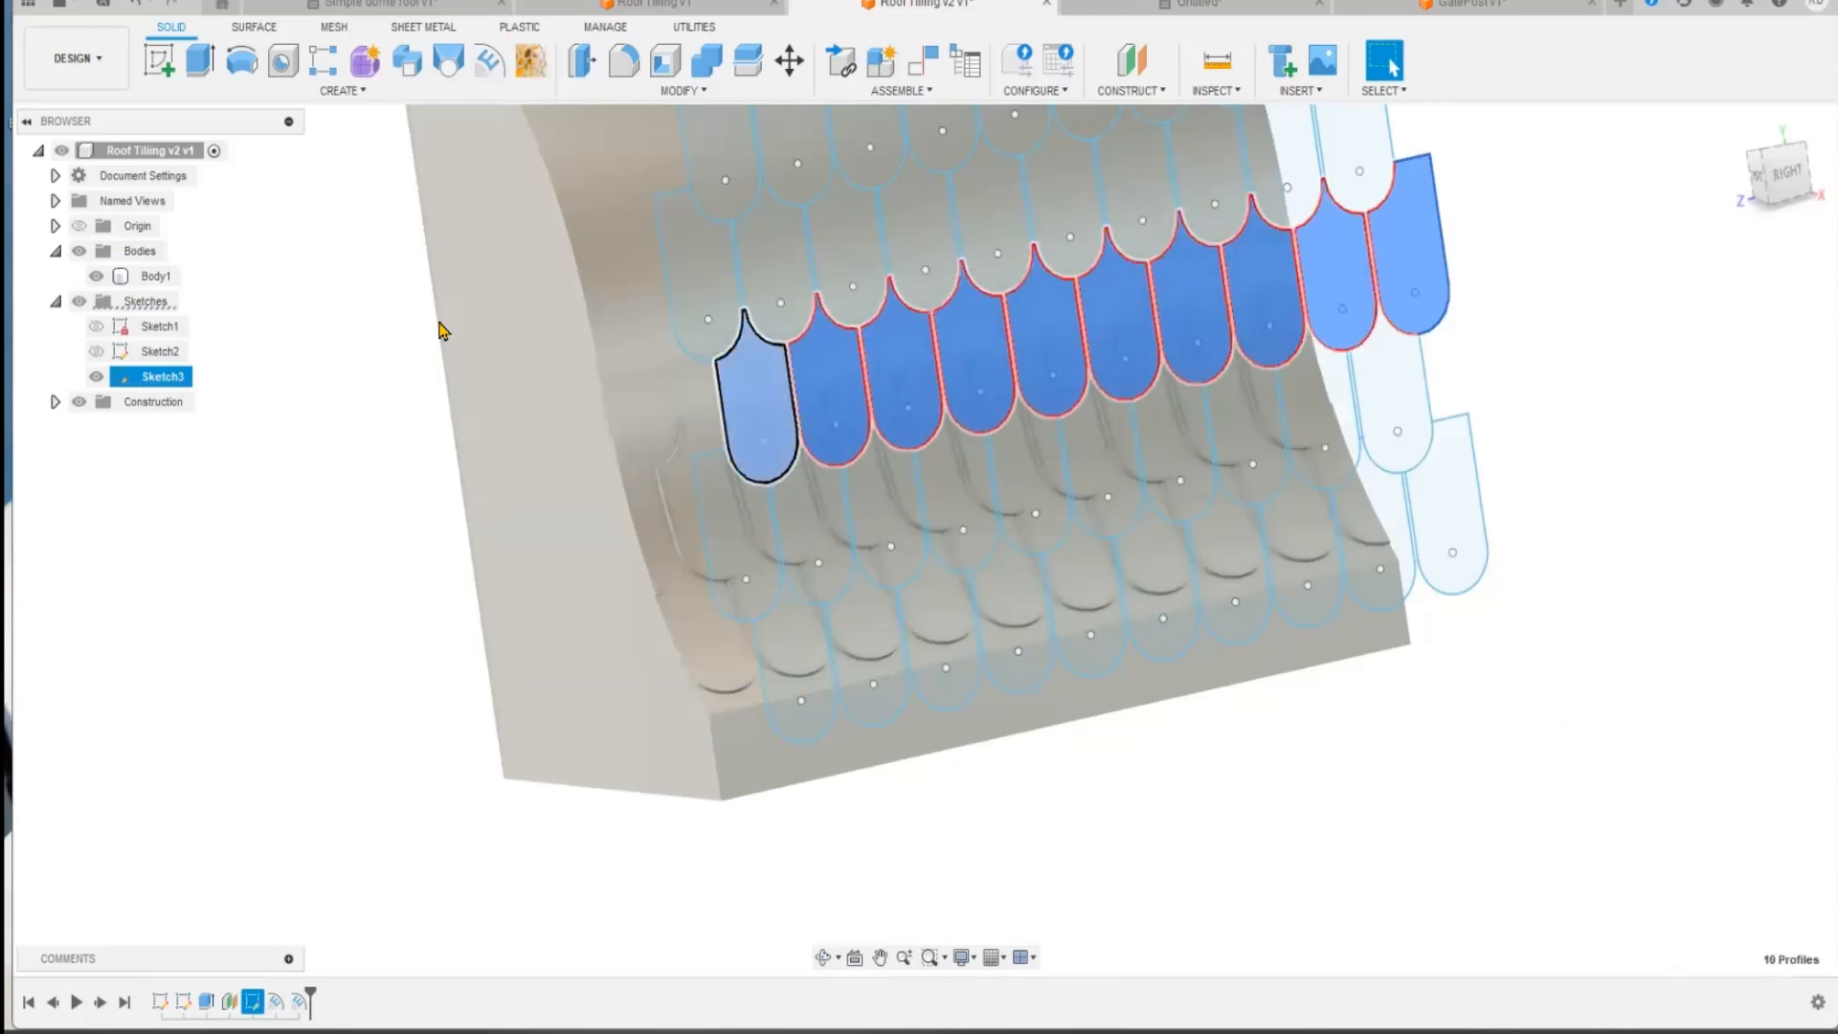
left_click(489, 60)
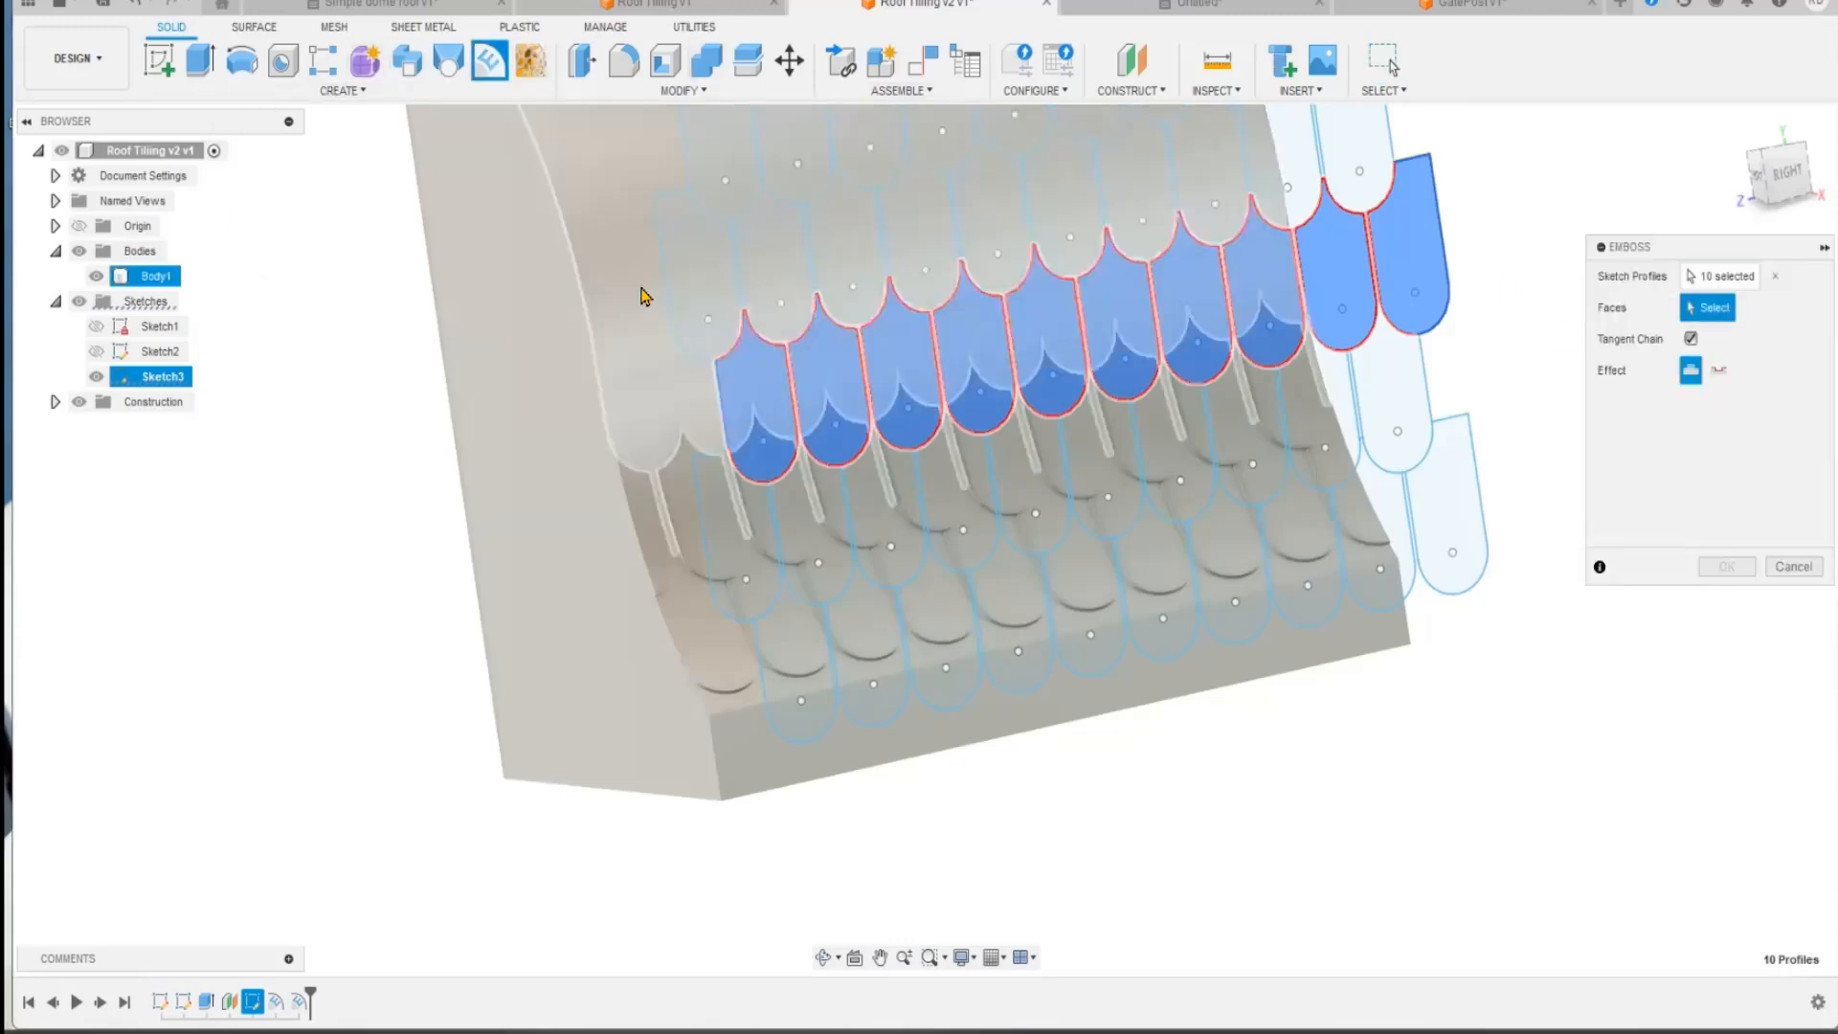
left_click(953, 273)
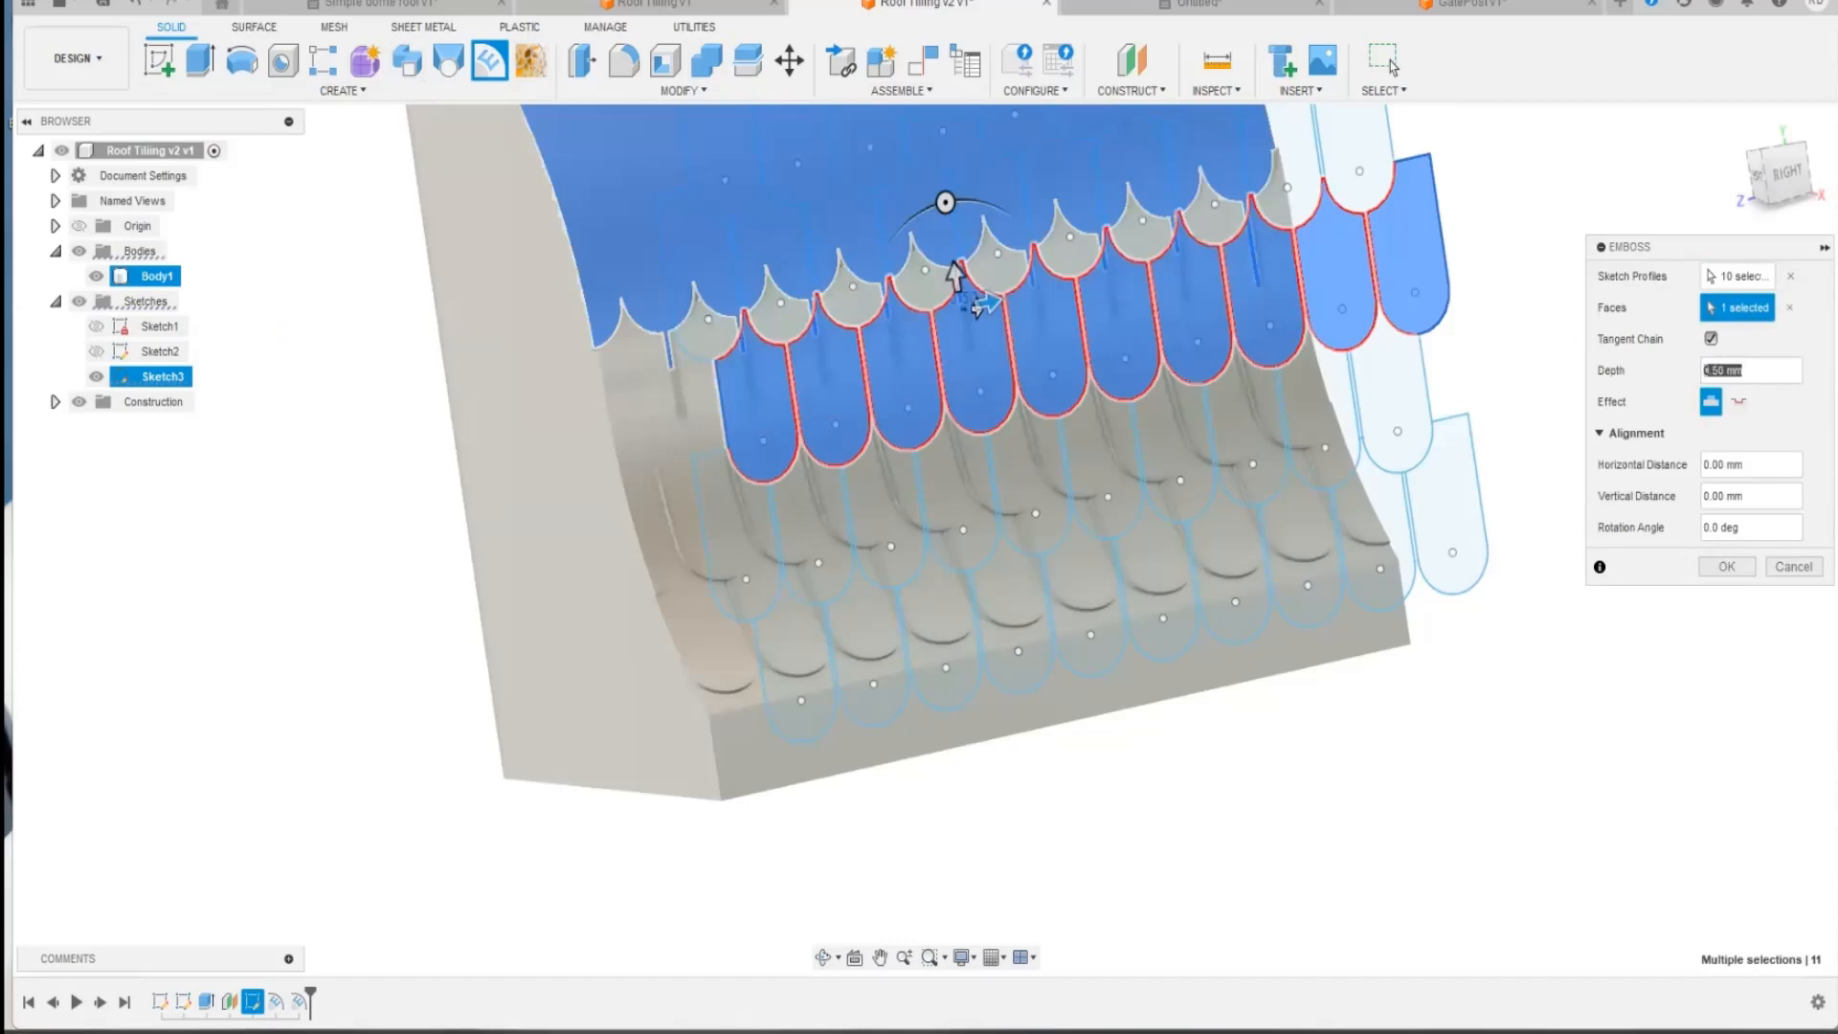
type("0.75")
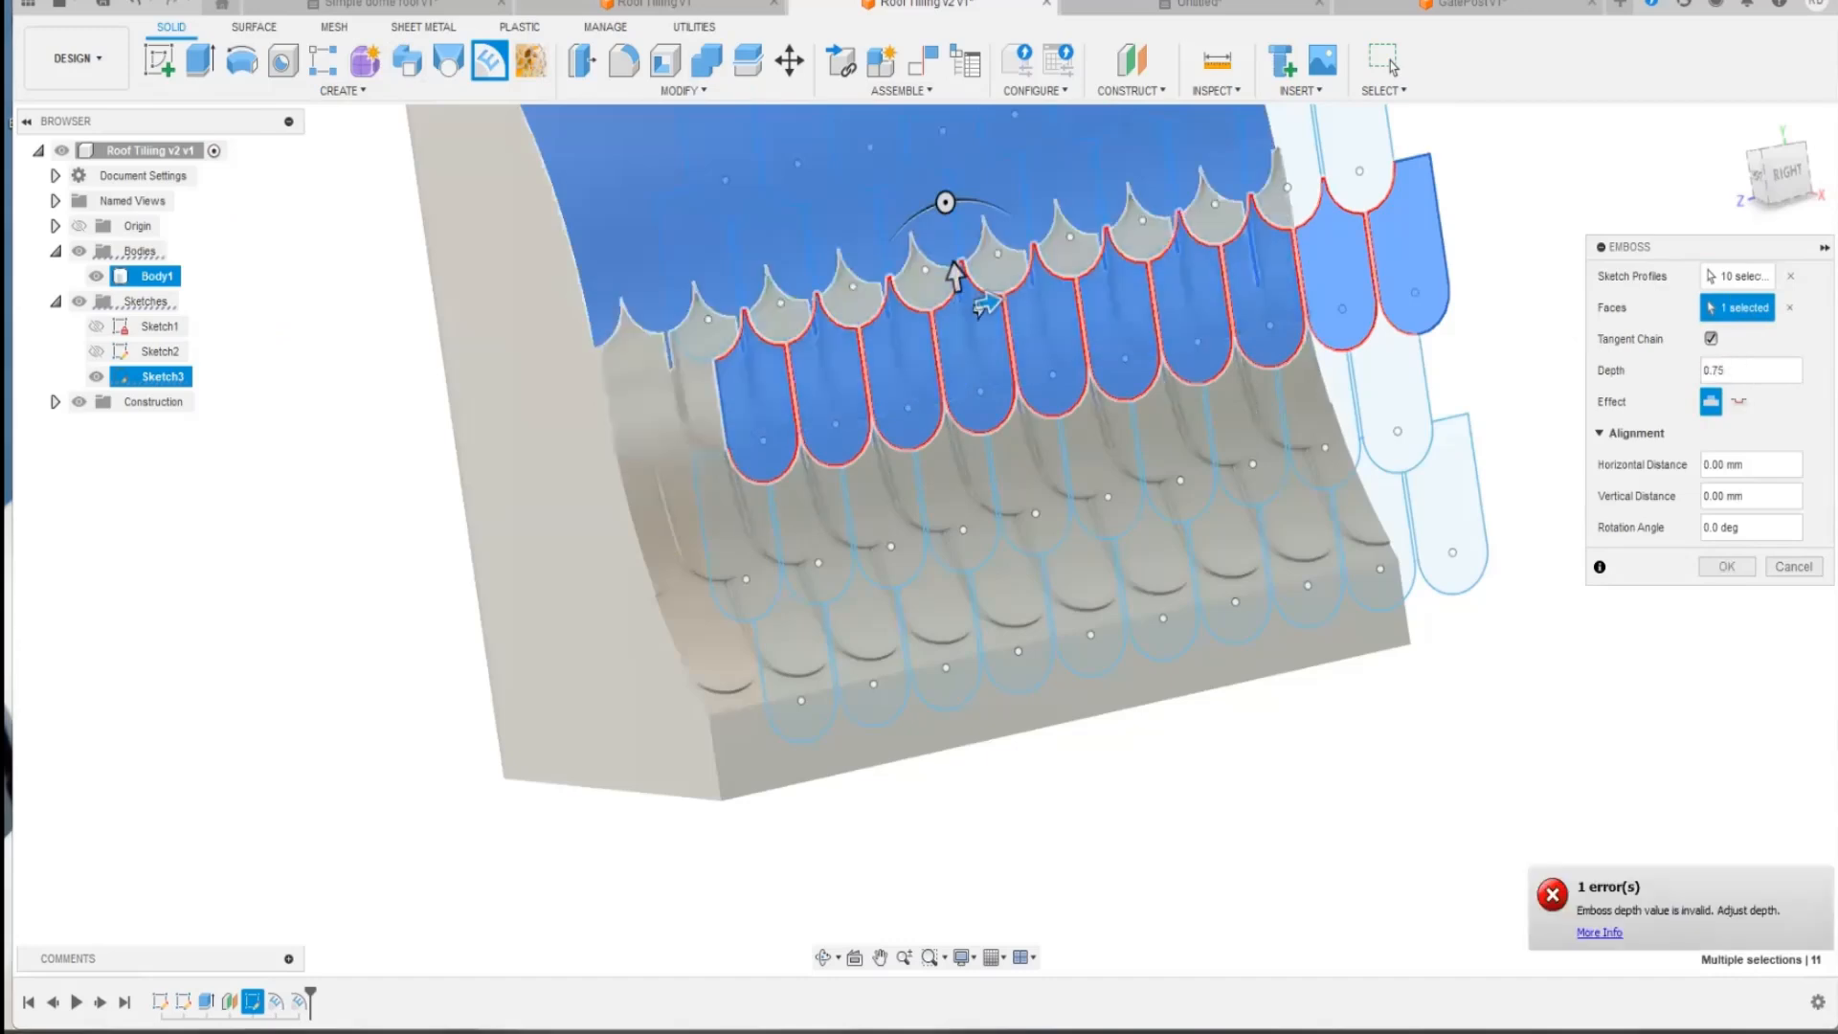
key("Return")
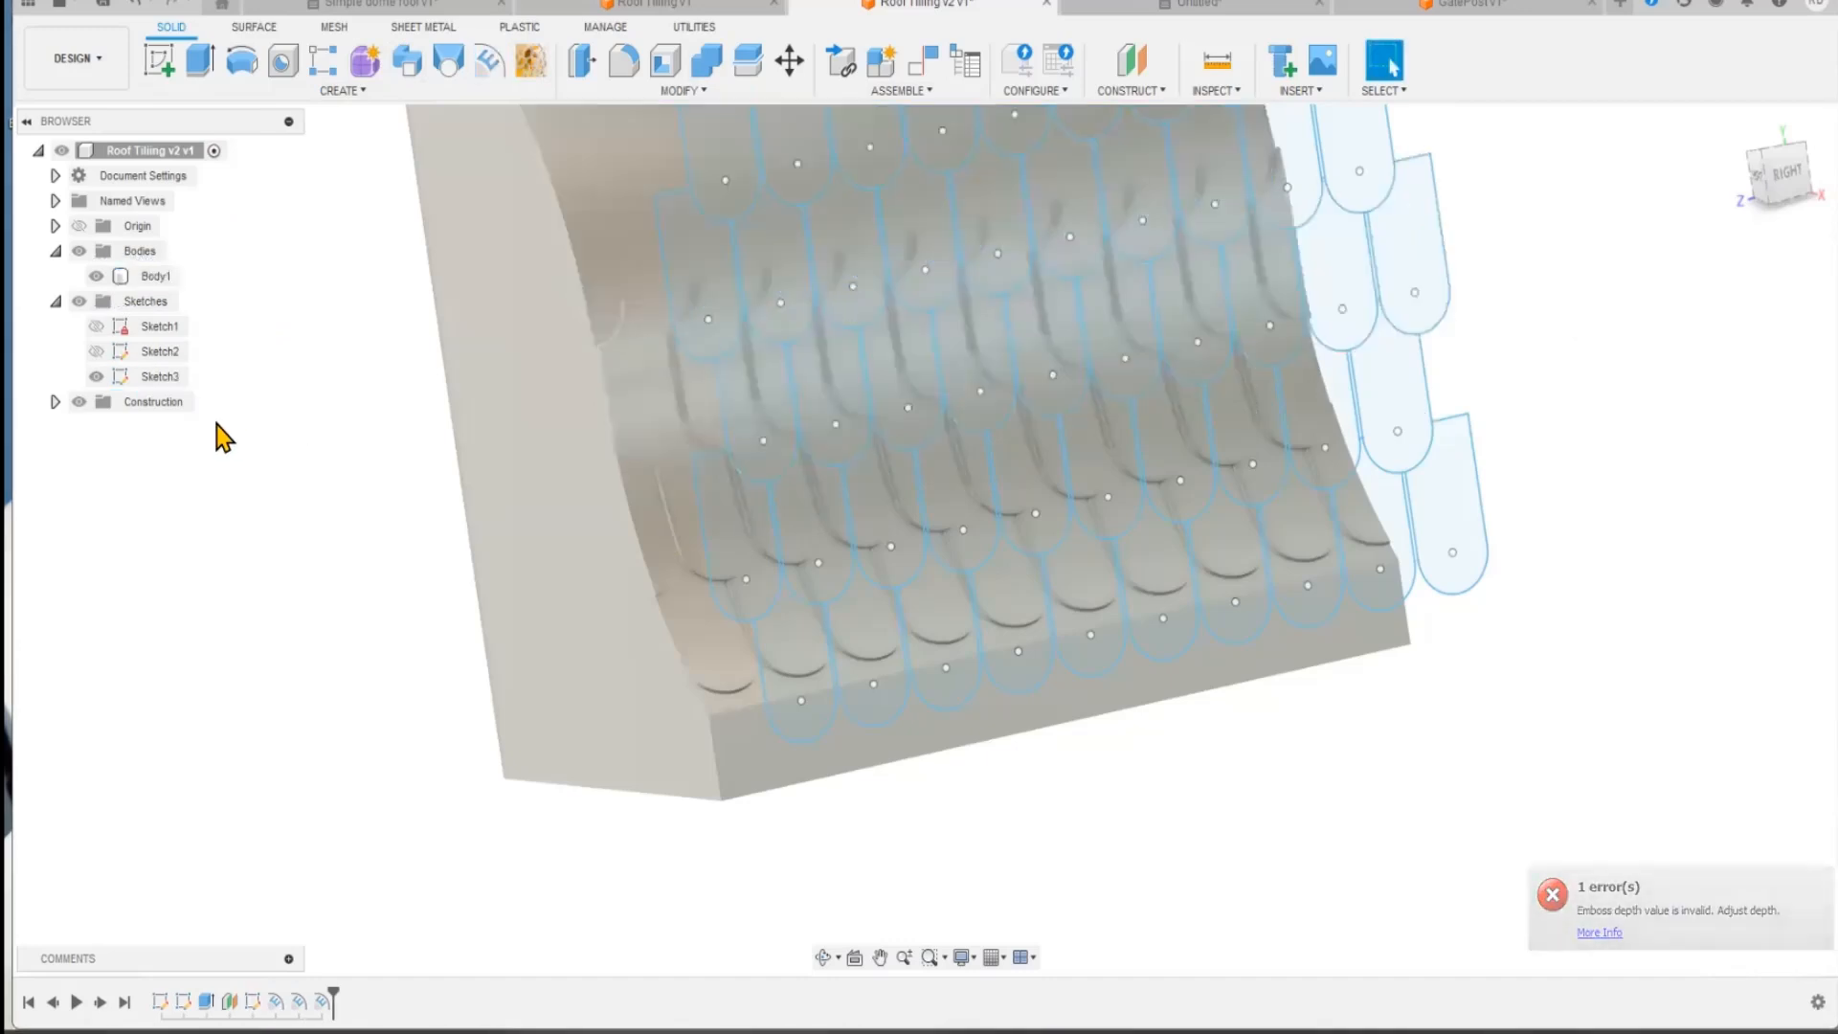
Step: Hide all sketches and examine the overlap between the three embossed tile rows
left_click(80, 301)
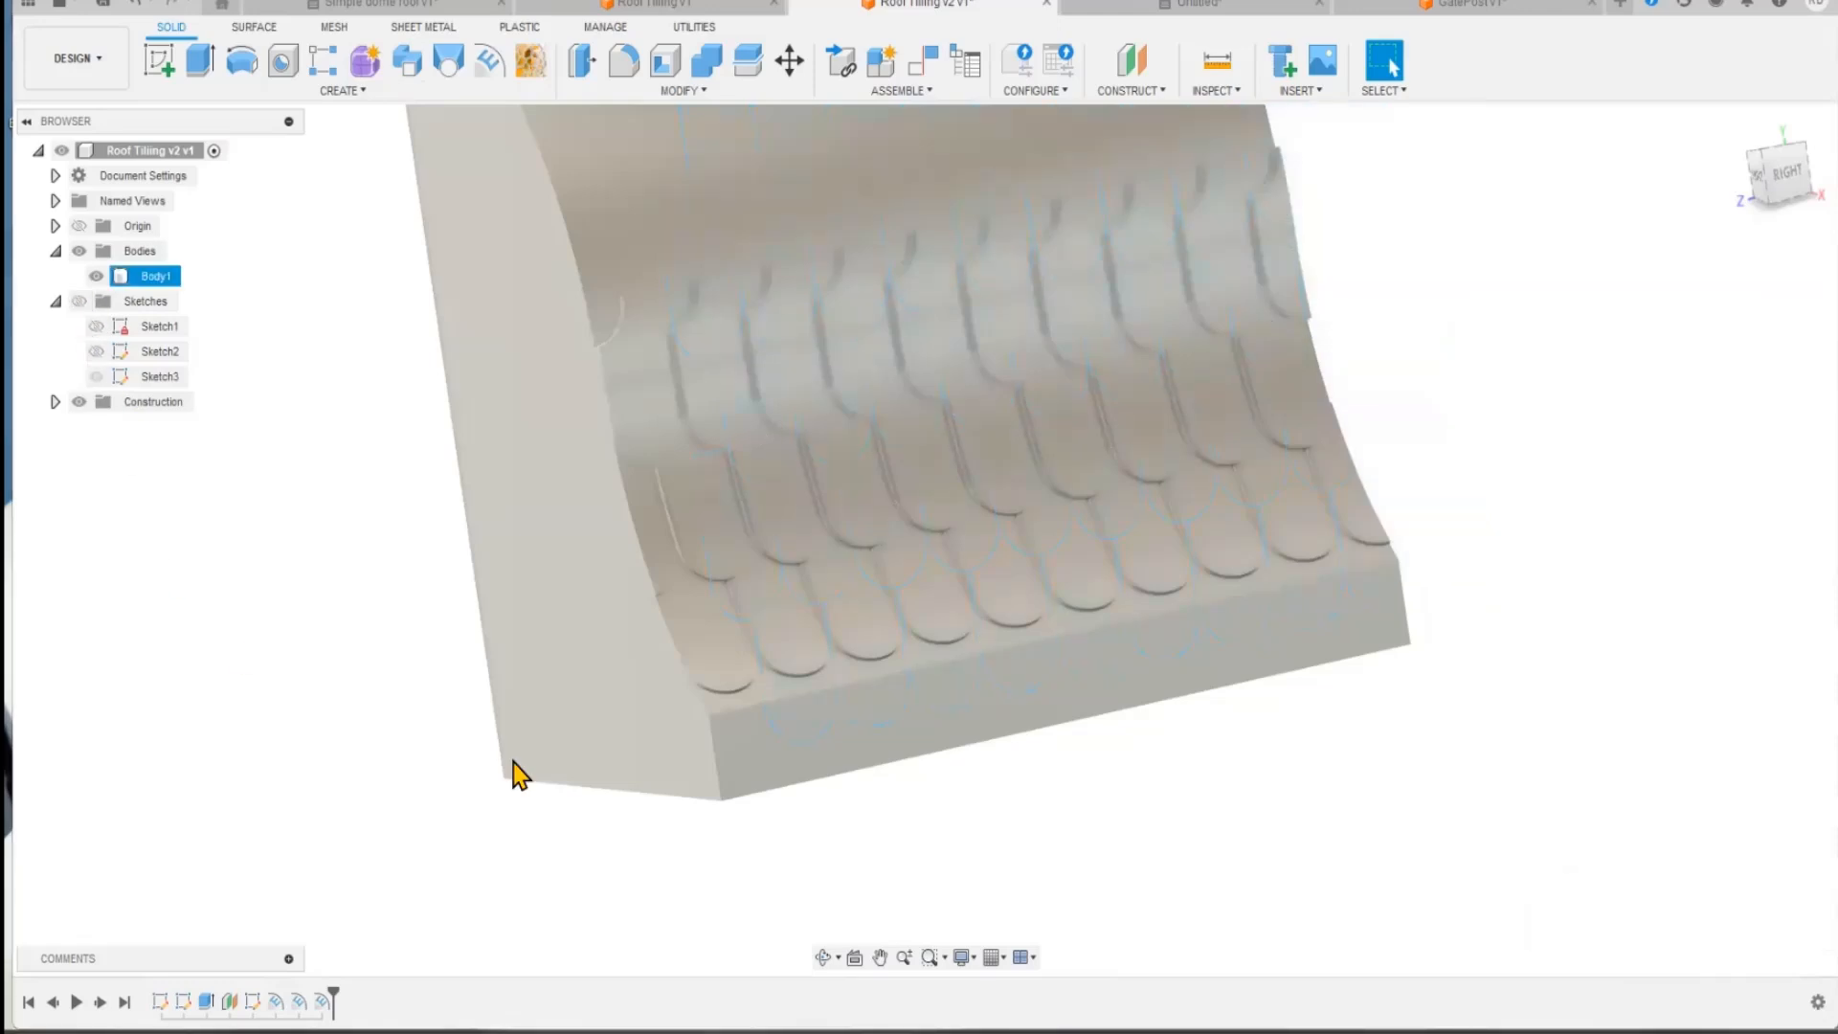
middle_click_drag(738, 879, 679, 824)
right_click_drag(678, 825, 721, 716)
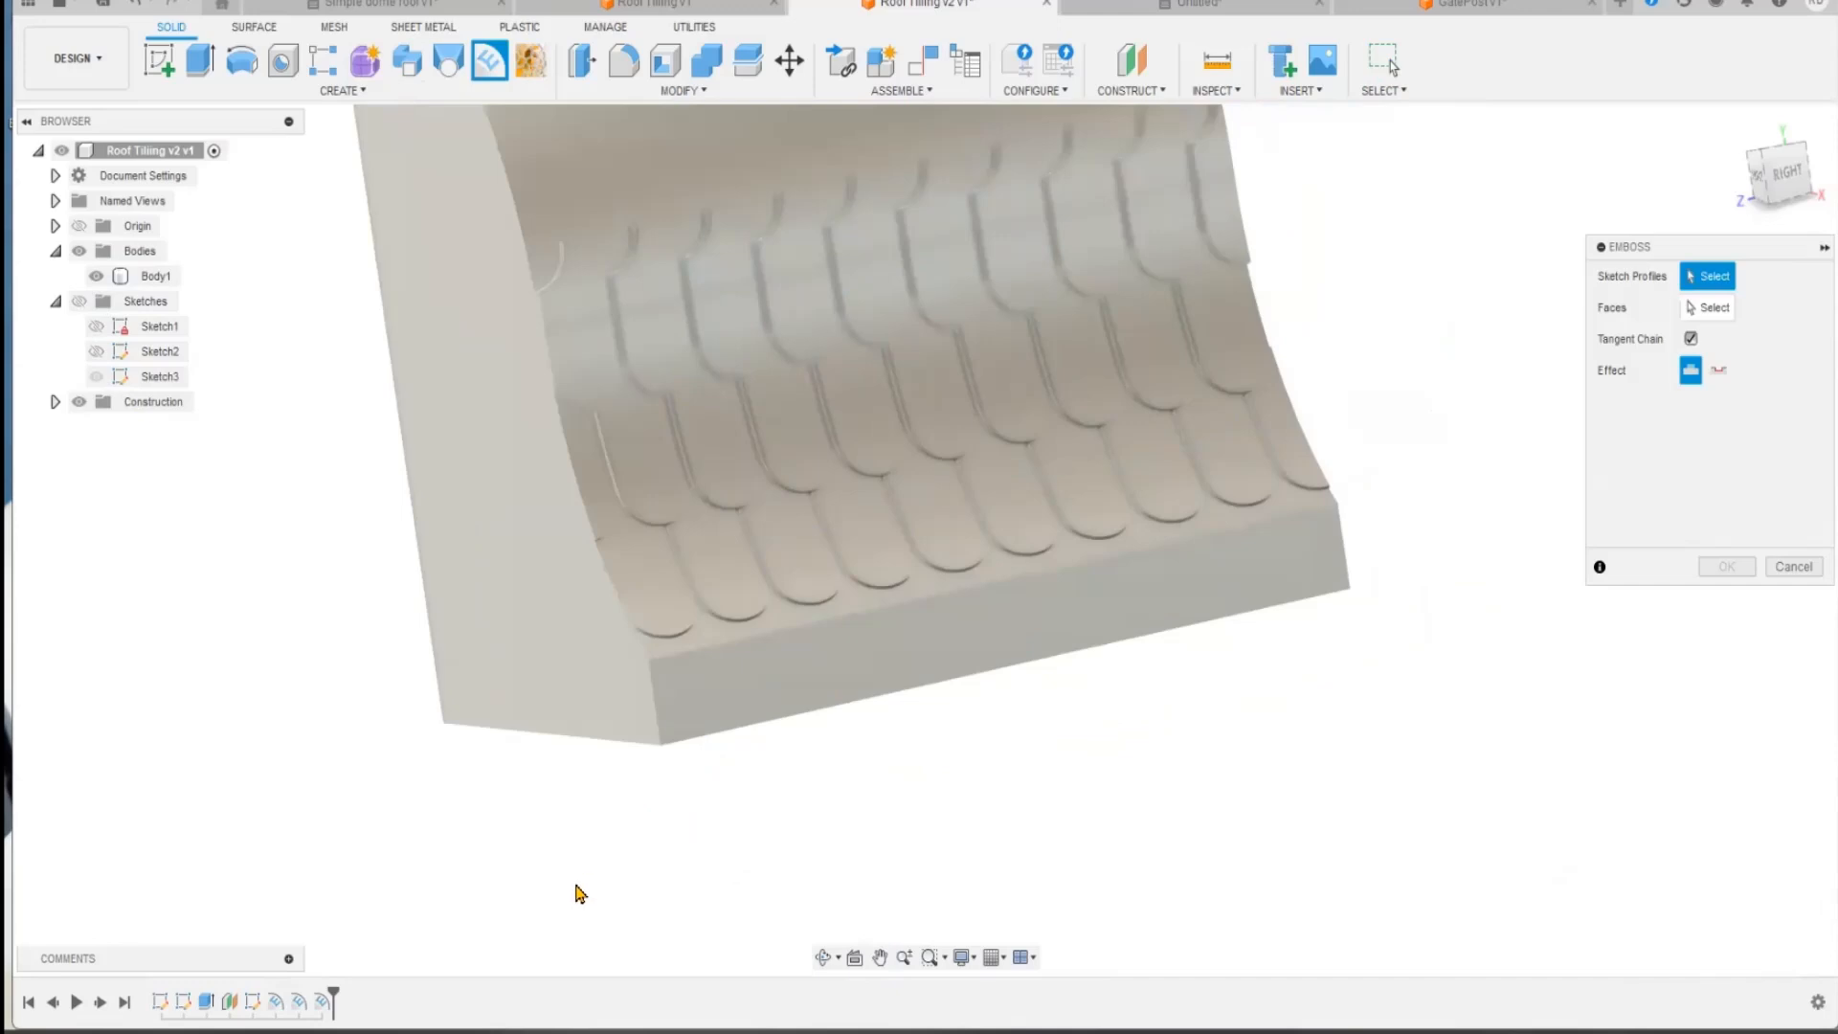
Step: Examine the overlapping edges of the three embossed tile rows up close along the lower part of the roof
middle_click_drag(587, 878, 603, 828, "shift")
scroll(660, 675, "up", 5)
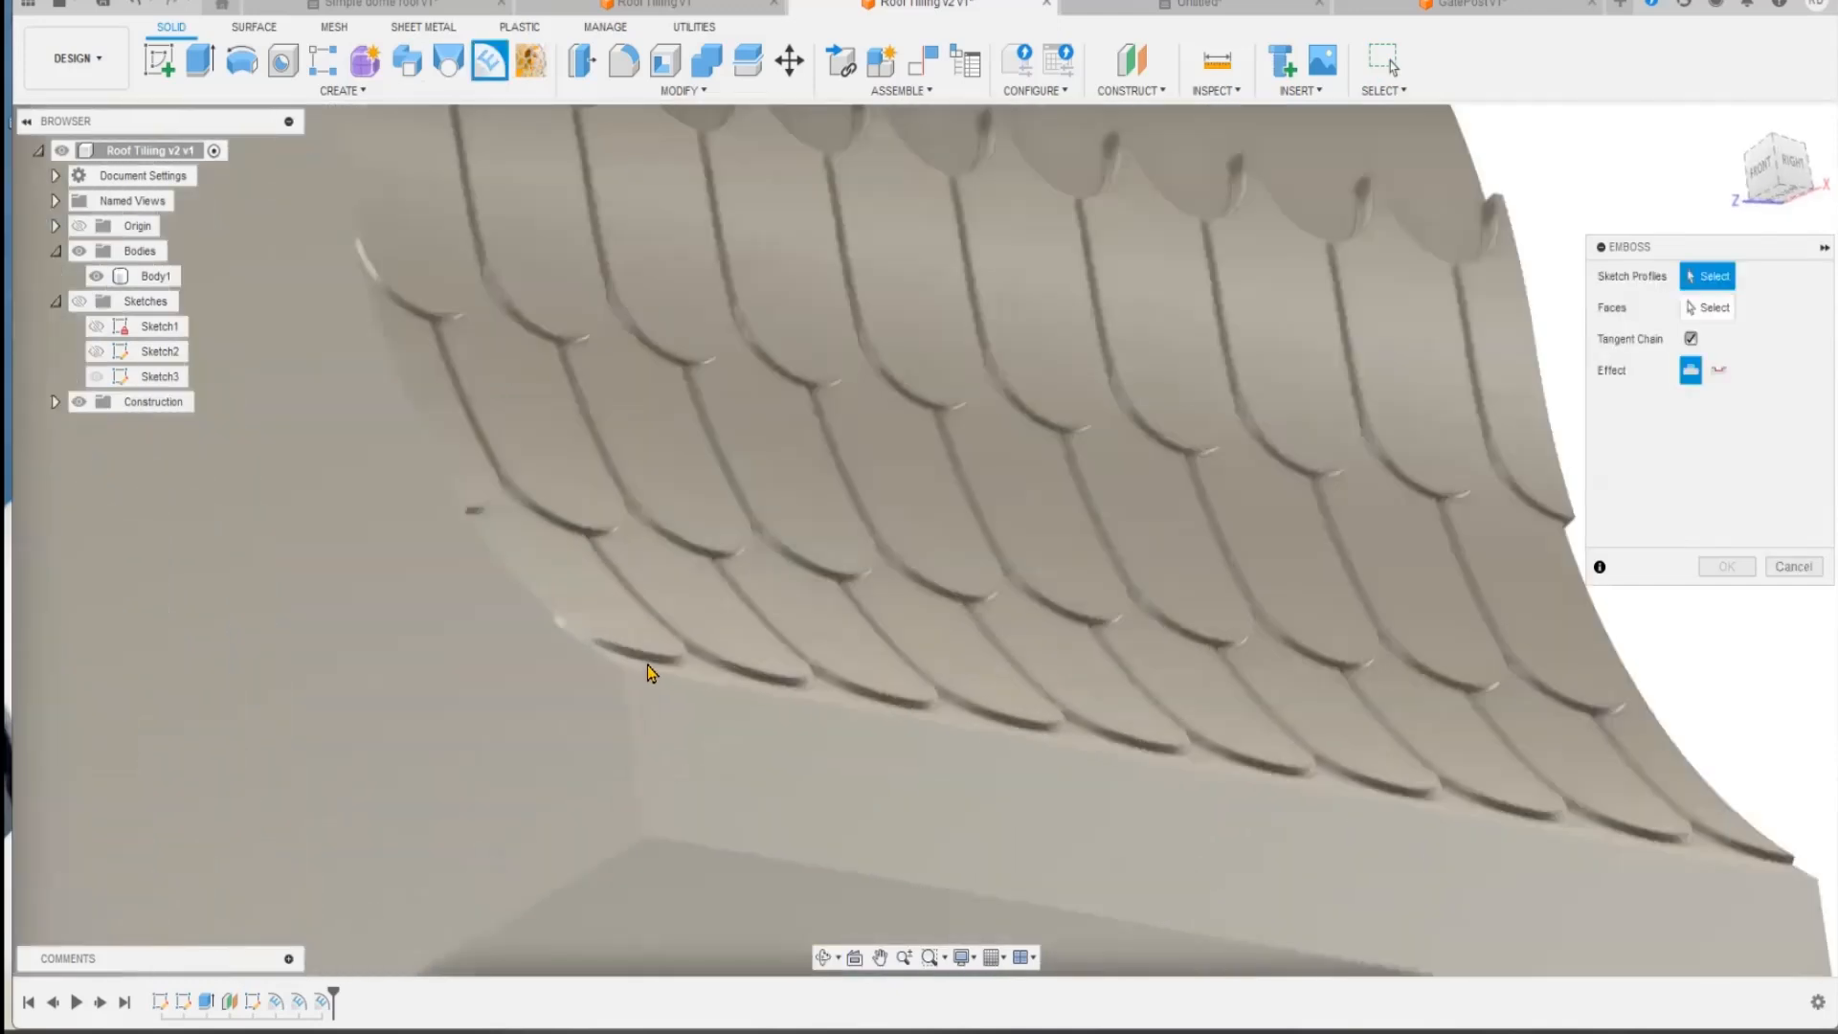
scroll(647, 672, "up", 3)
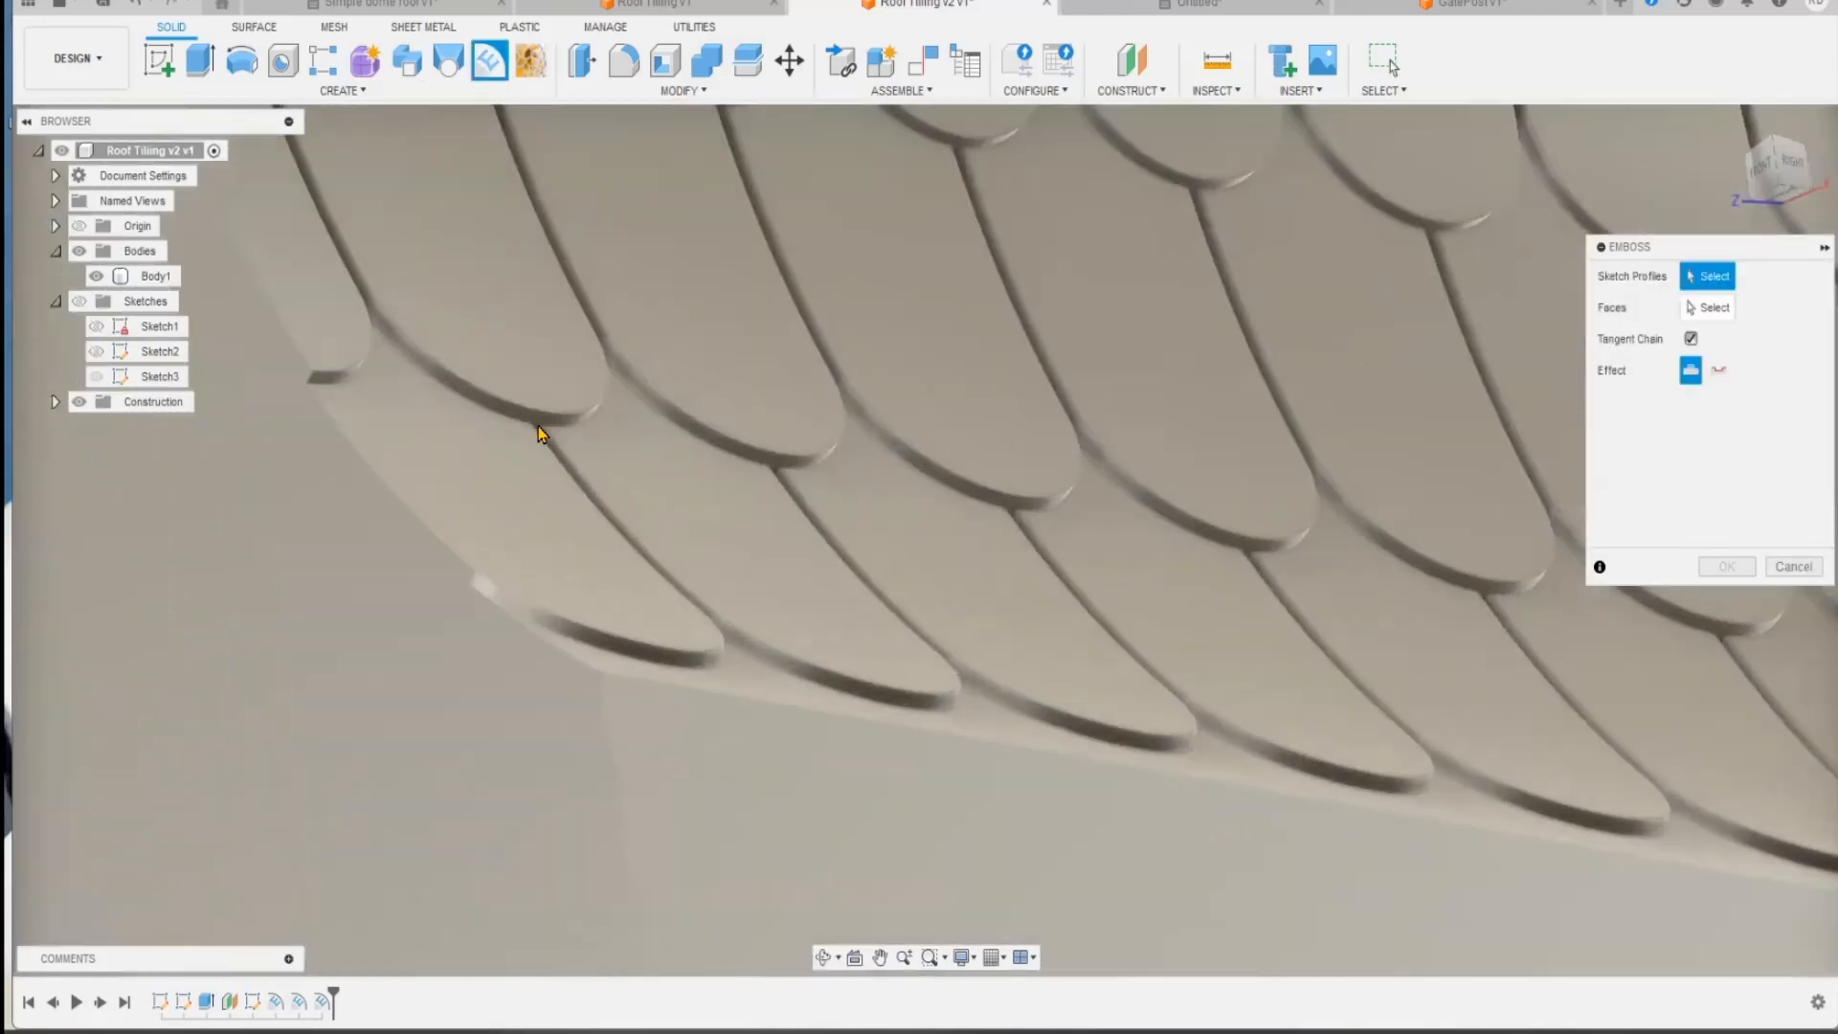
scroll(578, 456, "up", 2)
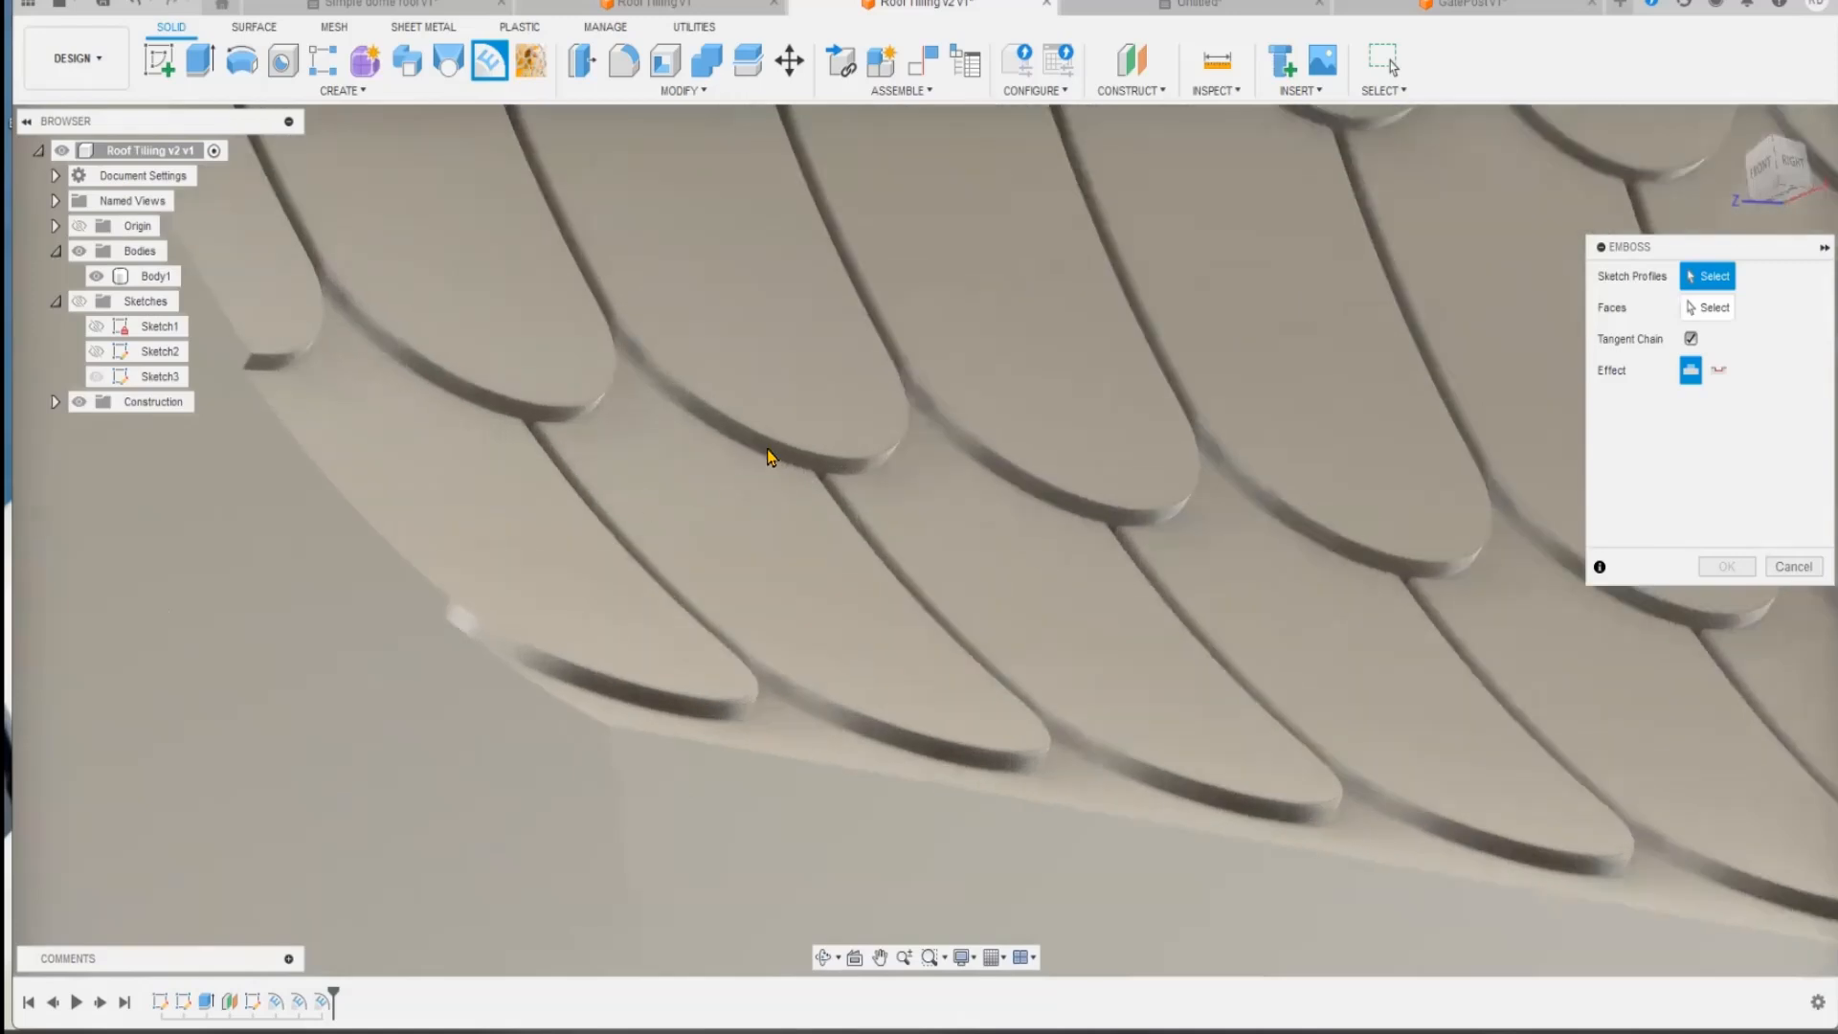
scroll(759, 463, "down", 4)
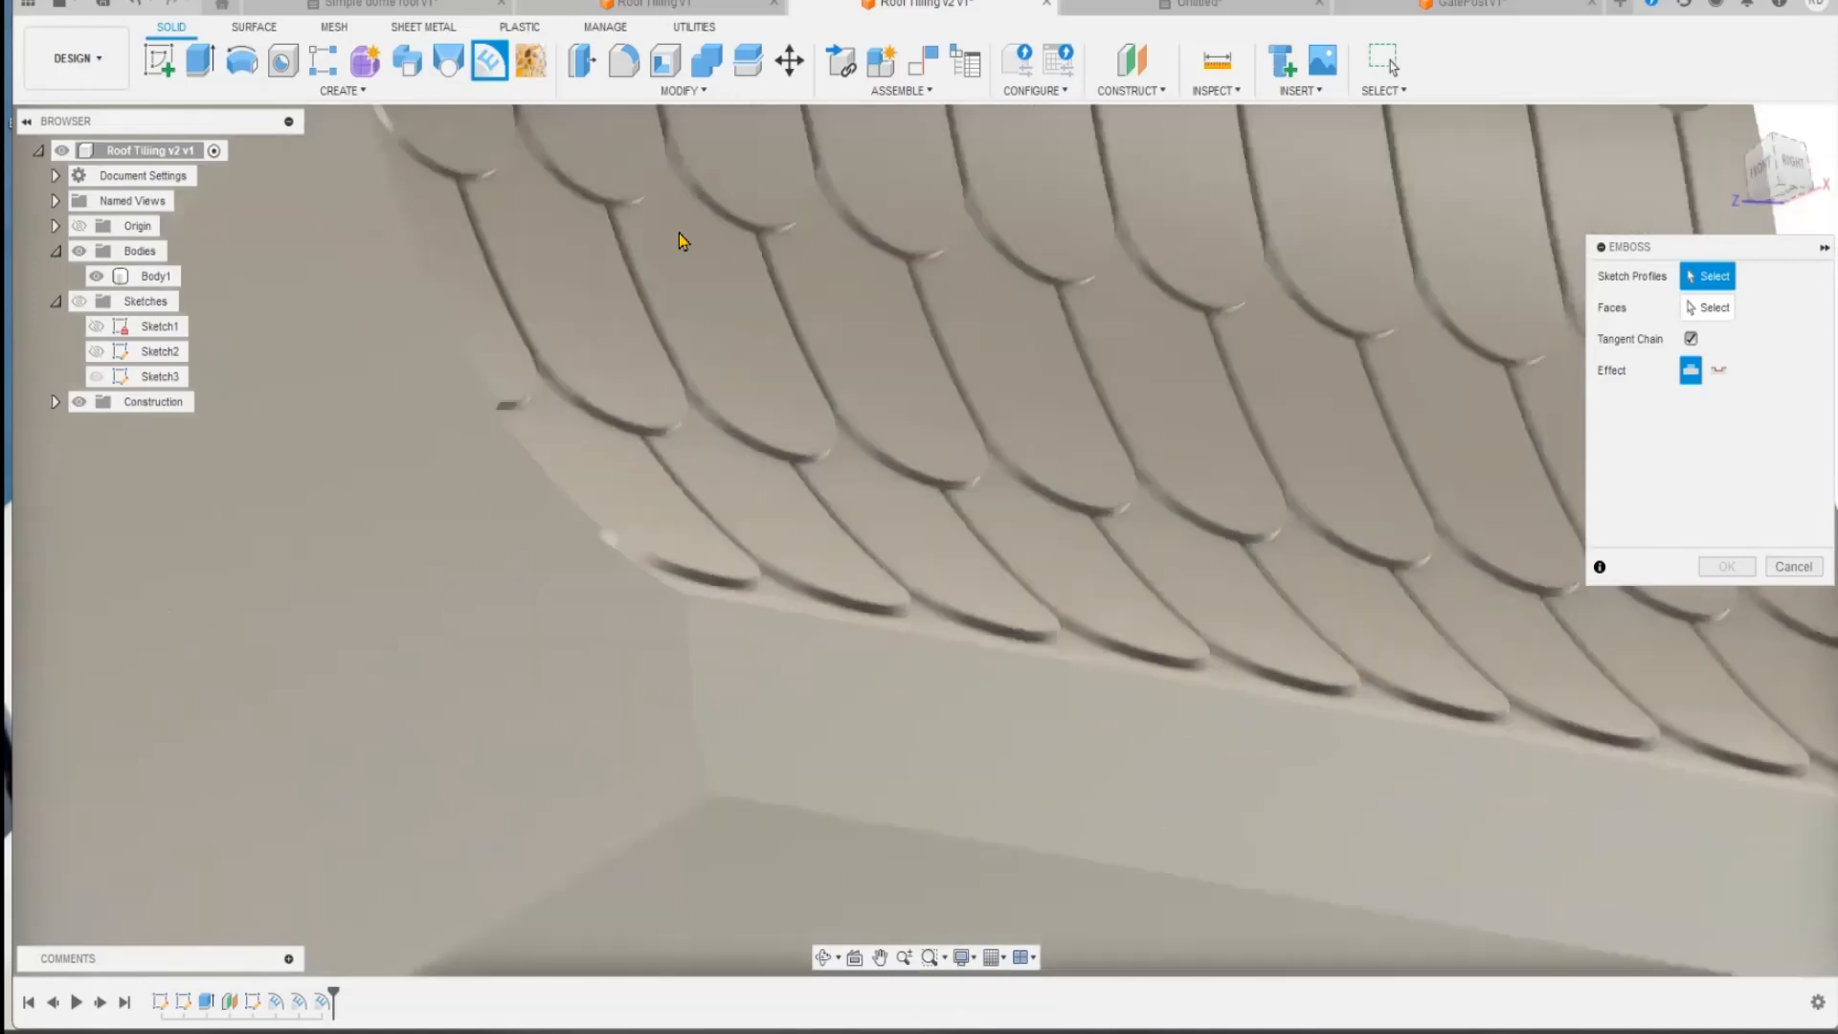
middle_click_drag(680, 239, 724, 466)
scroll(756, 605, "up", 2)
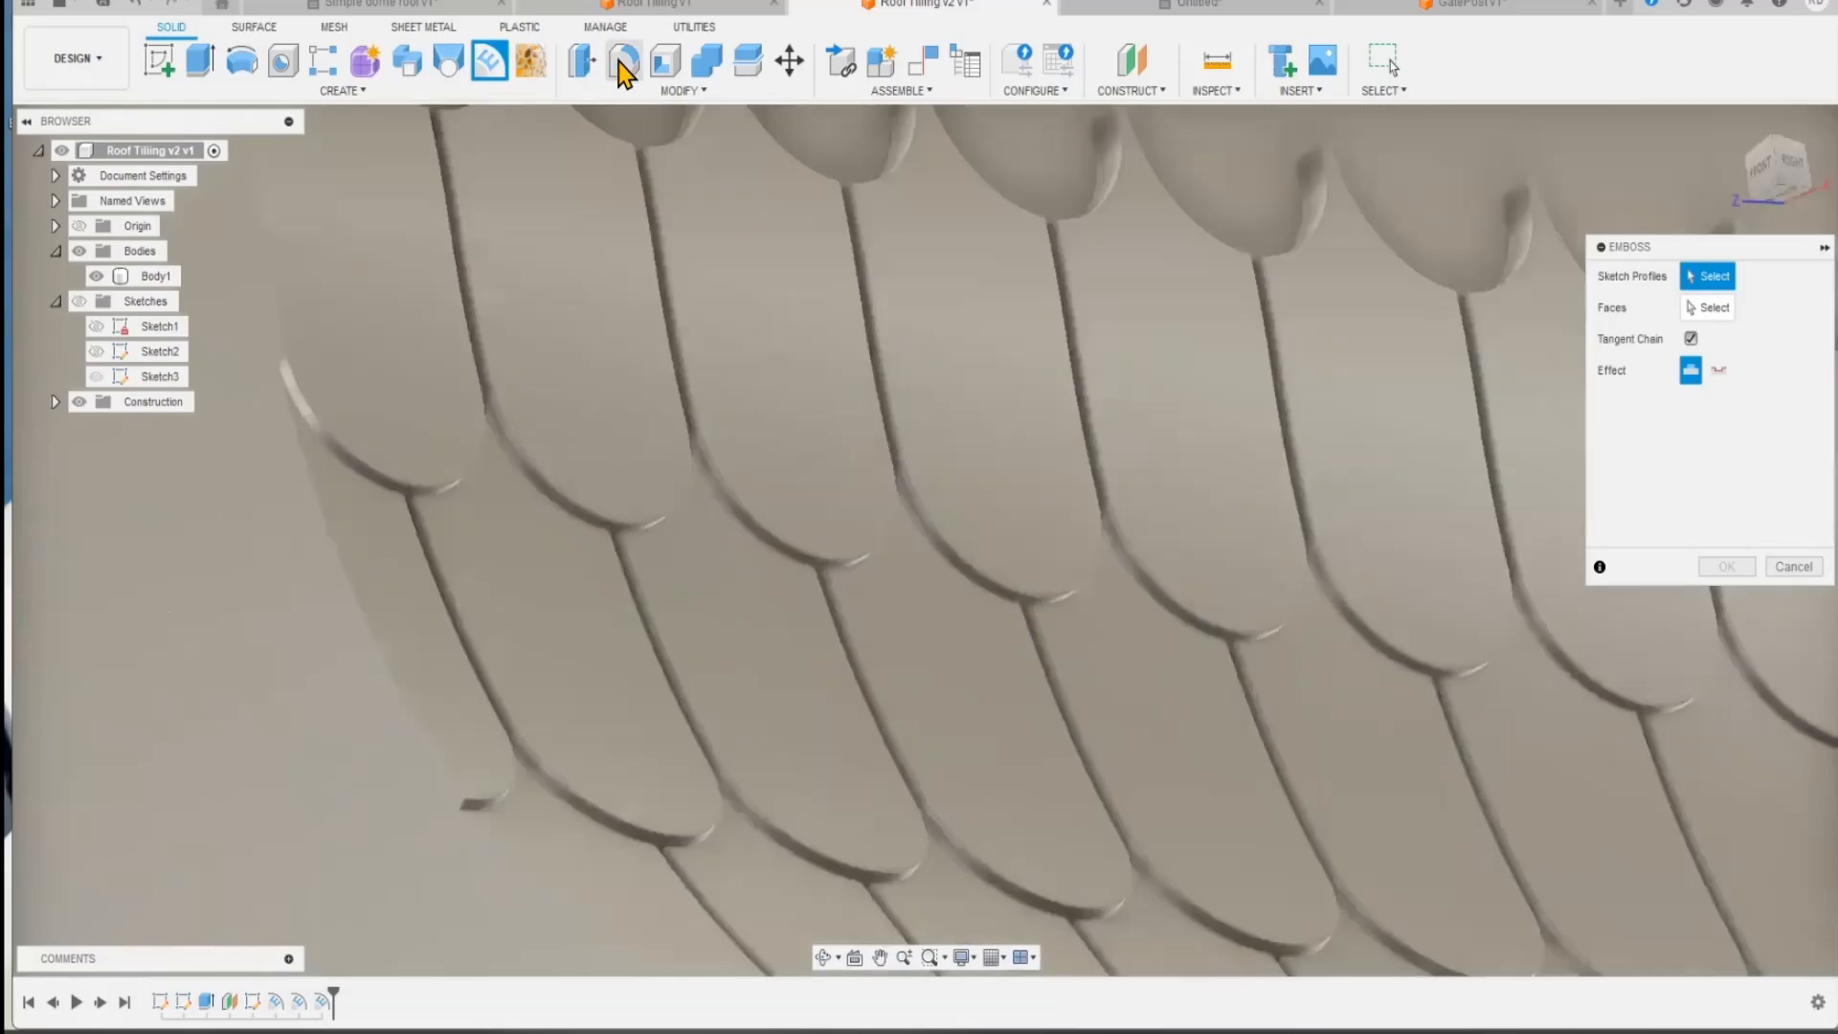
Step: Switch to the Roof Tiling v1 design and examine how its finished tile rows overlap on the curved face
left_click(694, 10)
scroll(882, 533, "up", 6)
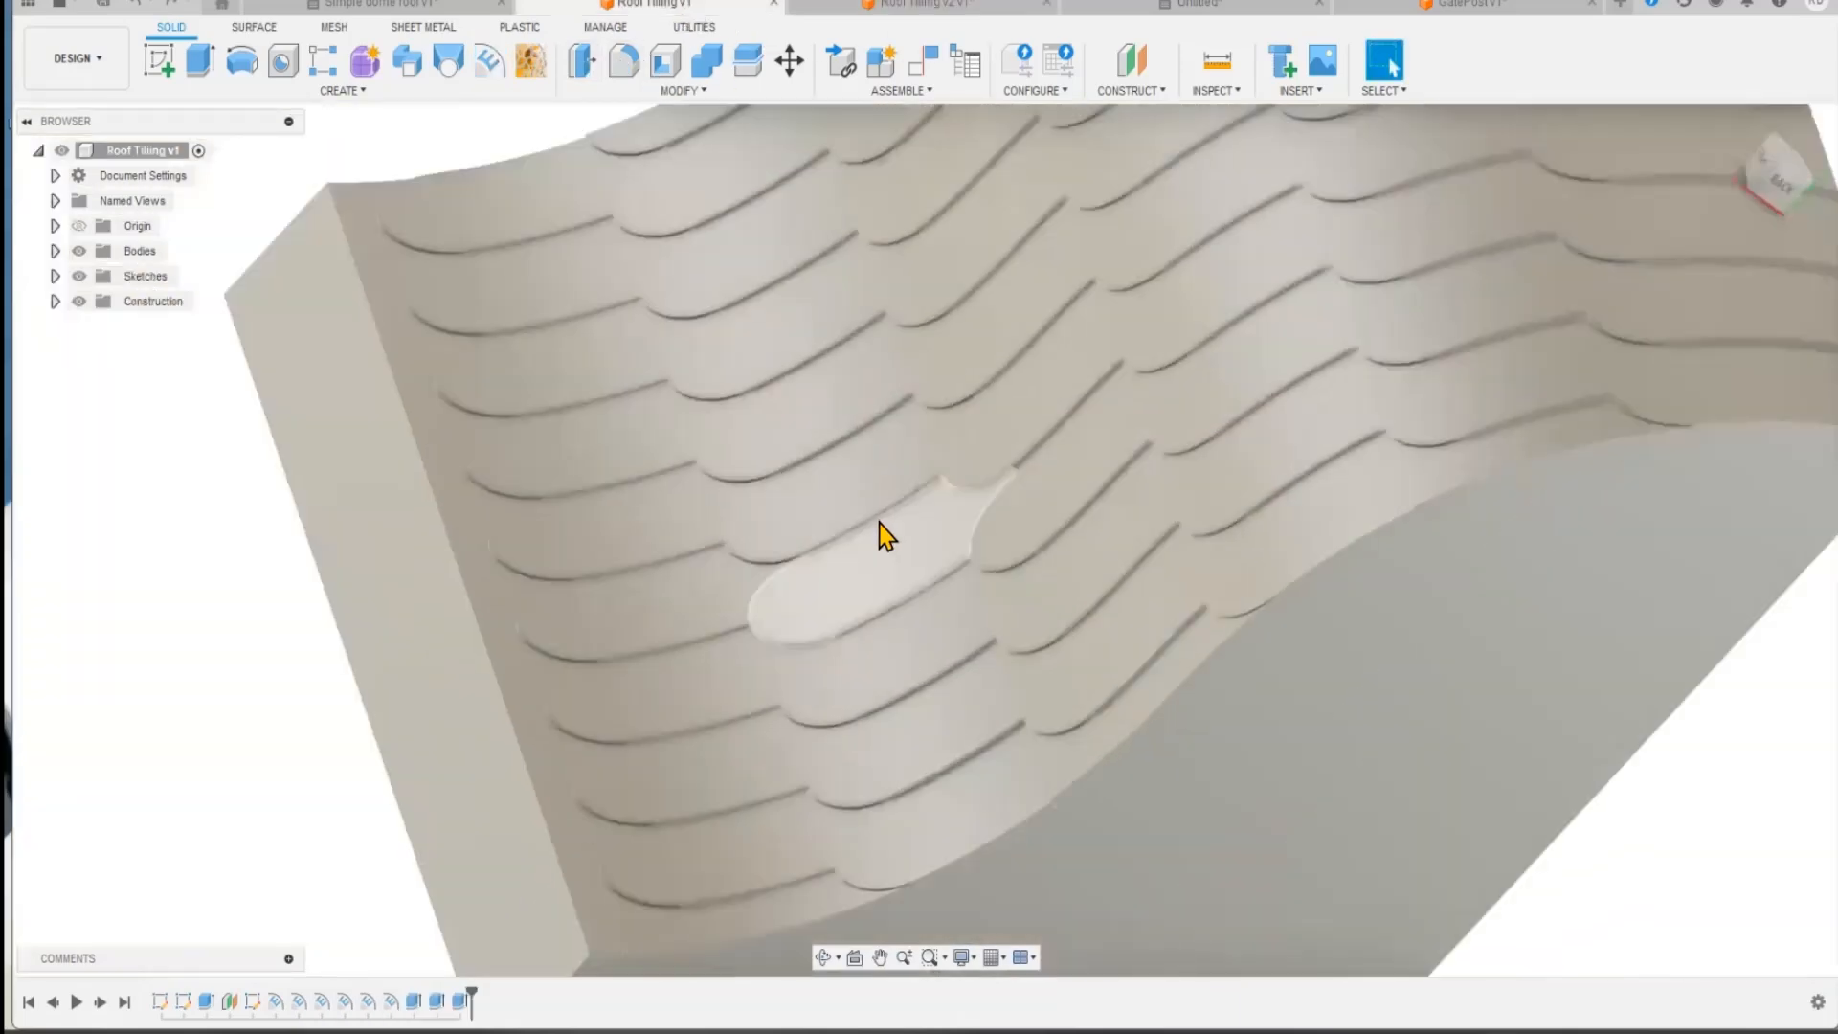
left_click_drag(903, 542, 927, 521)
key("Escape")
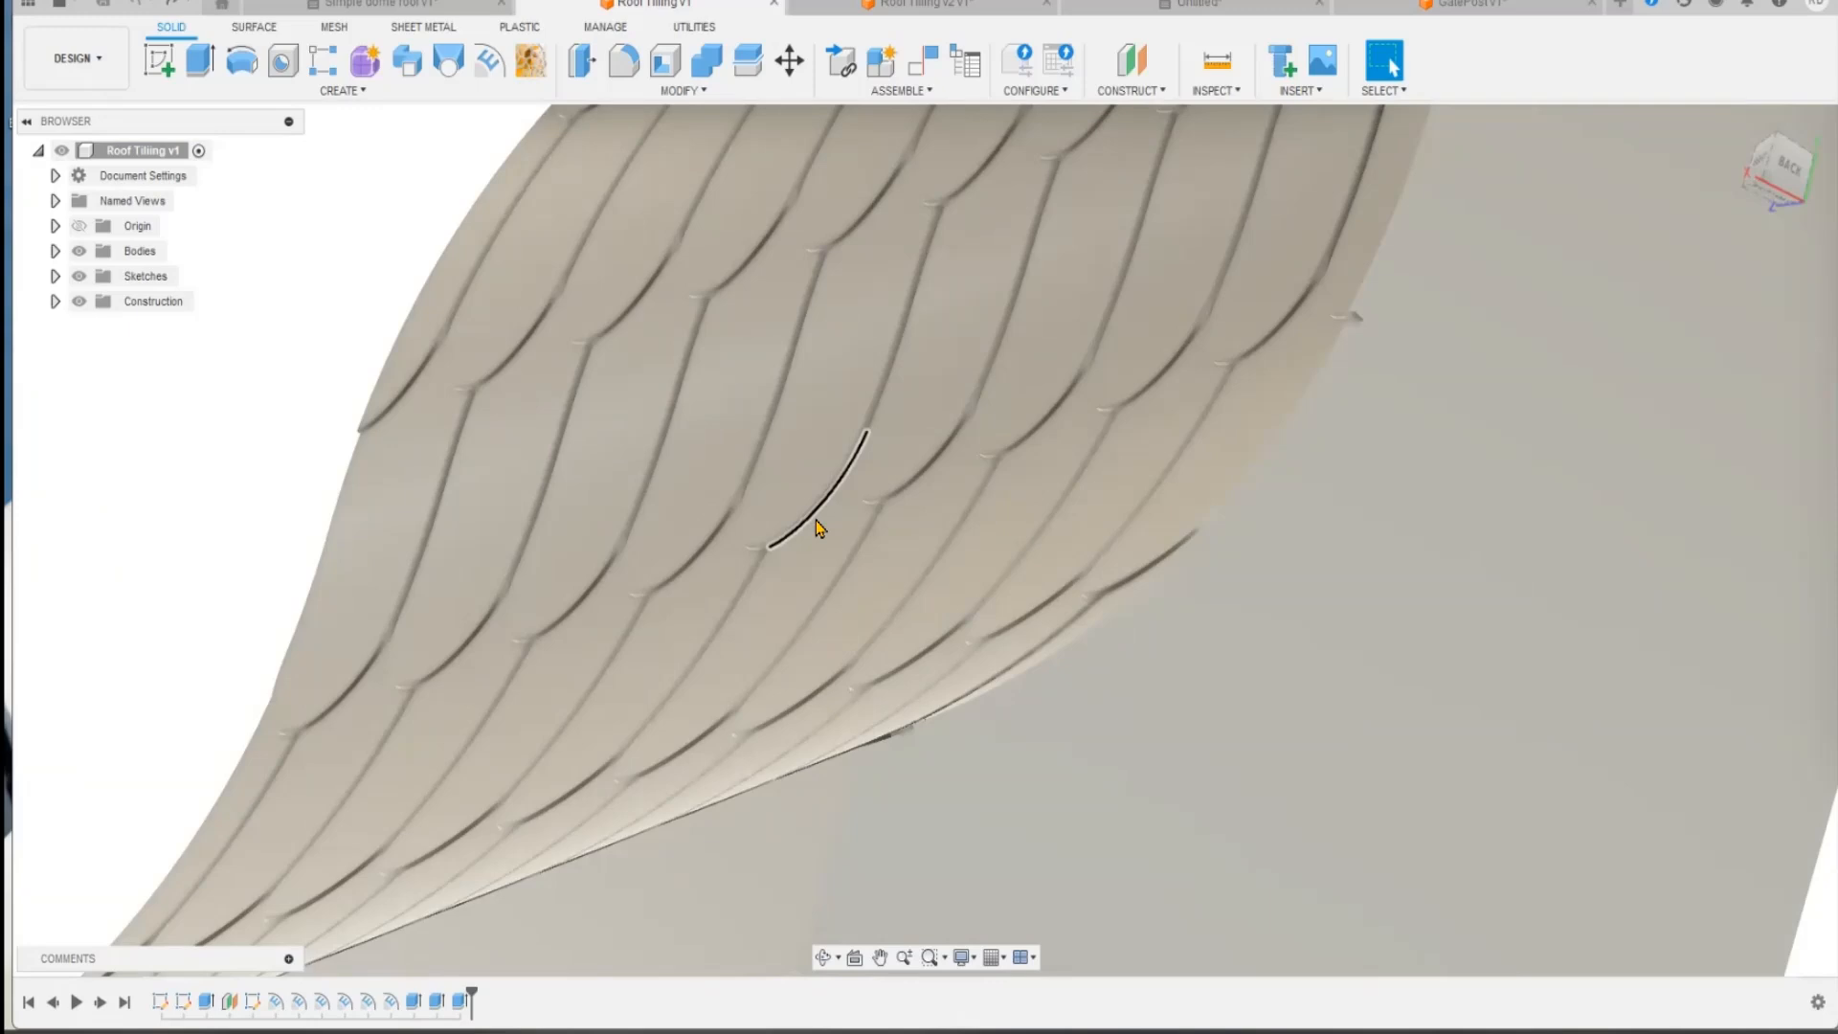
scroll(815, 528, "up", 2)
scroll(815, 529, "down", 4)
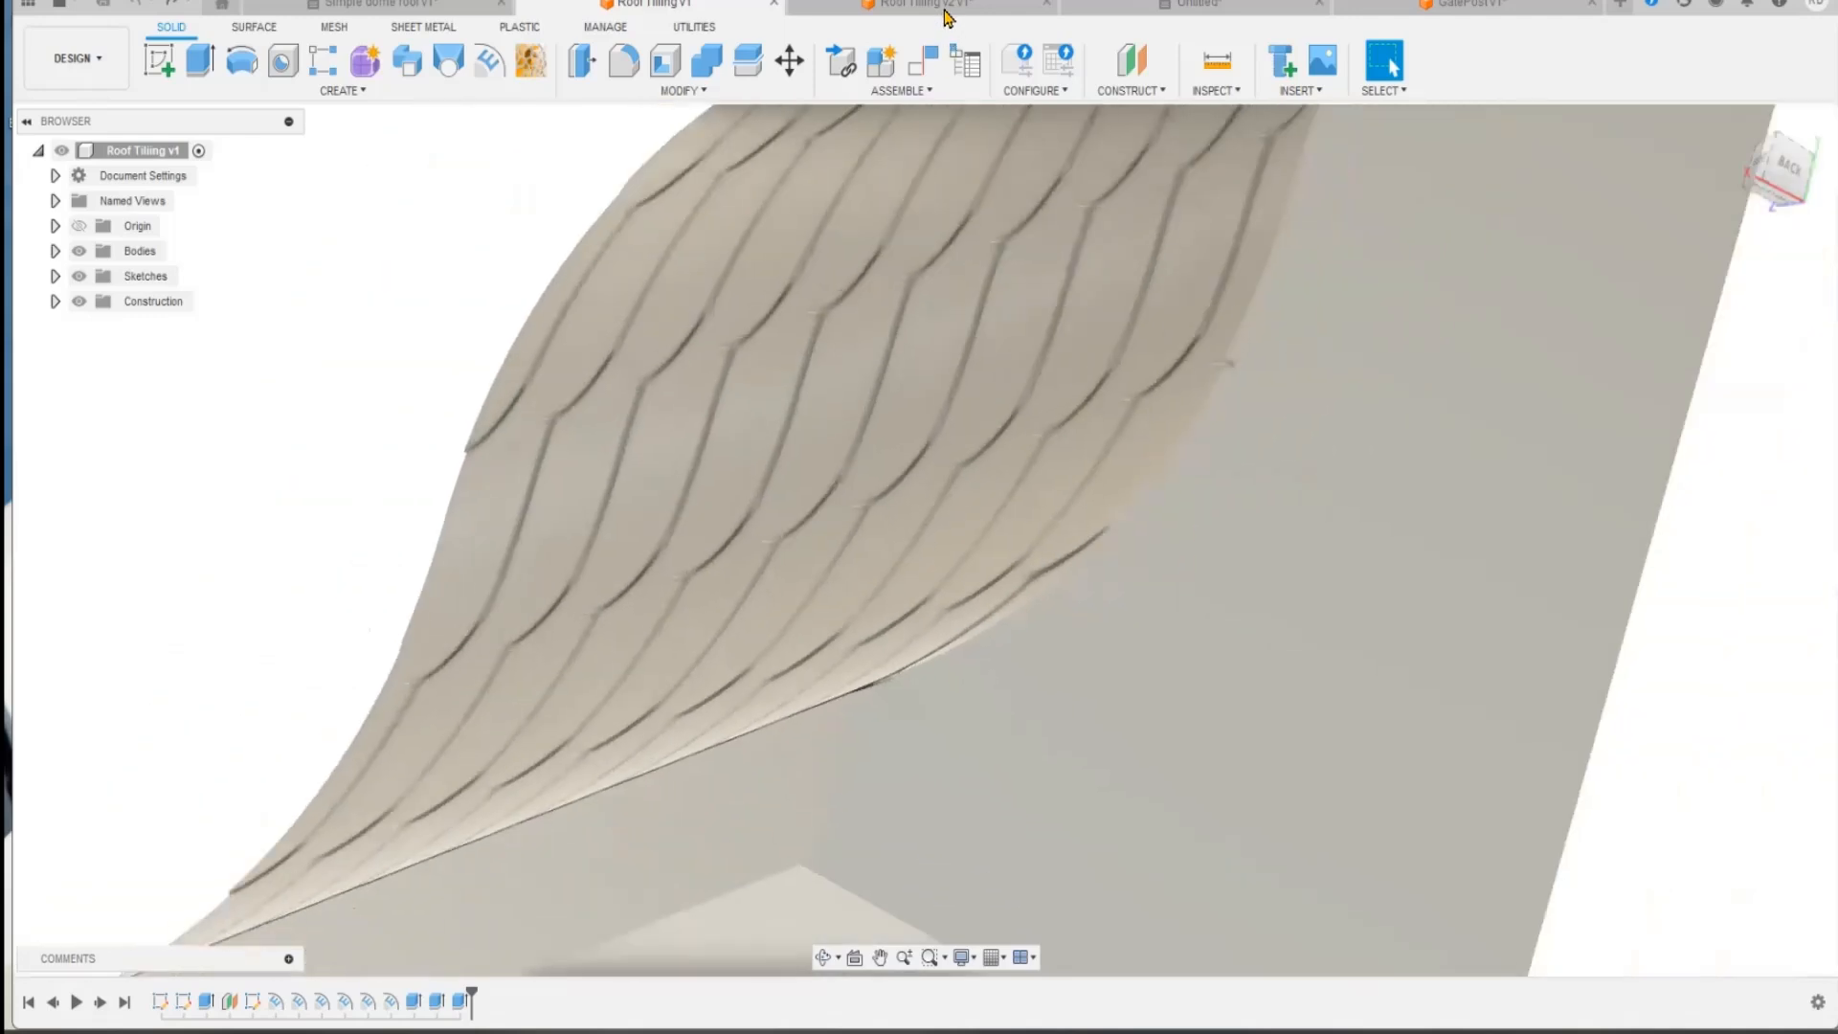
Step: Return to the Roof Tiling v2 design and show the tile sketch again
left_click(948, 11)
scroll(993, 587, "down", 5)
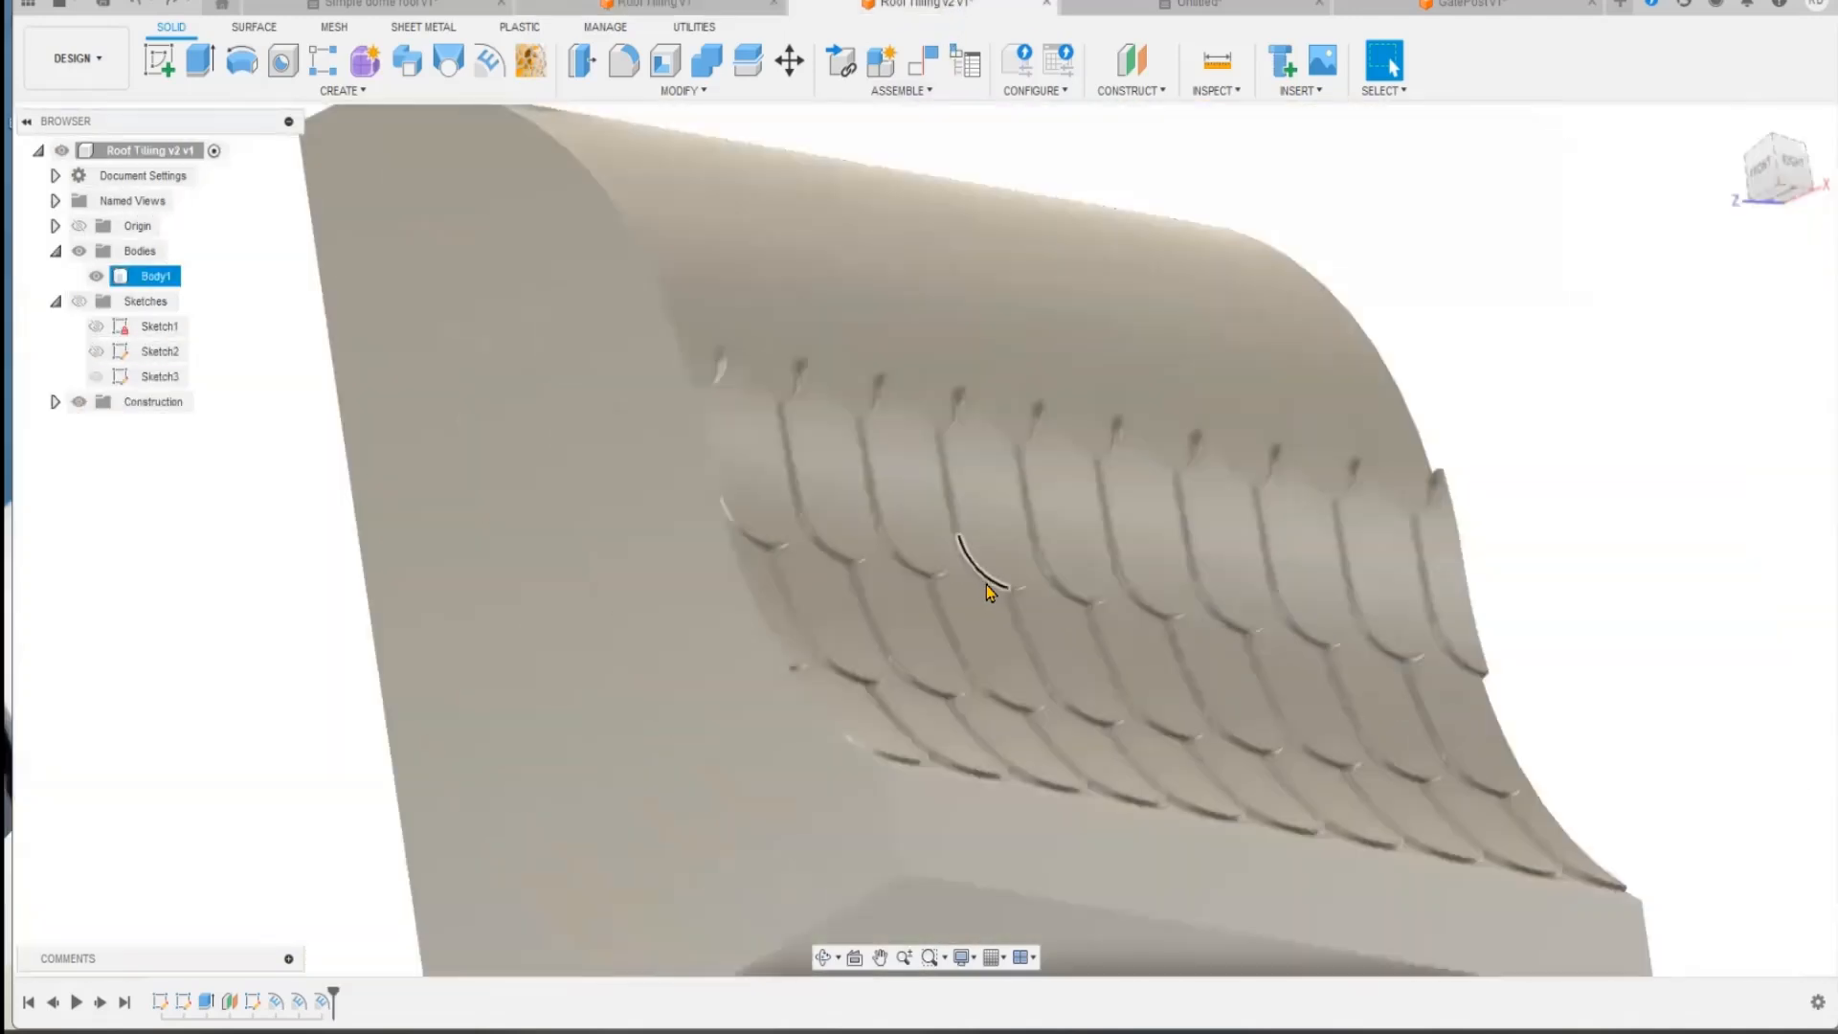
left_click(117, 326)
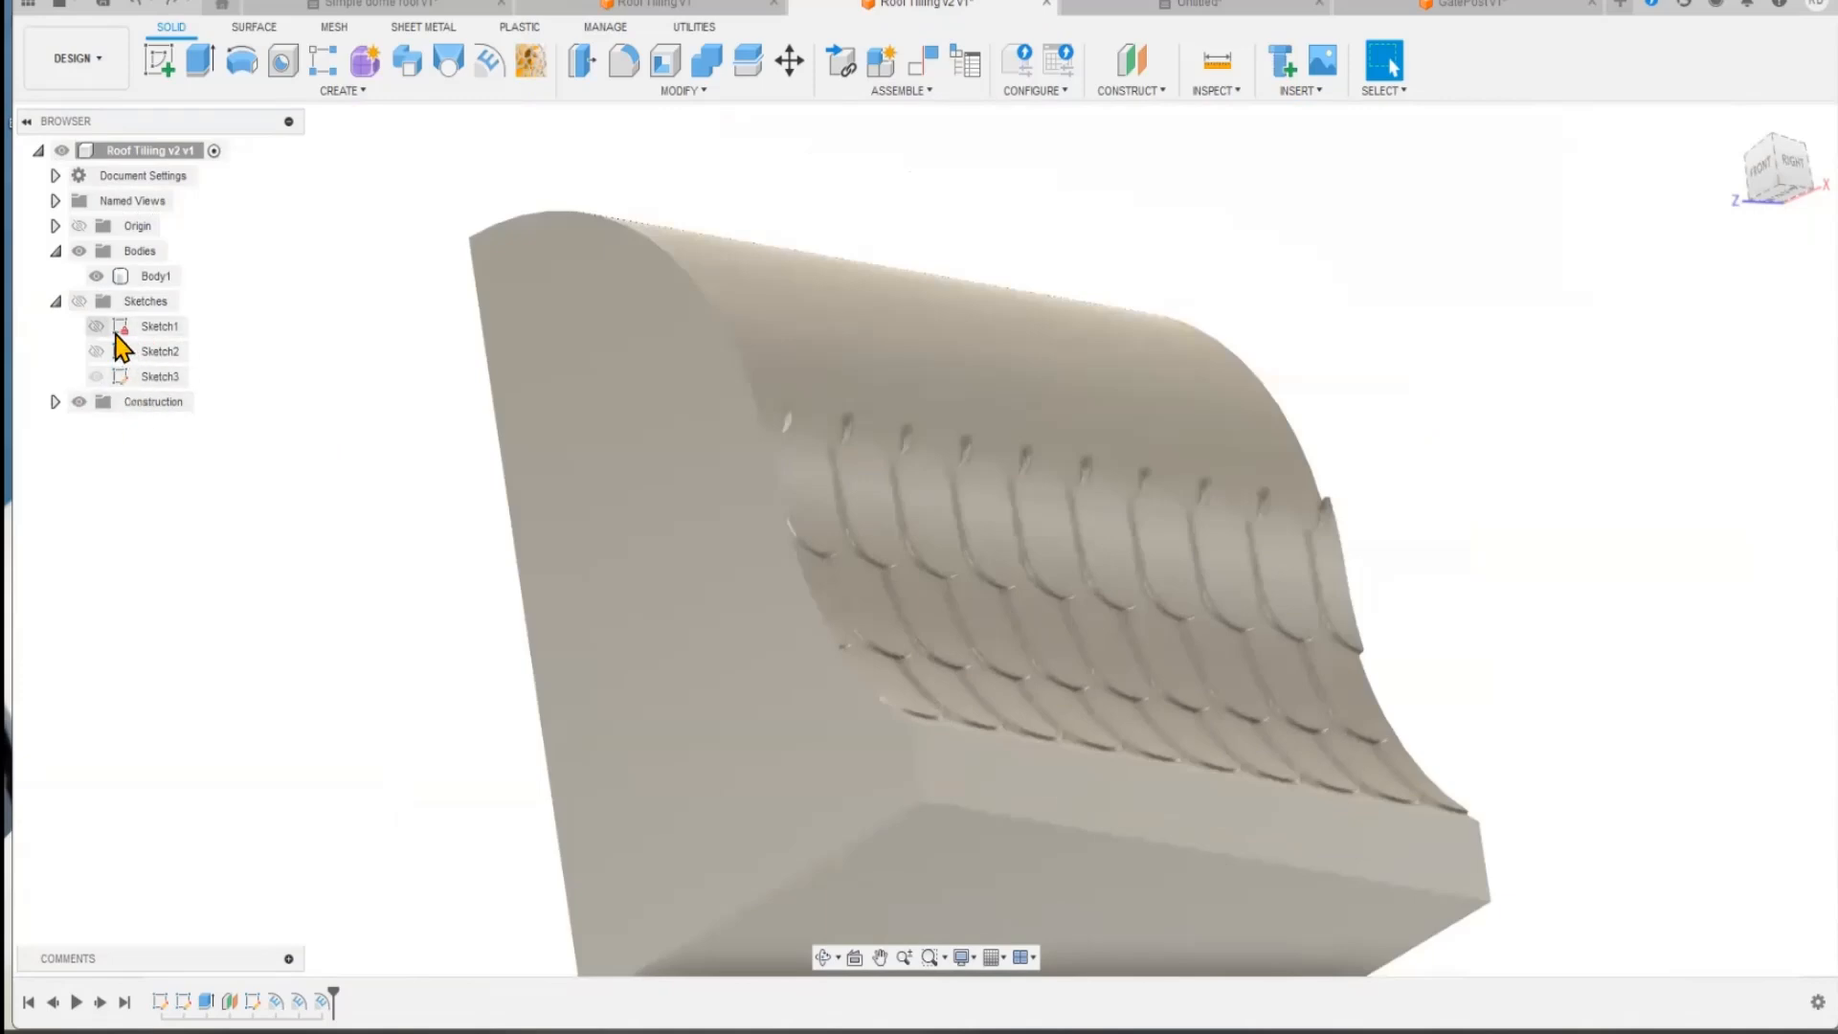
left_click(79, 301)
left_click(905, 702)
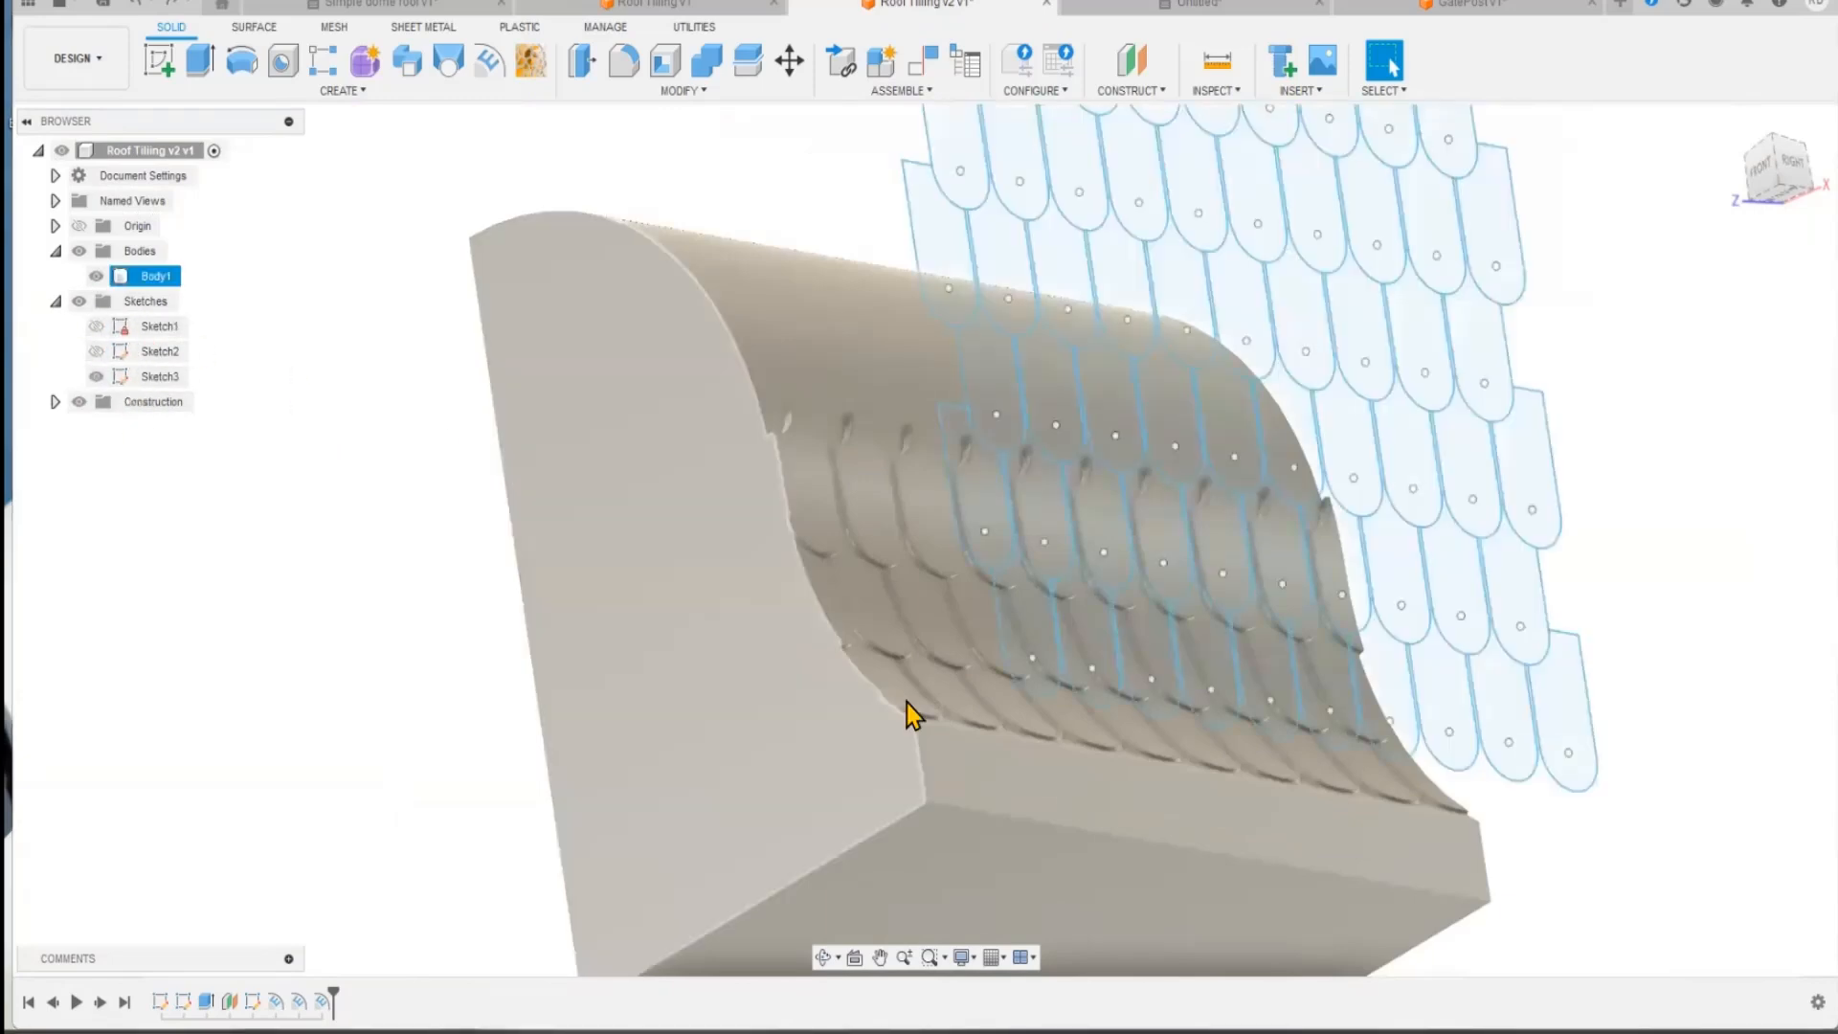
Step: Emboss the ten tile profiles of the second row from the top onto the curved roof face with a depth of 0.75 mm
mouse_move(905, 517)
middle_mouse_down("shift")
mouse_move(840, 751)
mouse_move(1484, 508)
middle_mouse_up("shift")
left_click(1443, 483)
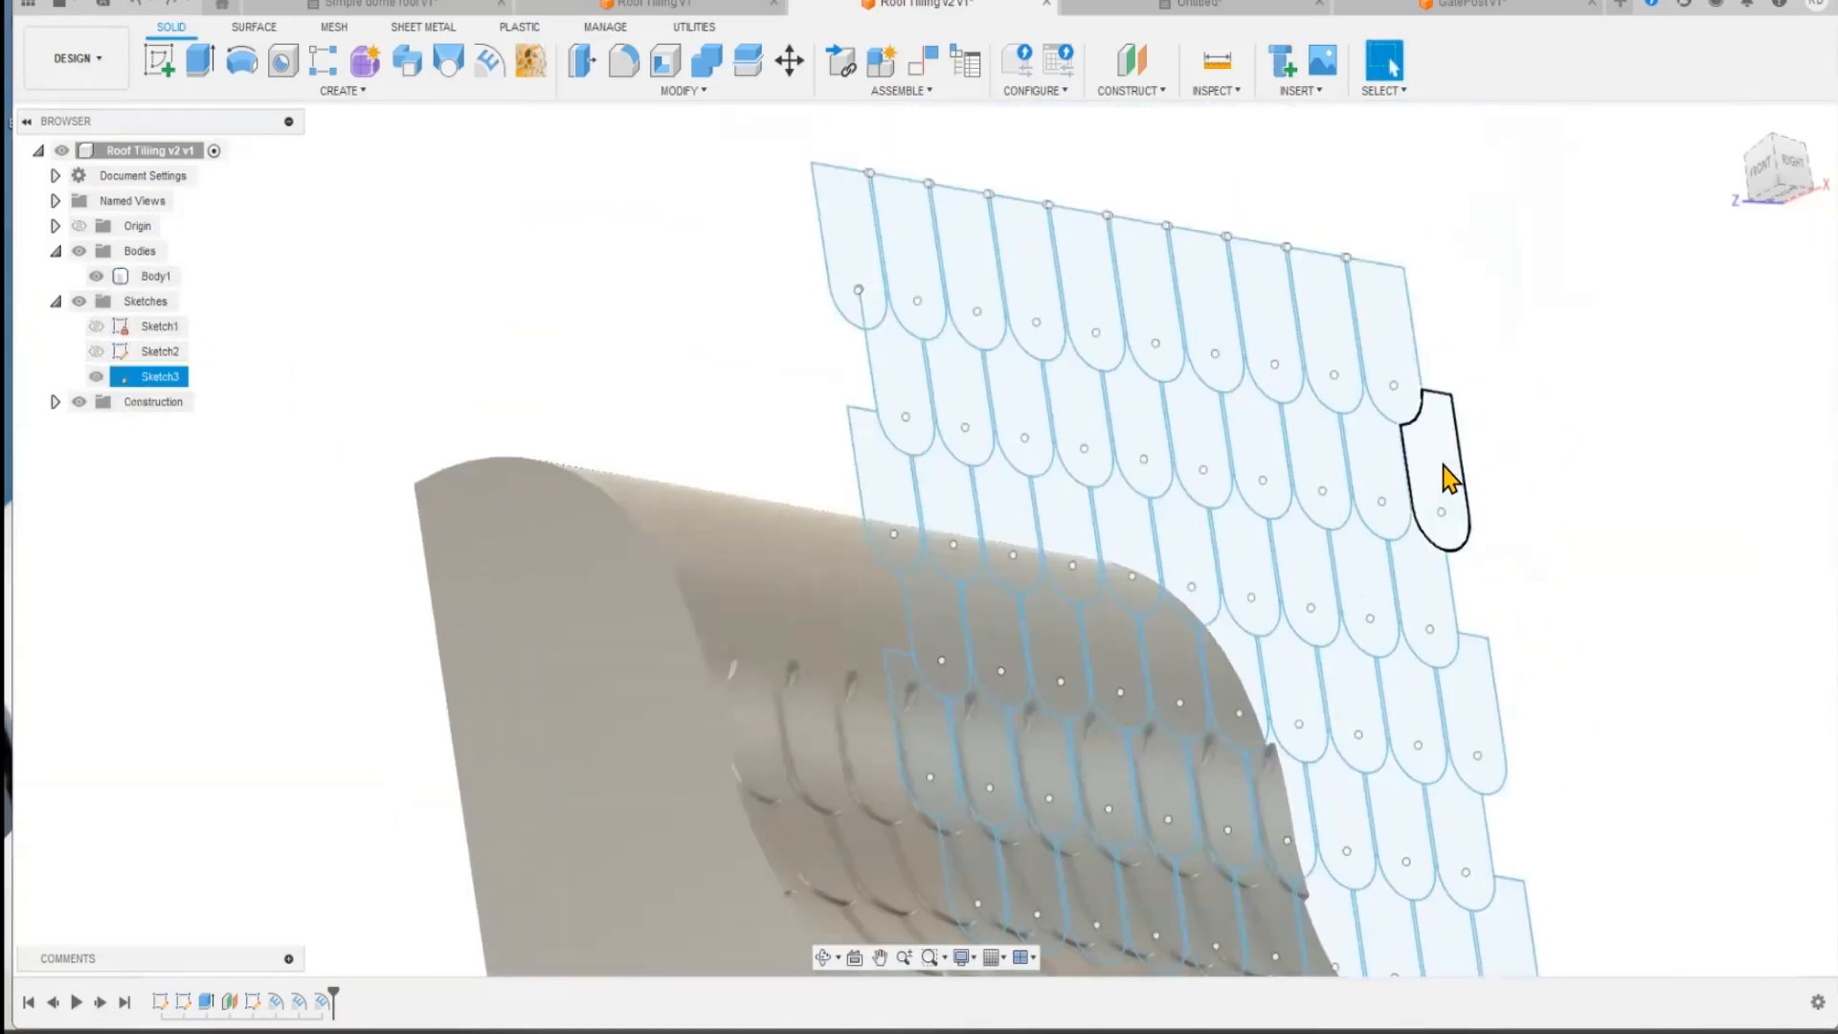
left_click(1372, 482, "ctrl")
left_click(1307, 458, "ctrl")
left_click(1250, 445, "ctrl")
left_click(1191, 440, "ctrl")
left_click(1132, 440, "ctrl")
left_click(1078, 422, "ctrl")
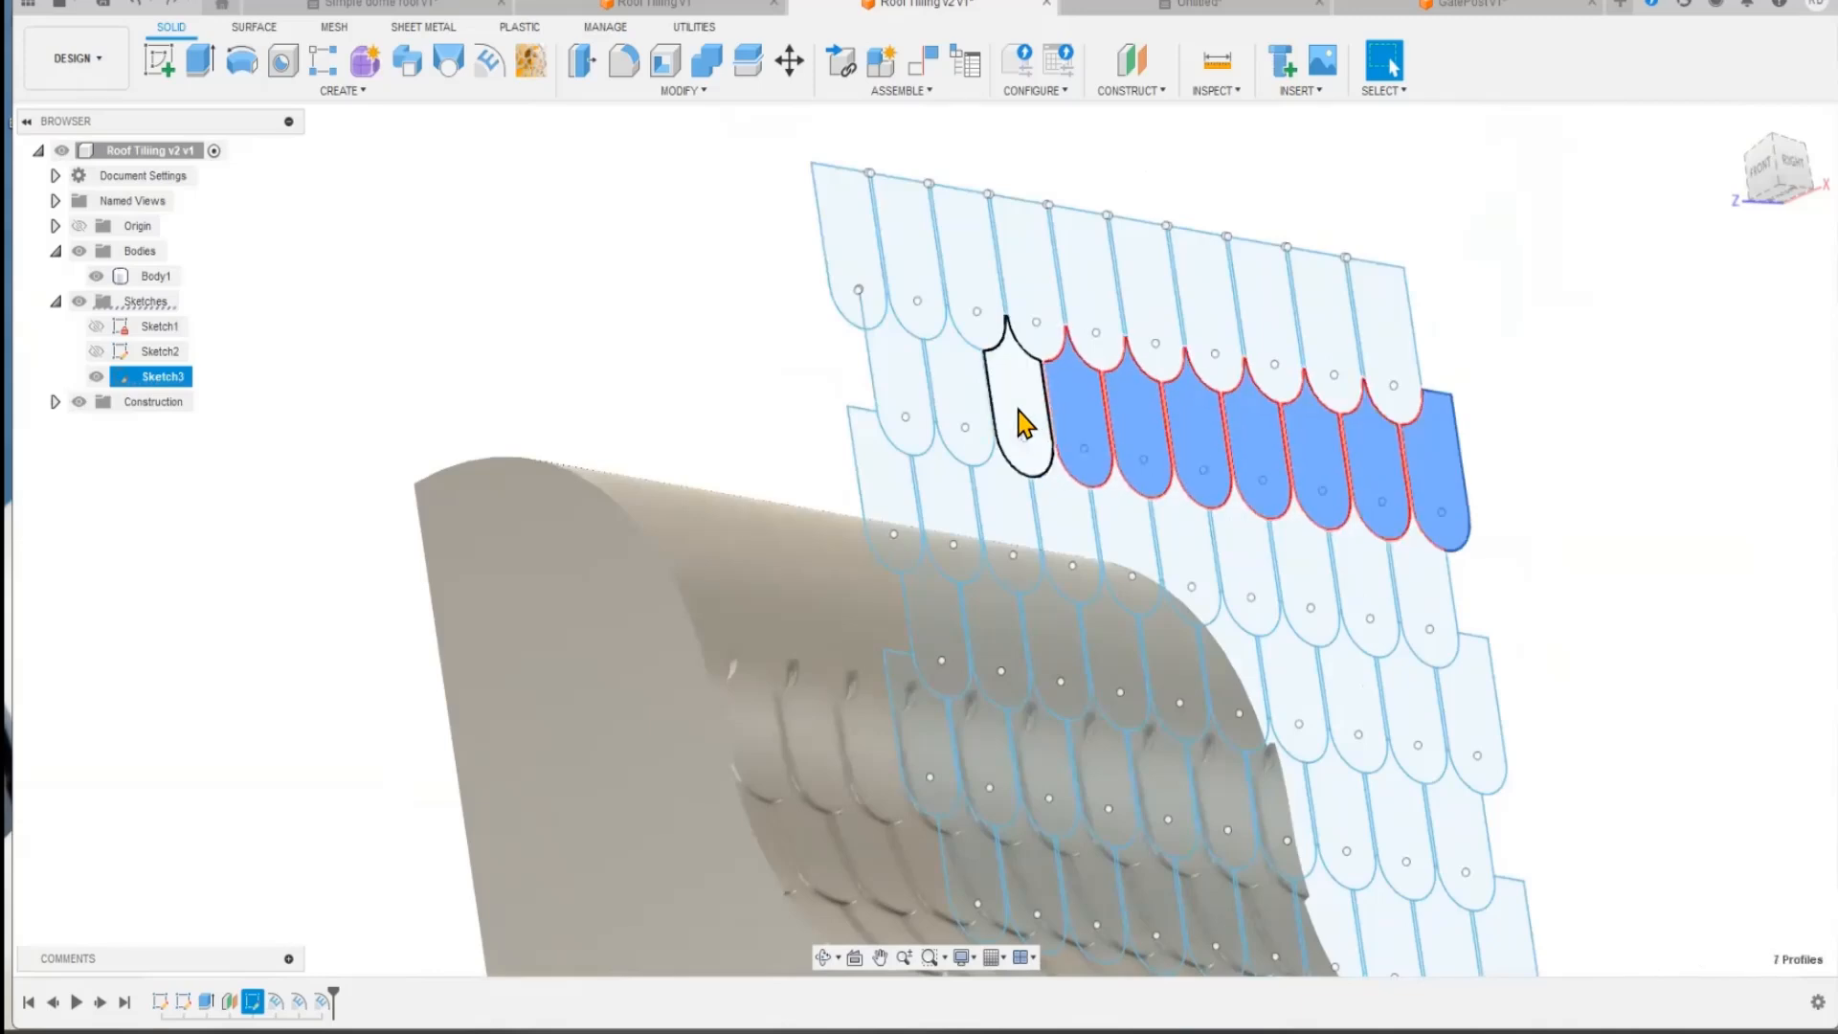
left_click(1025, 418, "ctrl")
left_click(968, 400, "ctrl")
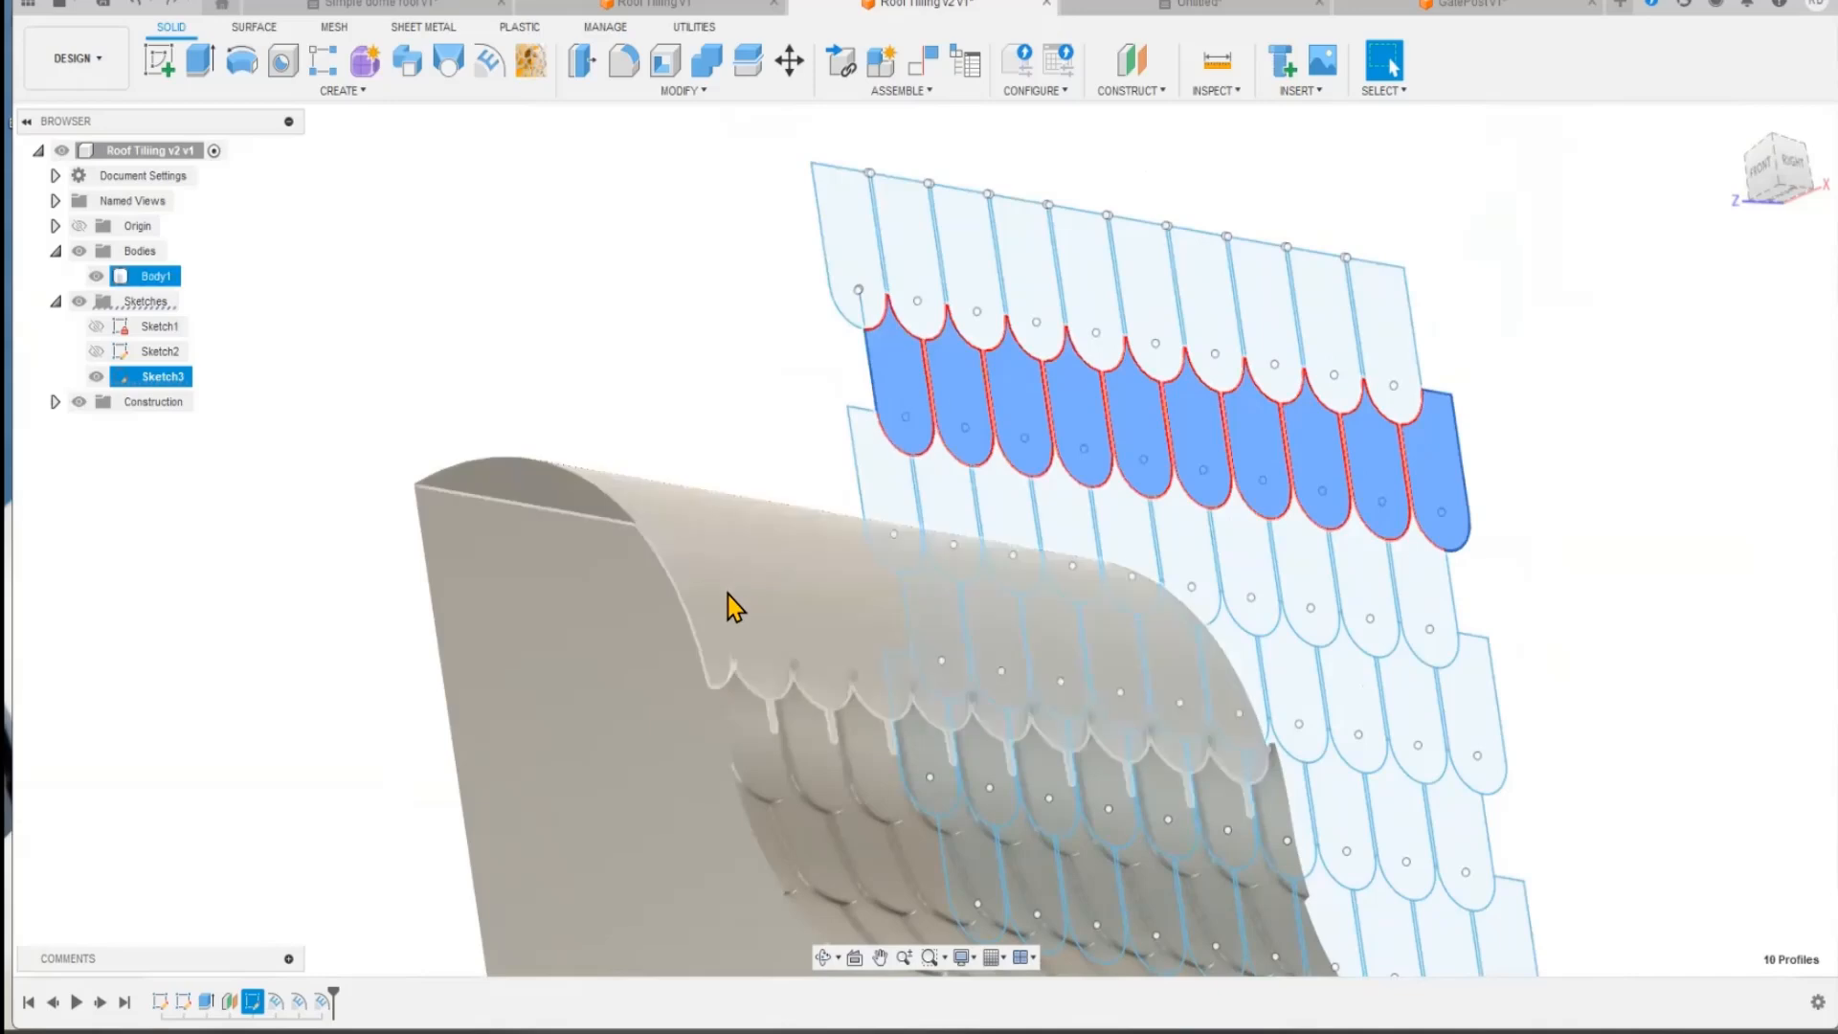
left_click(594, 299)
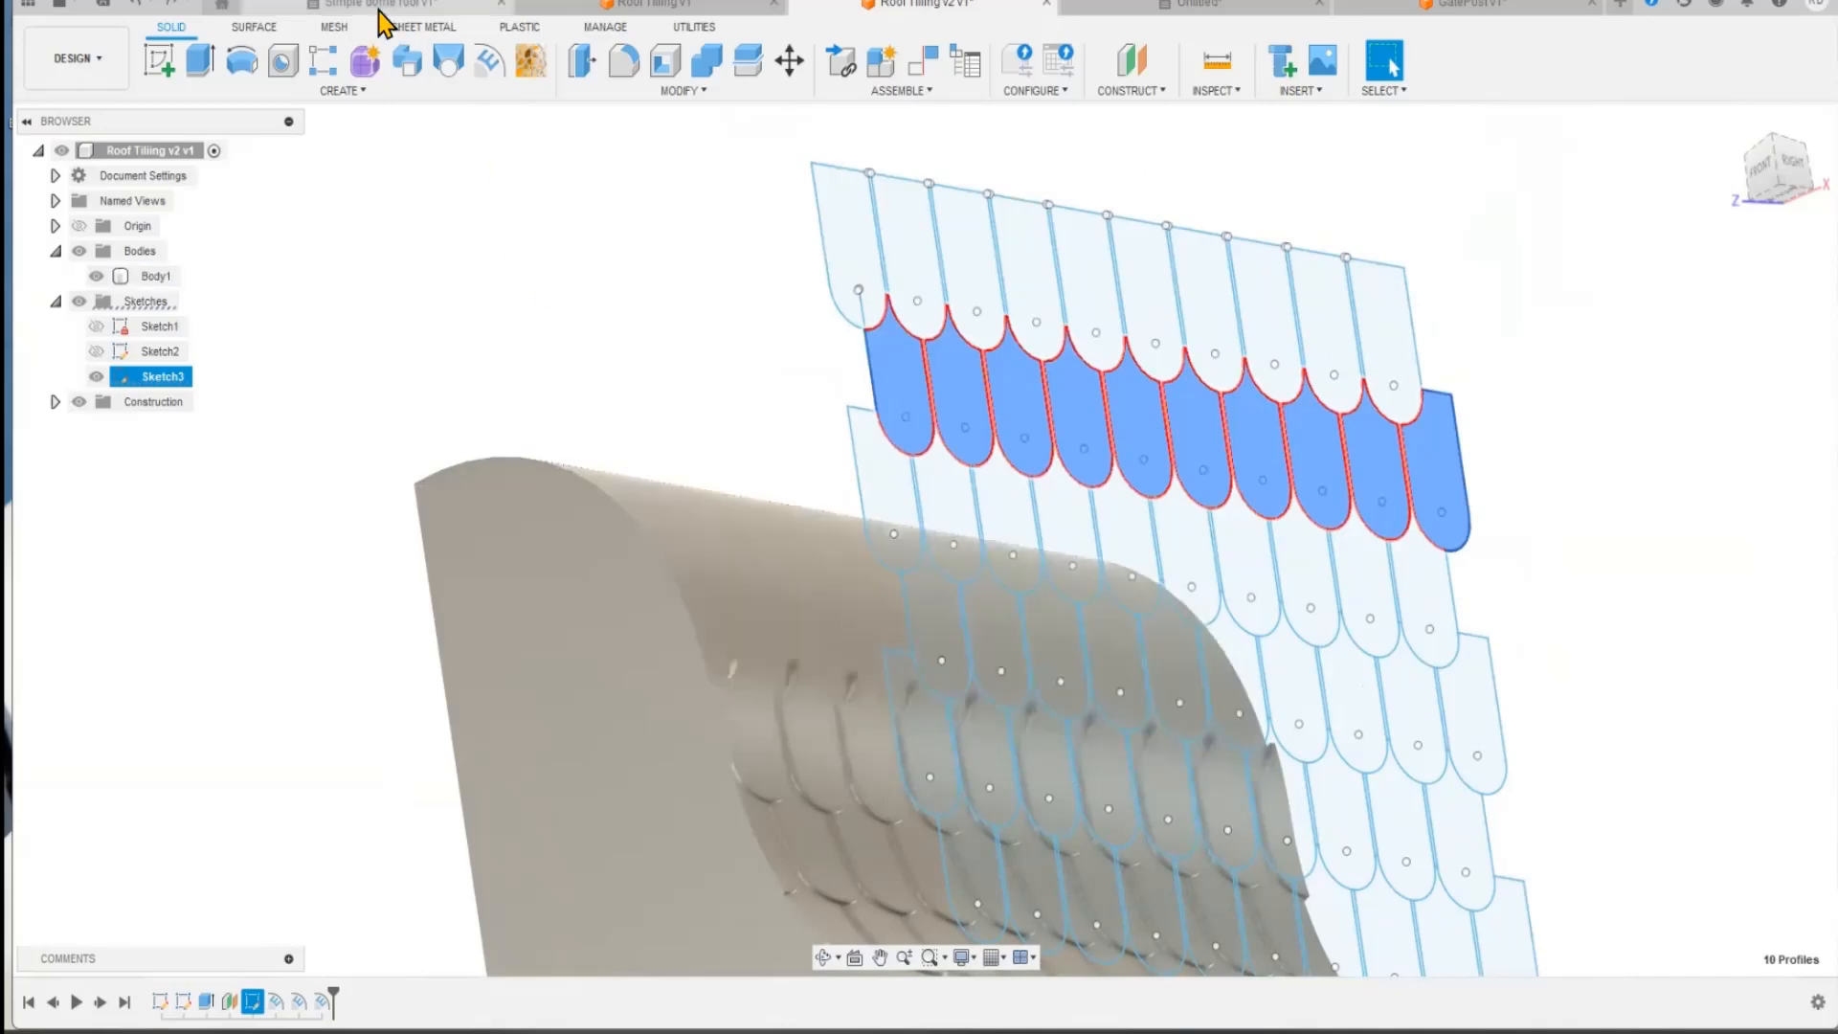
left_click(485, 63)
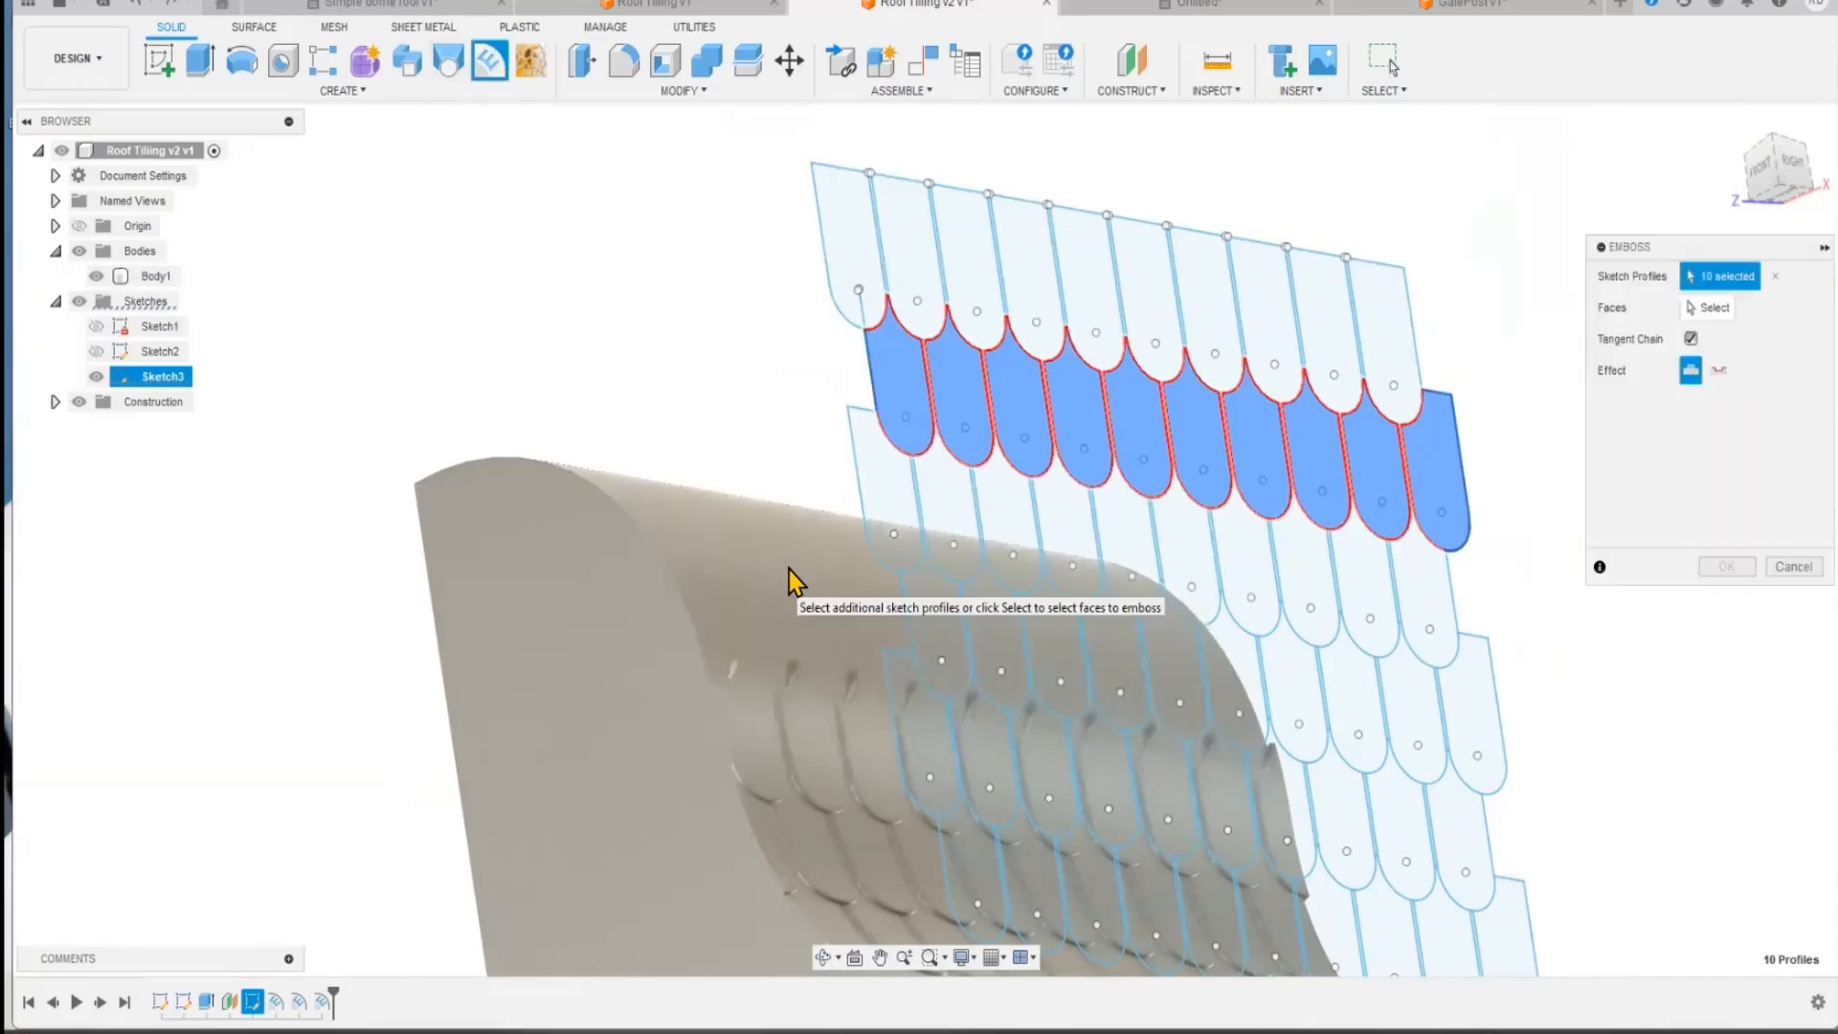
left_click(1709, 307)
left_click(809, 560)
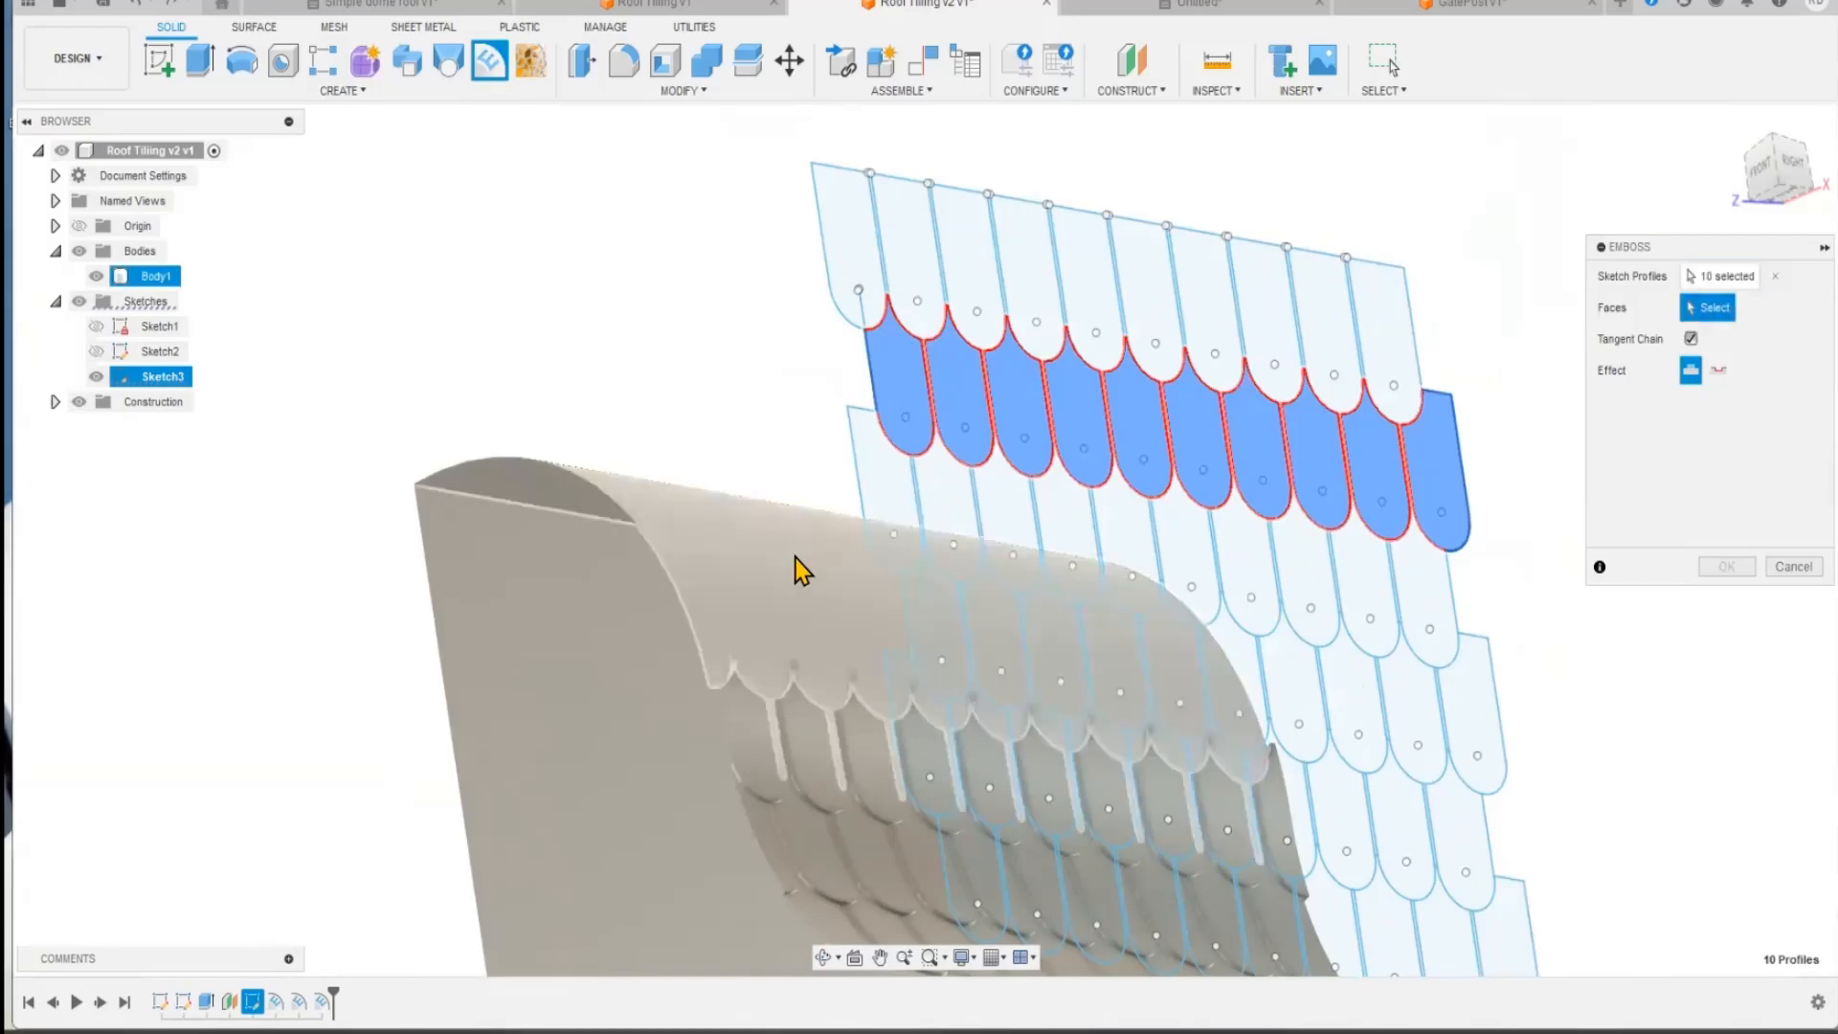
middle_click_drag(655, 349, 607, 467, "shift")
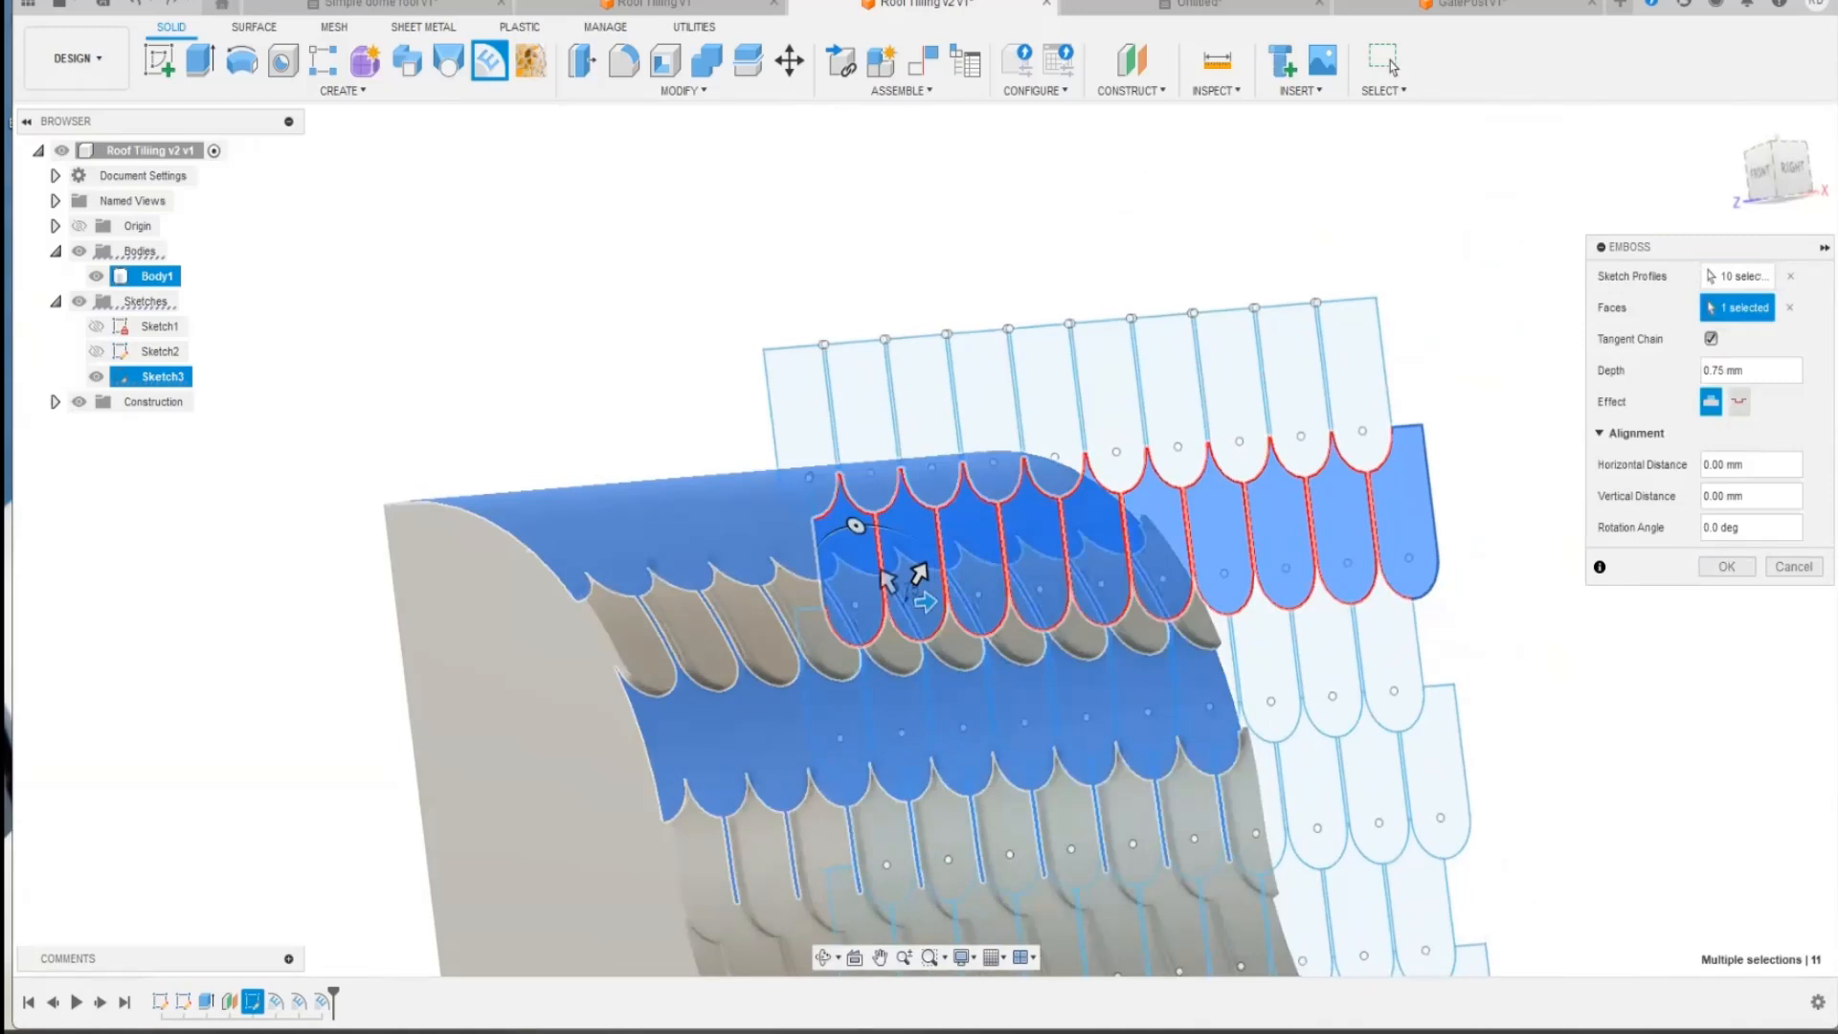
key("Return")
Step: Set up an emboss of the ten top-row tile profiles on the upper curved roof face with a depth of 1.25 mm
left_click(1346, 383)
left_click(1285, 364, "ctrl")
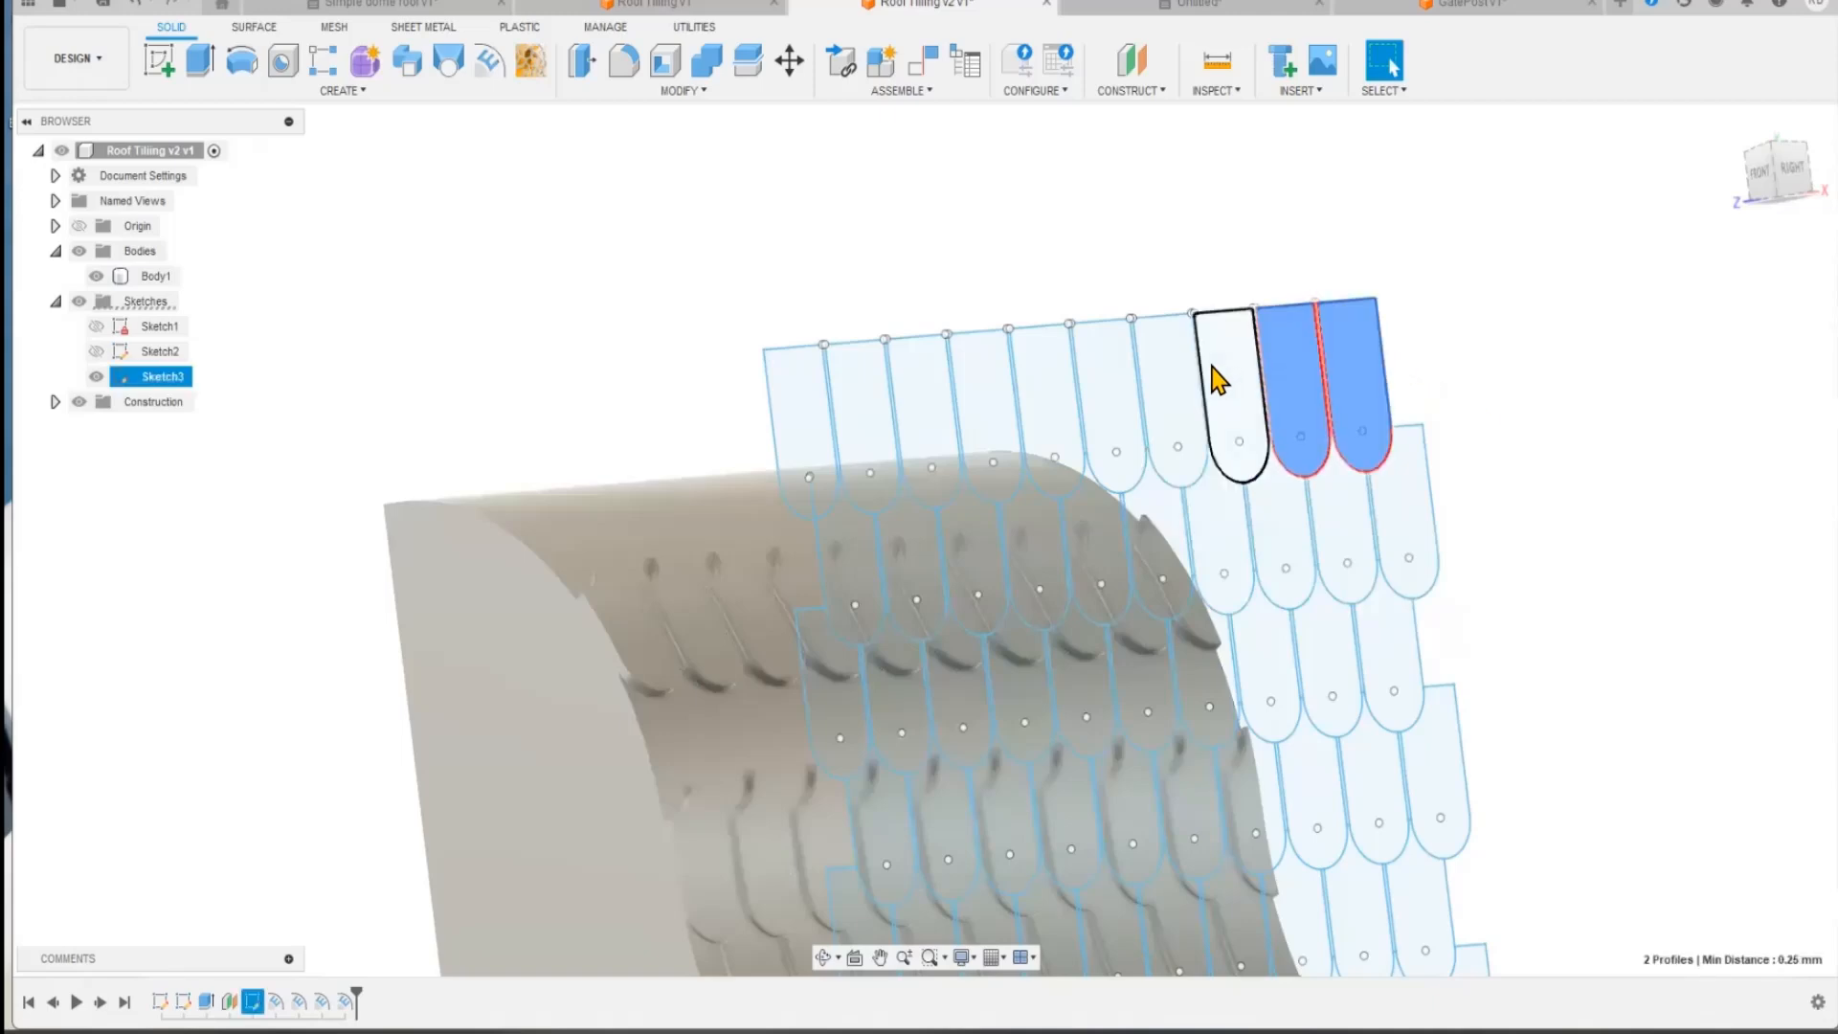
left_click(1212, 362, "ctrl")
left_click(1160, 364, "ctrl")
left_click(1095, 362, "ctrl")
left_click(1038, 372, "ctrl")
left_click(993, 402, "ctrl")
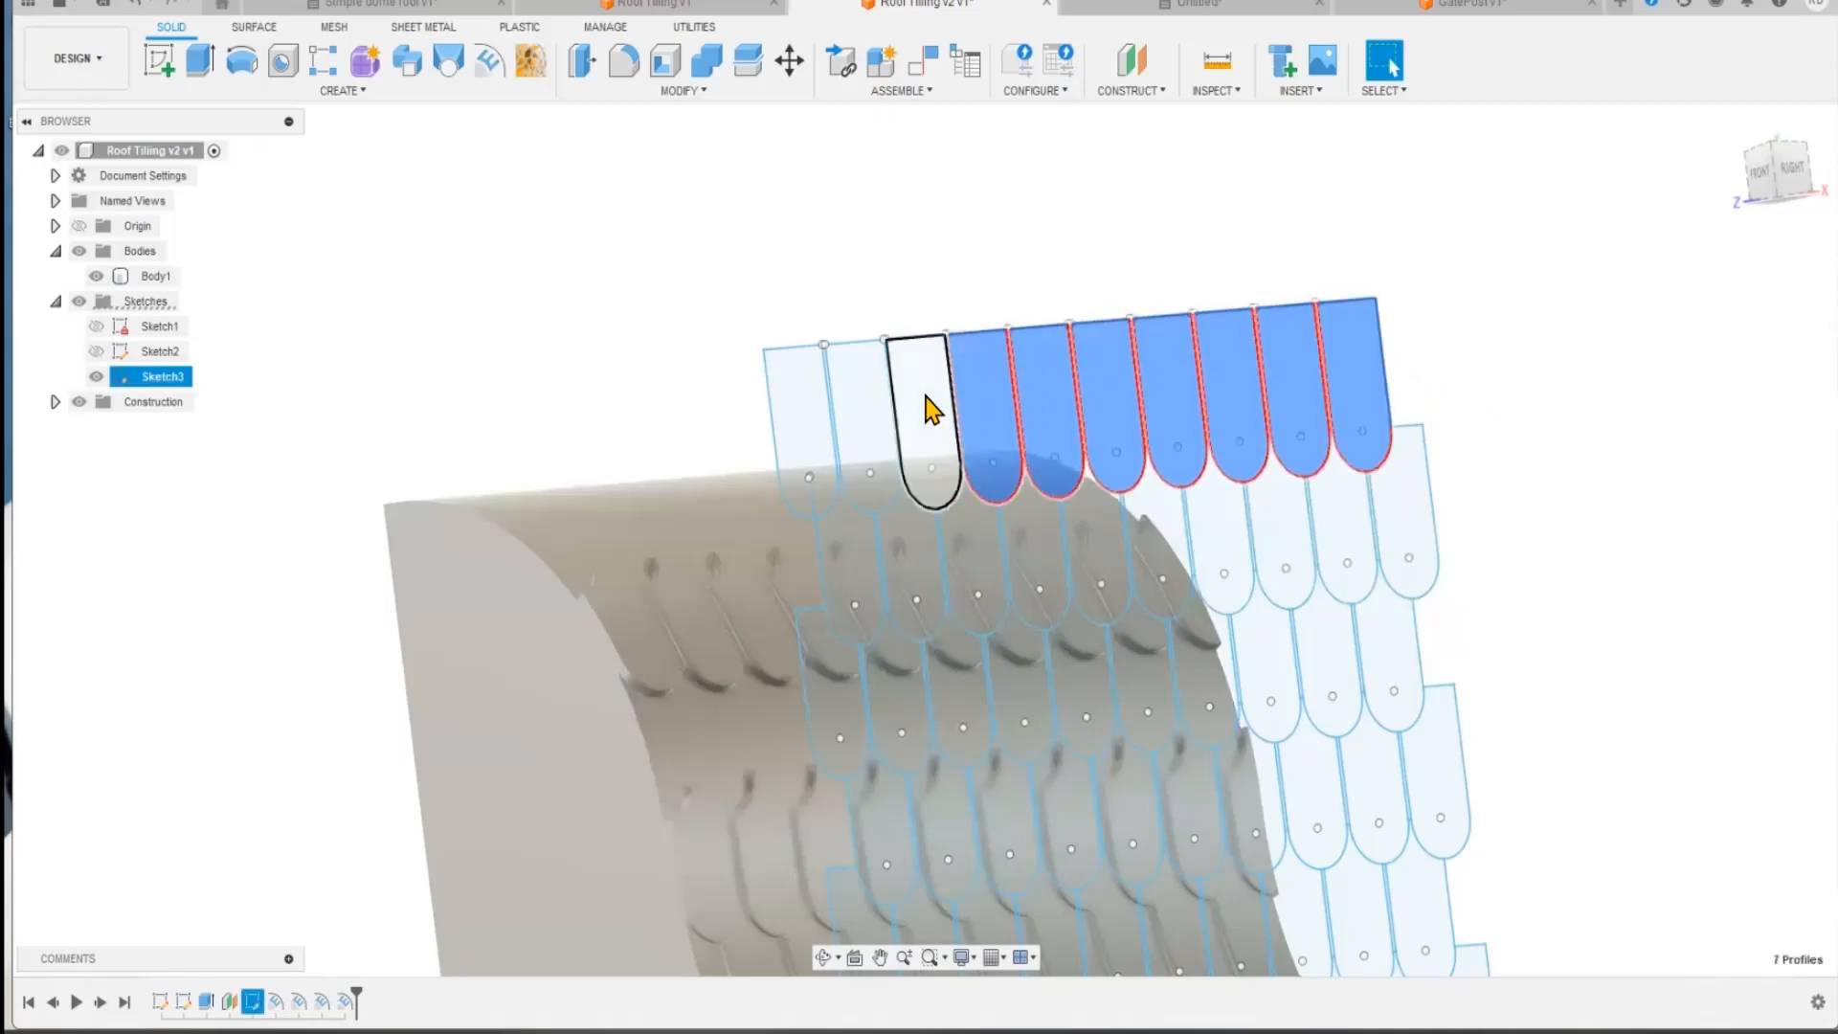
left_click(931, 411, "ctrl")
left_click(862, 419, "ctrl")
left_click(813, 426, "ctrl")
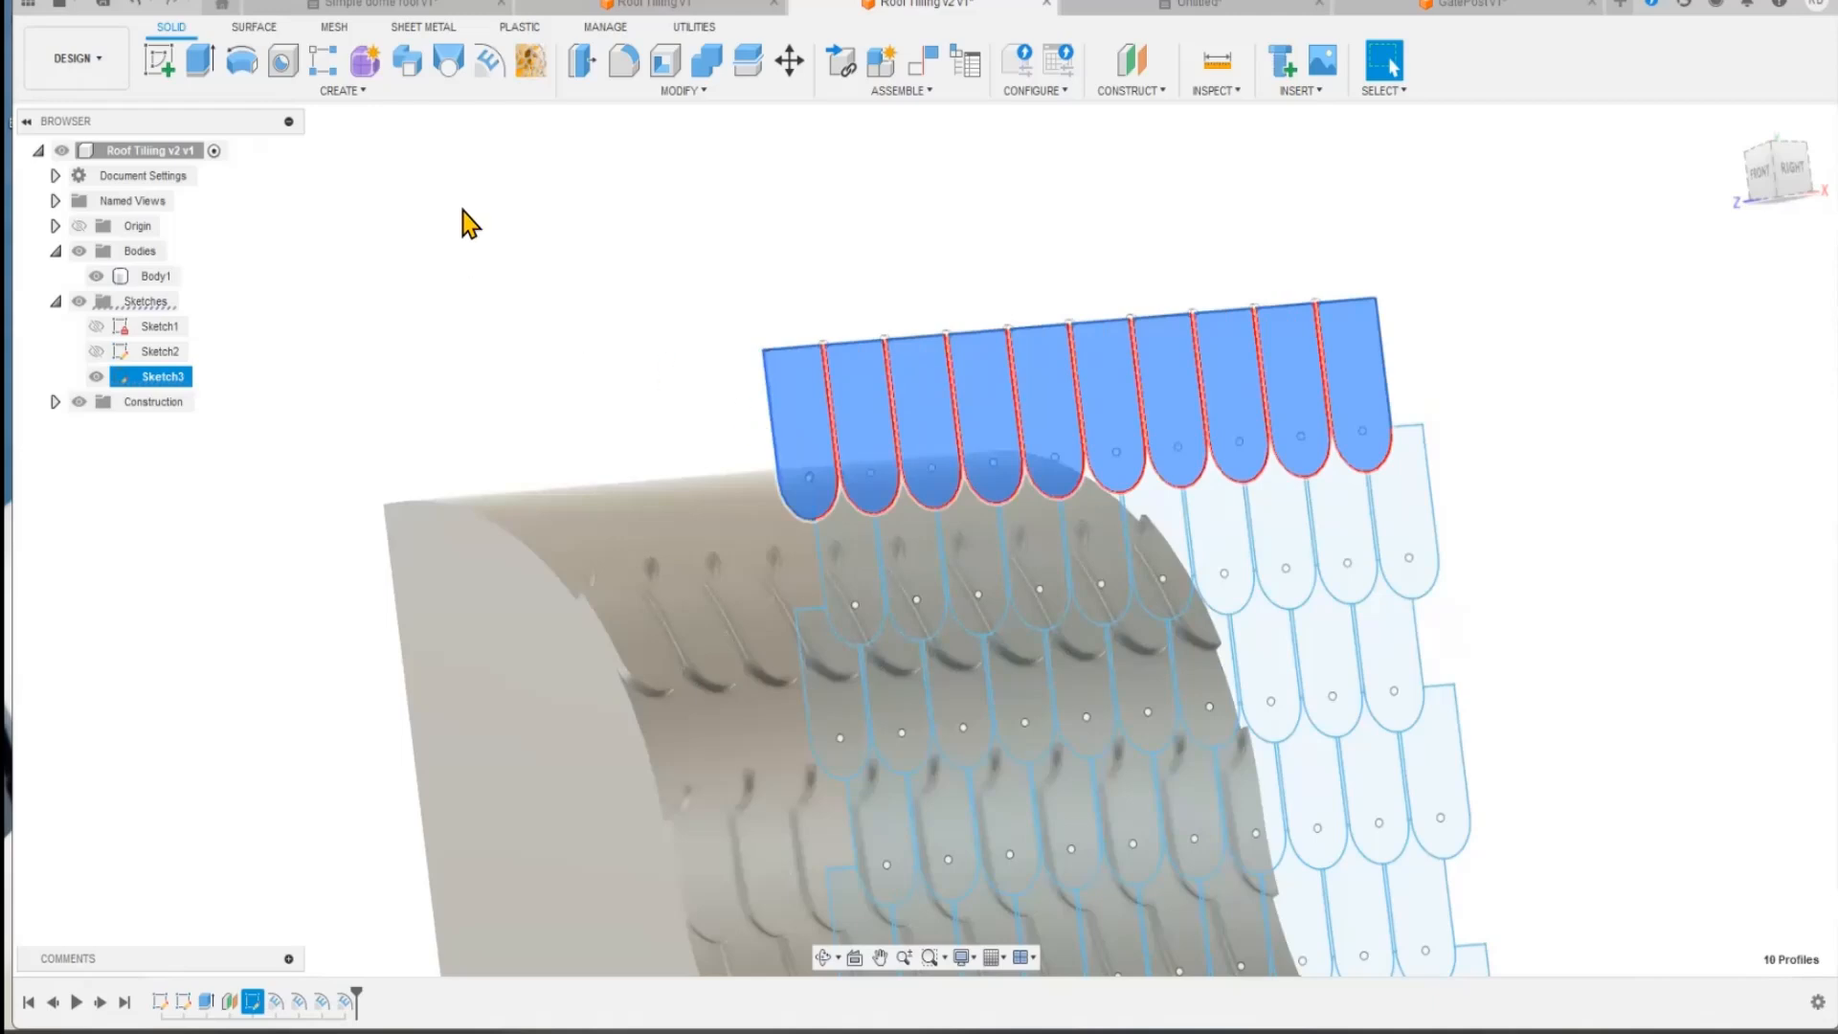
left_click(488, 63)
left_click(1708, 307)
left_click(730, 505)
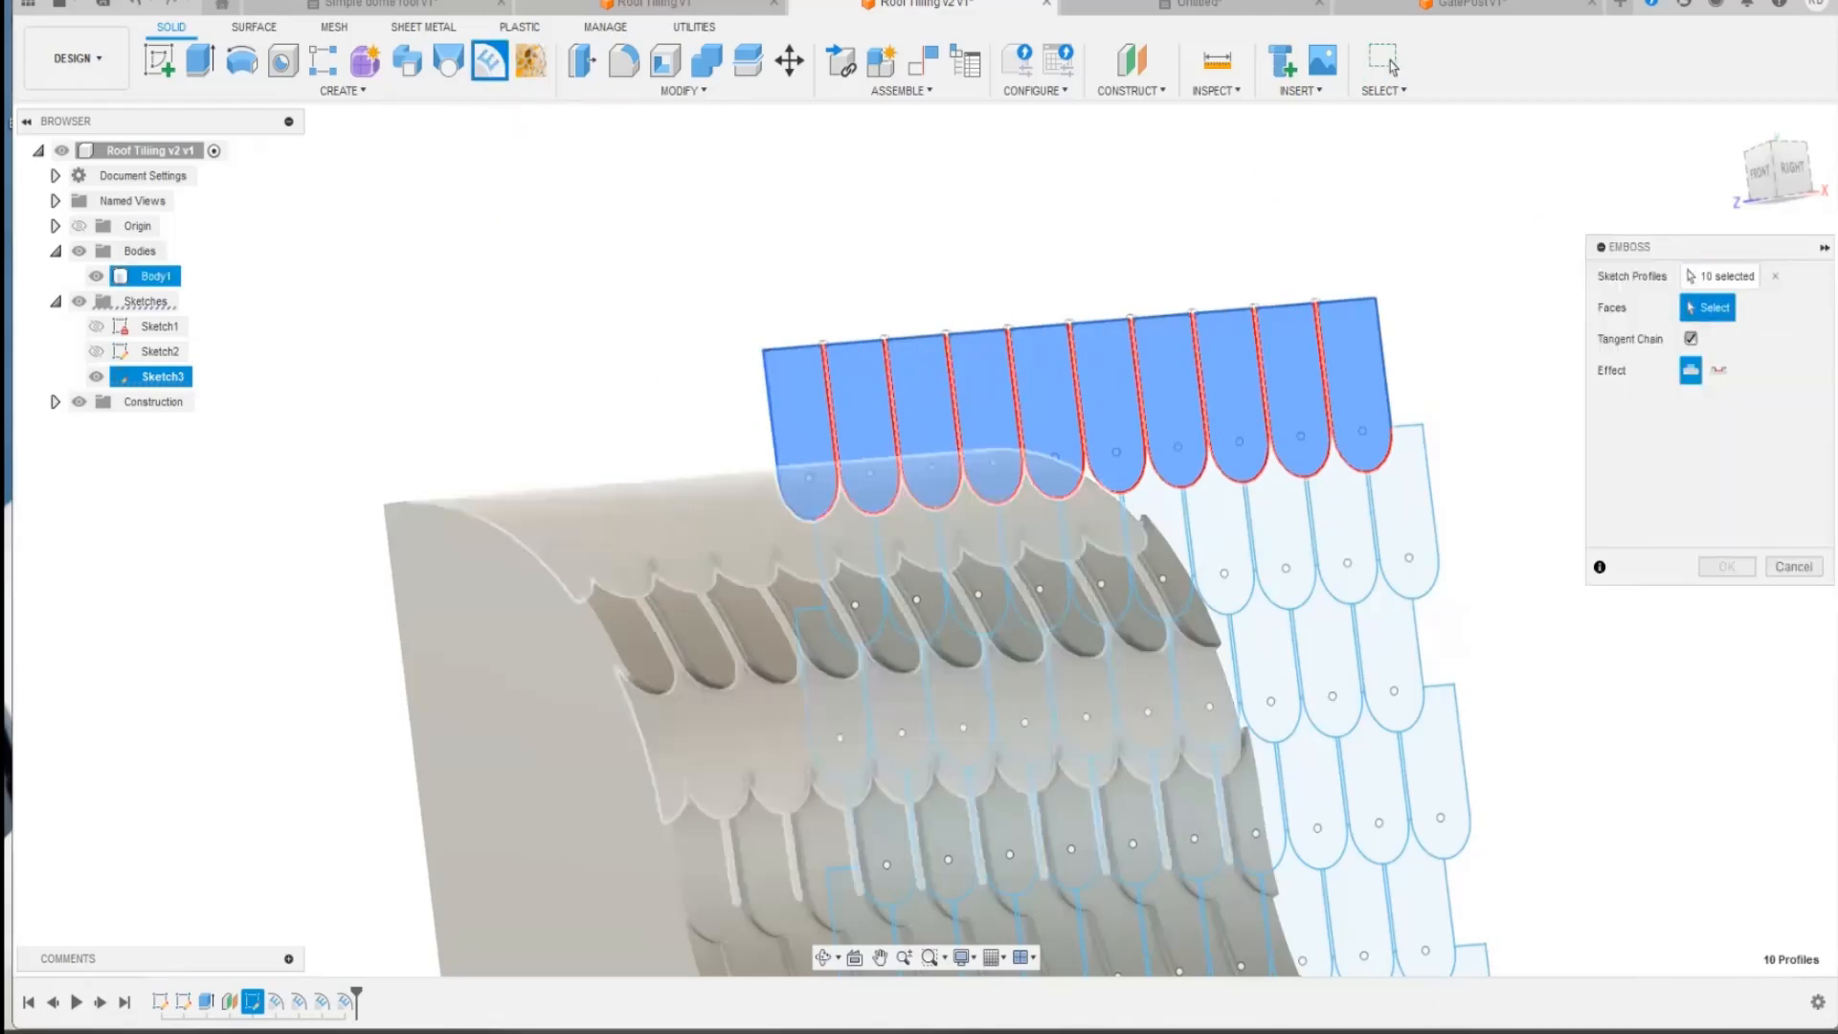
left_click_drag(1746, 370, 1707, 370)
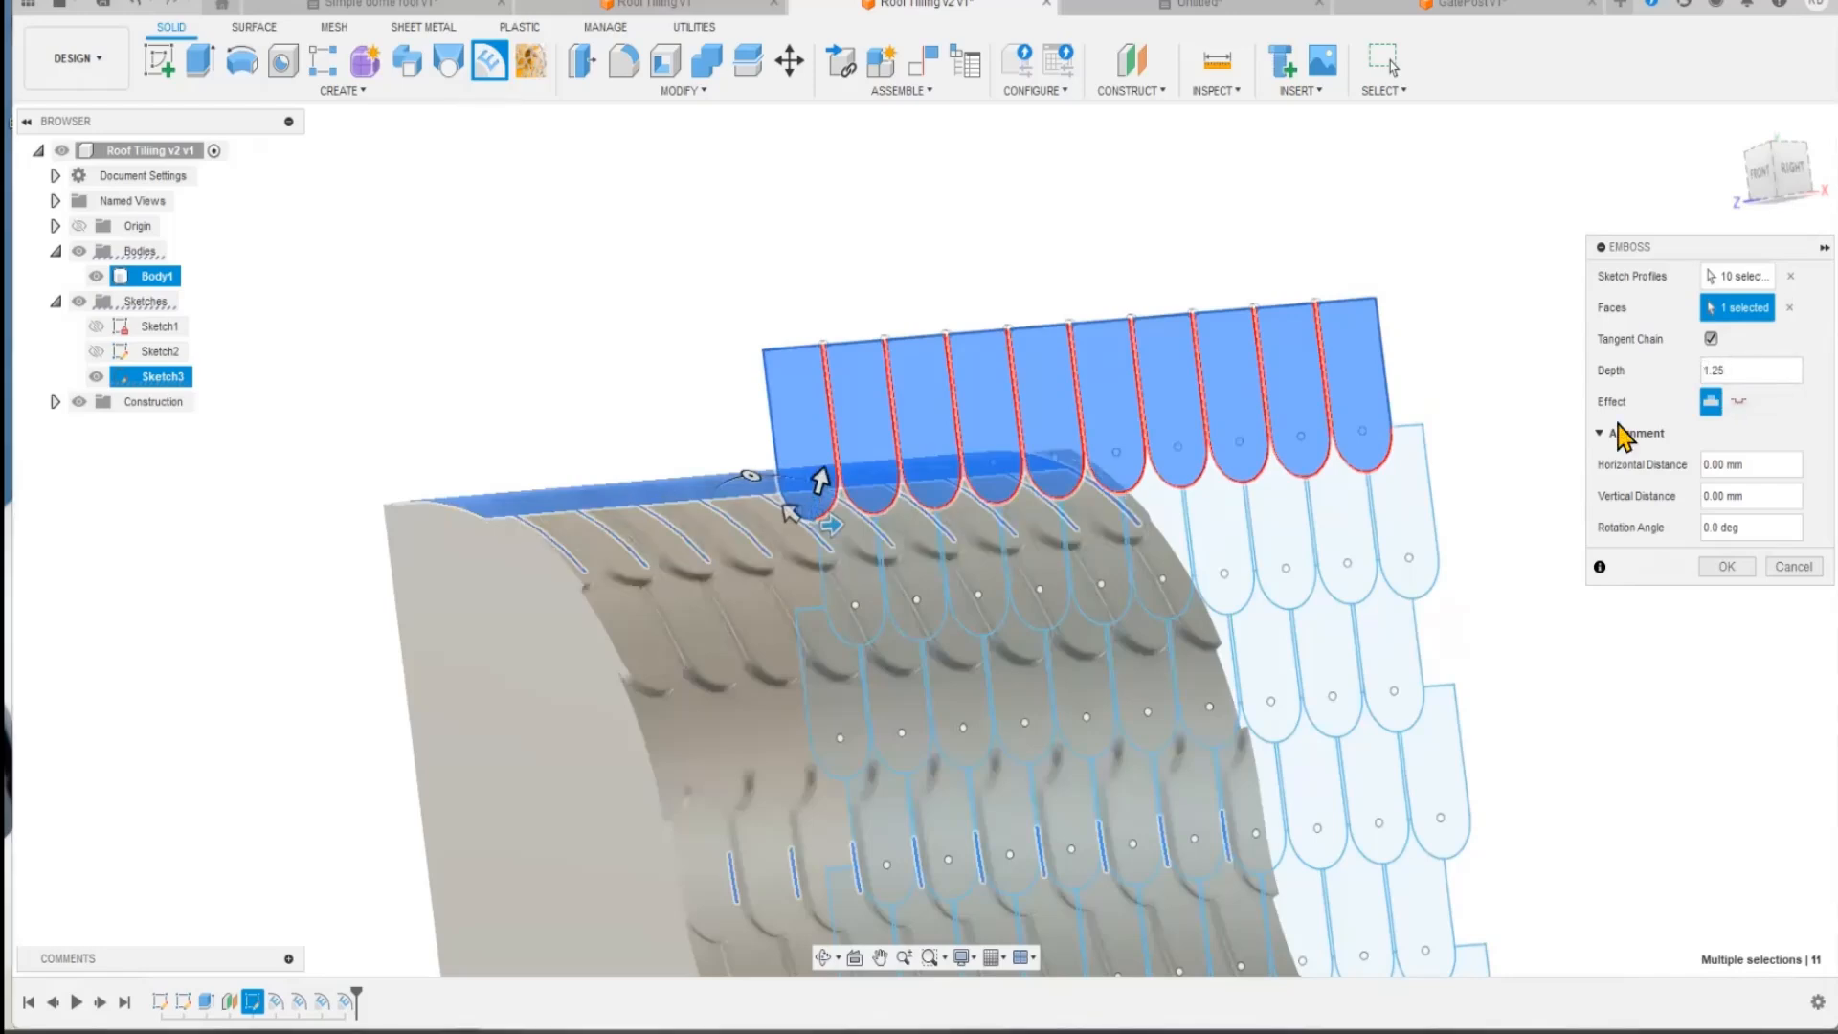
Step: Try to align the top-row emboss by shifting it about -0.94 mm vertically and 2.9 mm horizontally, and cancel the emboss
mouse_move(714, 296)
middle_mouse_down("shift")
mouse_move(628, 484)
mouse_move(693, 779)
mouse_move(1260, 740)
middle_mouse_up("shift")
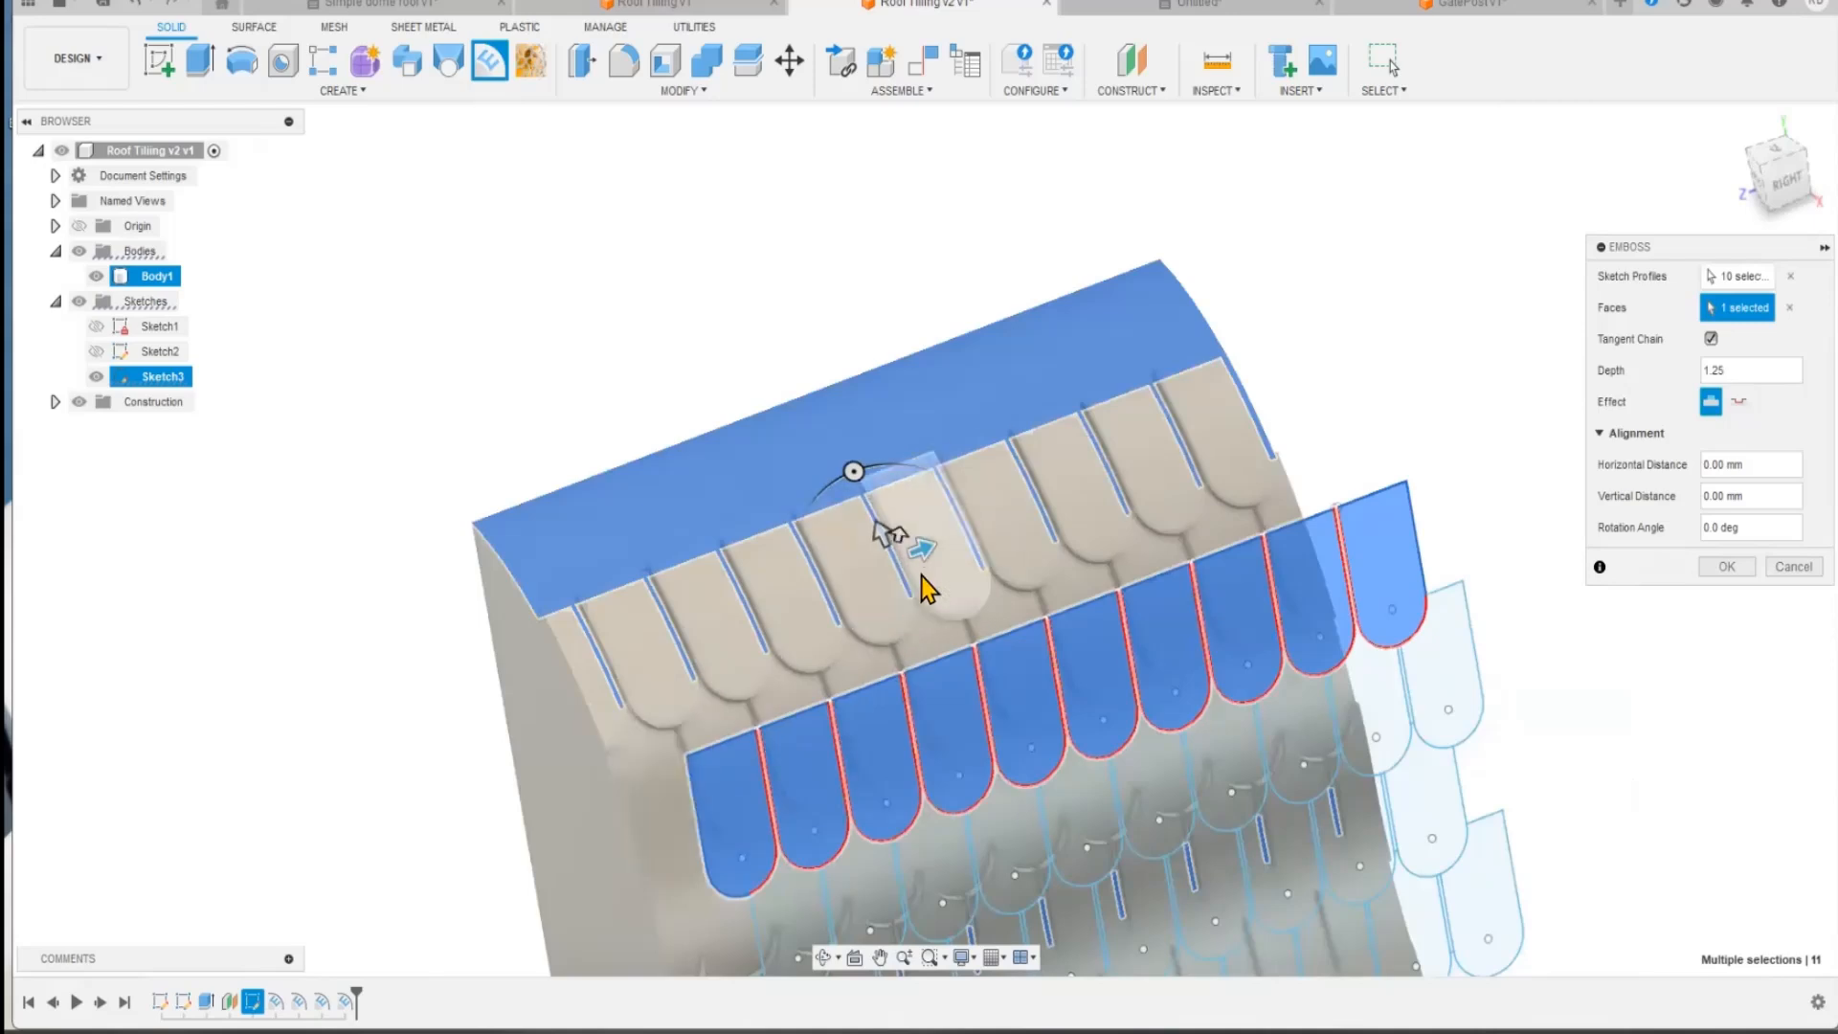
left_click_drag(886, 525, 911, 600)
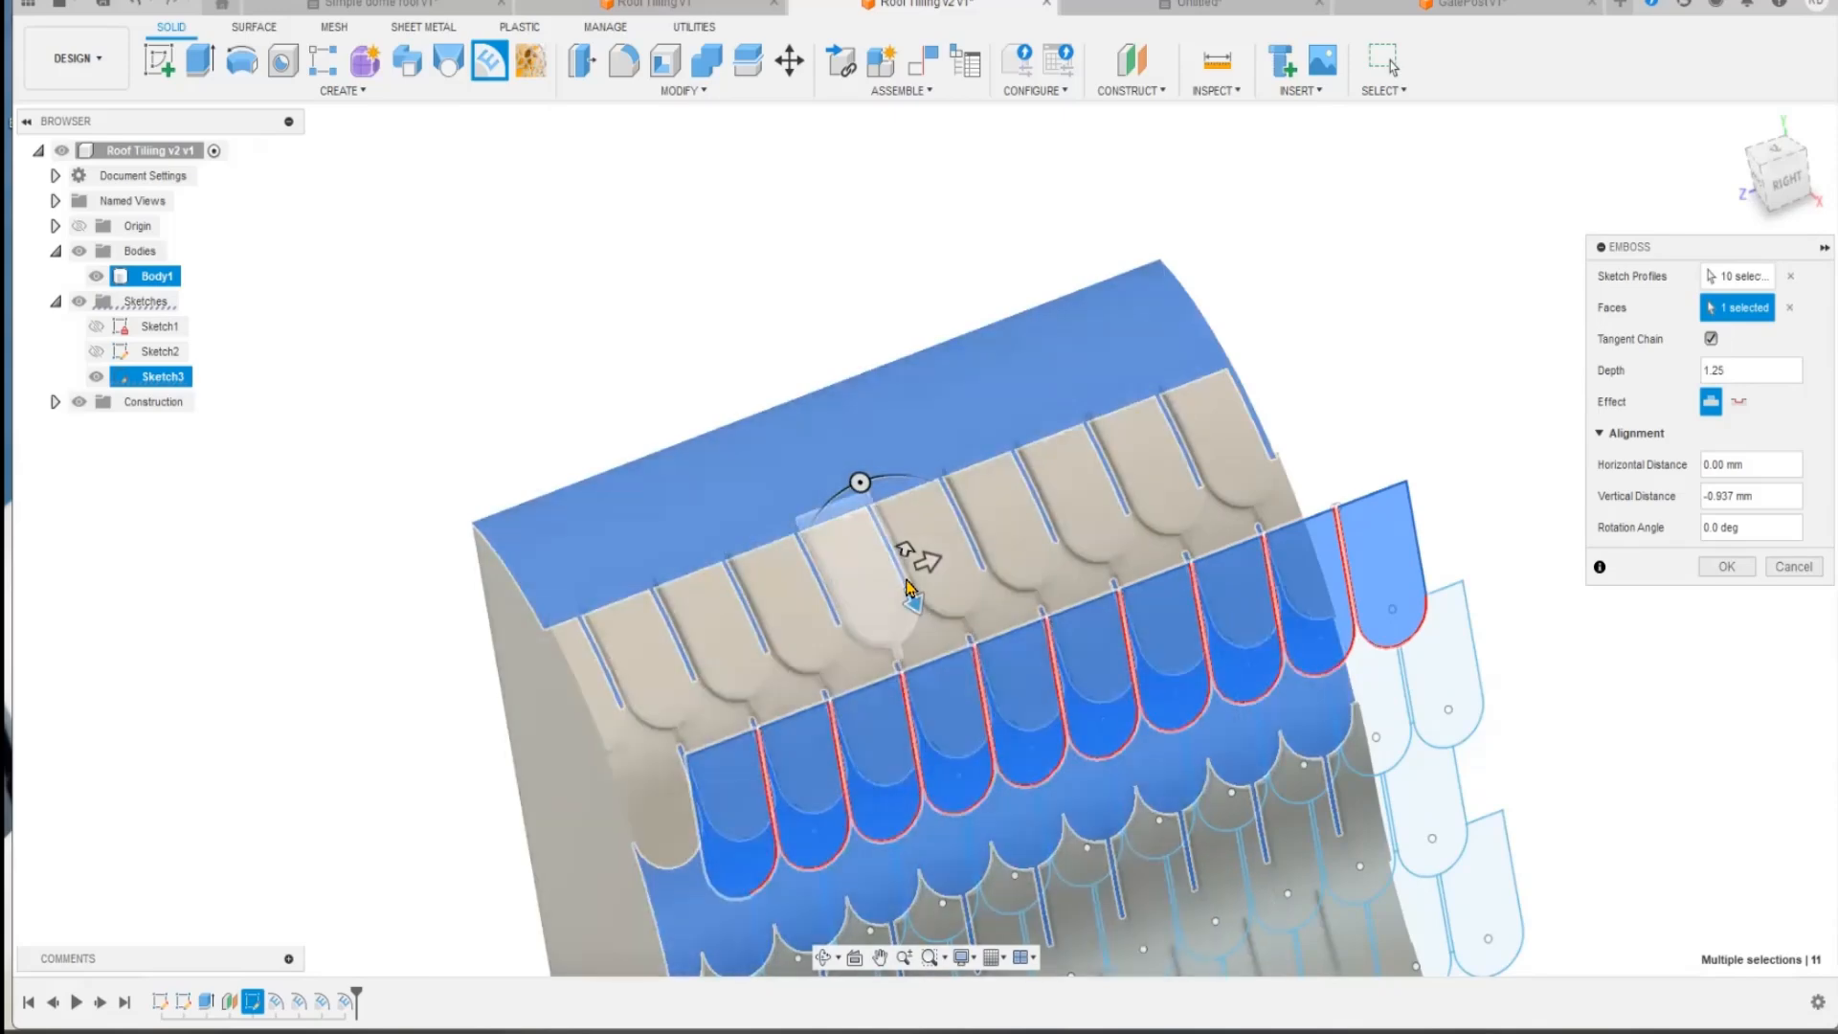
mouse_move(933, 566)
left_mouse_down()
mouse_move(1013, 529)
mouse_move(957, 551)
left_mouse_up()
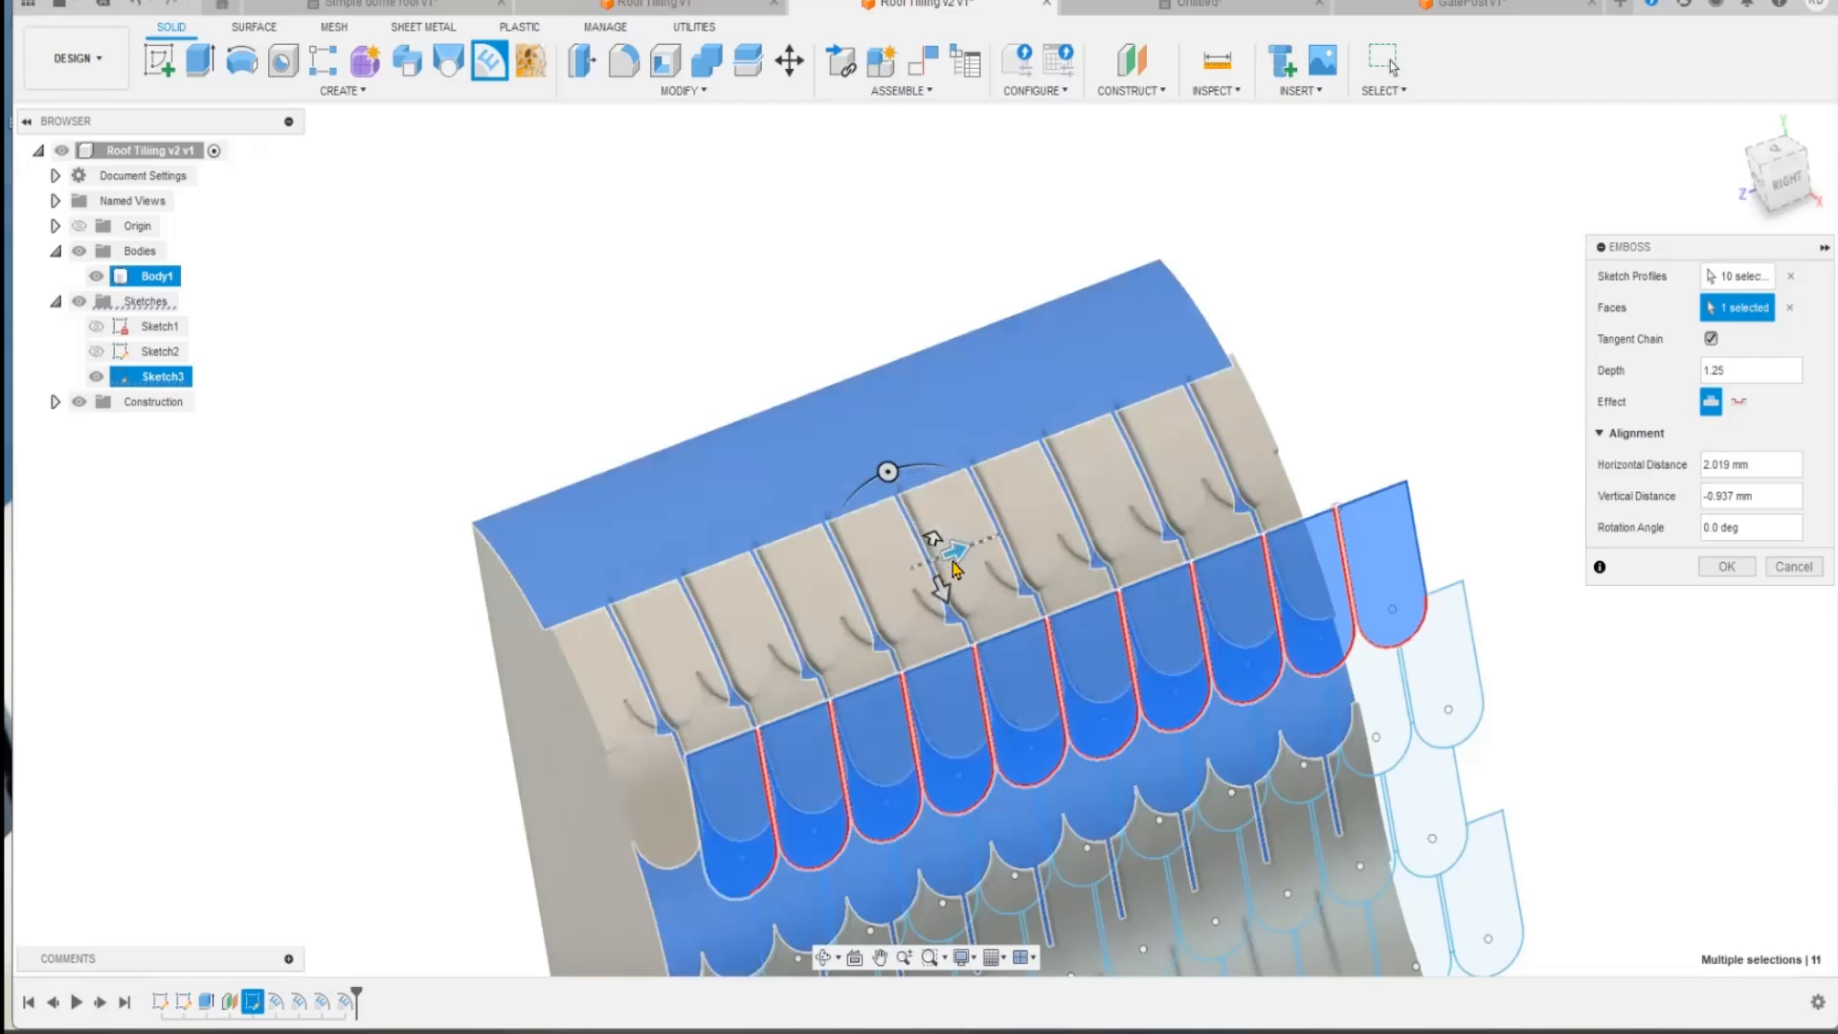
left_click_drag(957, 557, 969, 553)
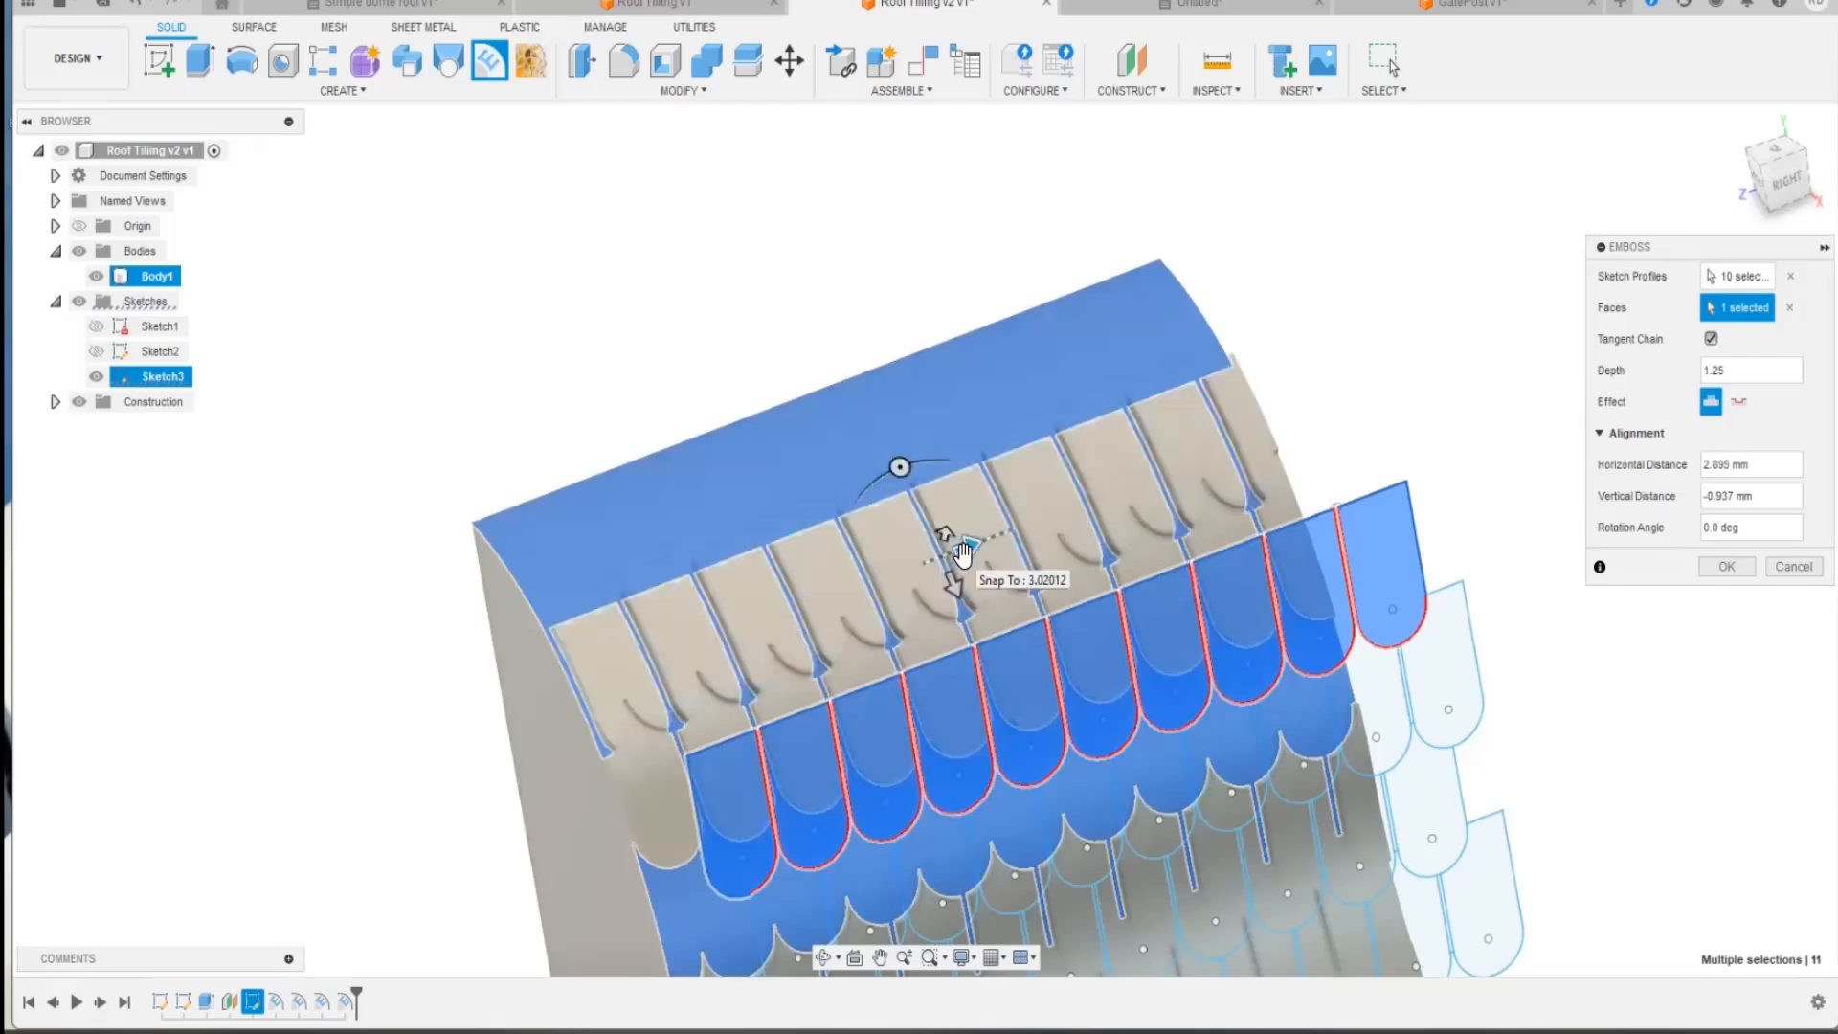
key("Escape")
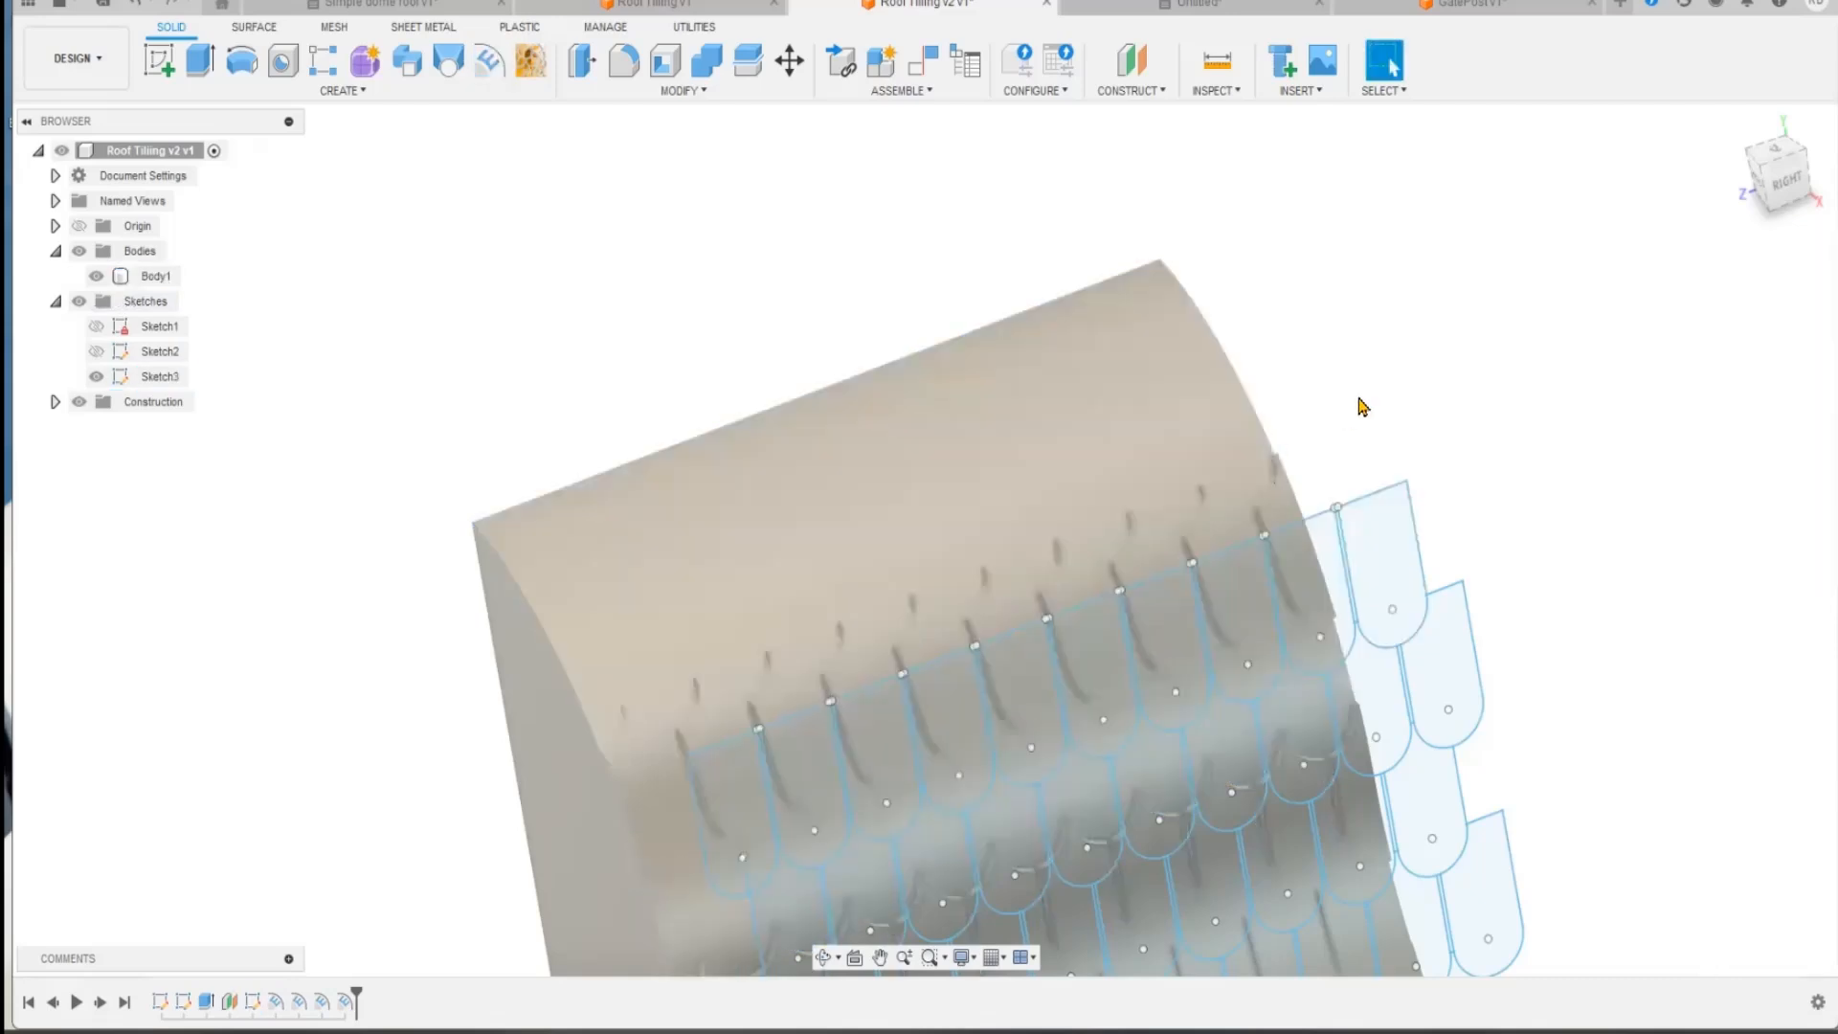
Step: Undo the emboss of the second tile row from the top and check the model from several sides
middle_click_drag(1528, 574, 549, 635, "shift")
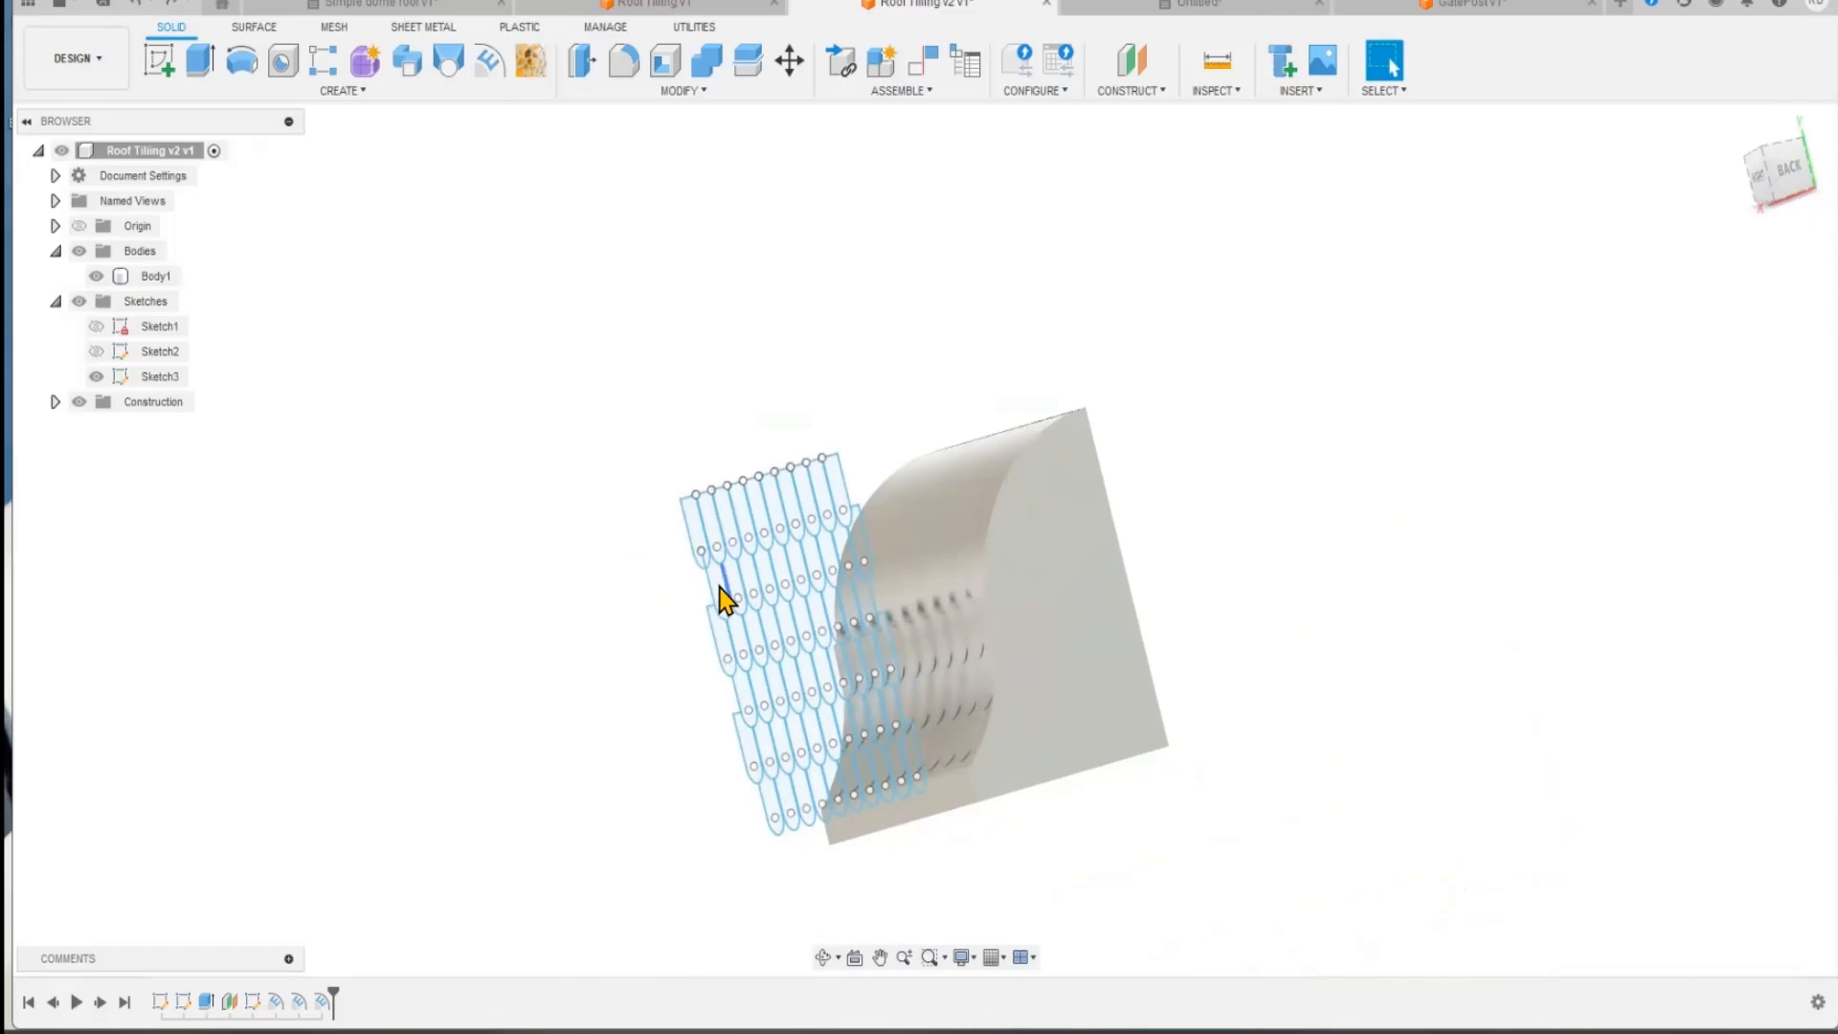
middle_click_drag(568, 568, 669, 501, "shift")
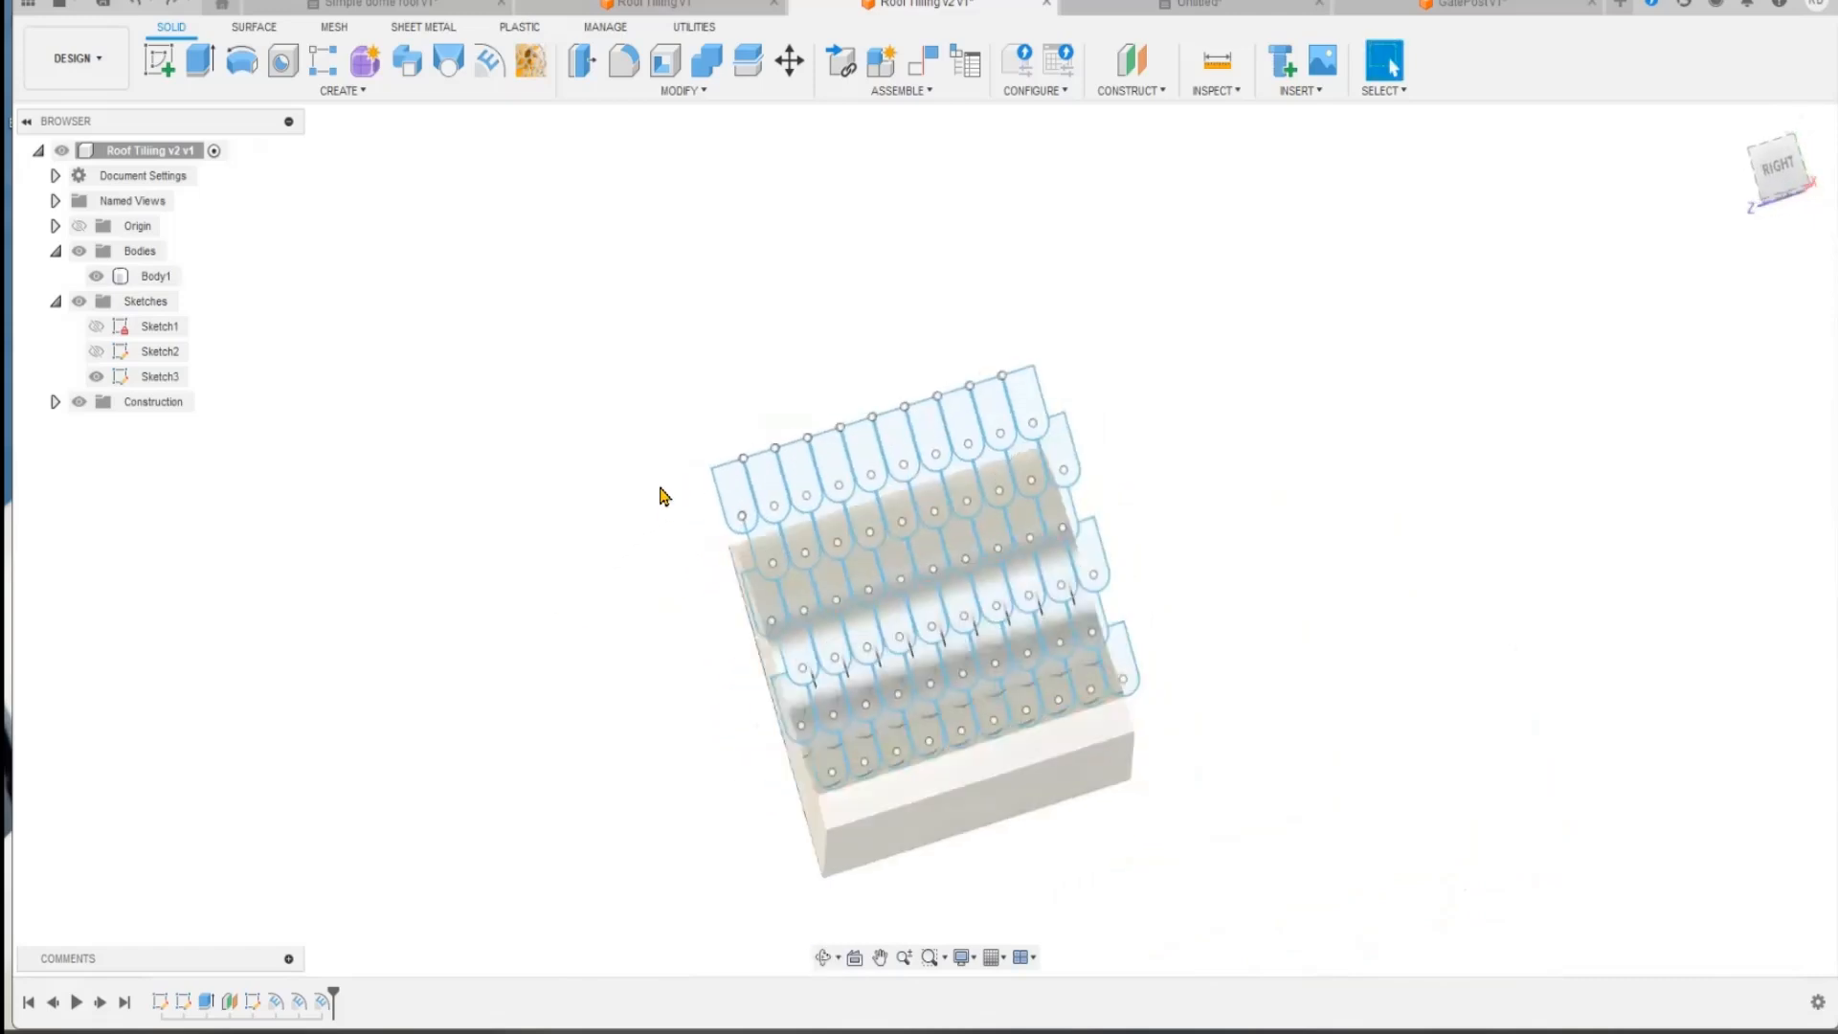
middle_click_drag(1191, 565, 993, 519)
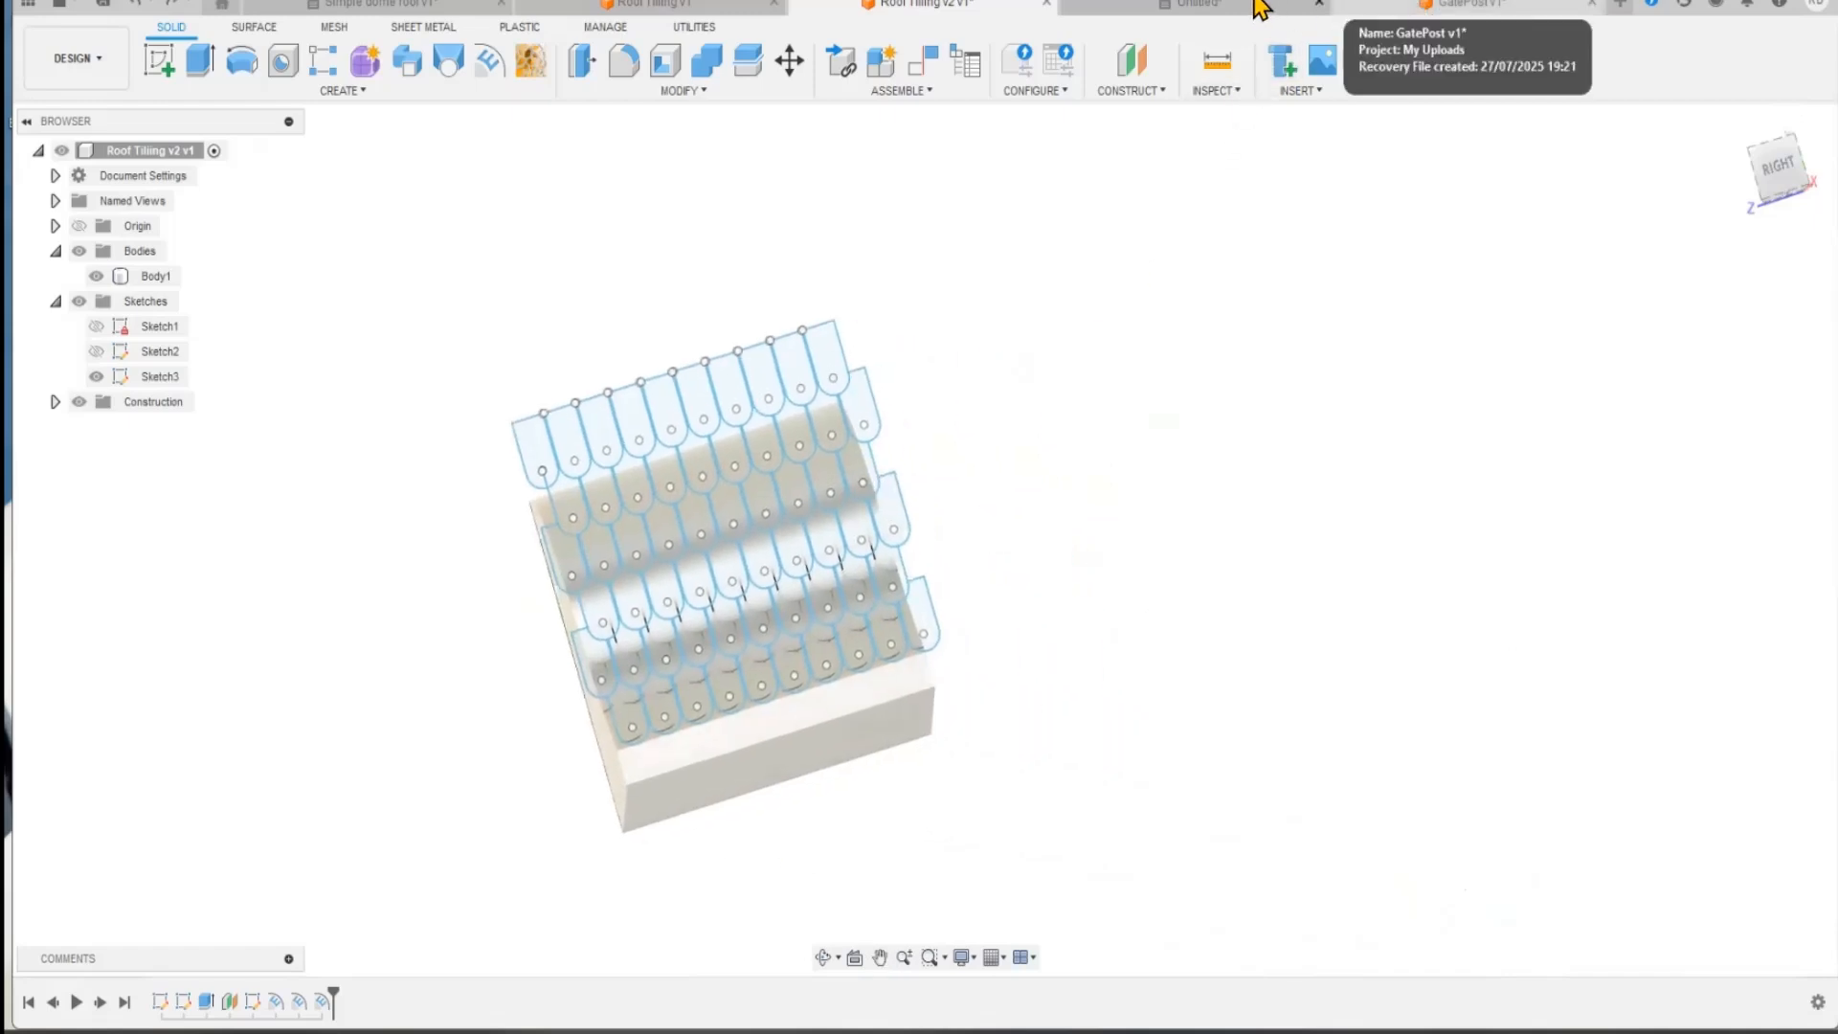
Step: Create a new design and start a sketch on the vertical origin plane seen from the right side
left_click(1620, 5)
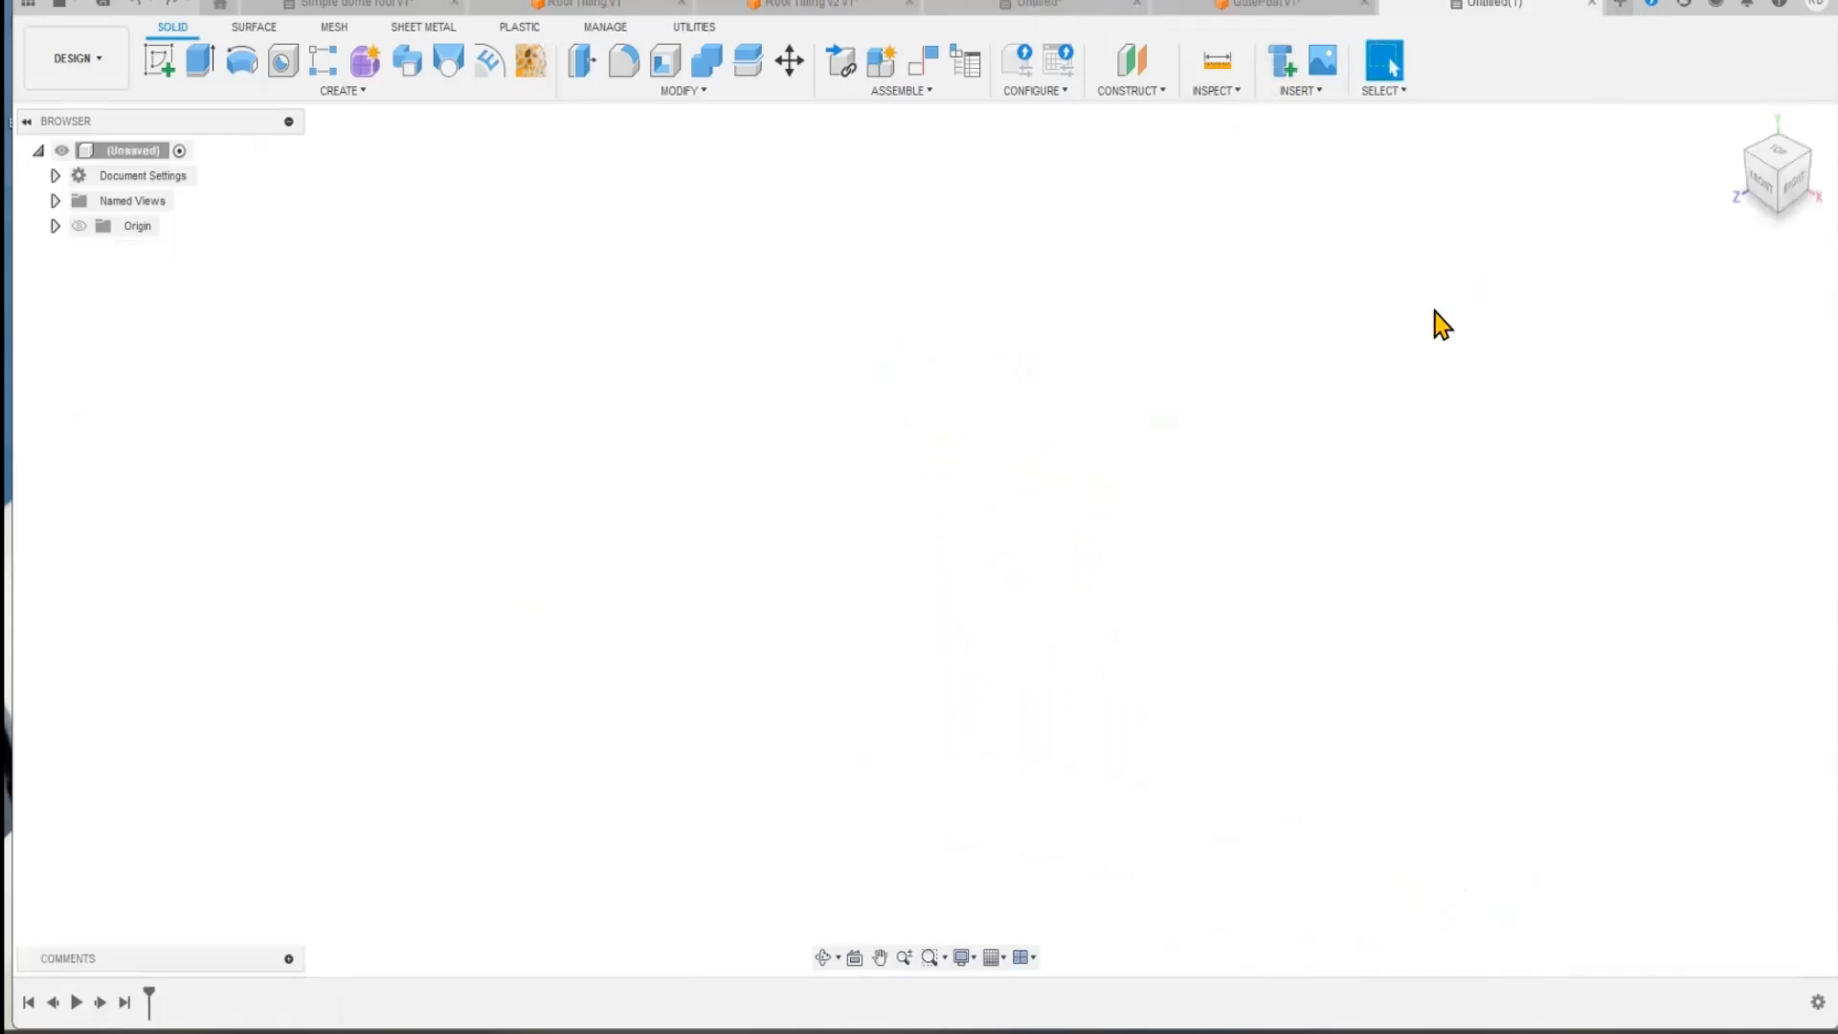
left_click(161, 62)
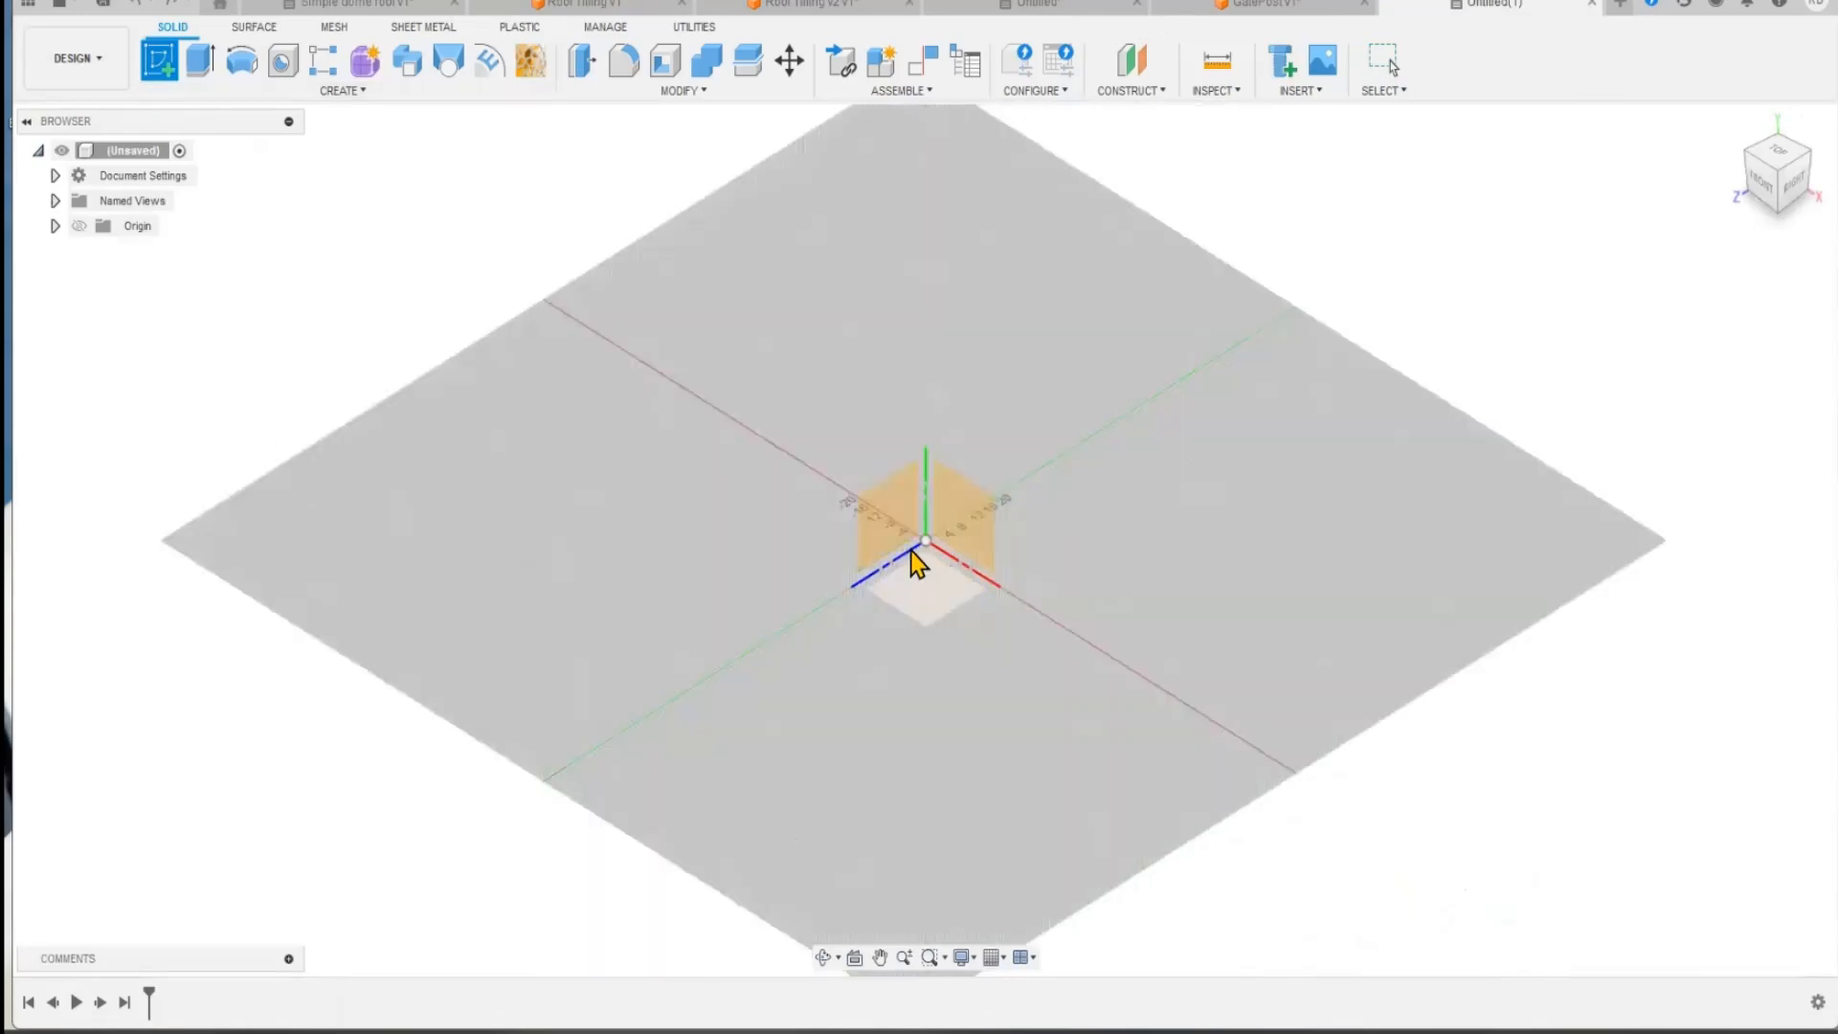
left_click(890, 505)
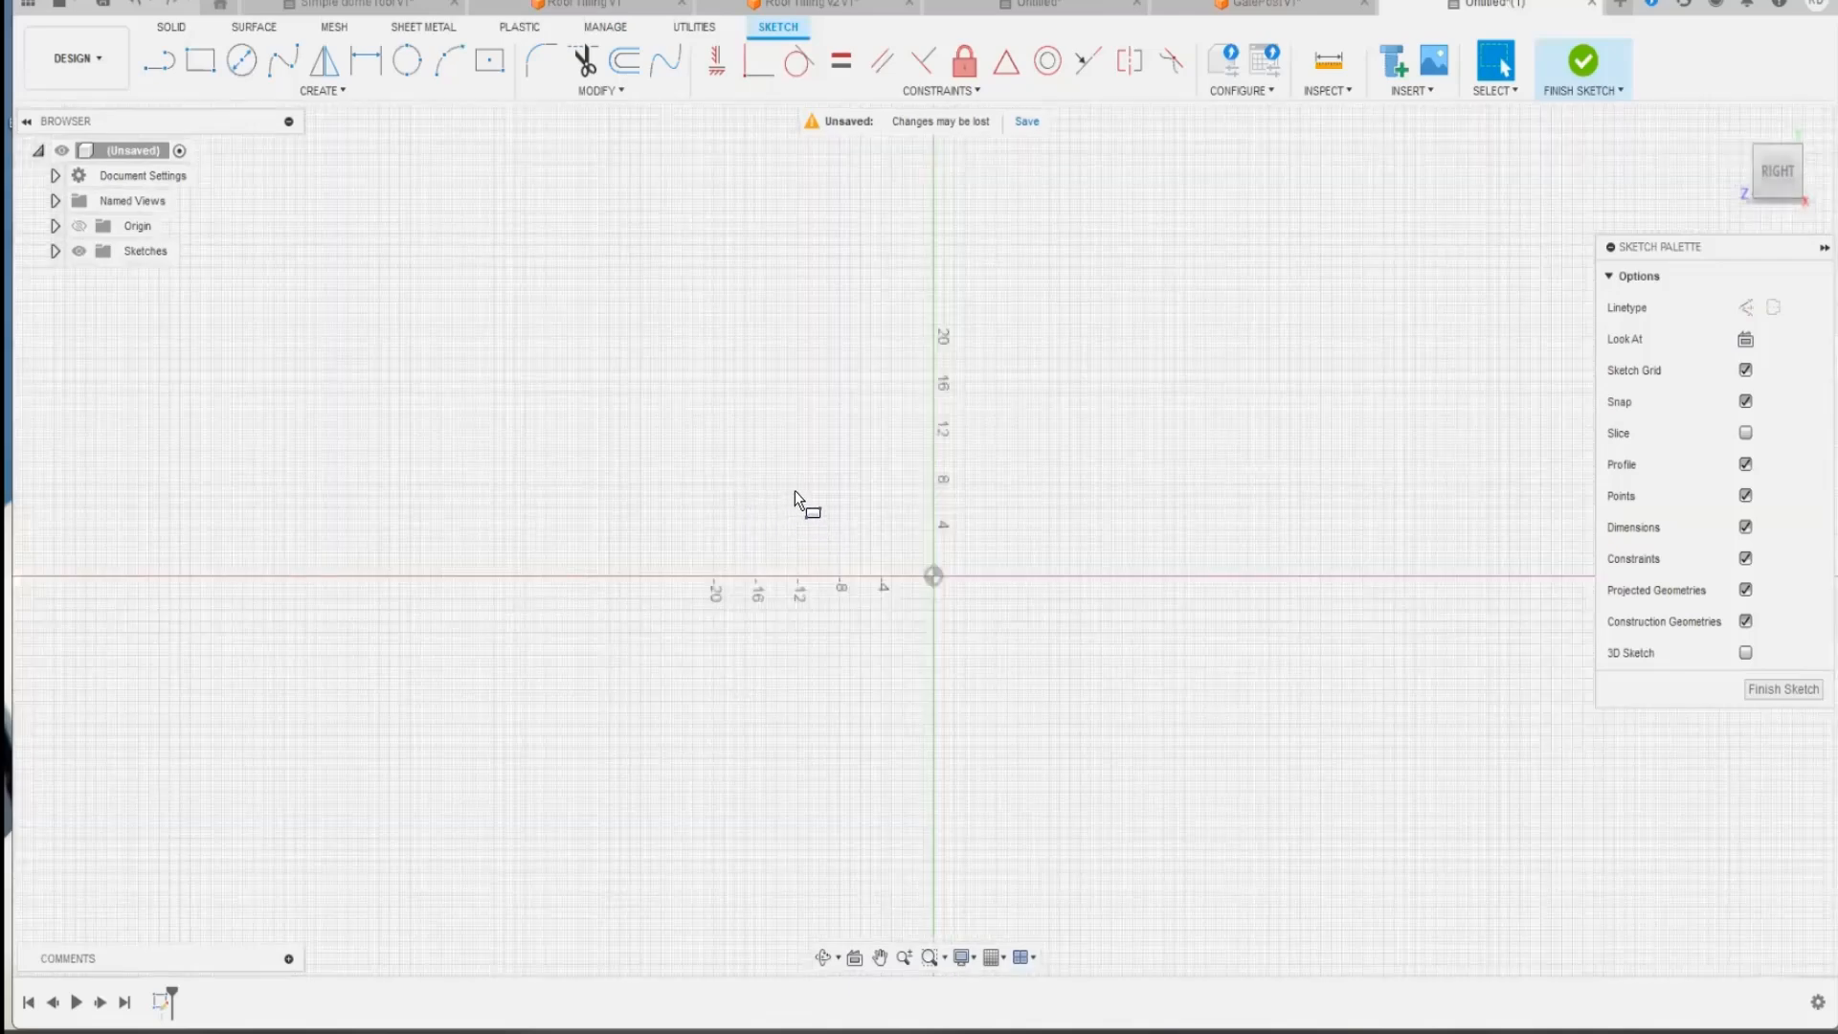
Step: Draw a rectangle 6 mm wide and 10 mm high with its lower right corner at the origin
key("r")
left_click(795, 511)
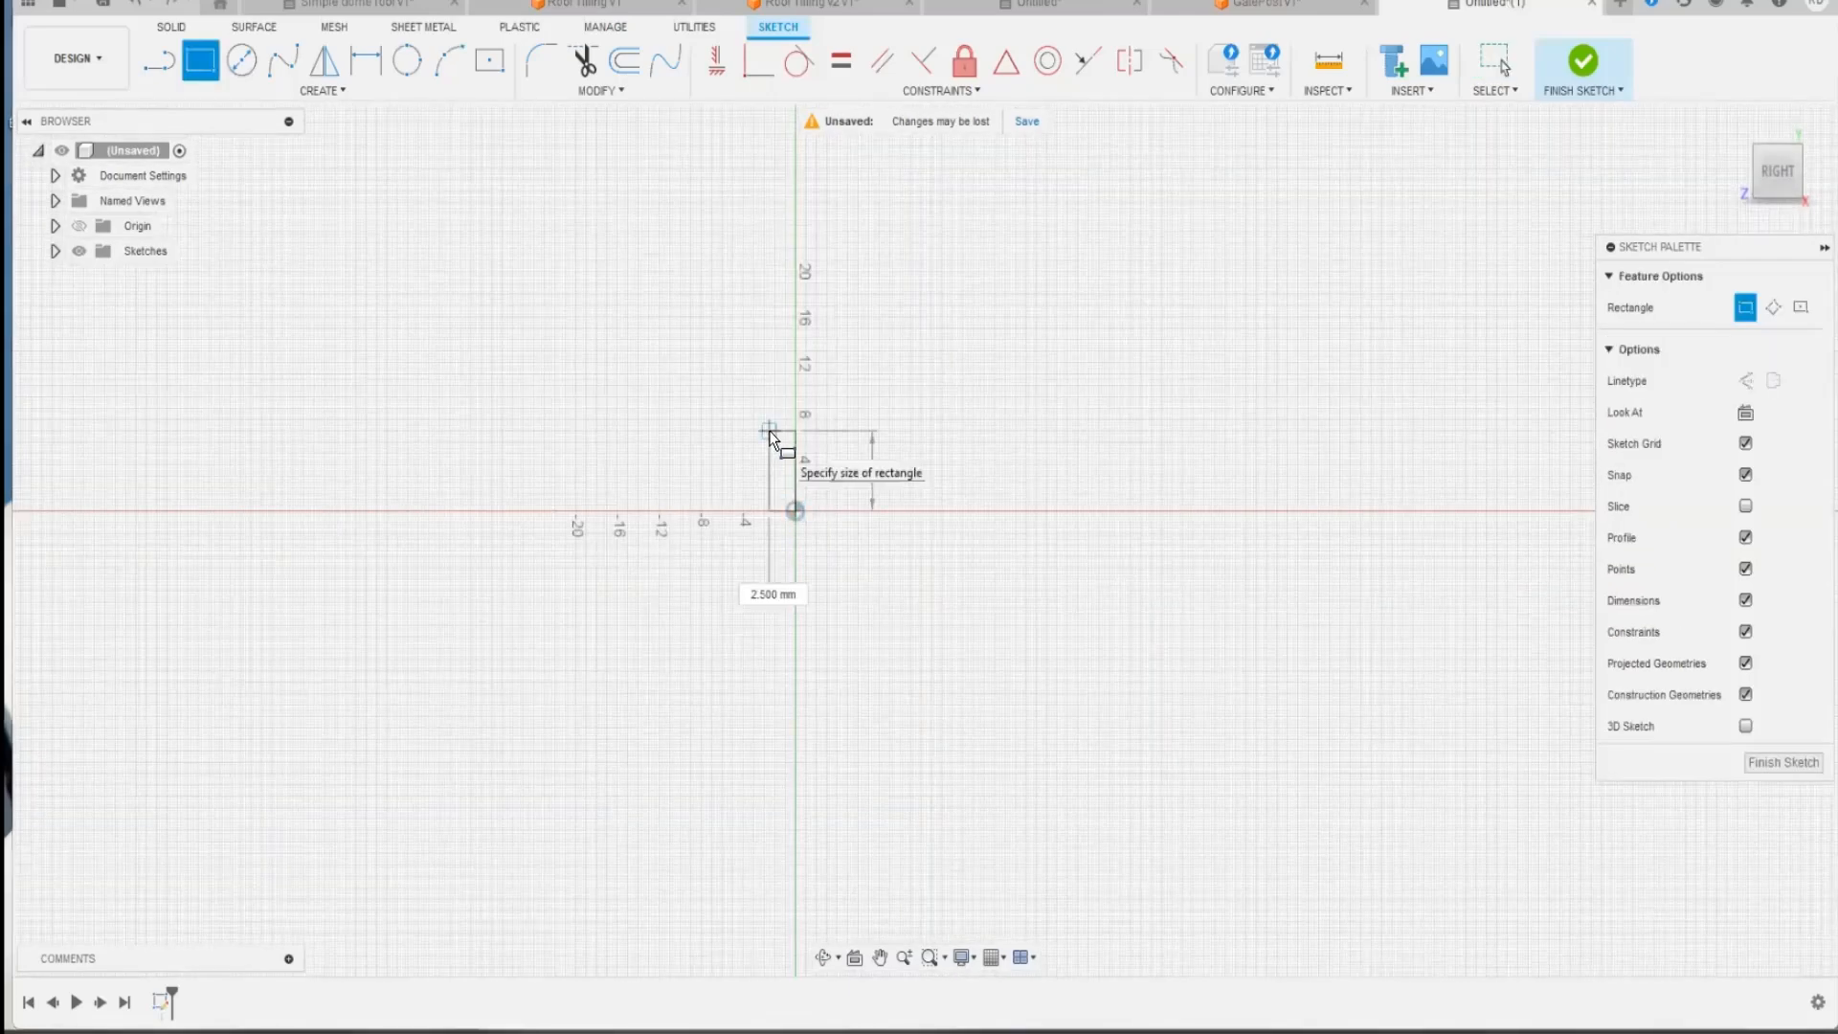
type("10")
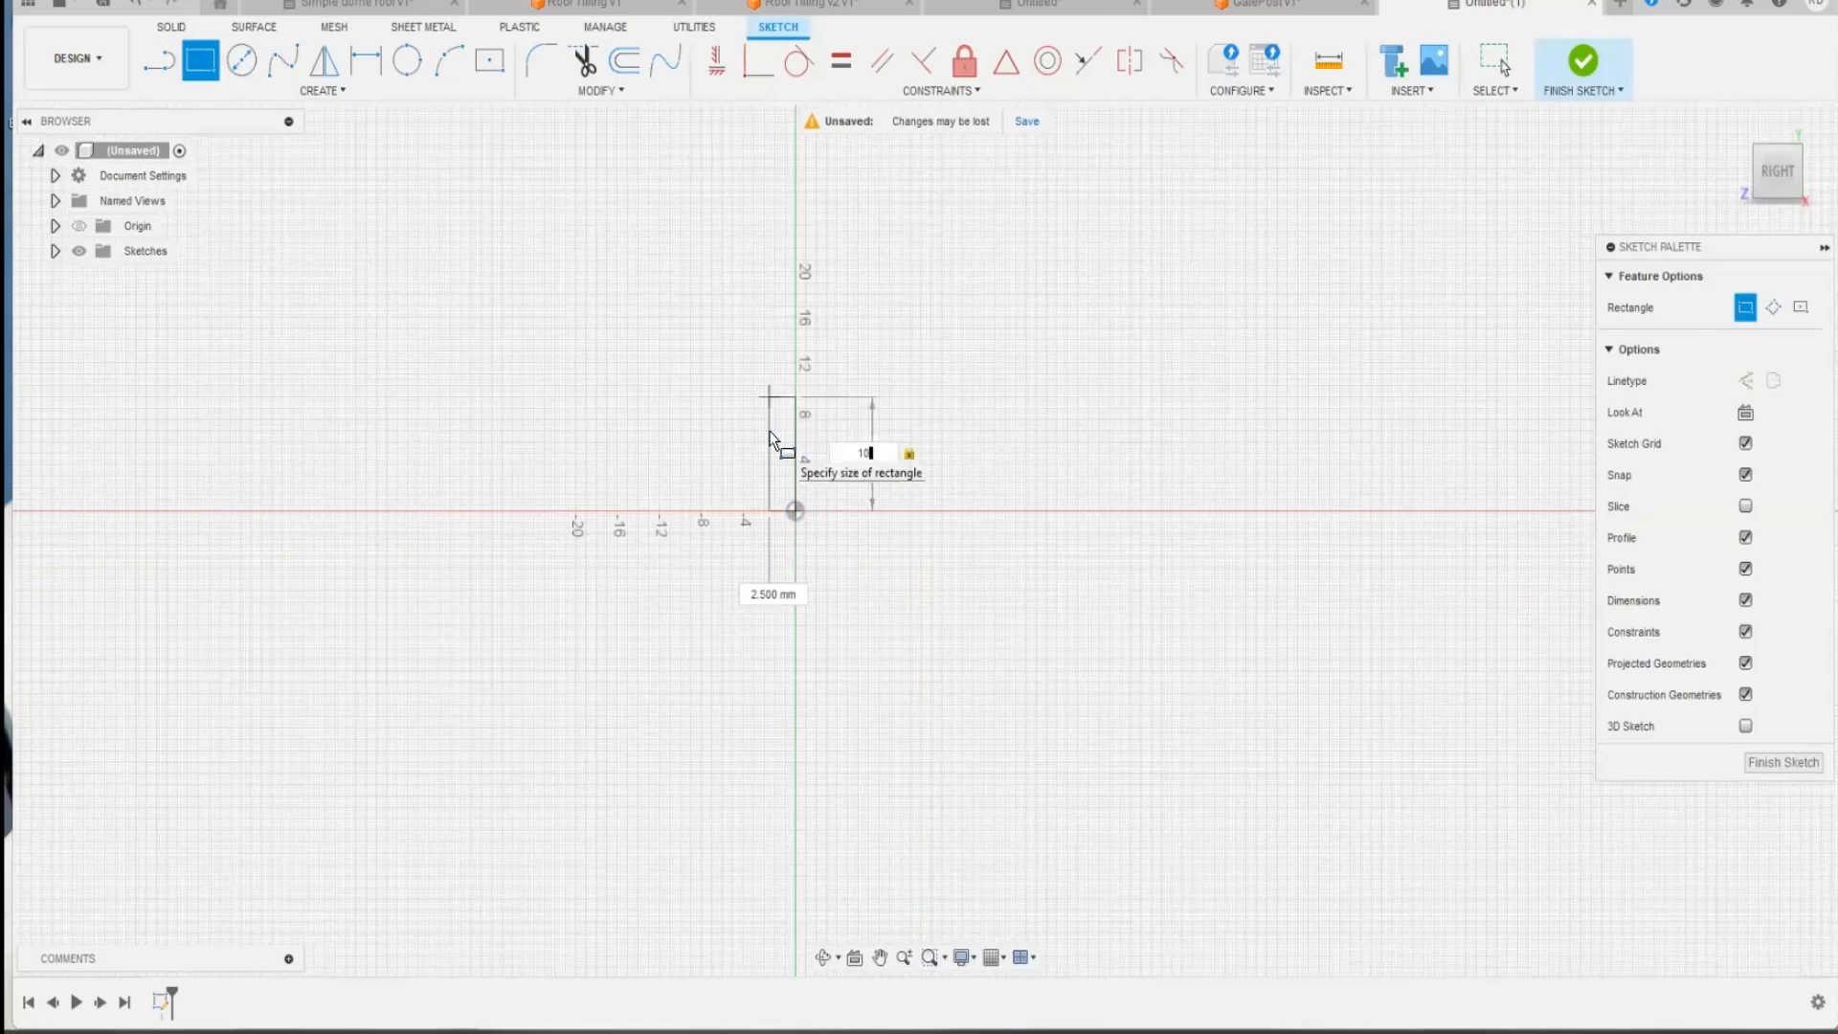
key("Tab")
key("Tab")
key("Return")
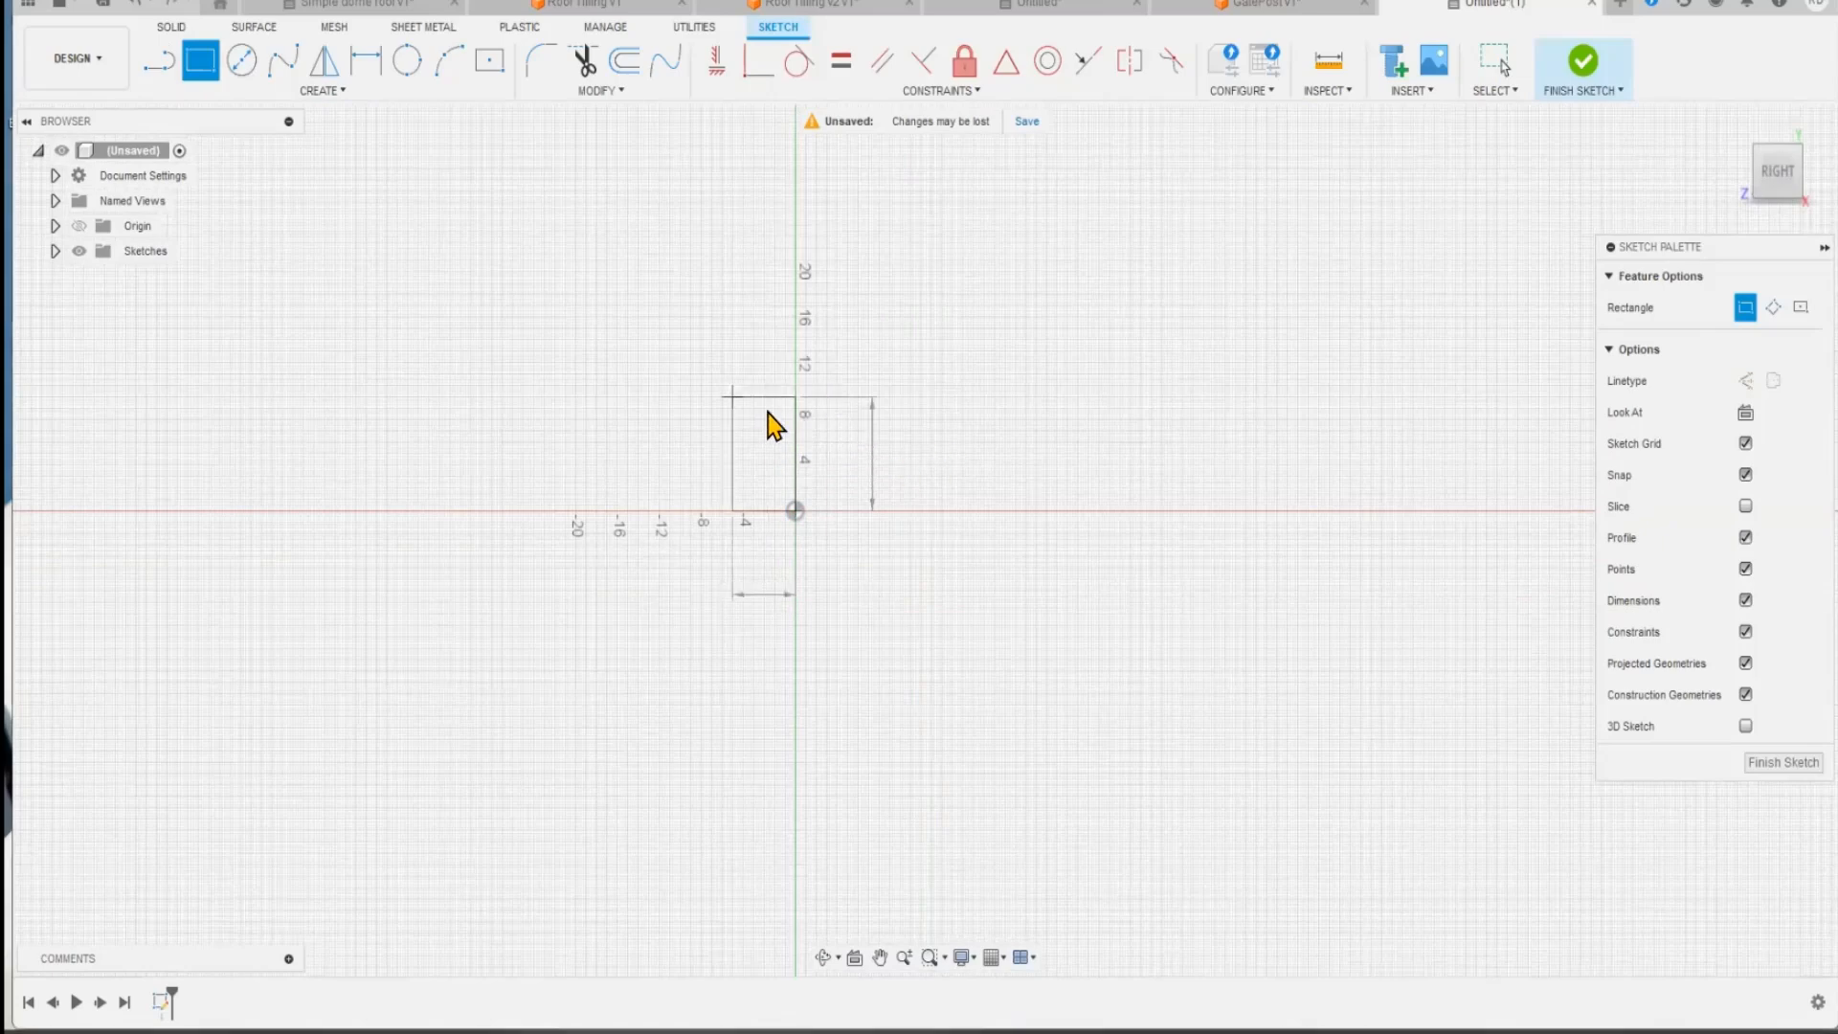
key("Escape")
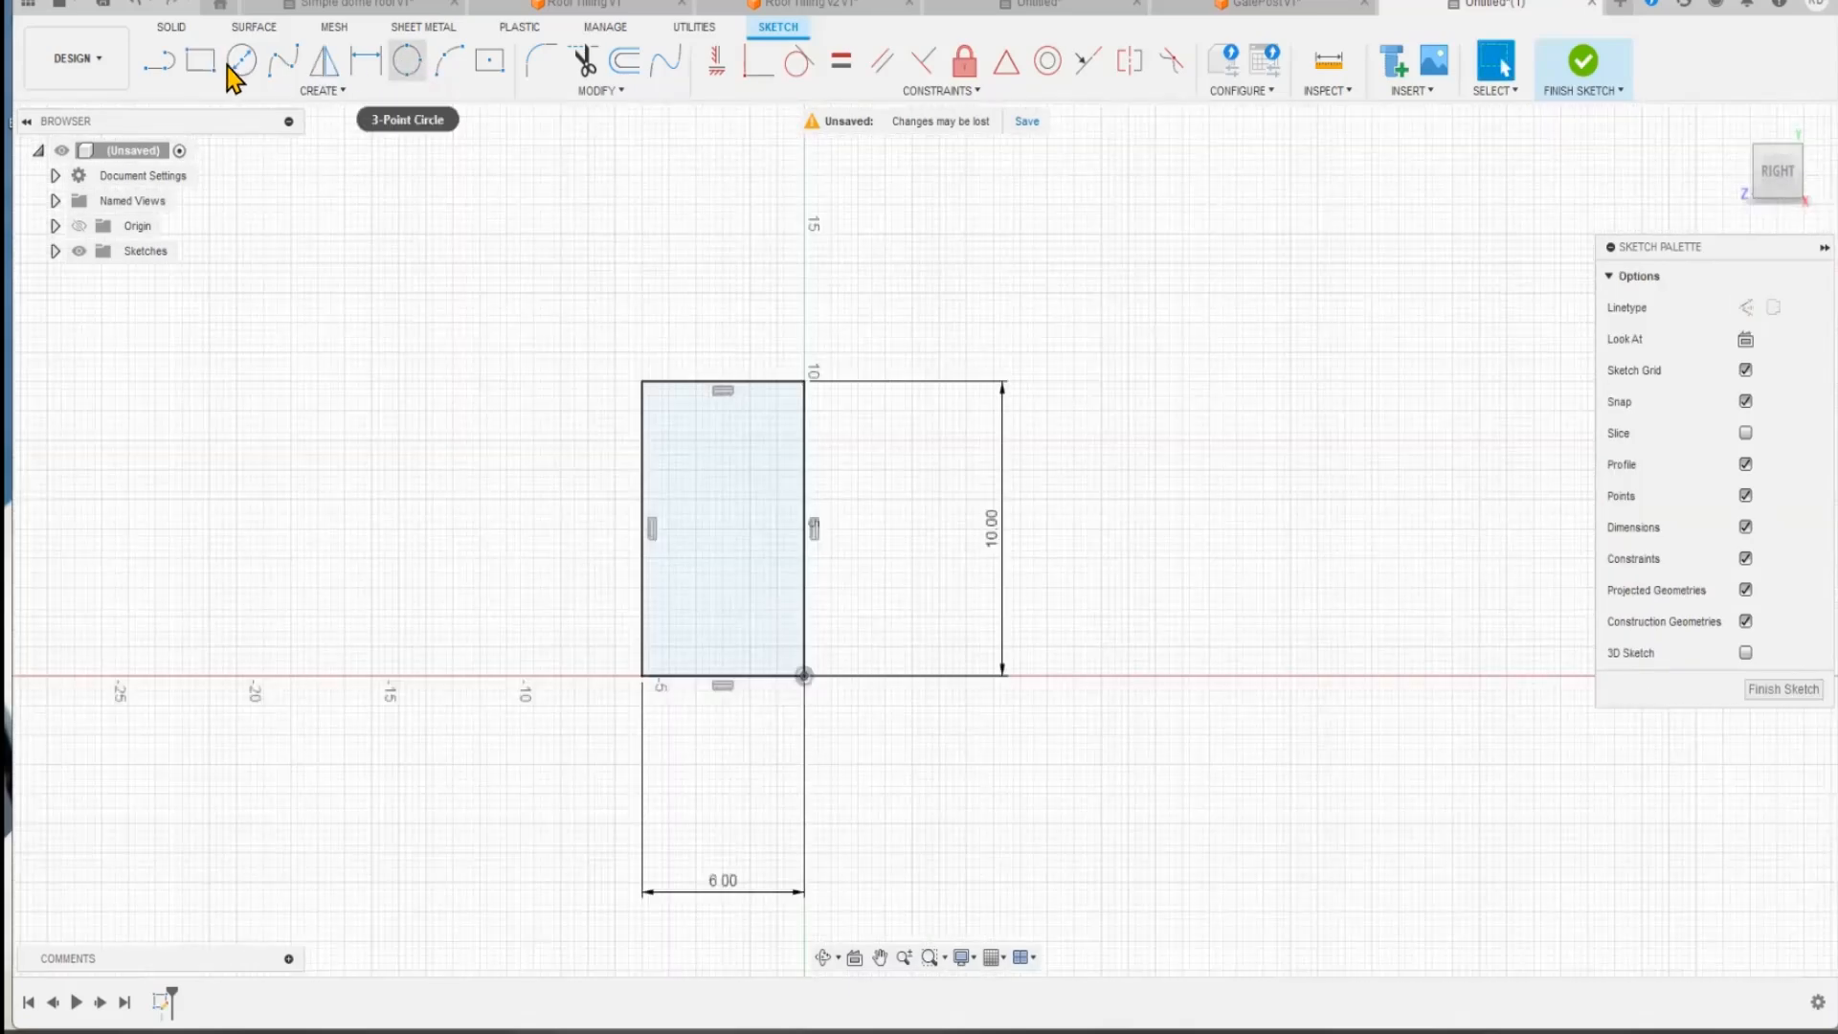
Step: Draw a circle about 6 mm in diameter near the rectangle's lower end, spanning its full width
left_click(241, 60)
left_click(722, 602)
left_click(645, 607)
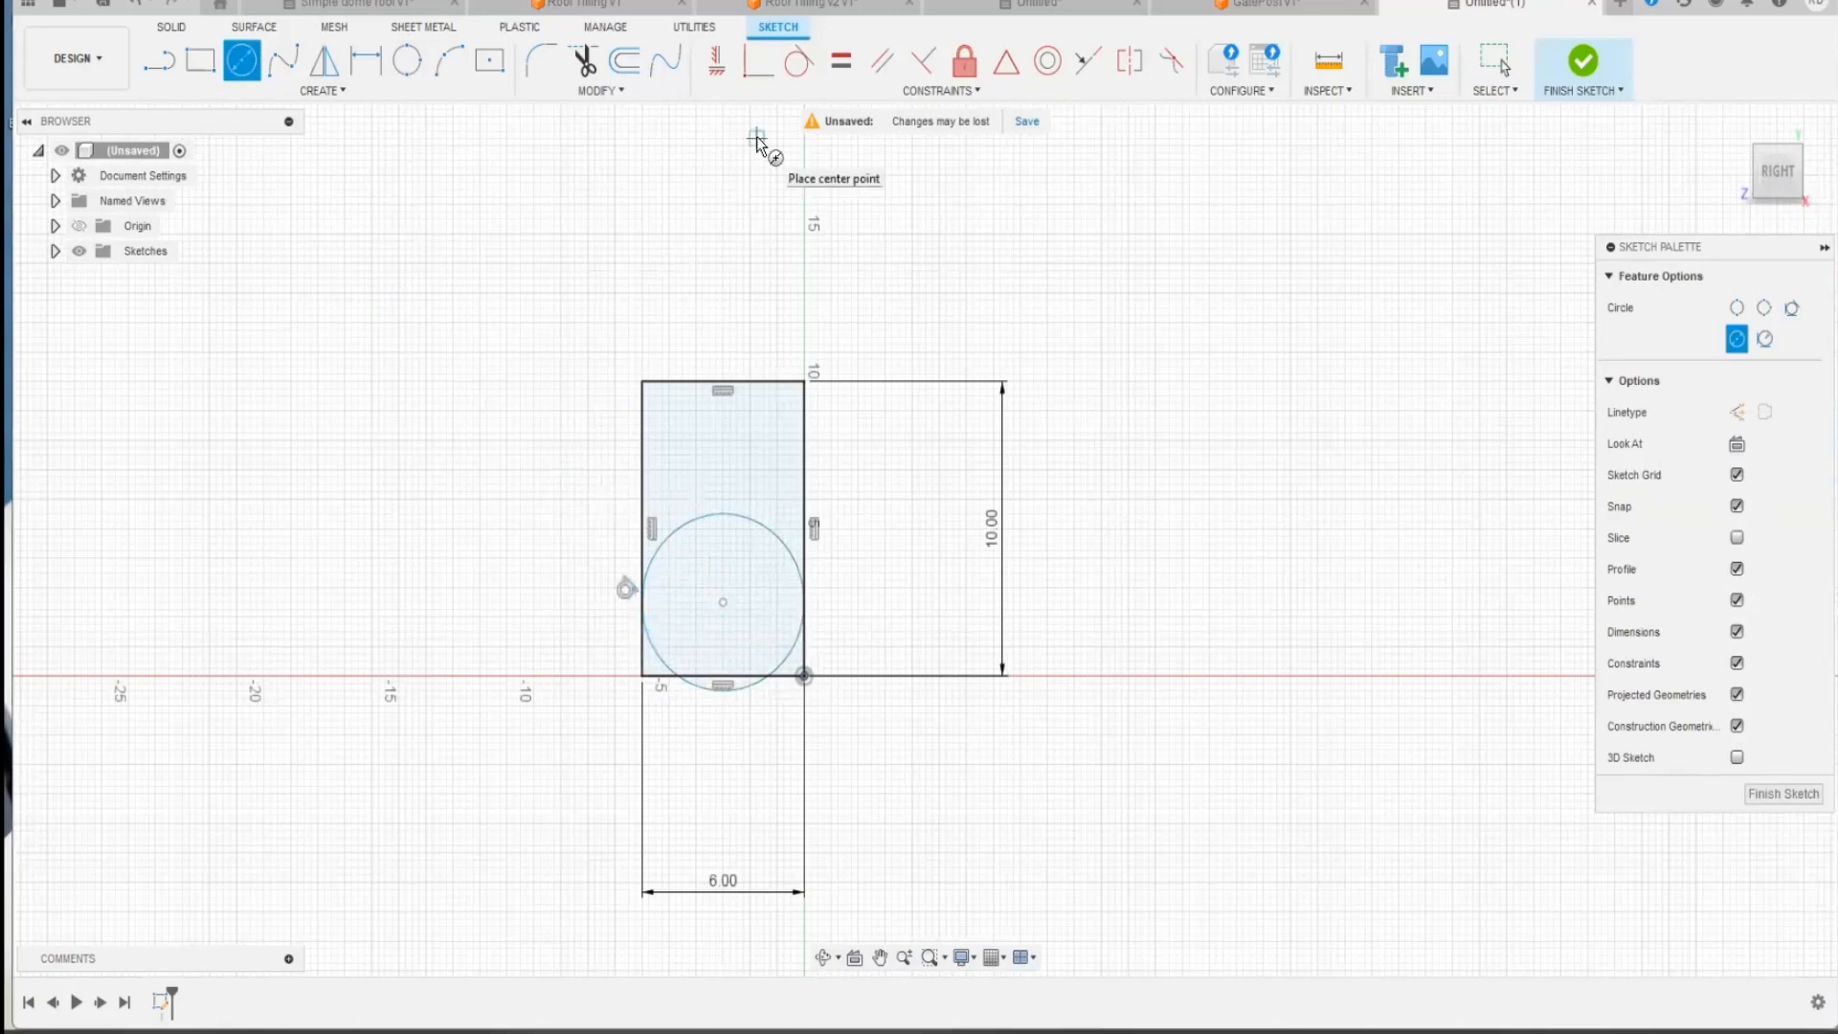
Step: Trim the rectangle's lower corners and bottom edge and the circle's upper arc to form a round-ended tile profile
left_click(584, 63)
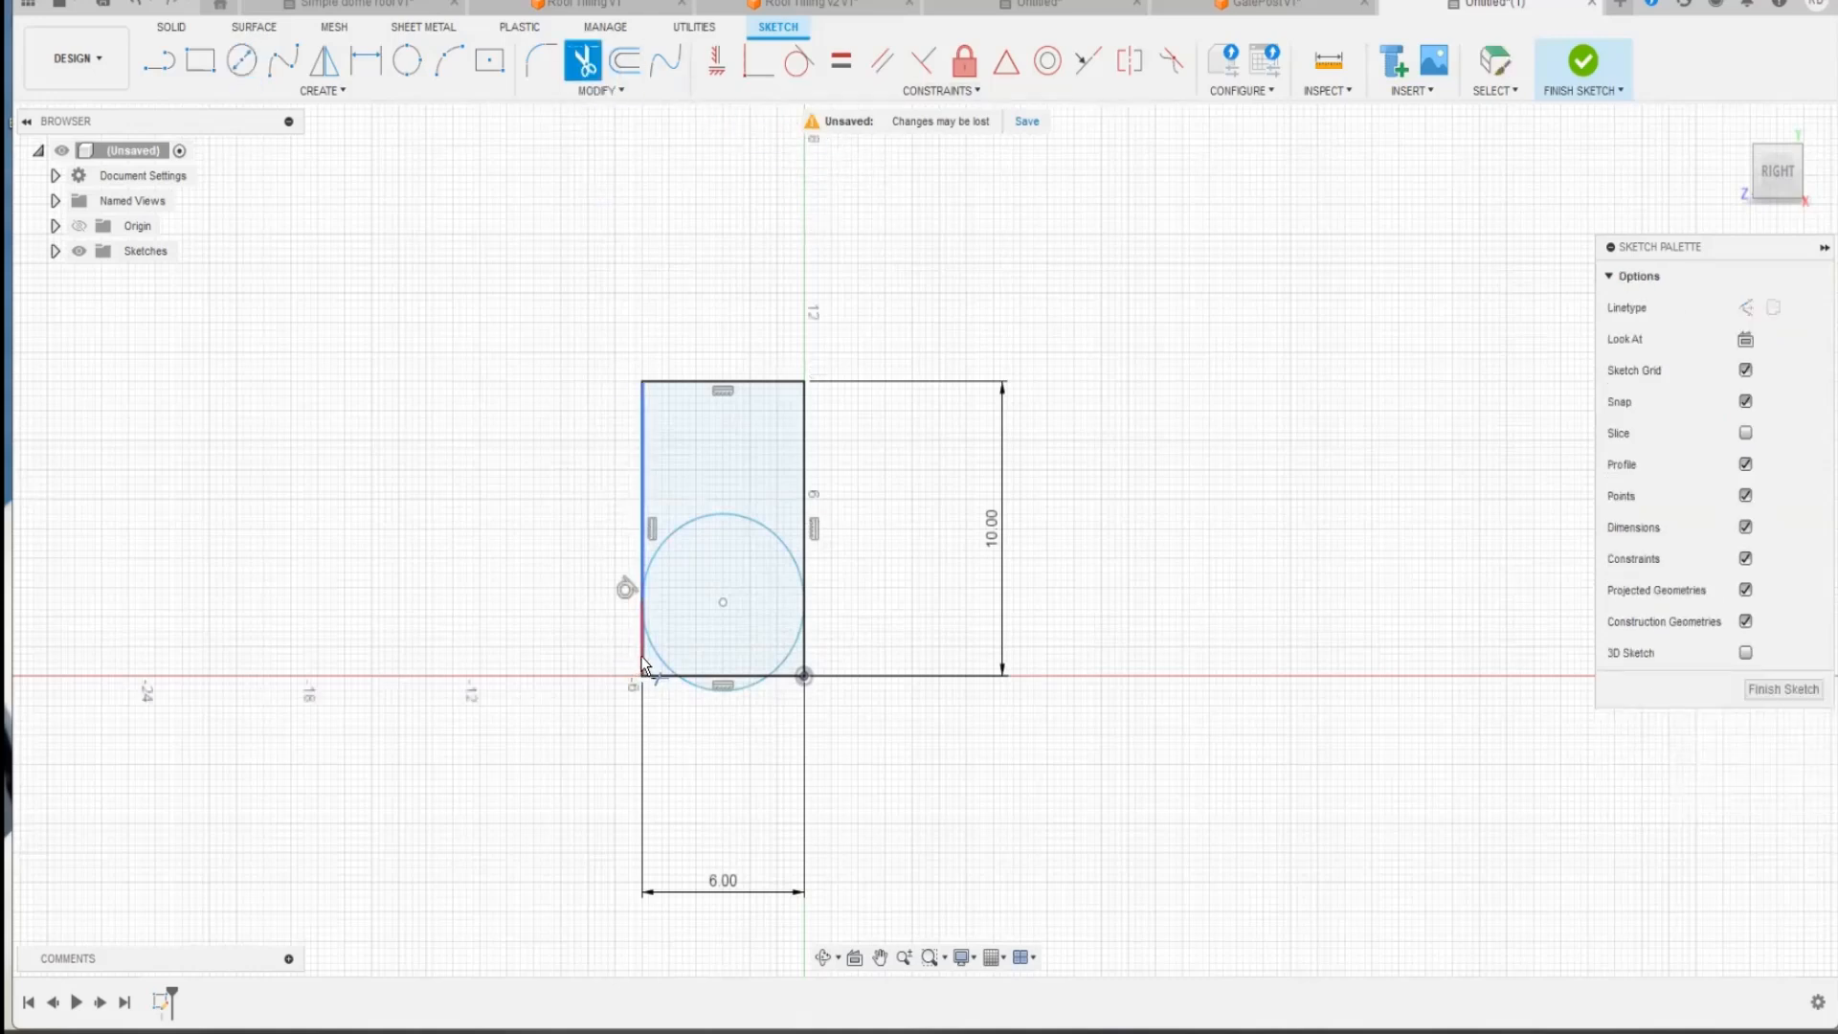
left_click(639, 670)
left_click(651, 681)
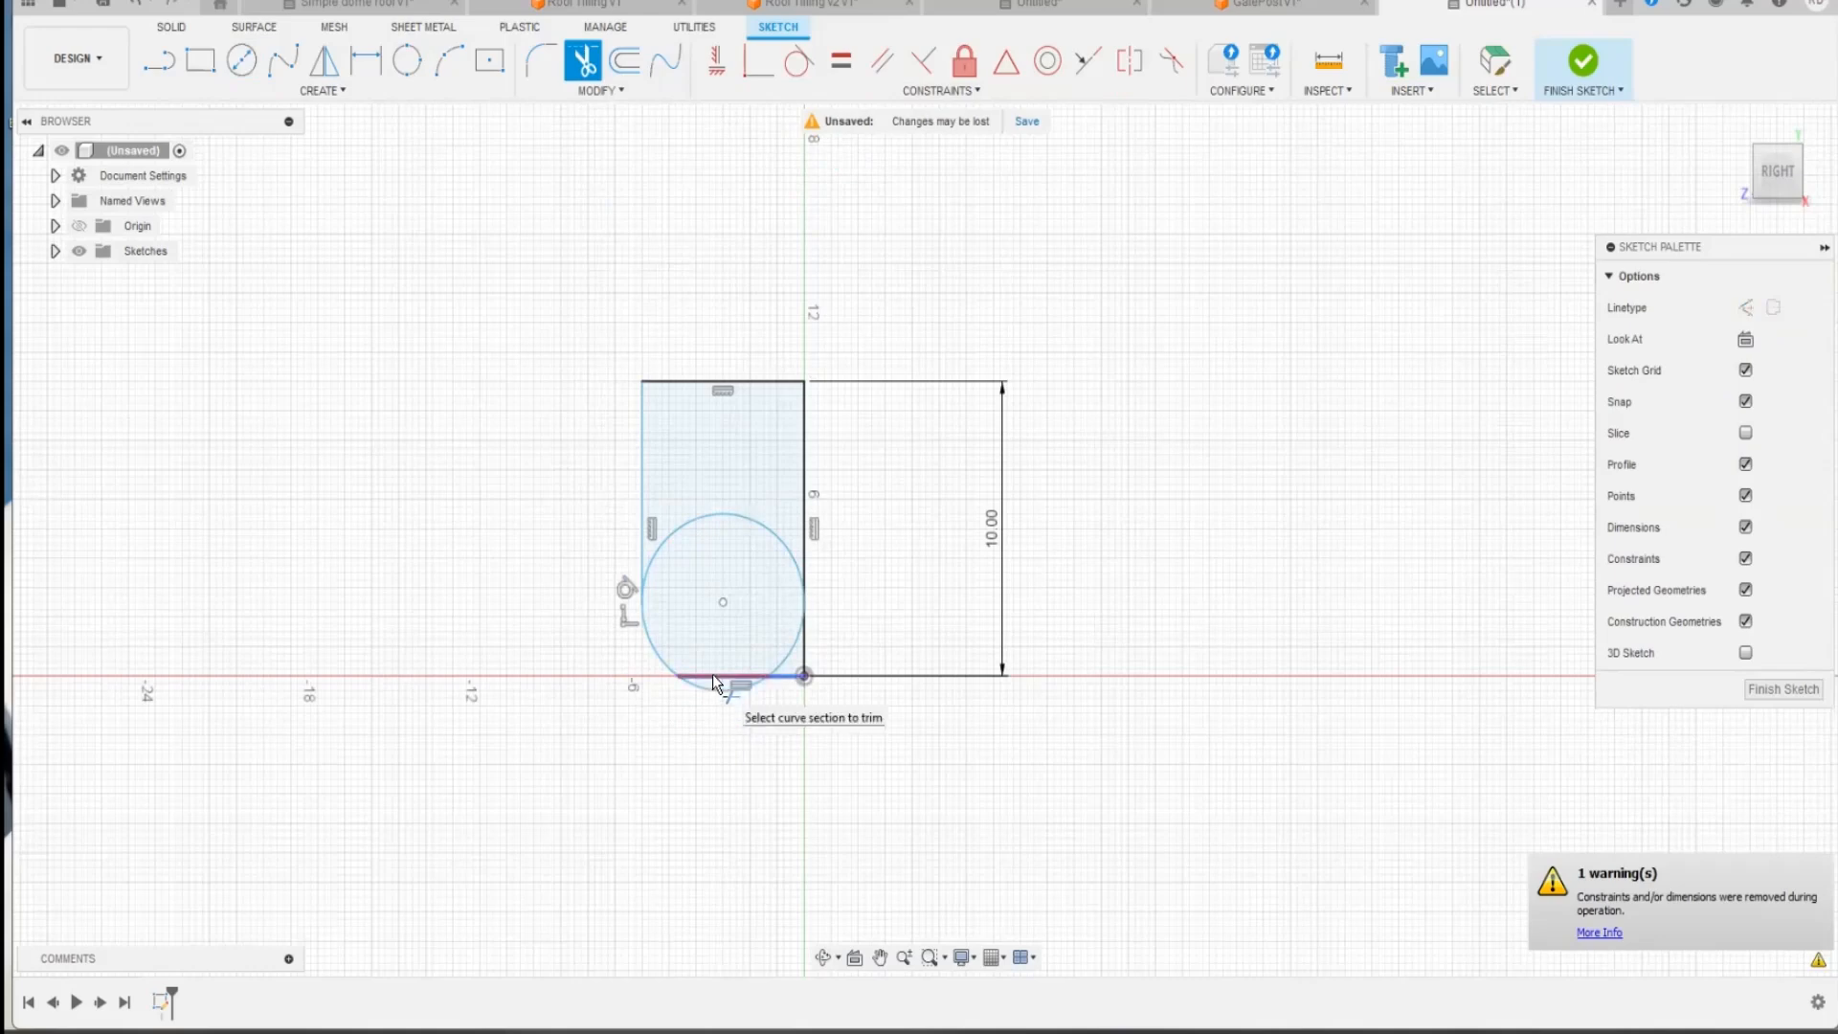
left_click(788, 679)
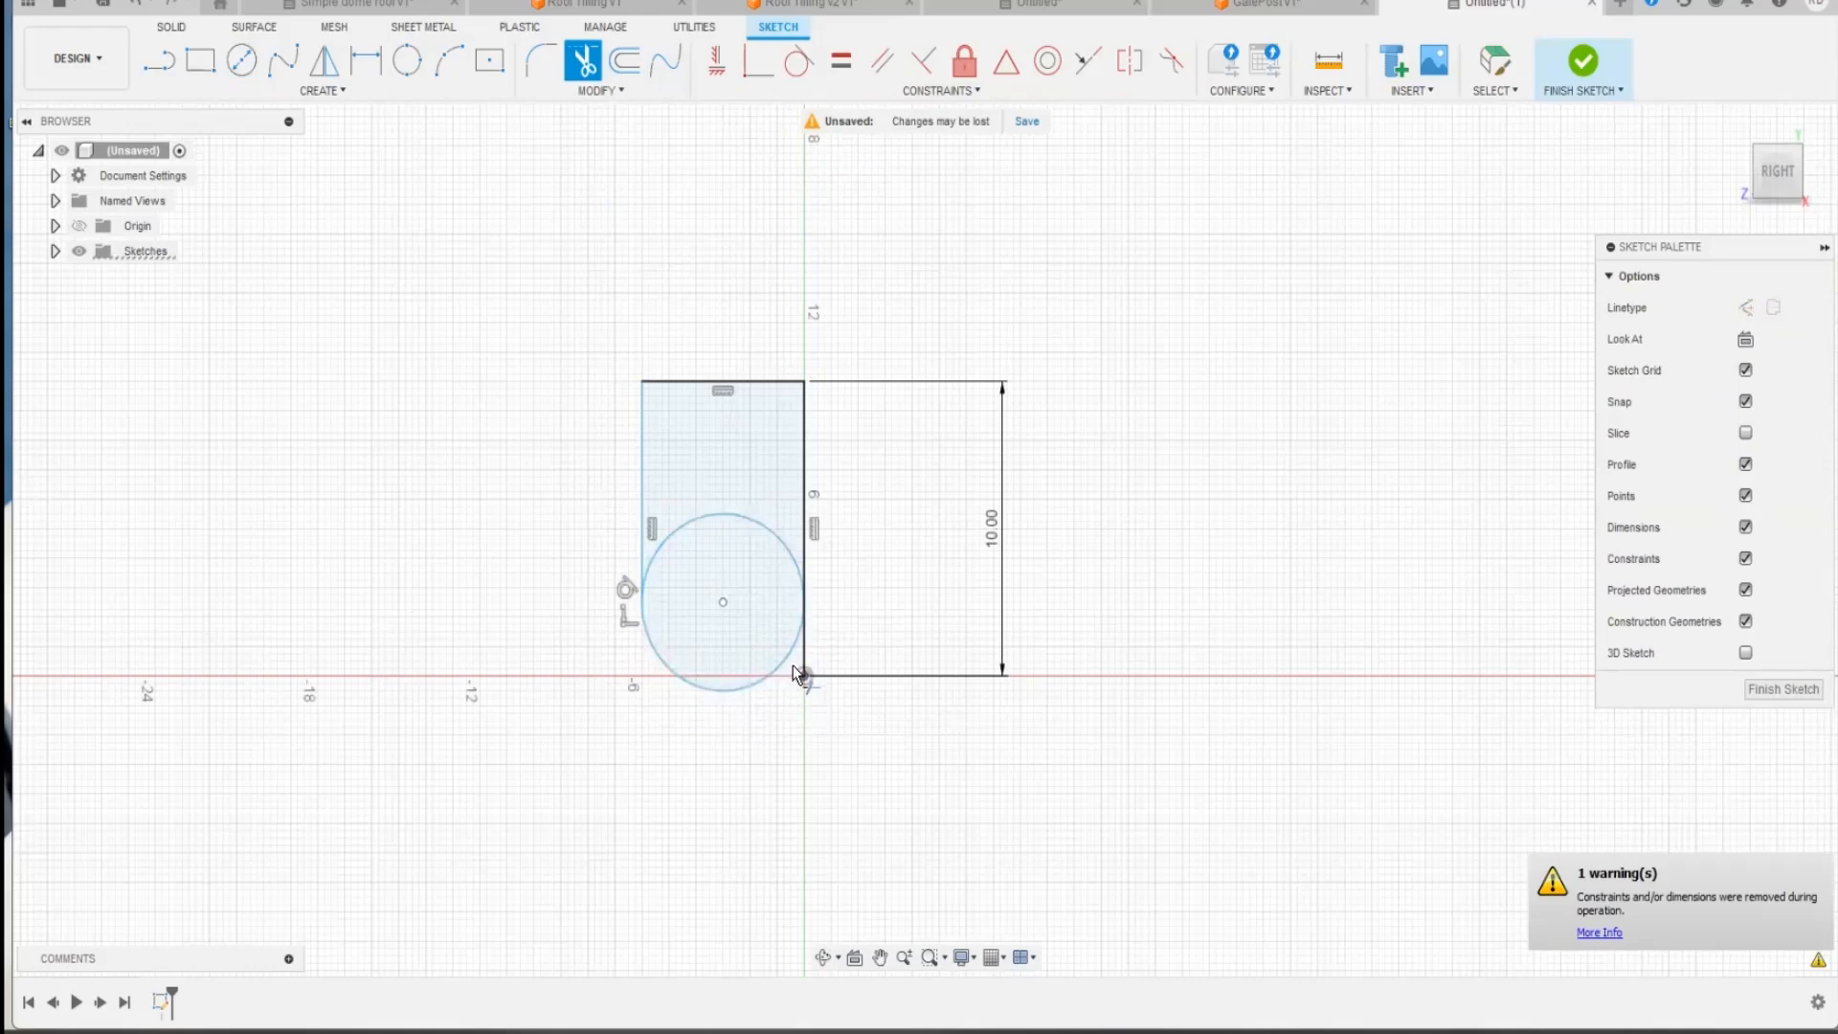
left_click(804, 650)
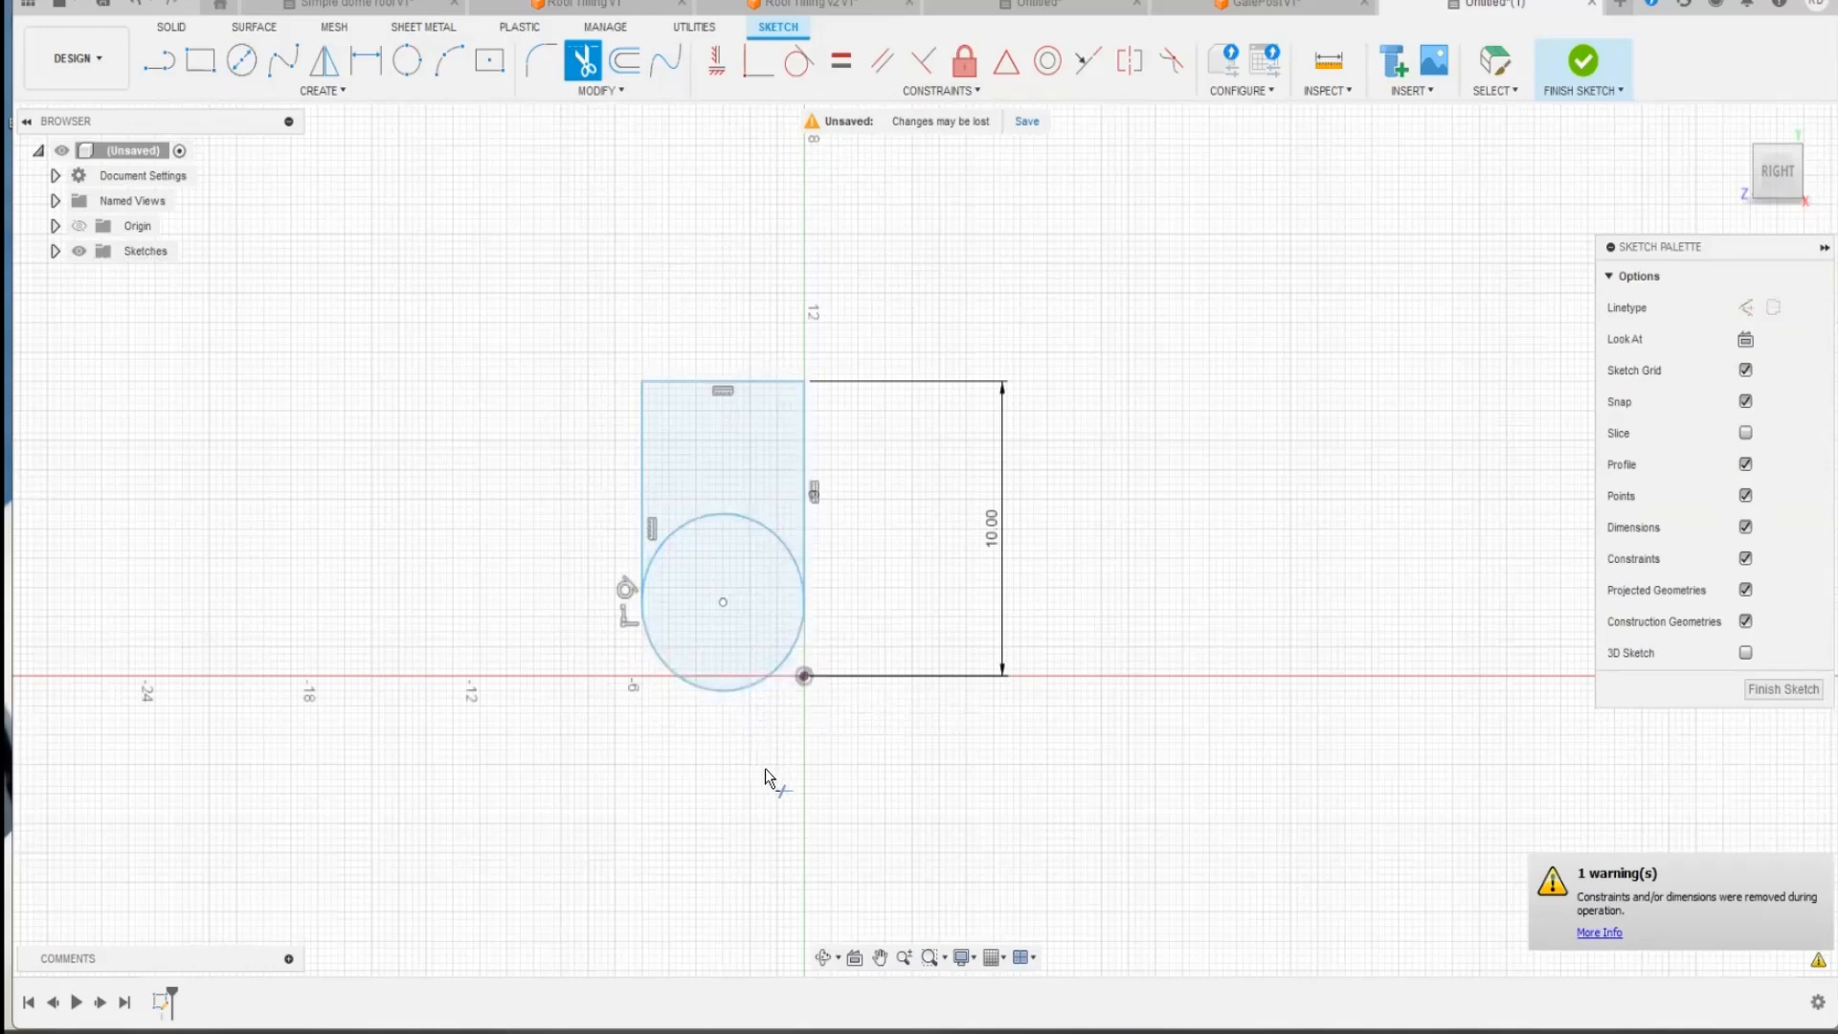
left_click(735, 515)
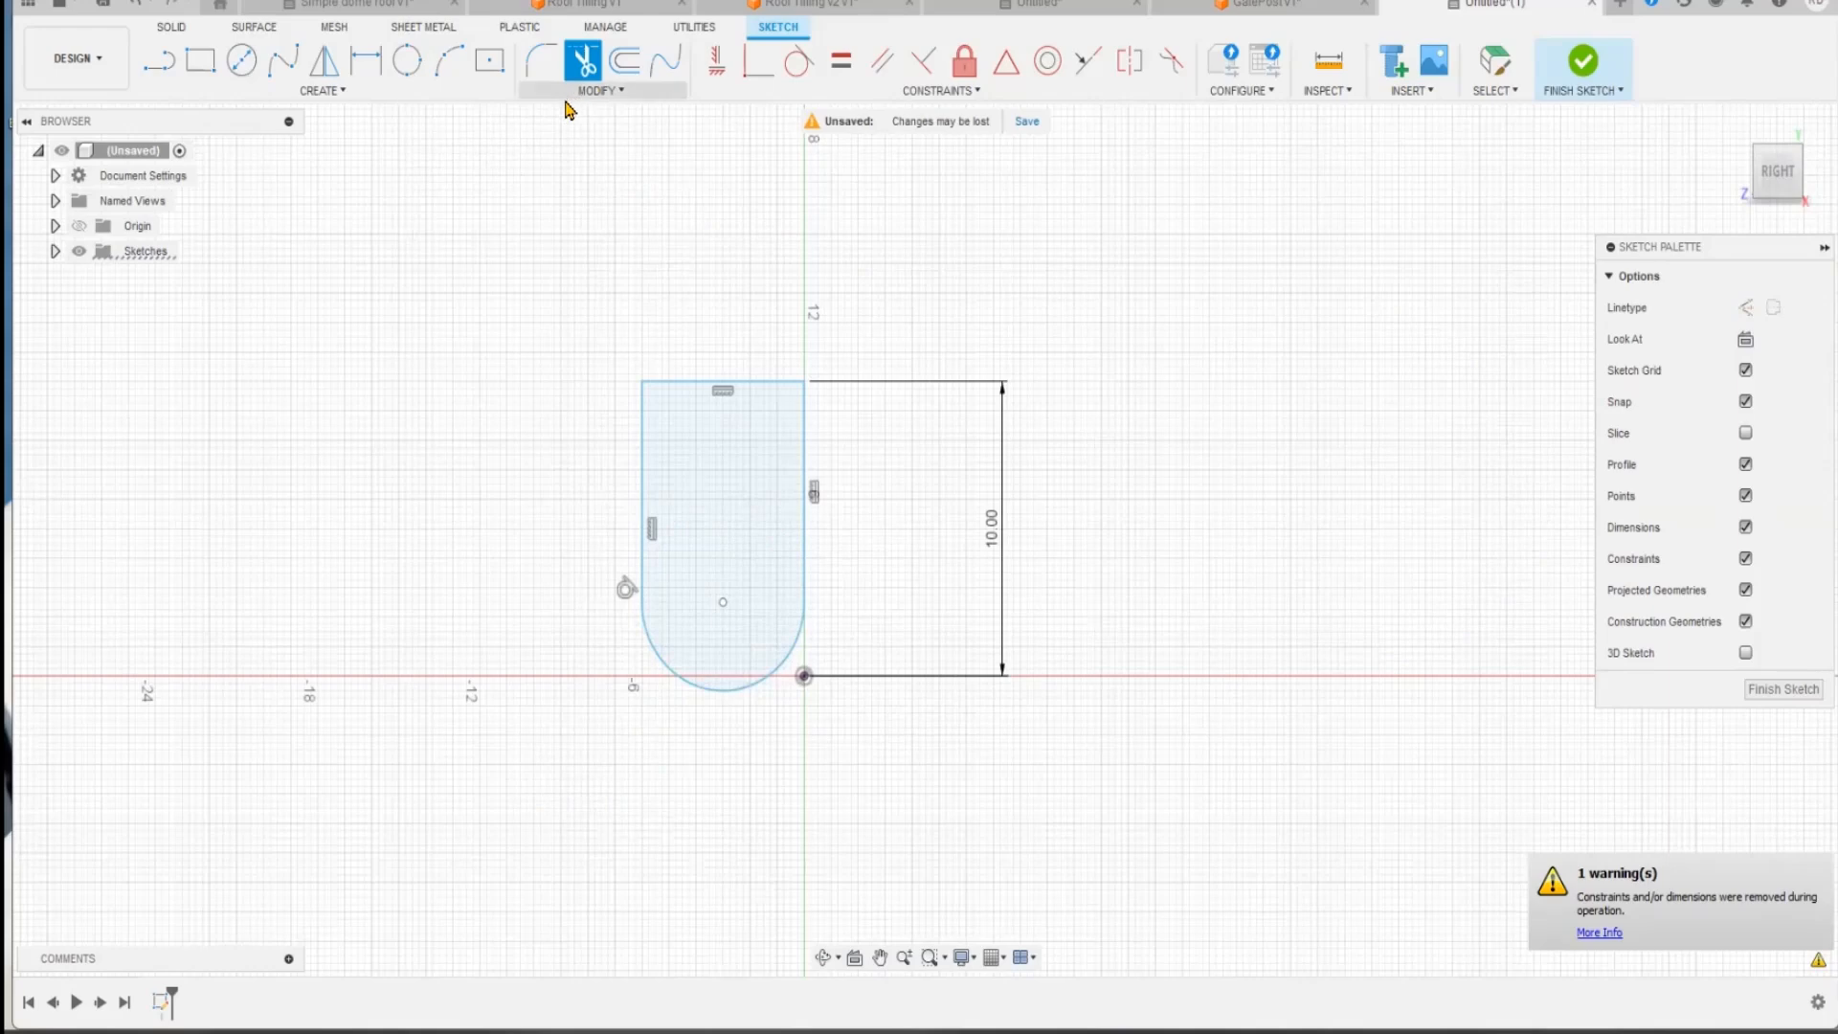
key("Escape")
Step: Try to move the whole tile profile up by 1.599 mm without creating a copy
left_click(603, 92)
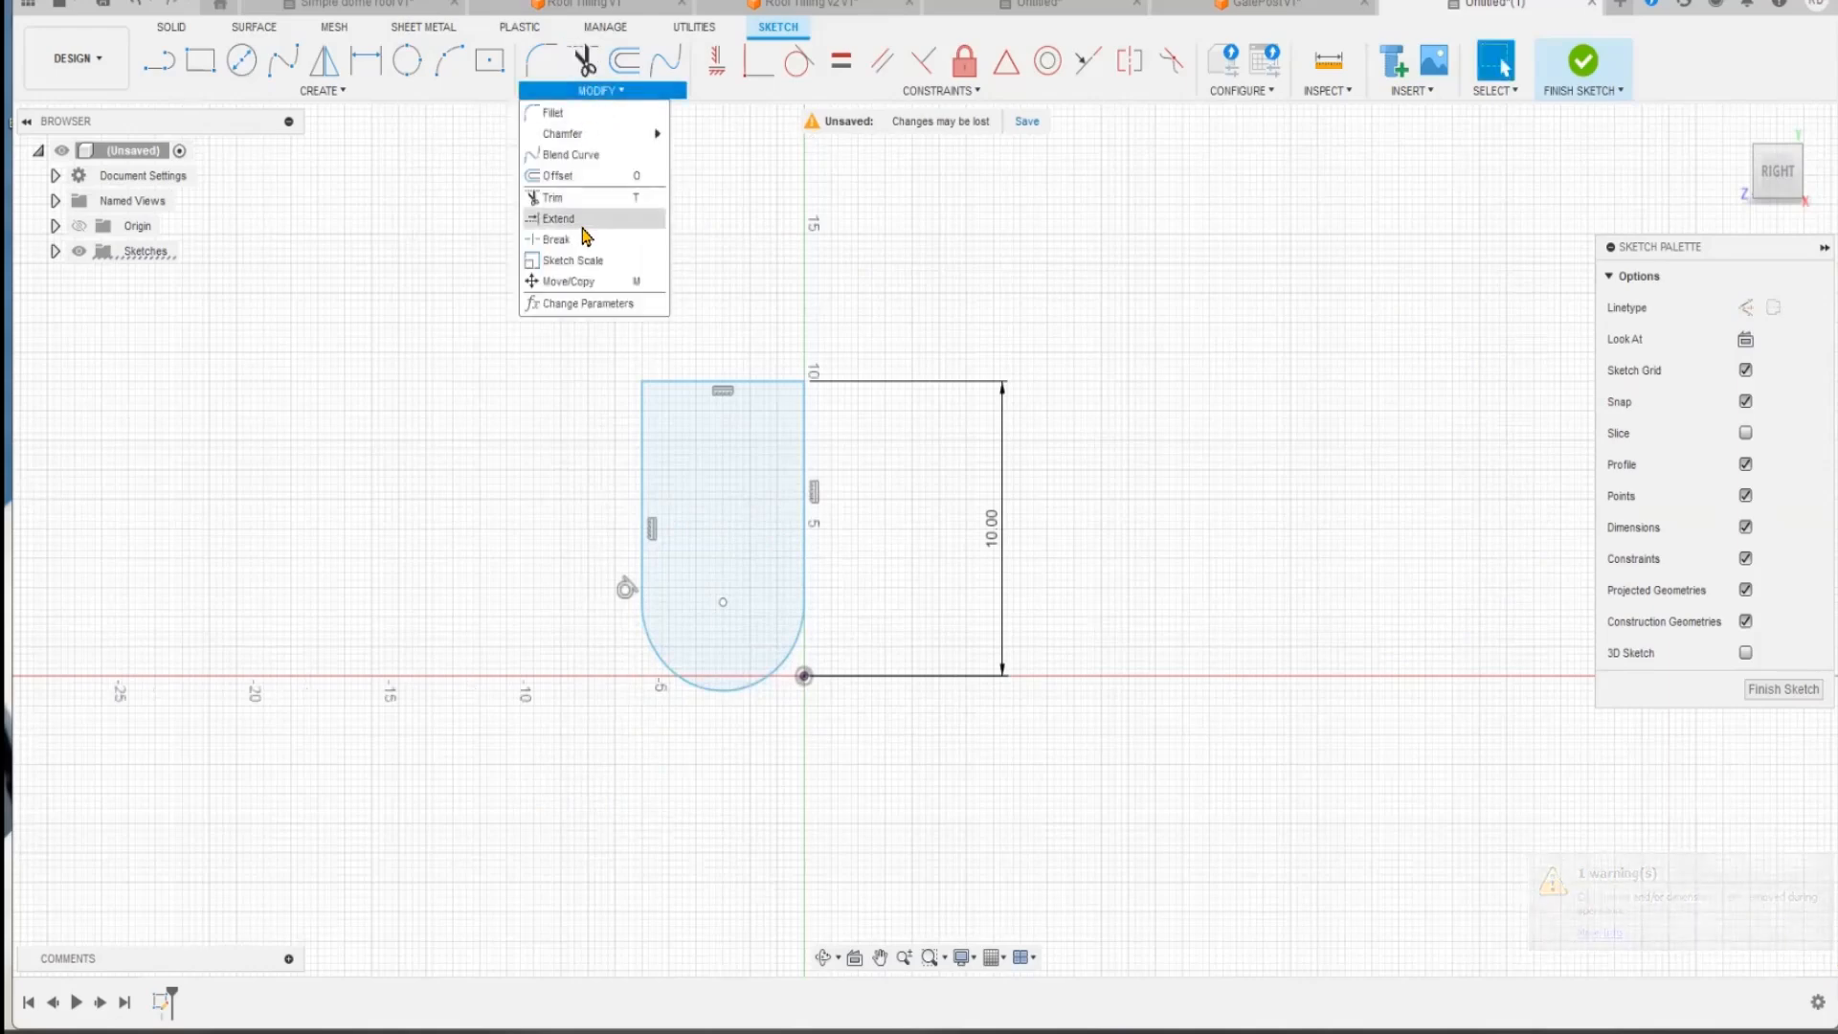
left_click(576, 284)
left_click_drag(587, 342, 867, 792)
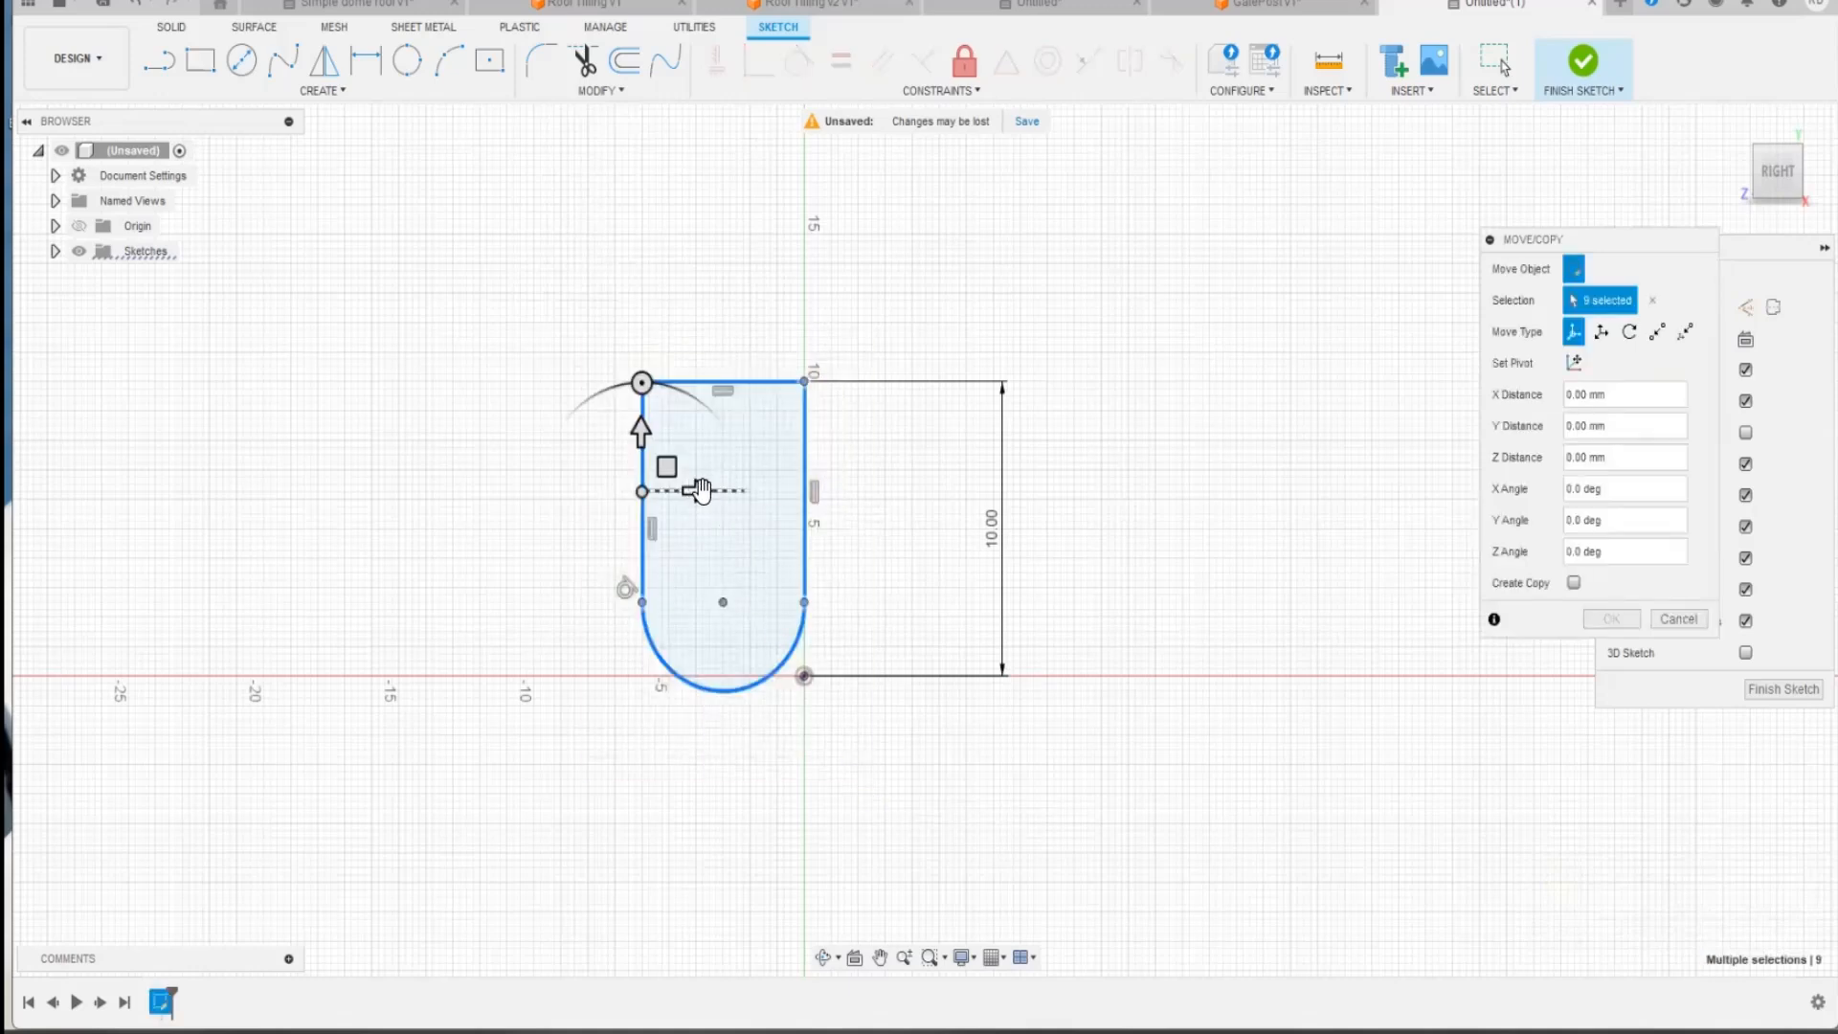
left_click_drag(641, 386, 659, 443)
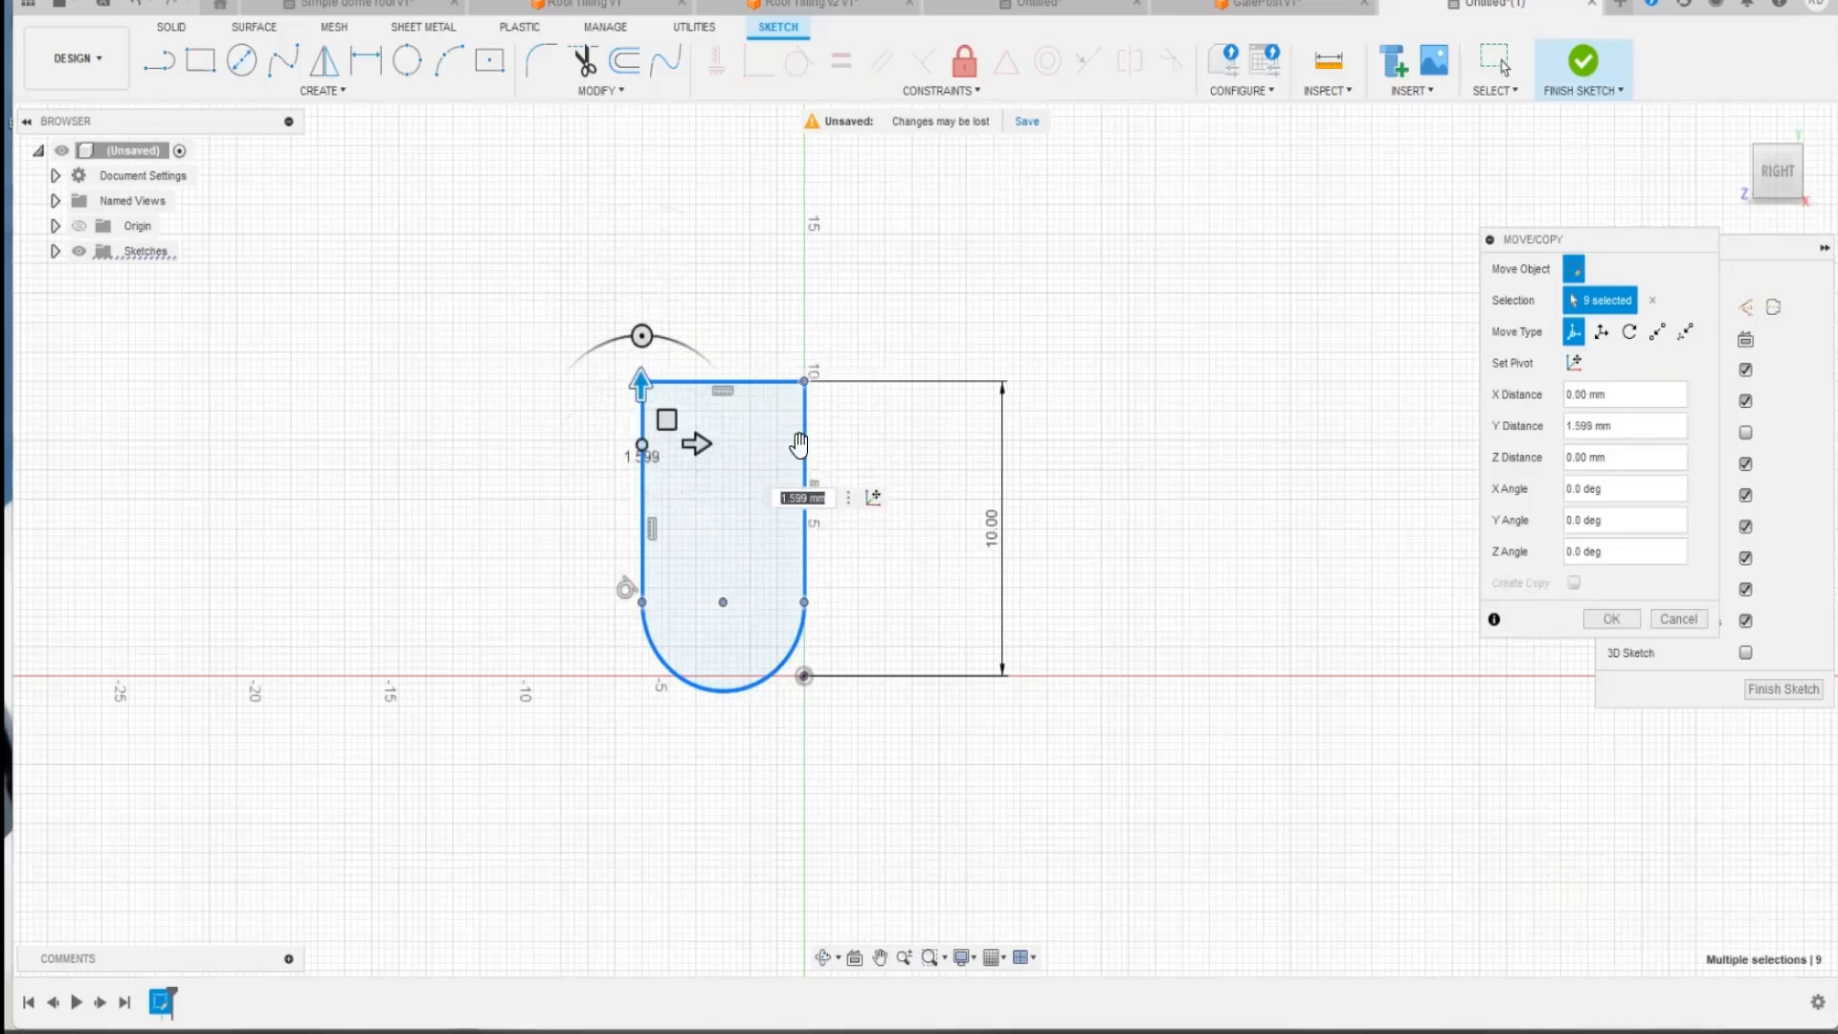
left_click(1611, 618)
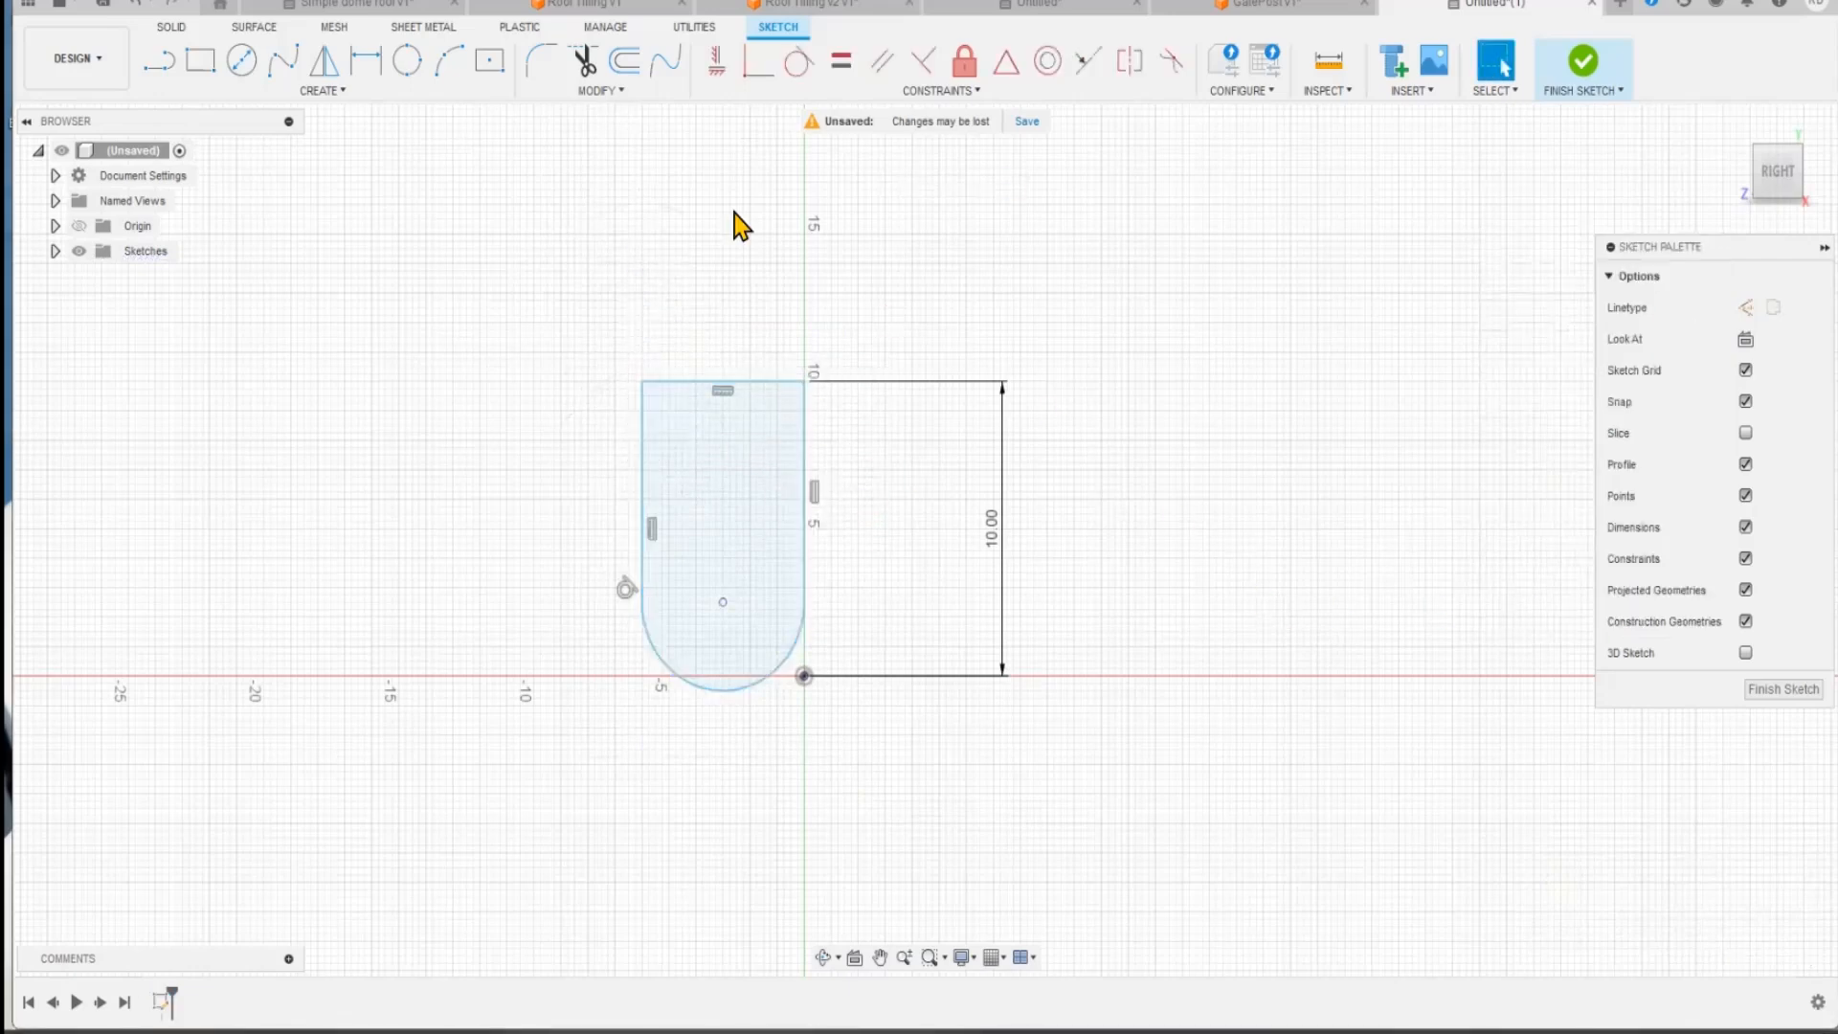
Step: Copy the tile profile one row up and 6.075 mm to the right, with its rounded end starting at the original's top edge
left_click(610, 93)
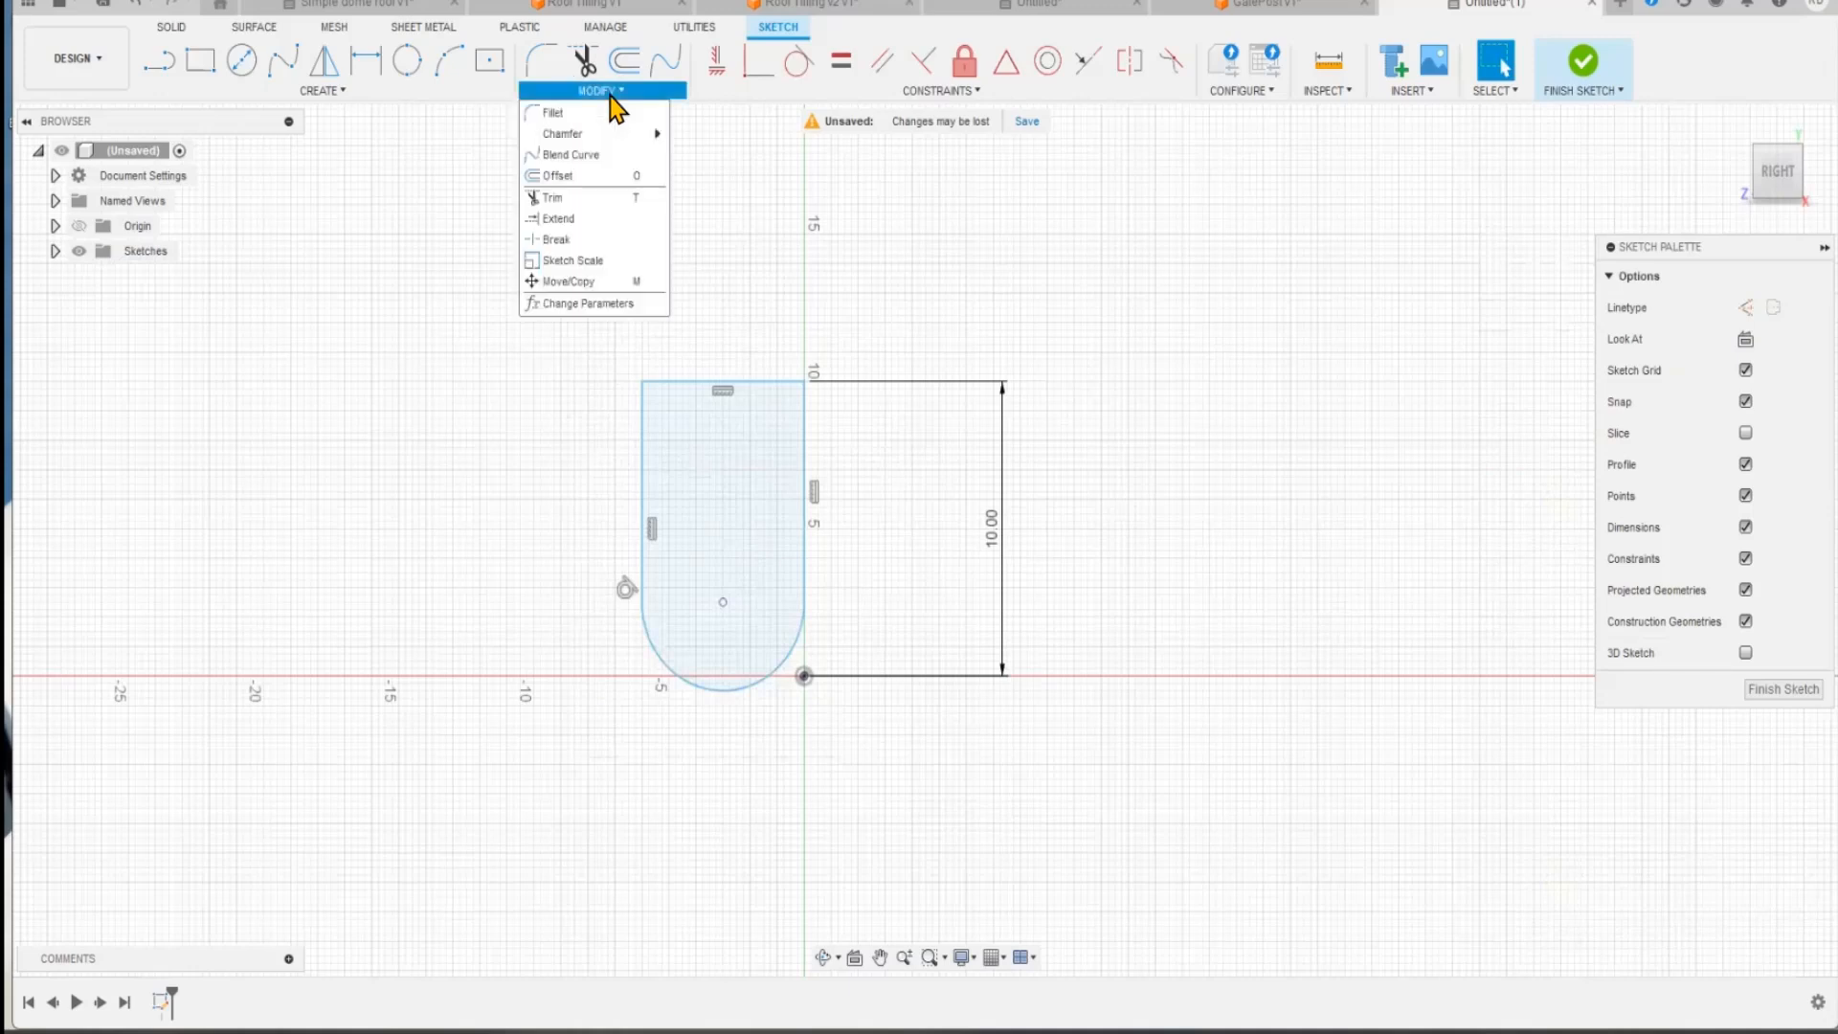
left_click(603, 285)
mouse_move(509, 321)
left_mouse_down()
mouse_move(760, 615)
mouse_move(1177, 614)
left_mouse_up()
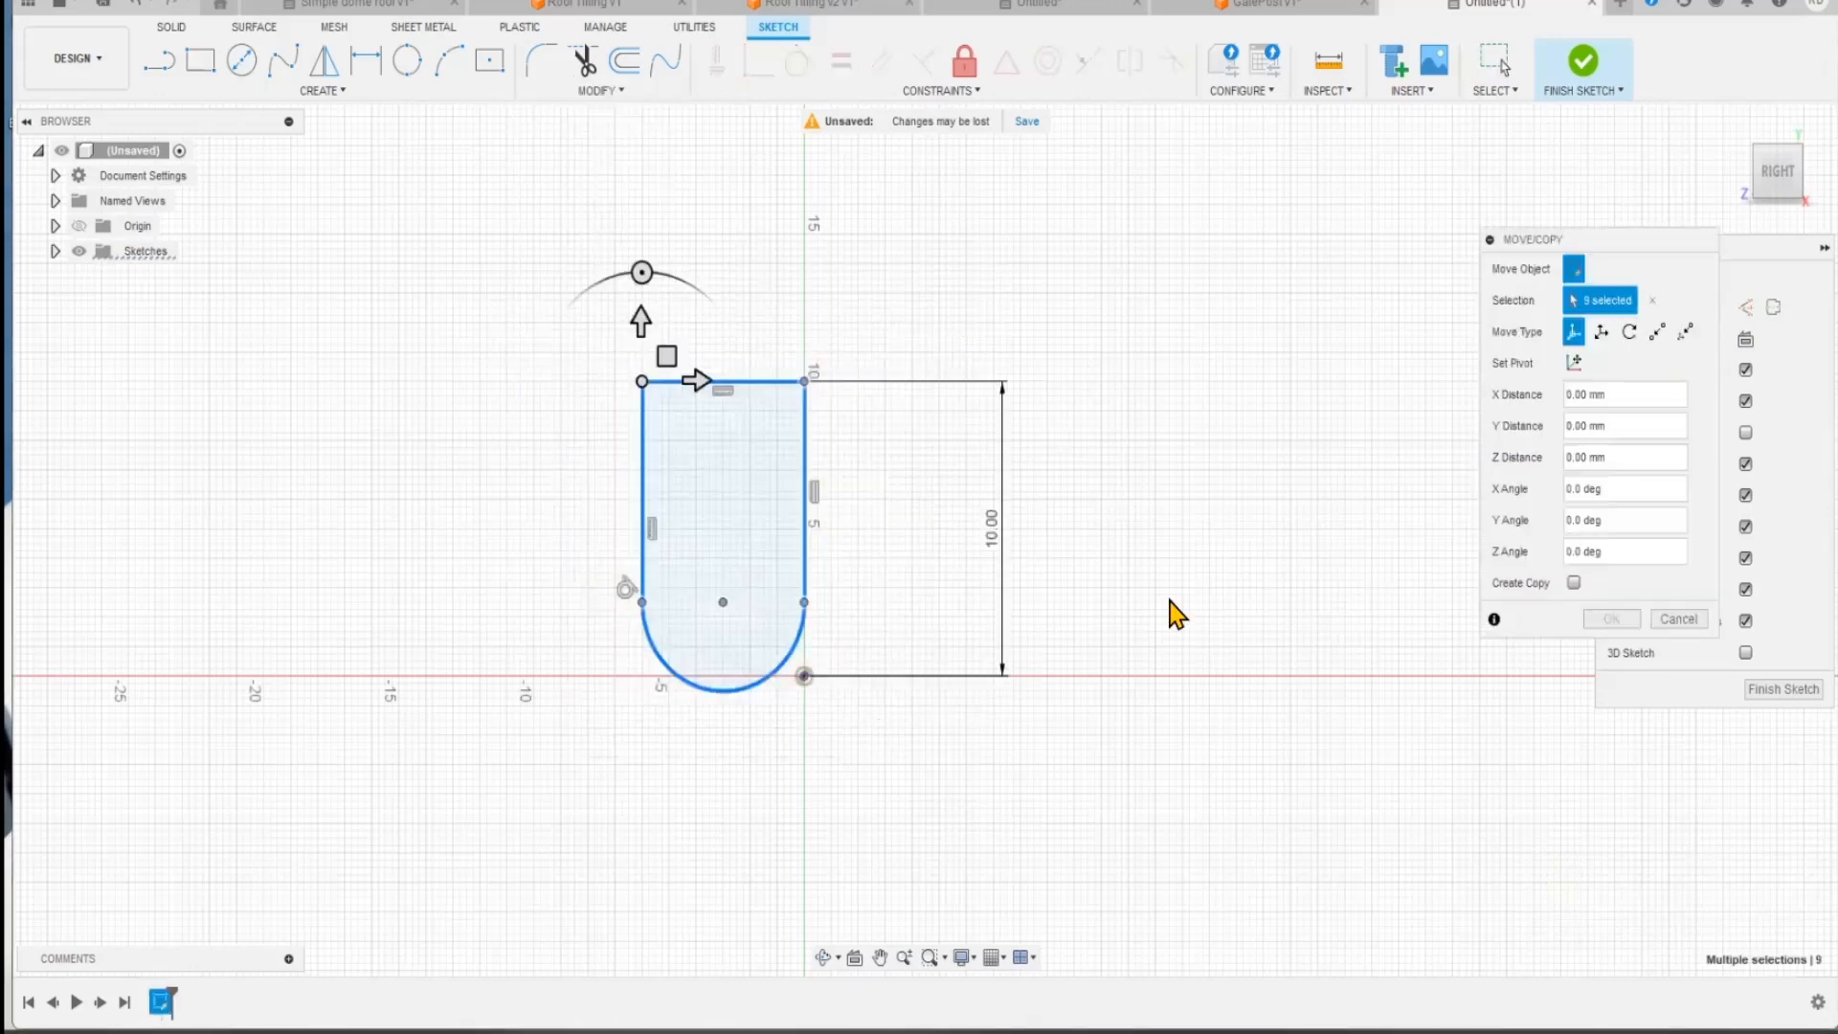
left_click(1573, 582)
left_click_drag(641, 317, 694, 92)
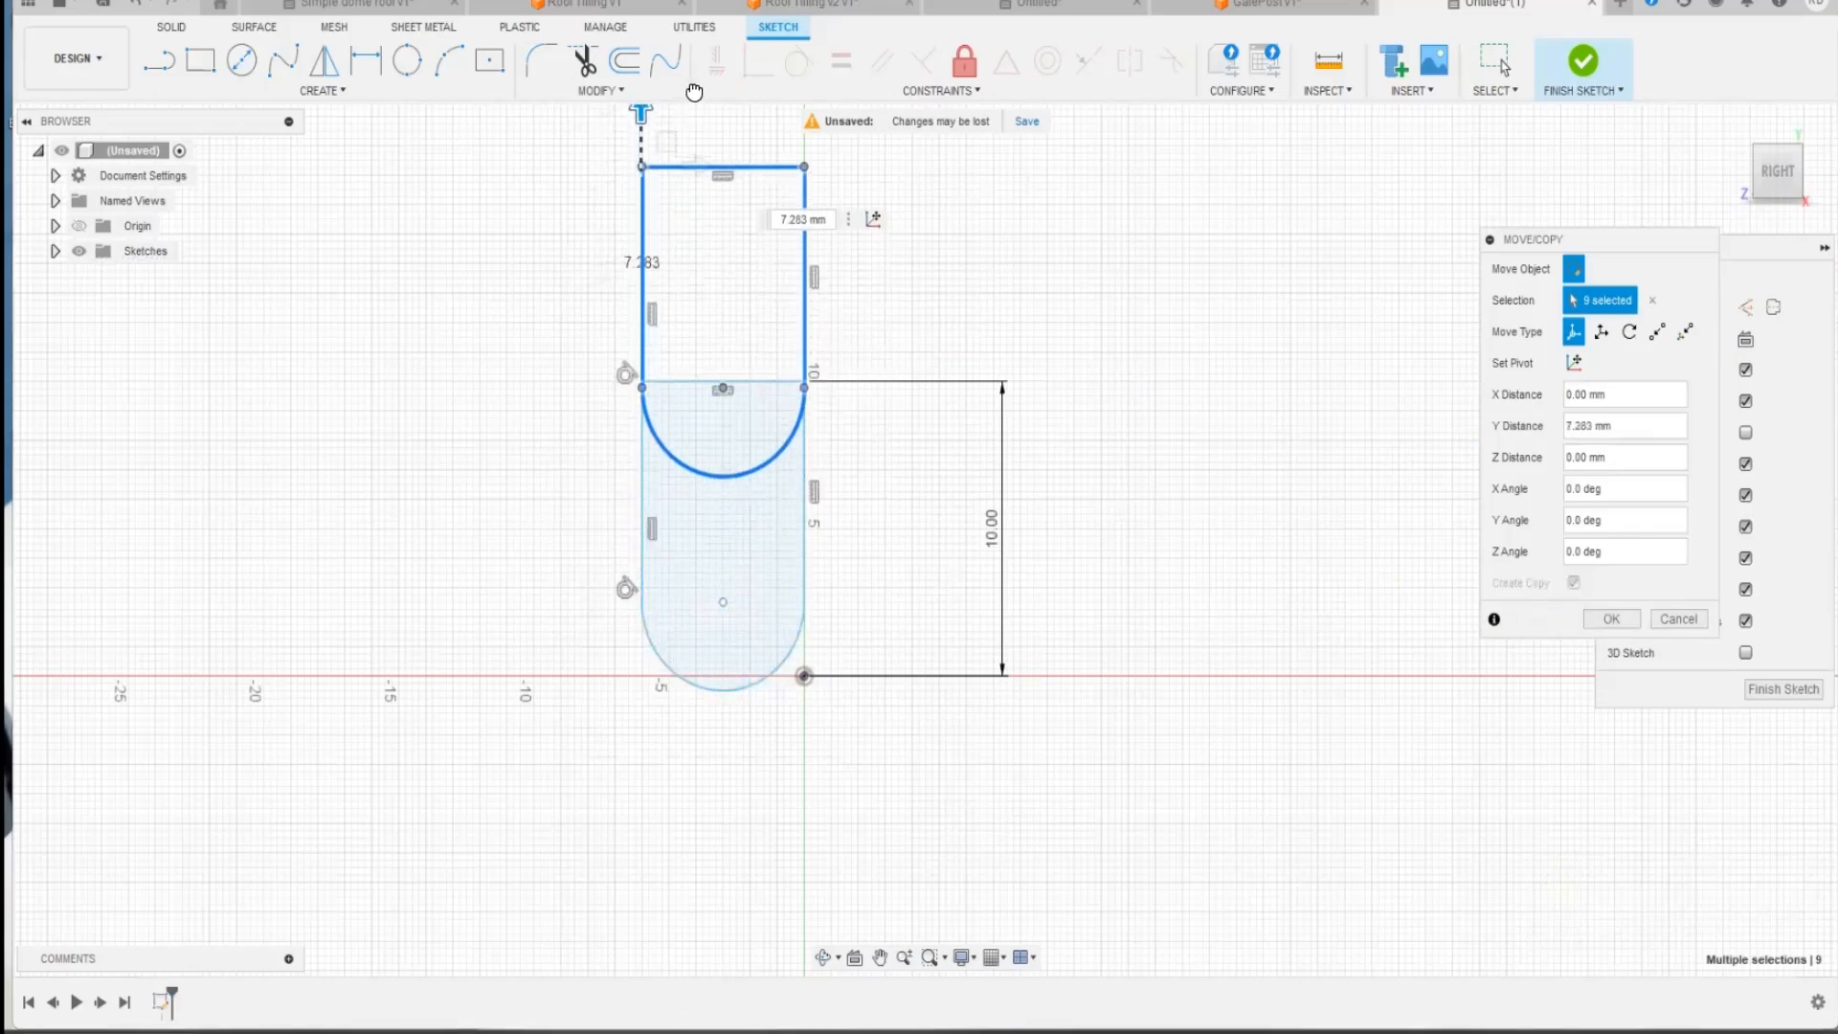
middle_click_drag(635, 113, 634, 287)
left_click_drag(634, 287, 635, 277)
left_click_drag(689, 333, 855, 333)
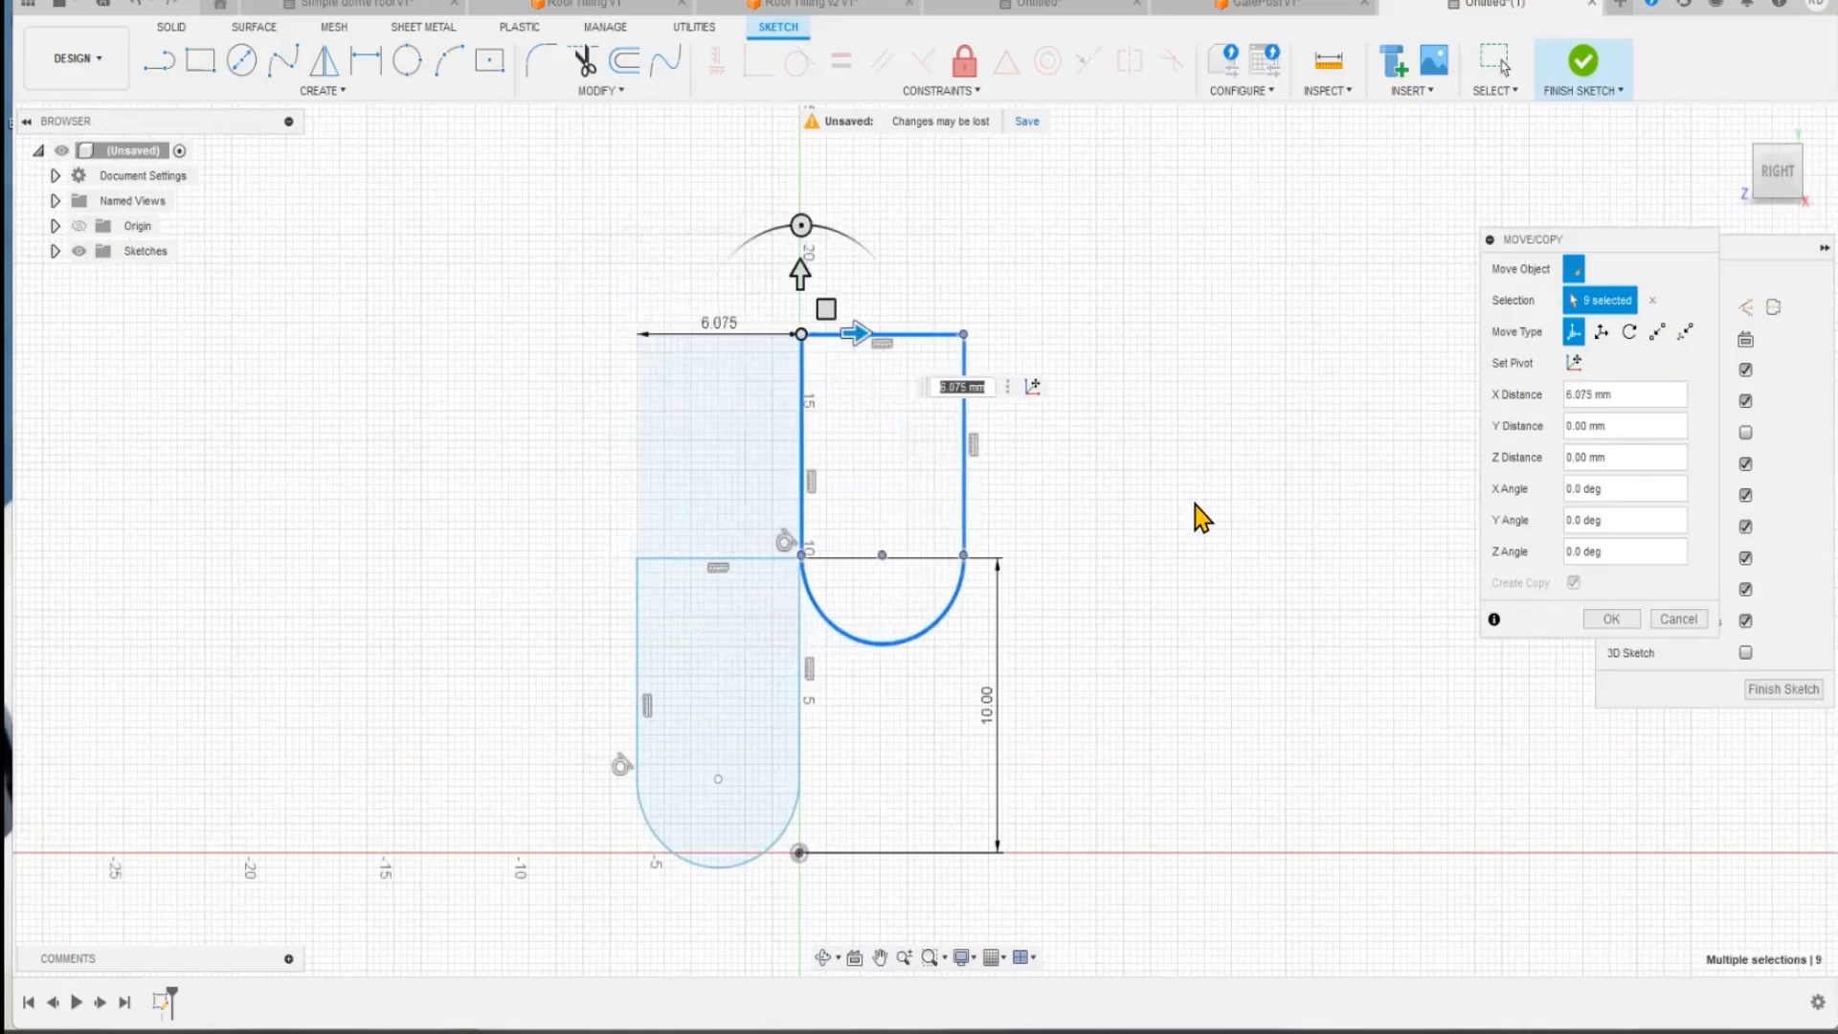
left_click(1612, 619)
Step: Pattern both tile profiles in a 3 by 3 rectangular array spaced 6.323 mm horizontally and 15.134 mm vertically
mouse_move(534, 241)
left_mouse_down()
mouse_move(1079, 910)
mouse_move(1098, 889)
left_mouse_up()
left_click(316, 91)
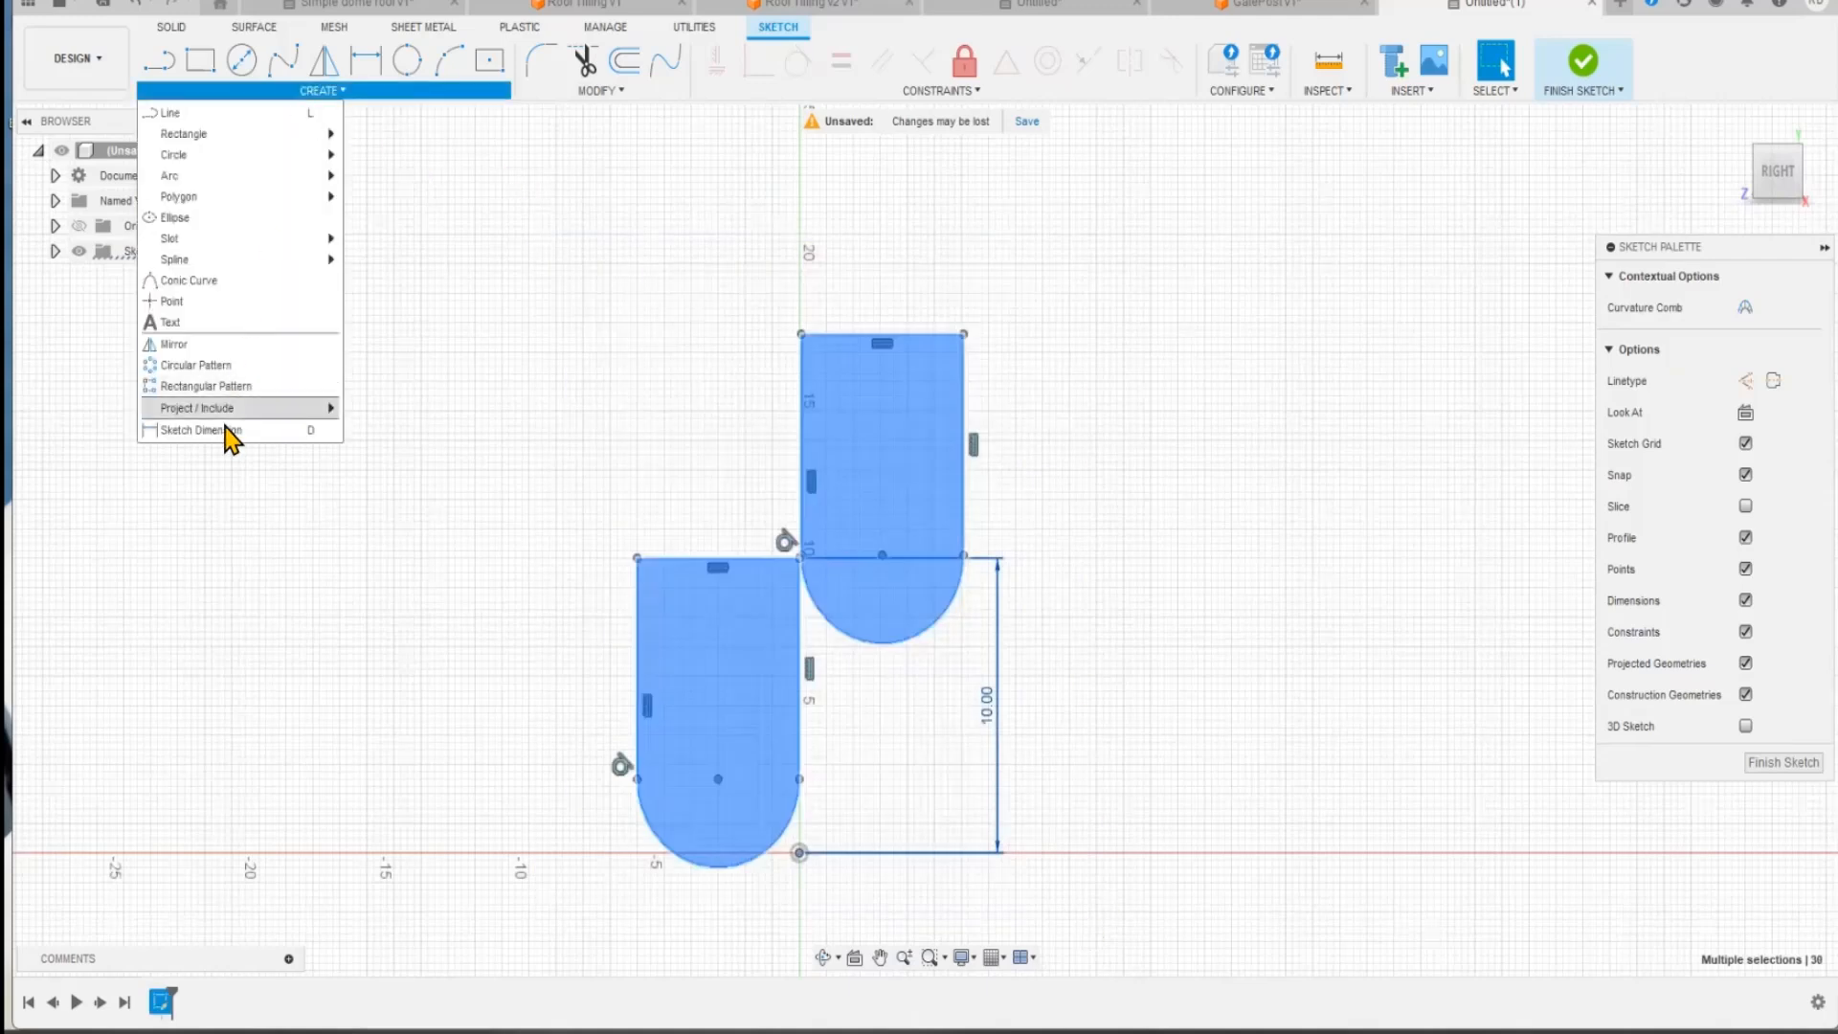
left_click(228, 386)
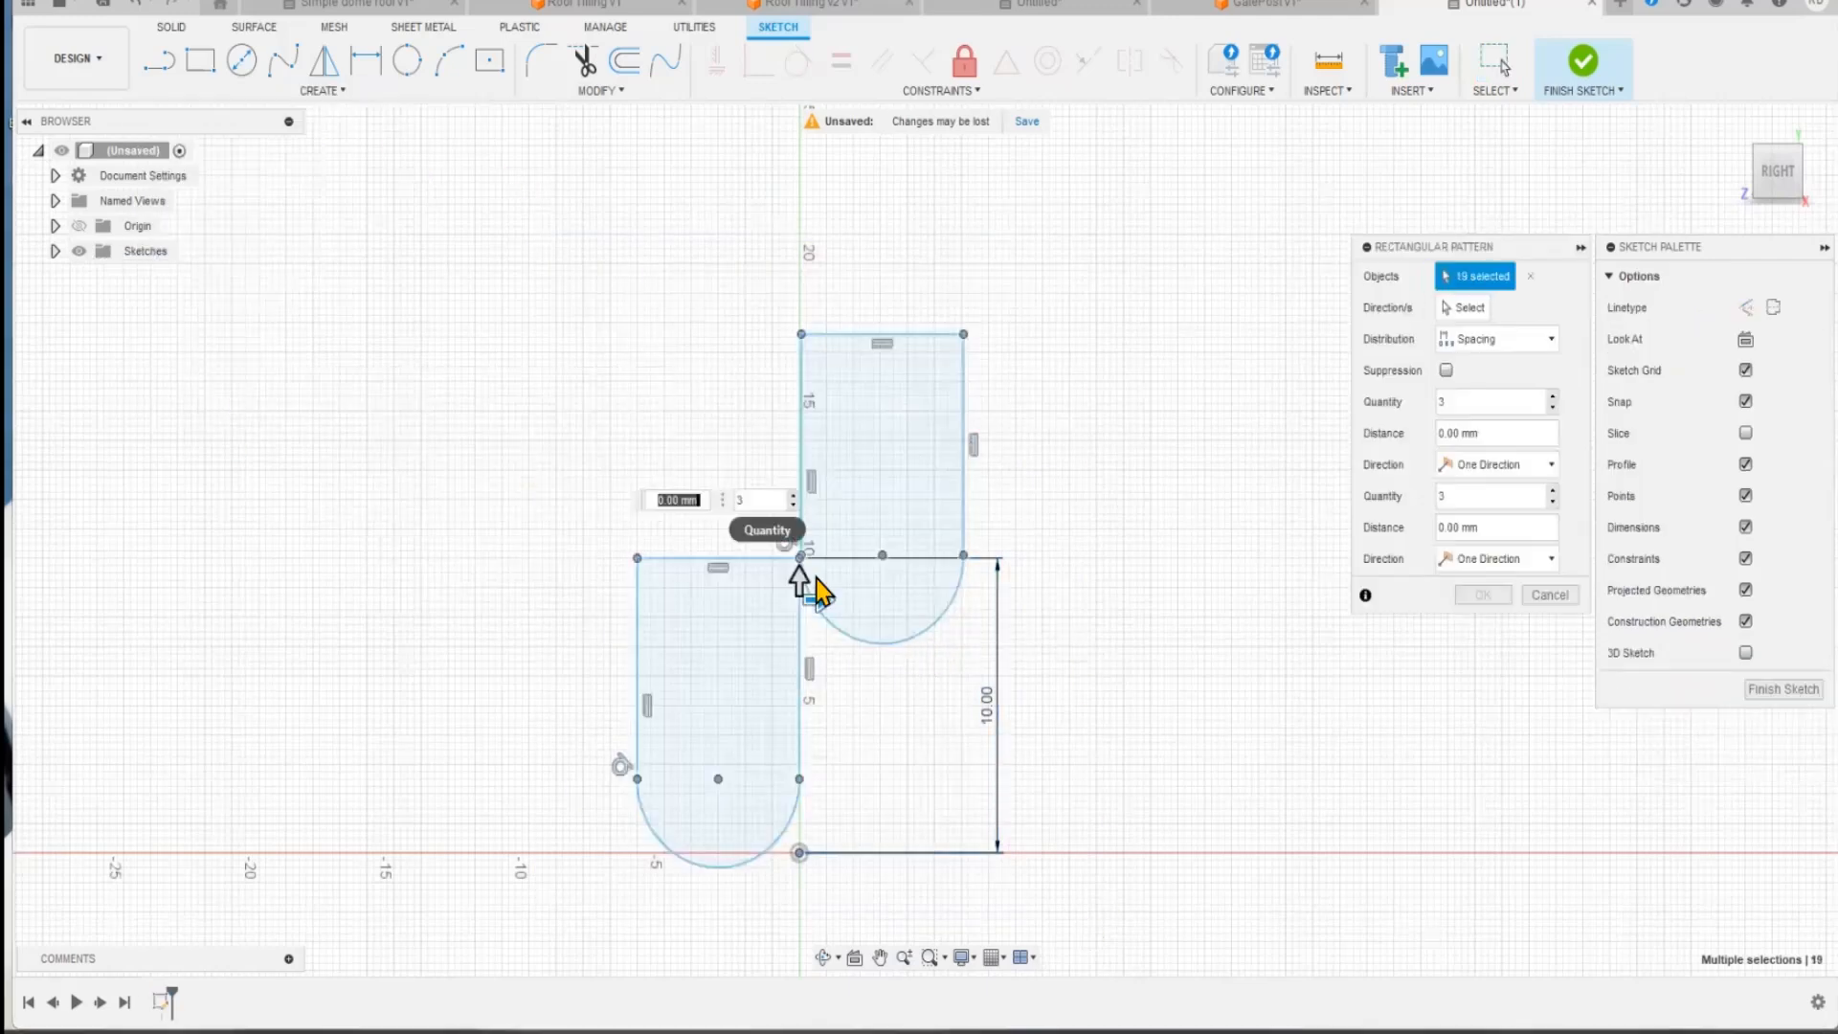
left_click_drag(822, 600, 992, 595)
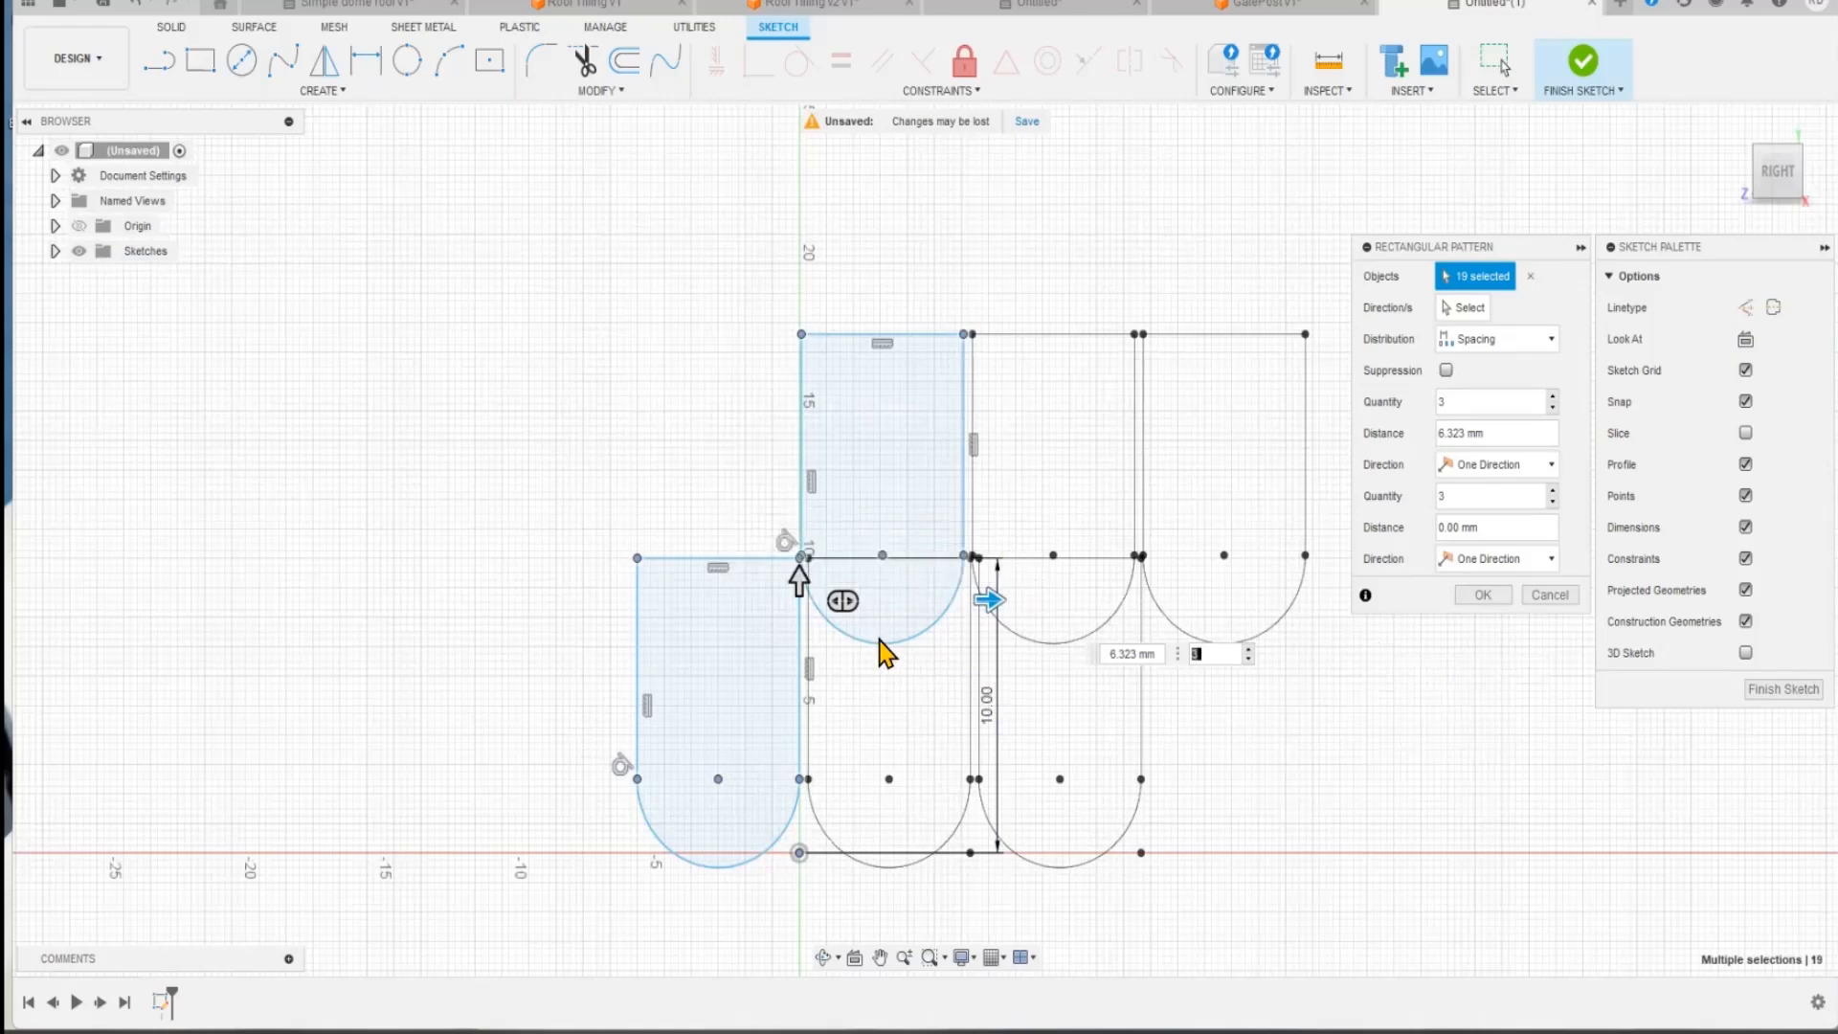
left_click_drag(800, 577, 930, 137)
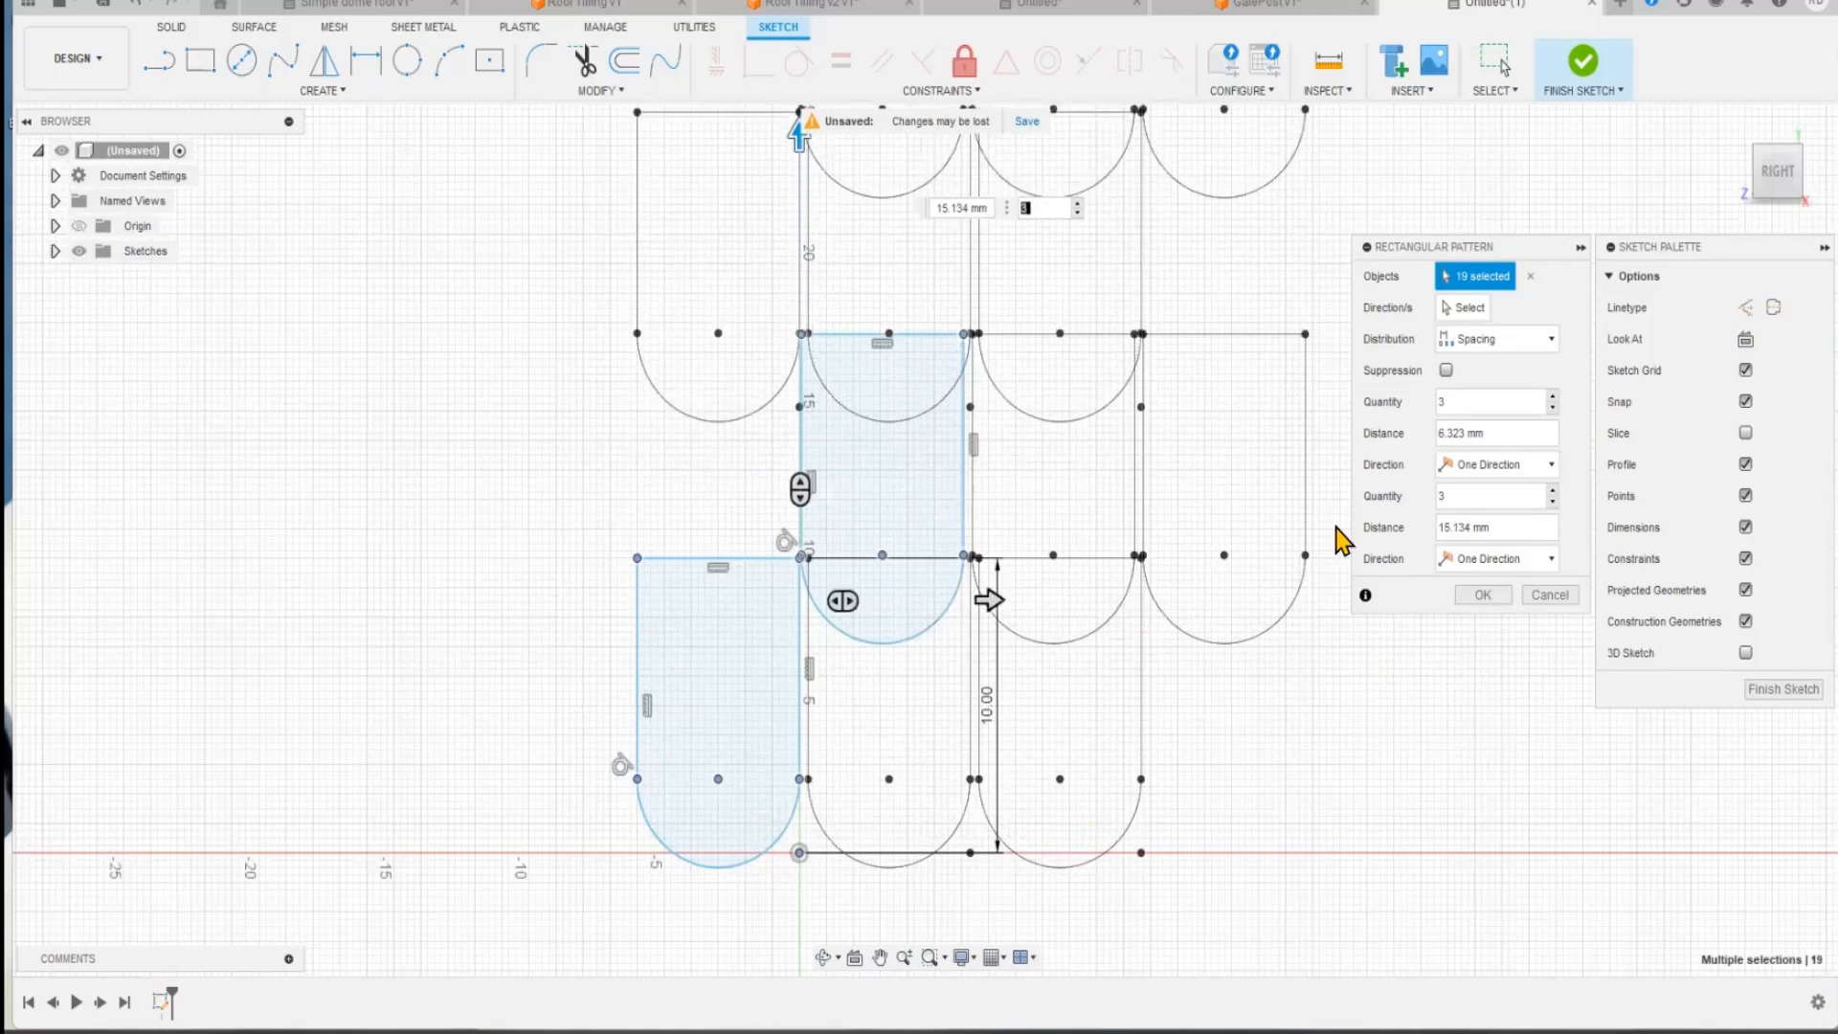
left_click(1482, 595)
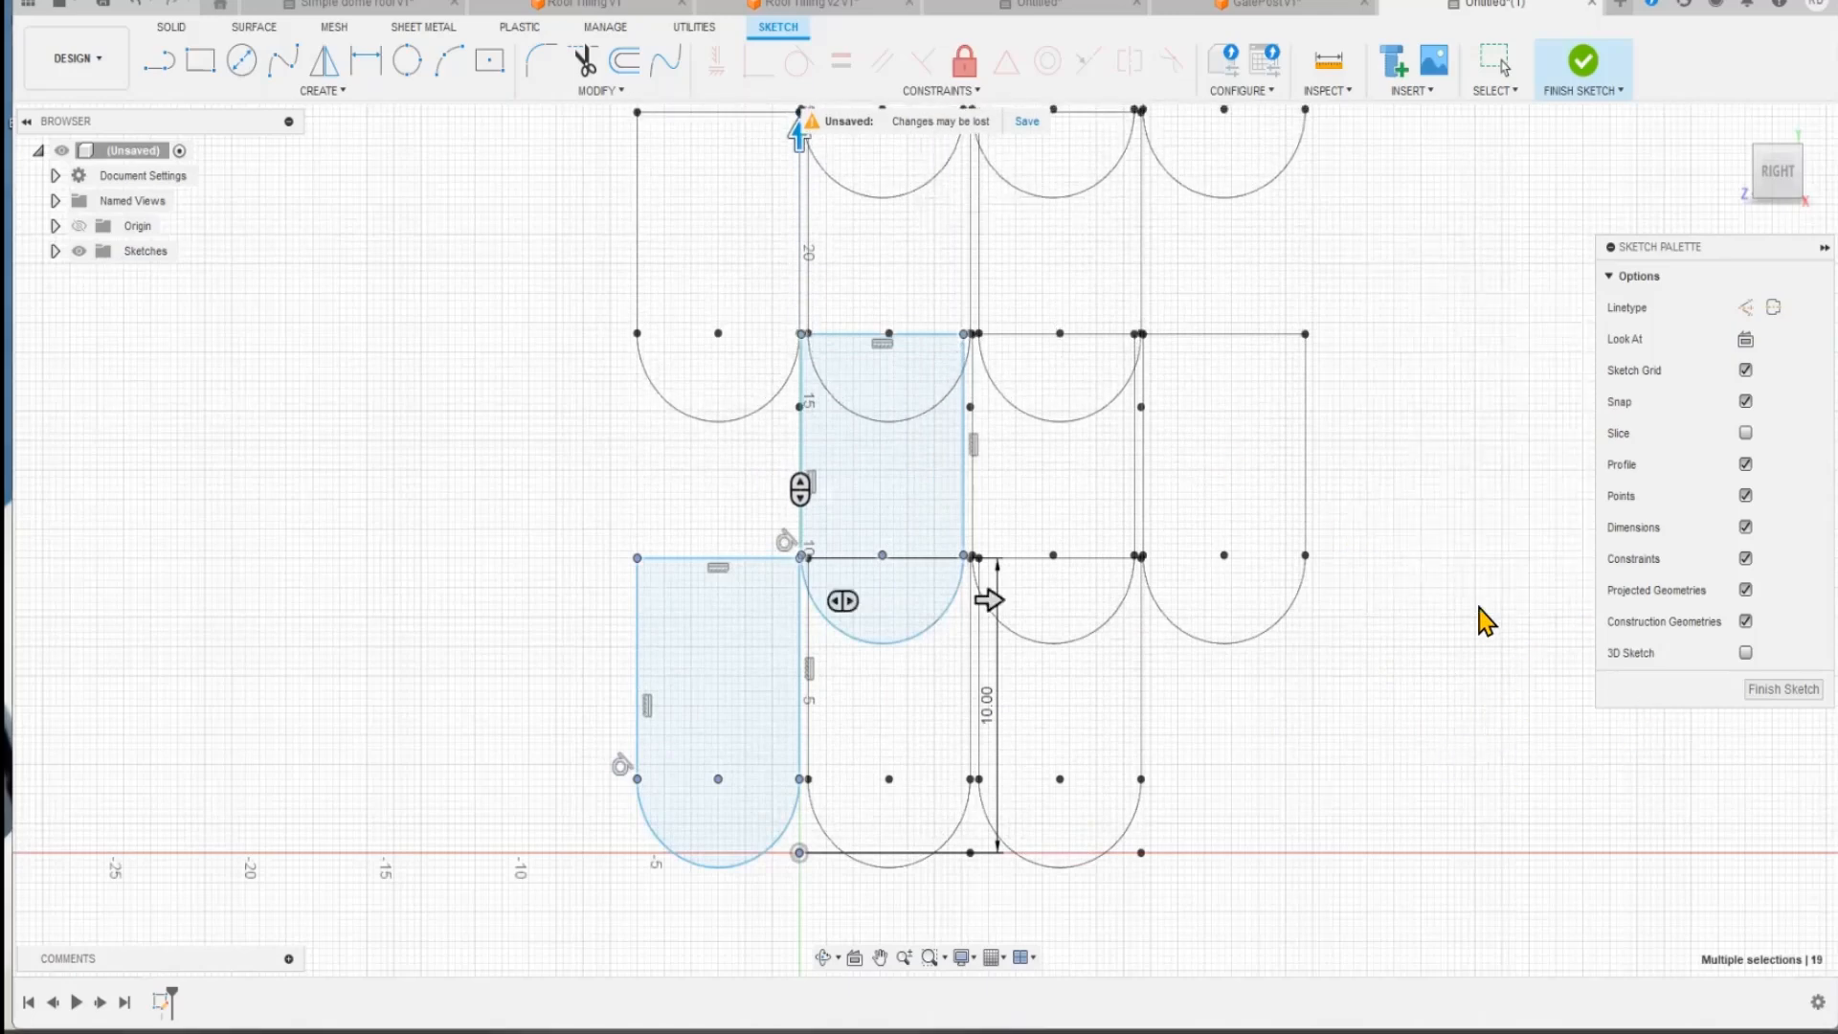
Step: Trim the top edges of the two middle tiles in the second row where the row above overlaps them
mouse_move(1512, 754)
middle_mouse_down()
mouse_move(1380, 866)
mouse_move(1357, 844)
mouse_move(1376, 867)
middle_mouse_up()
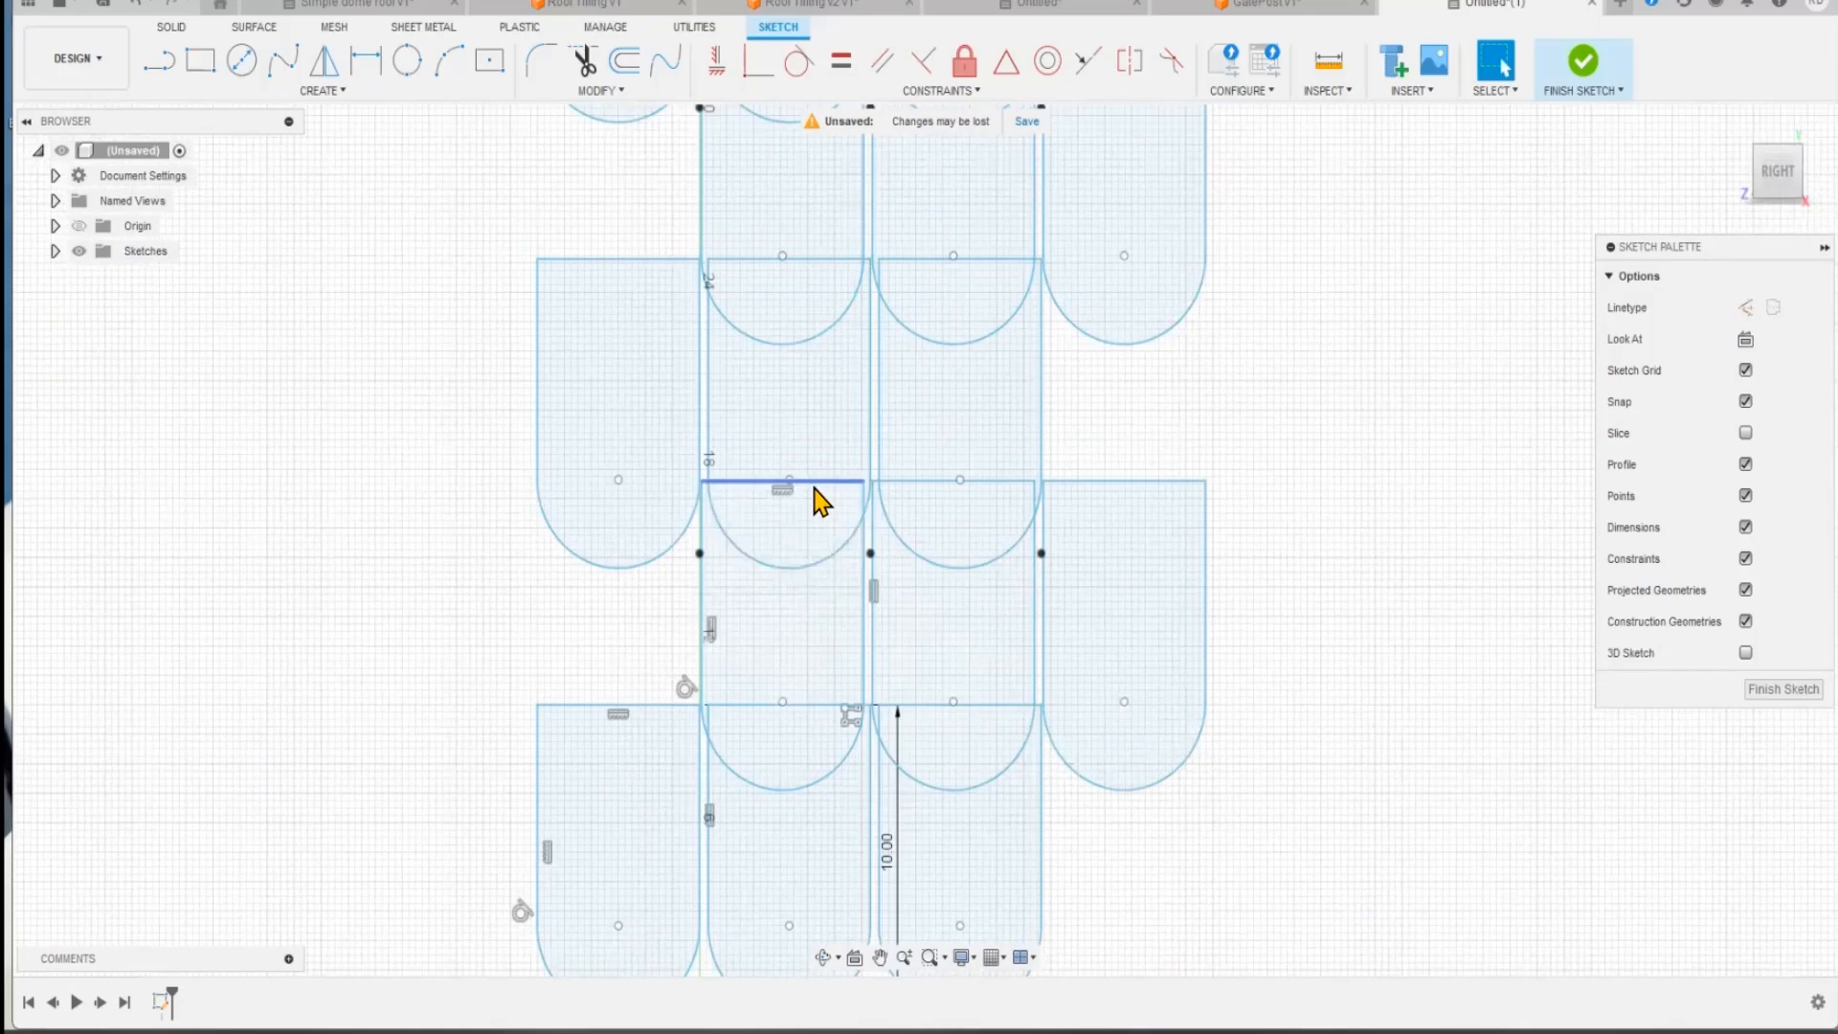
left_click(585, 63)
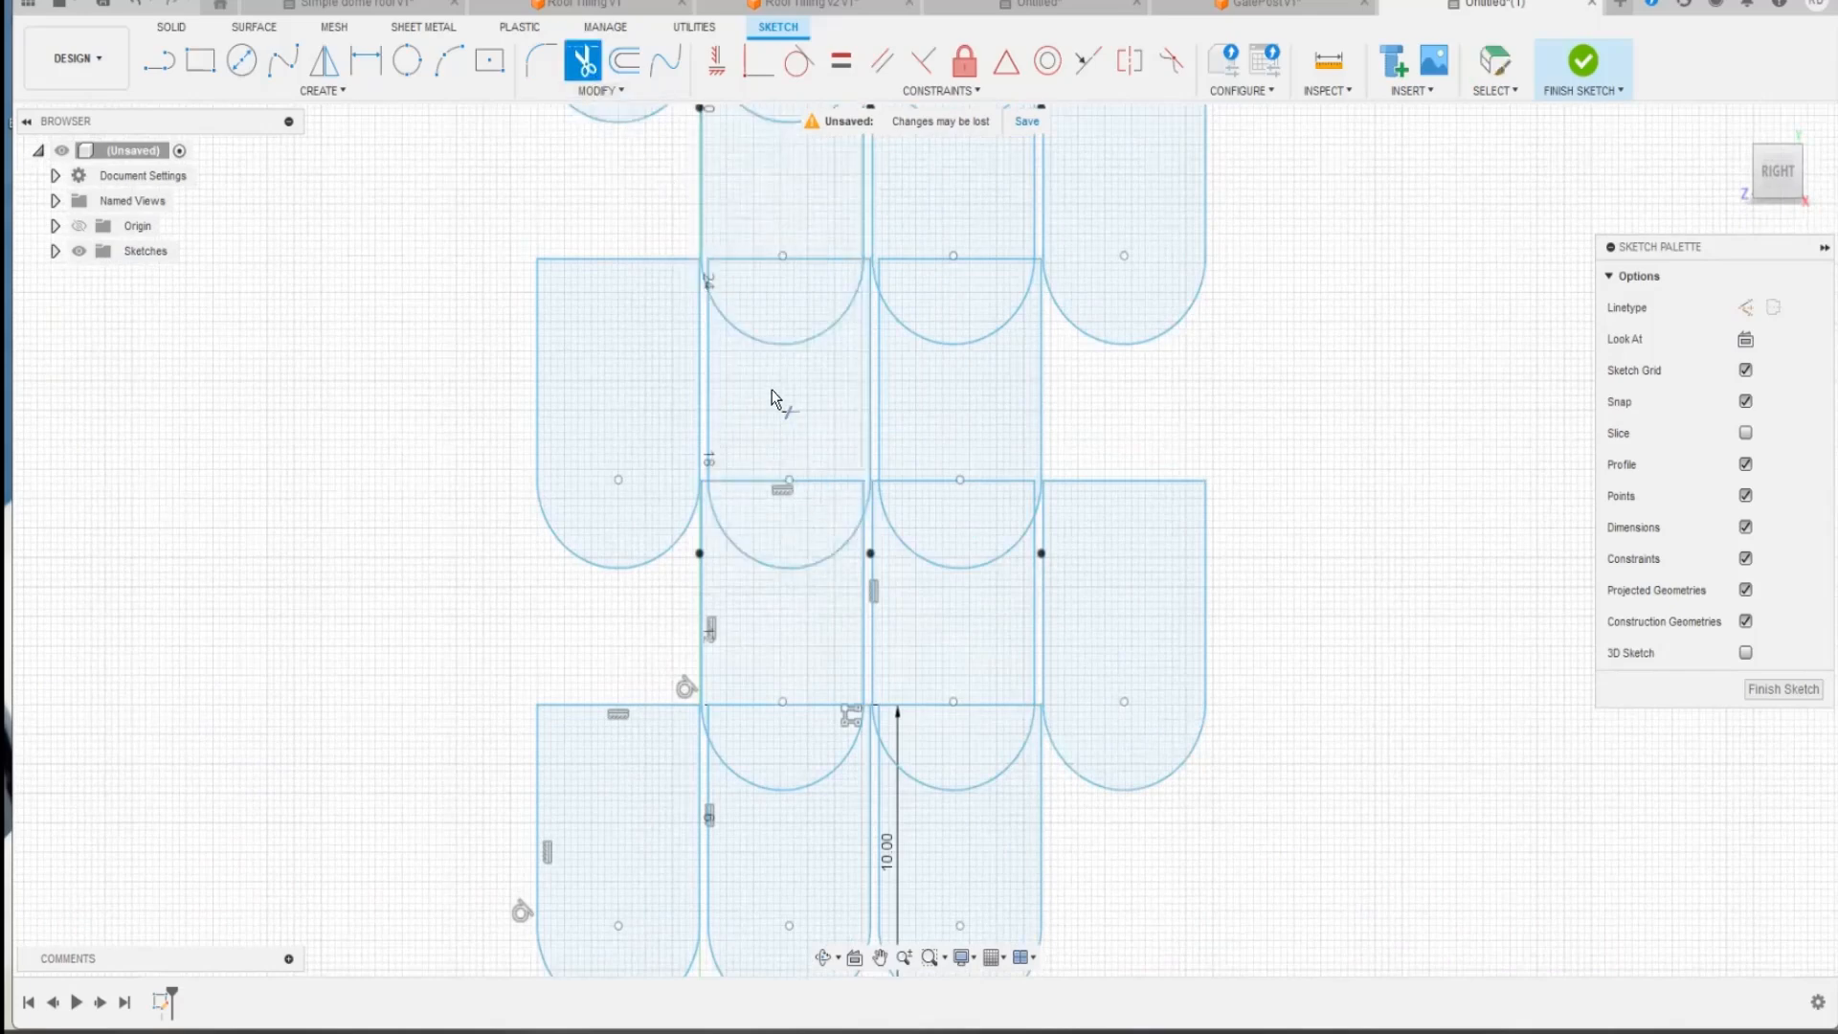
left_click(813, 483)
left_click(927, 481)
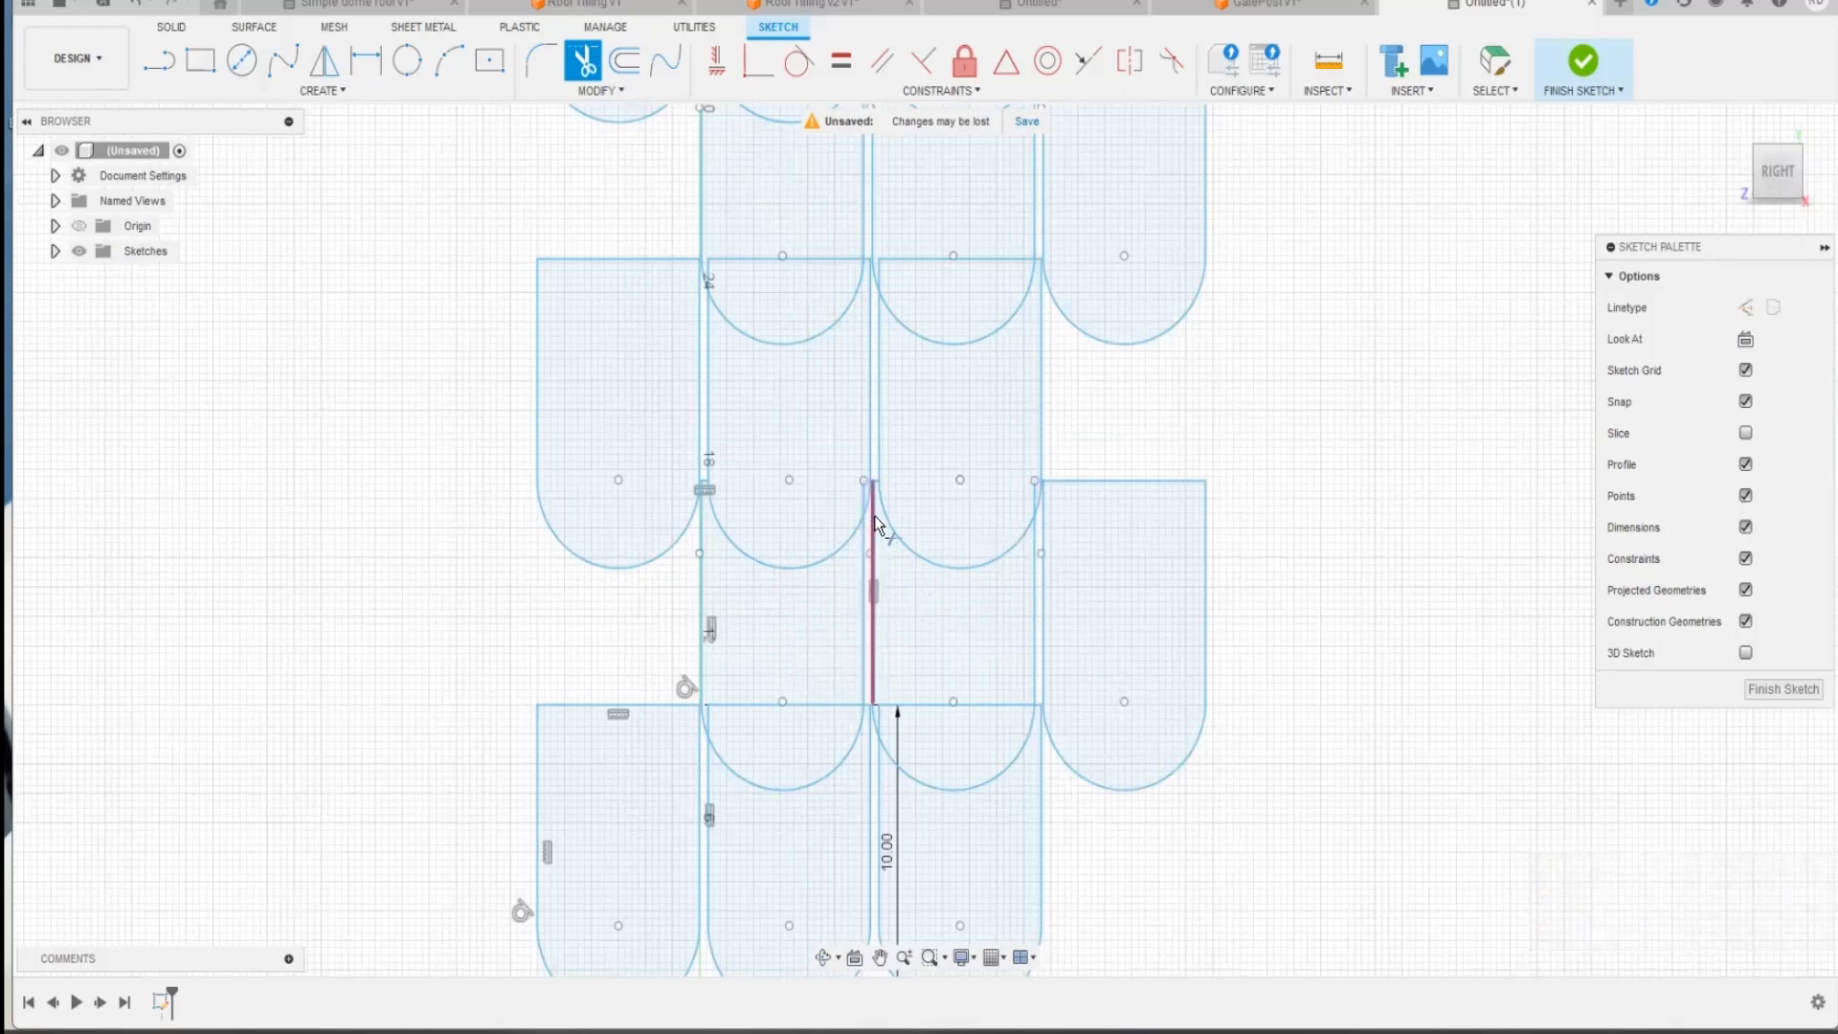
scroll(853, 508, "up", 5)
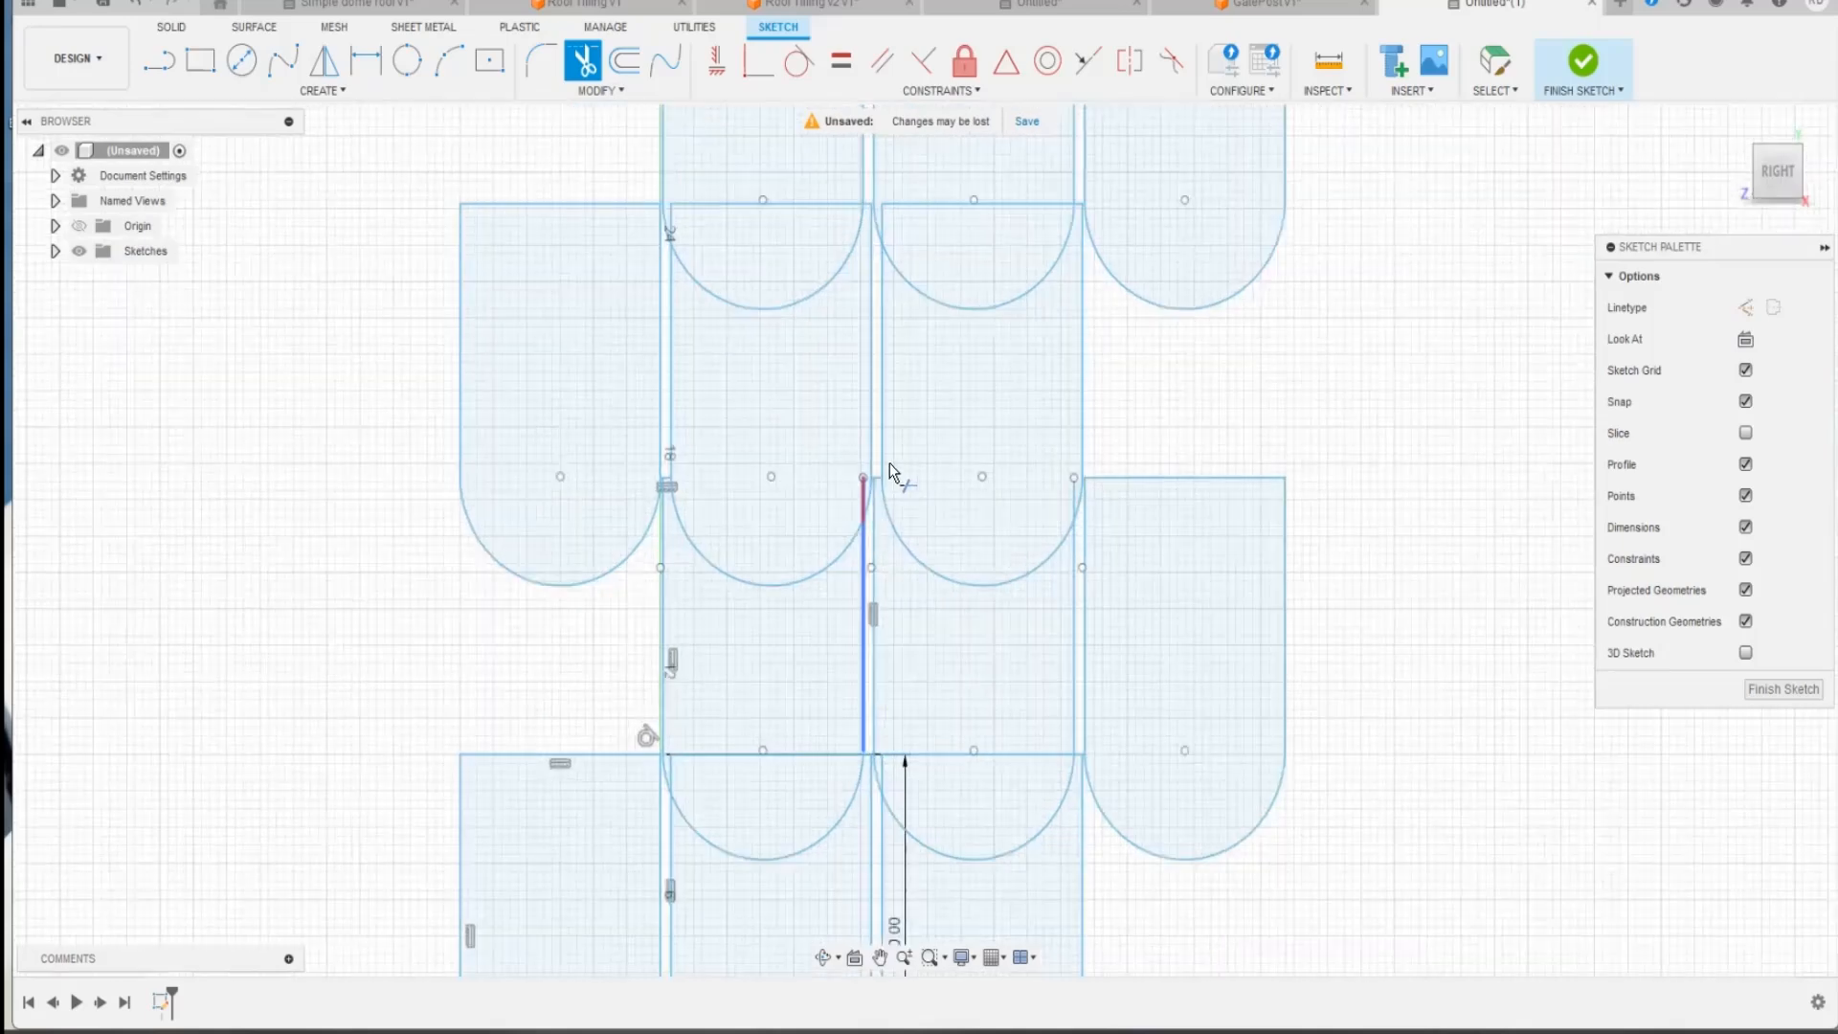
scroll(933, 570, "down", 5)
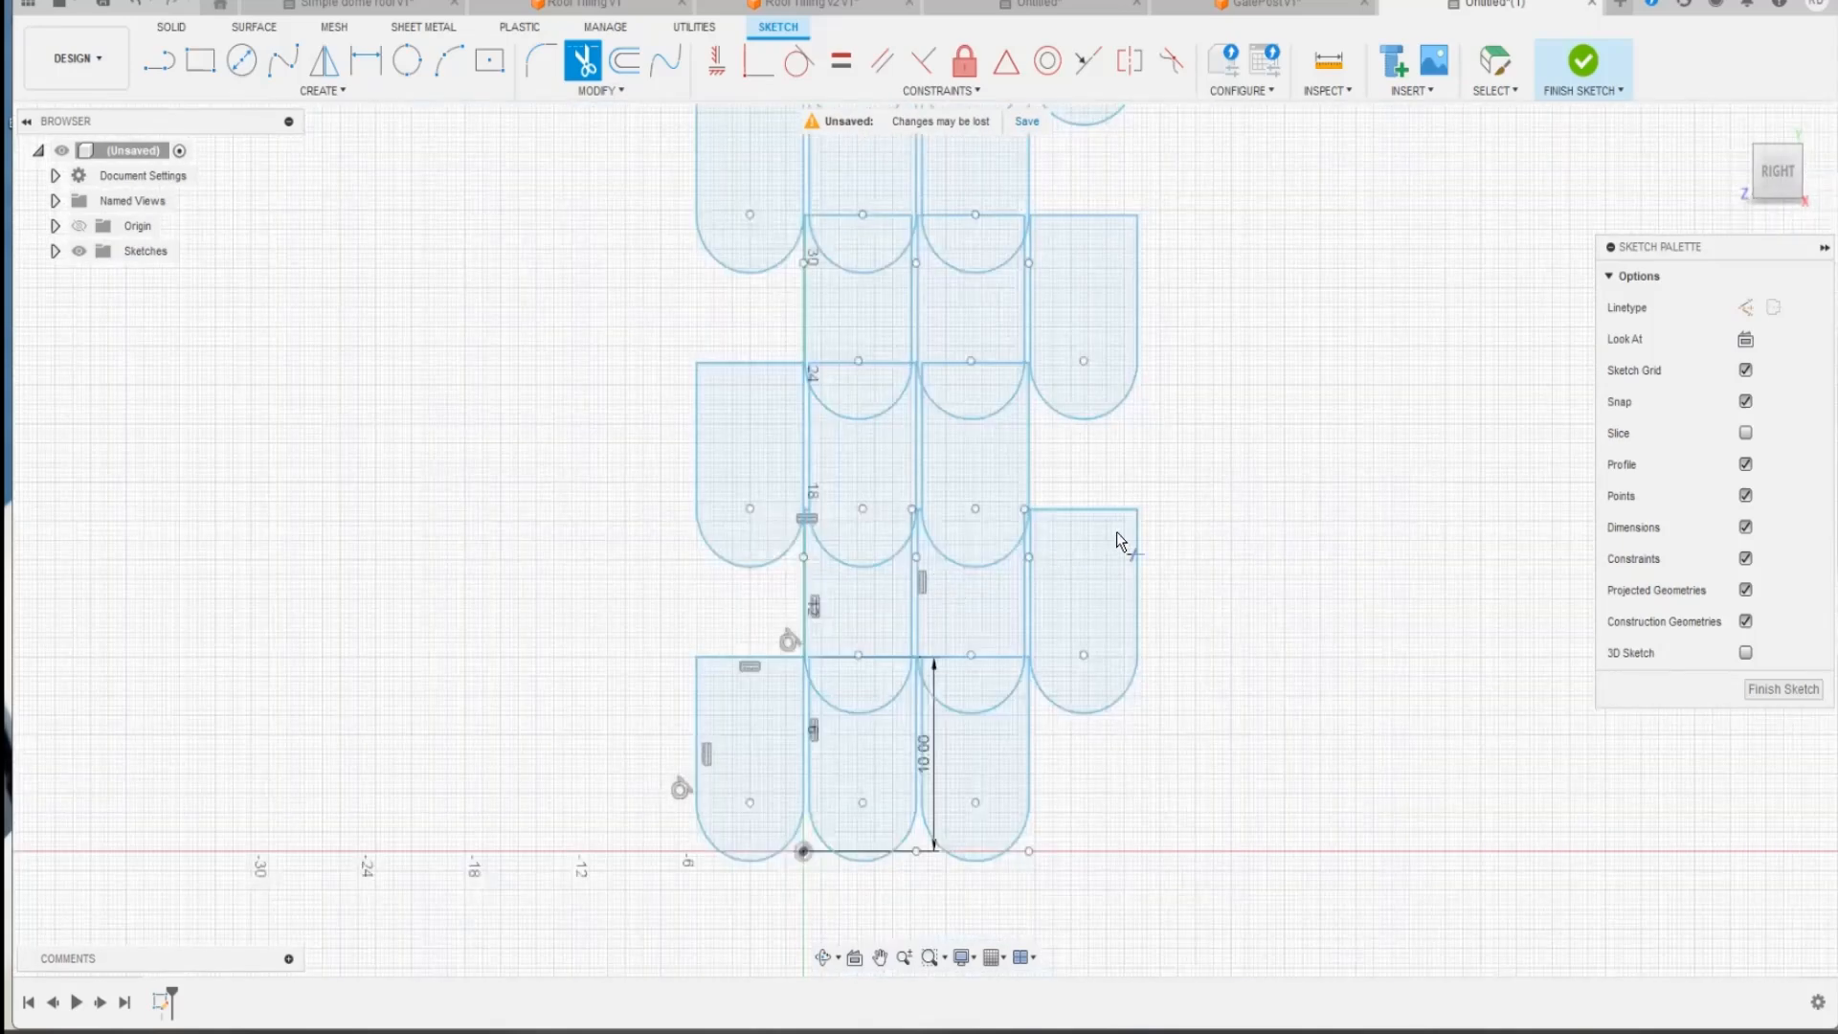
scroll(1185, 518, "down", 3)
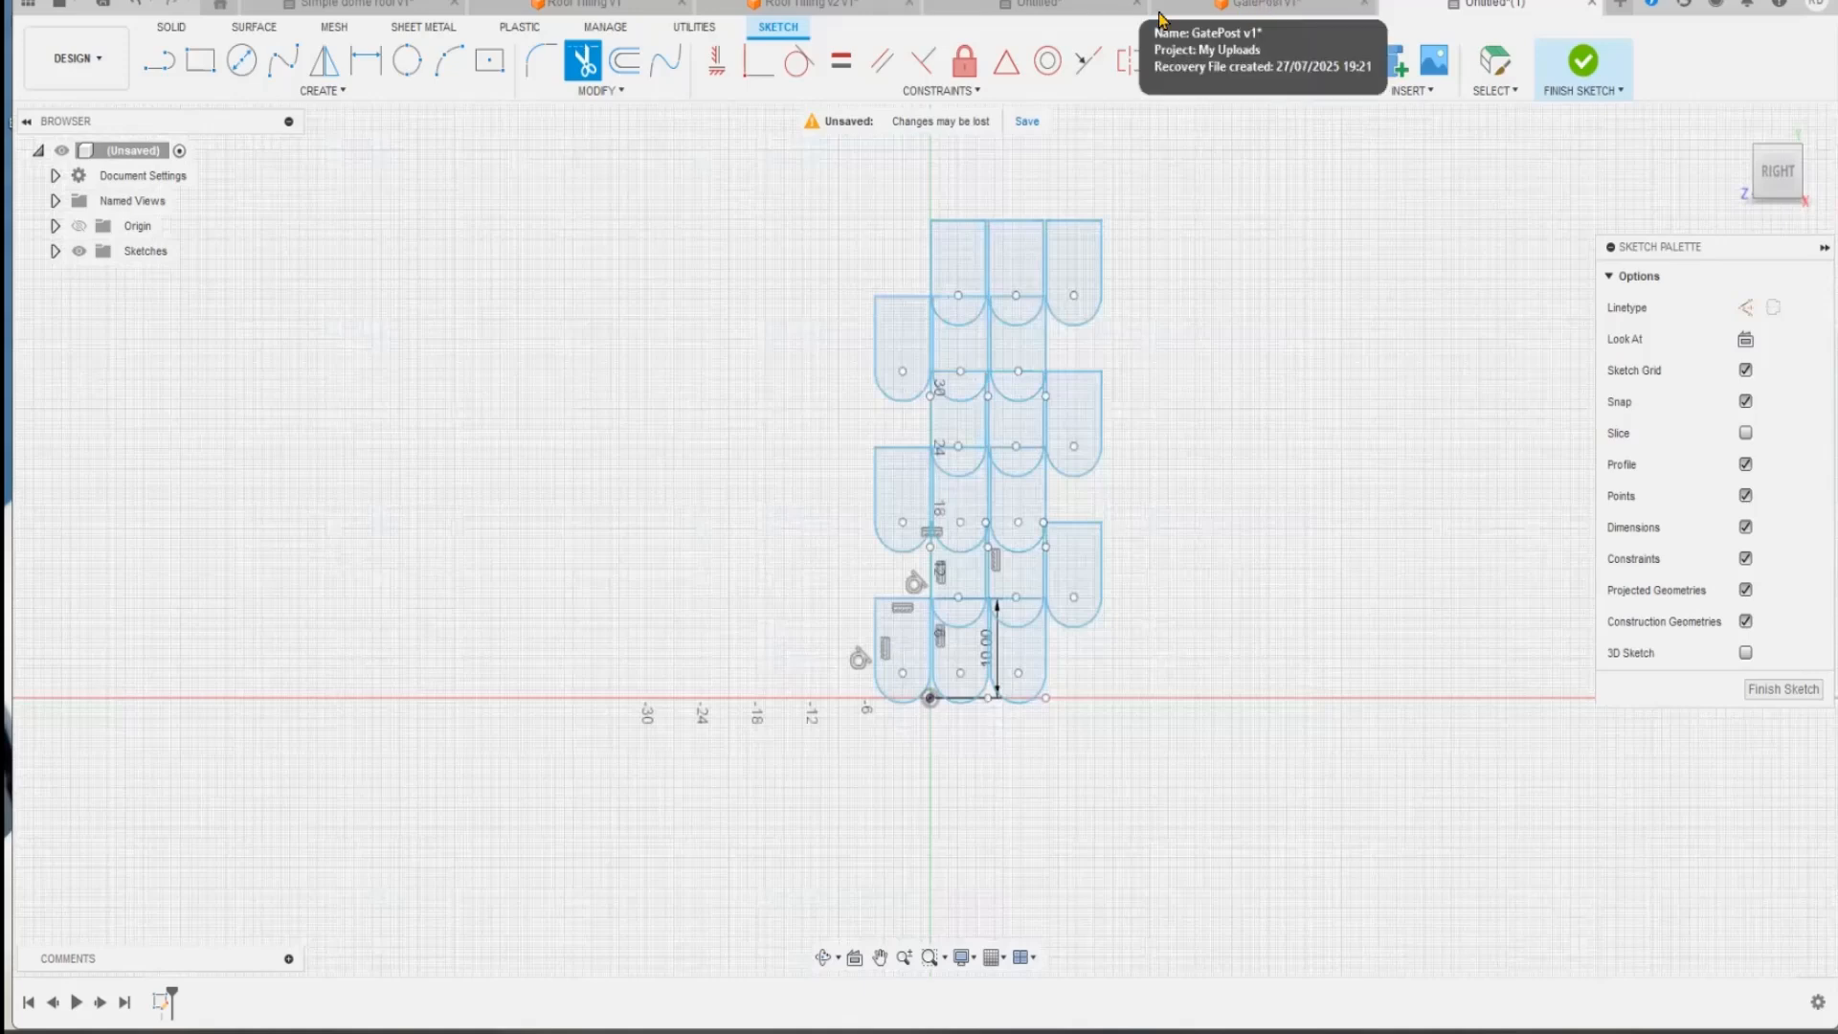
Step: Switch to the unsaved design containing the solid block with the curved, tiled roof surface
left_click(1087, 14)
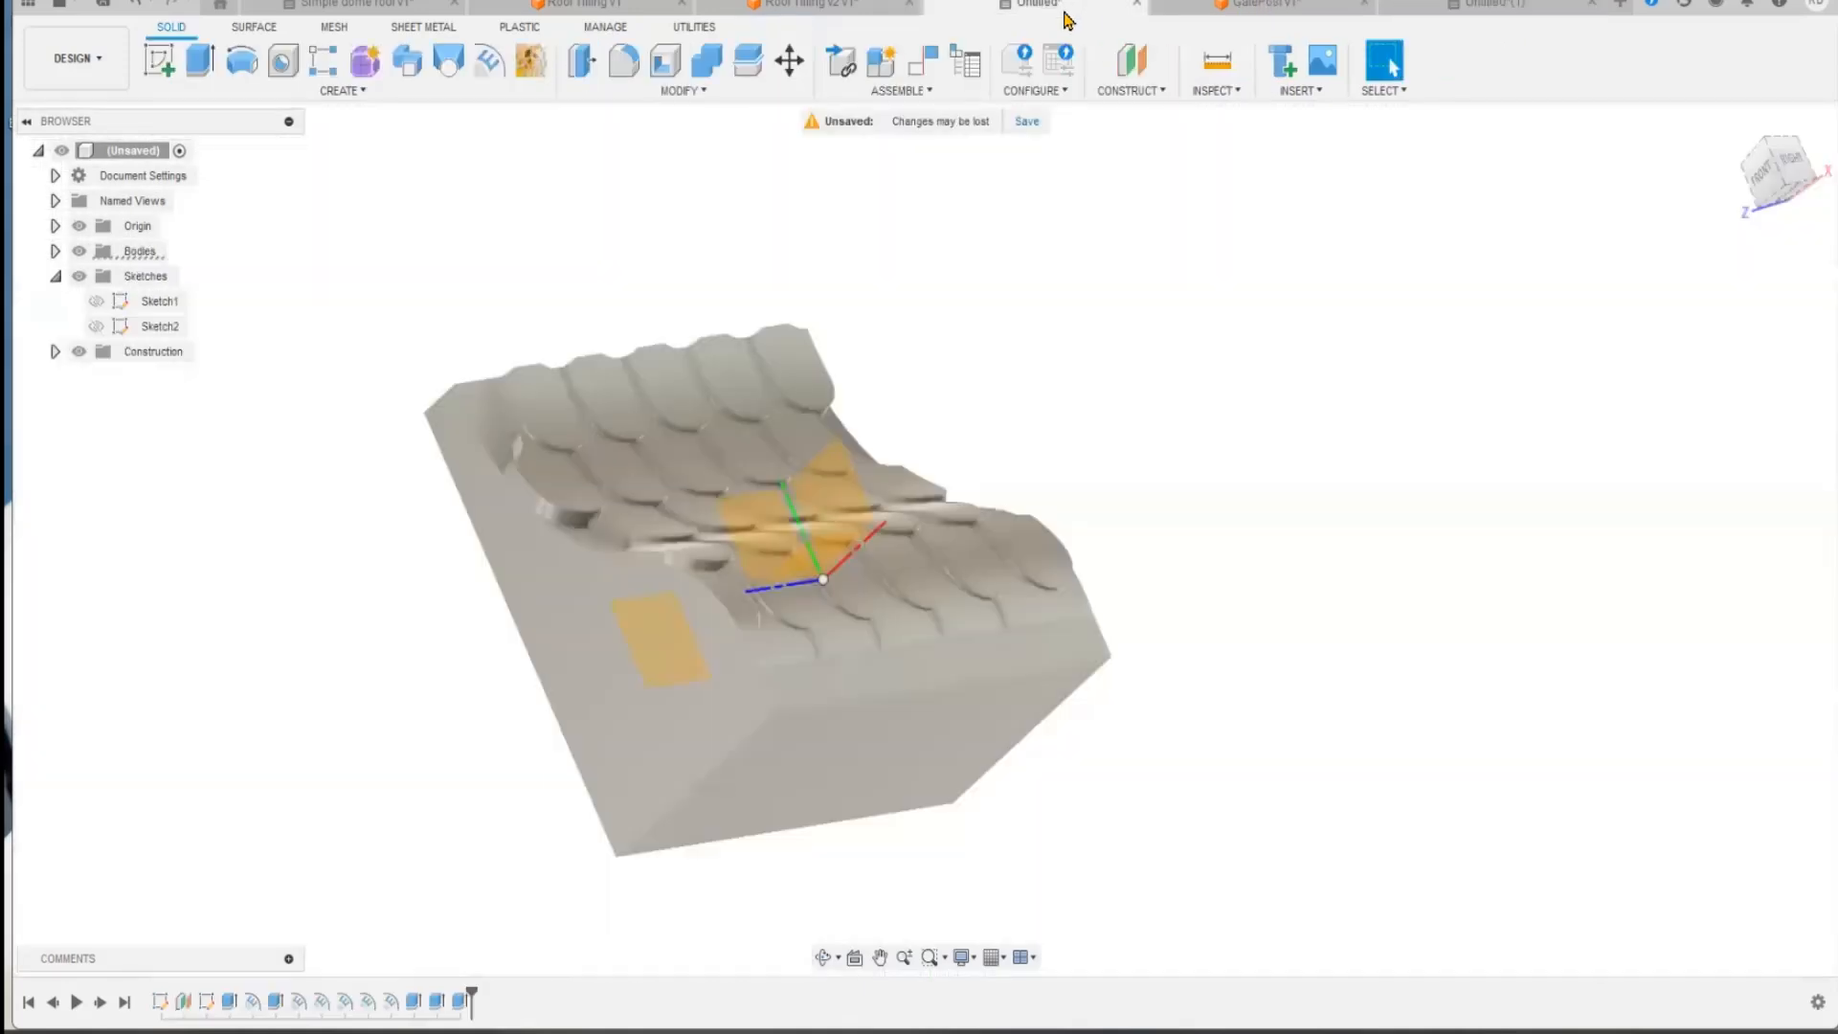
left_click(850, 8)
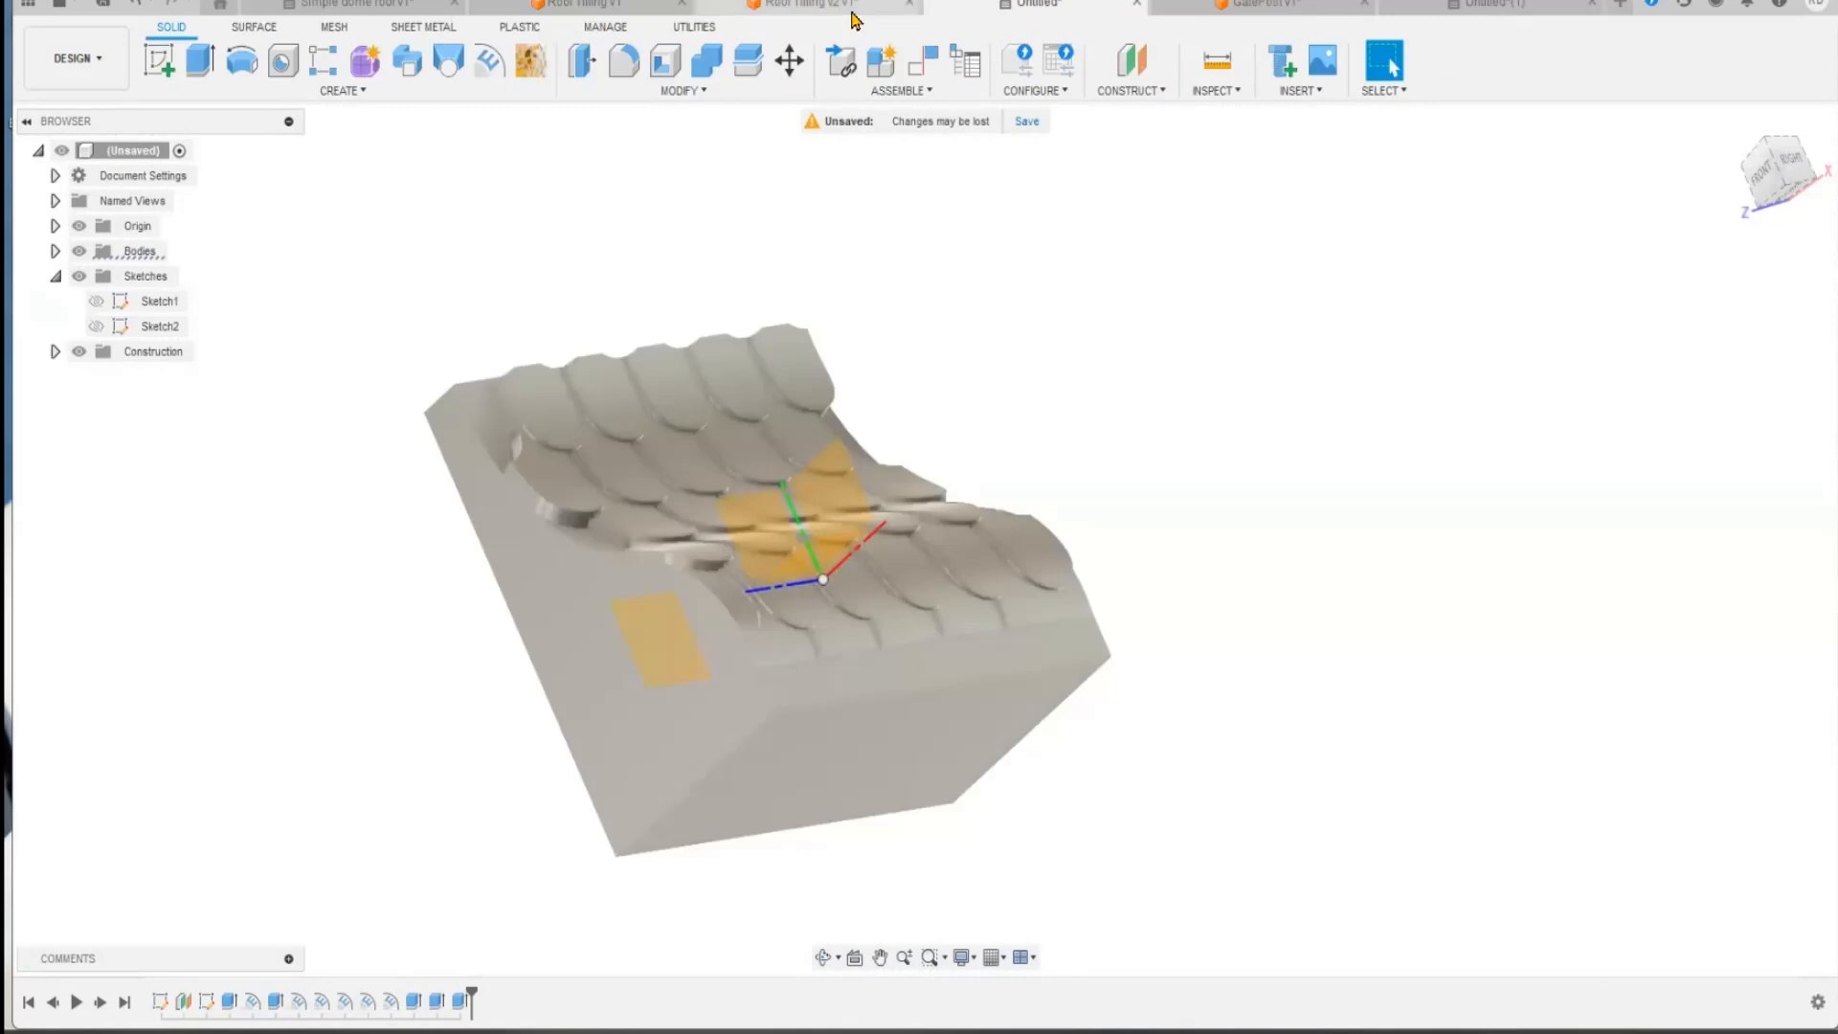
left_click(1017, 7)
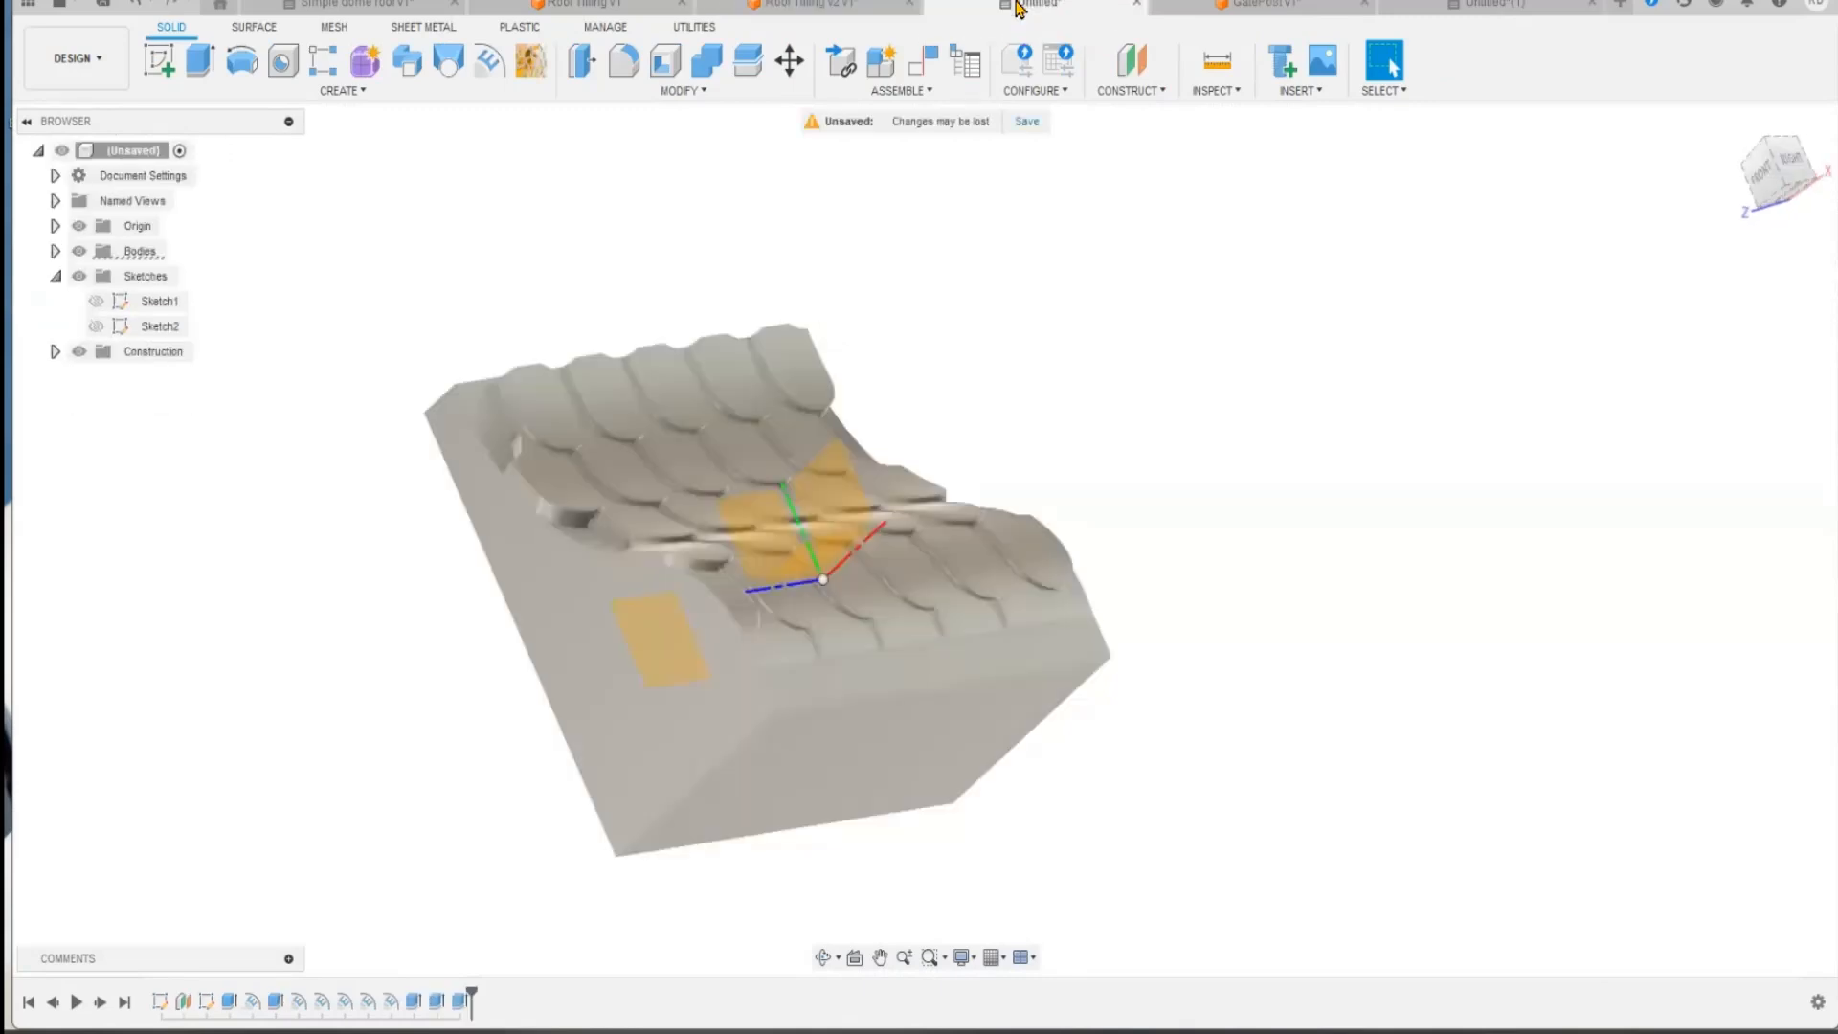
Step: Hide the bodies, show only the sketch with the staggered tile pattern, and open that sketch for editing
left_click(79, 251)
left_click(95, 326)
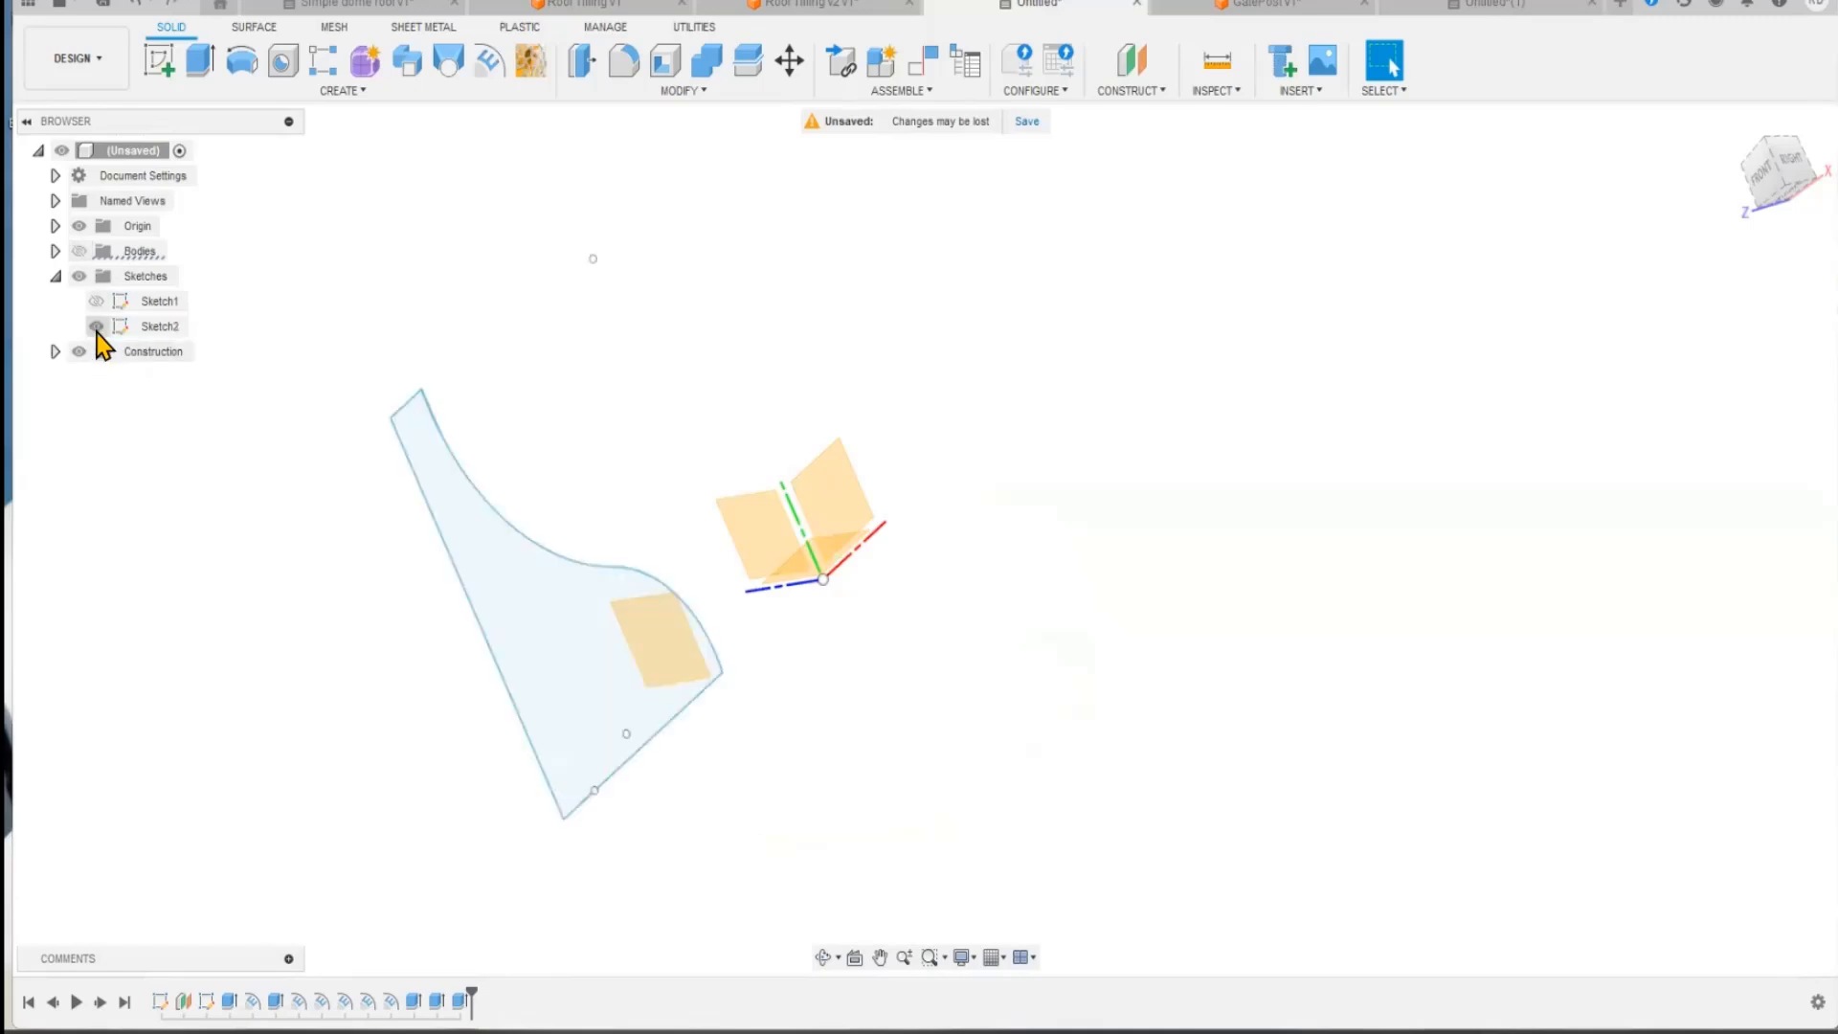
left_click(96, 301)
left_click(95, 326)
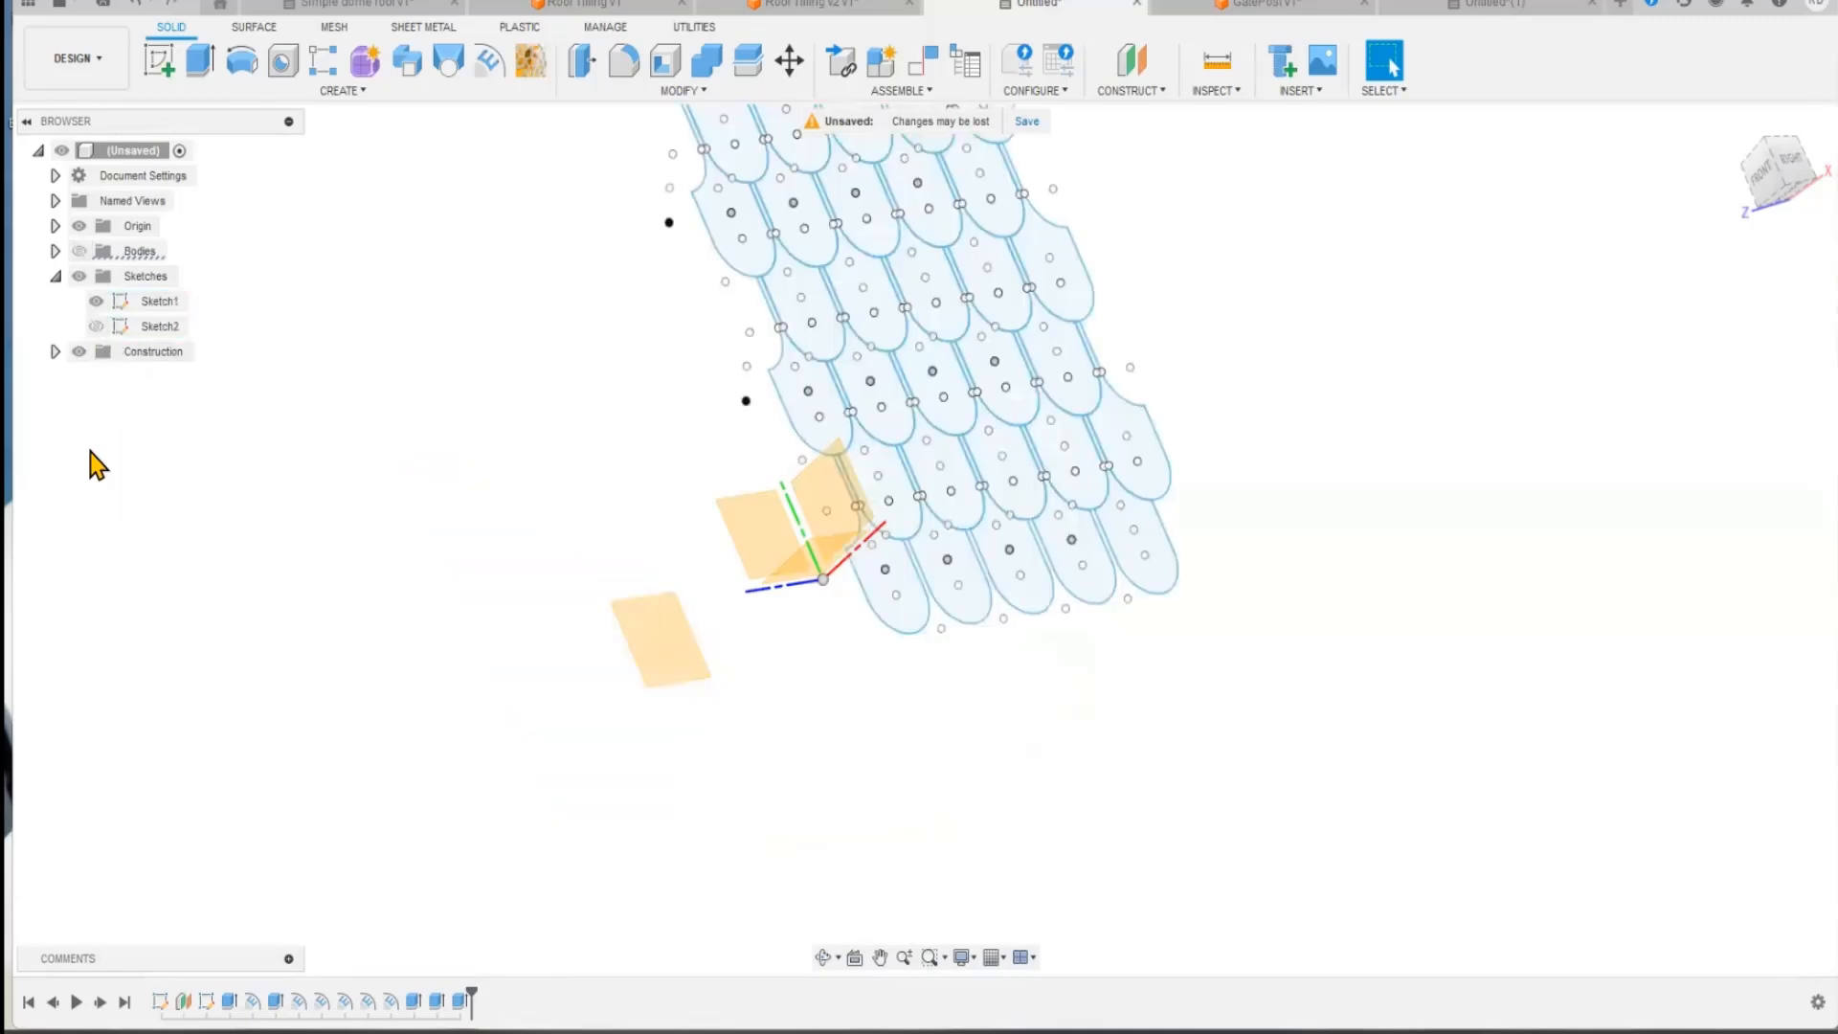
right_click(163, 302)
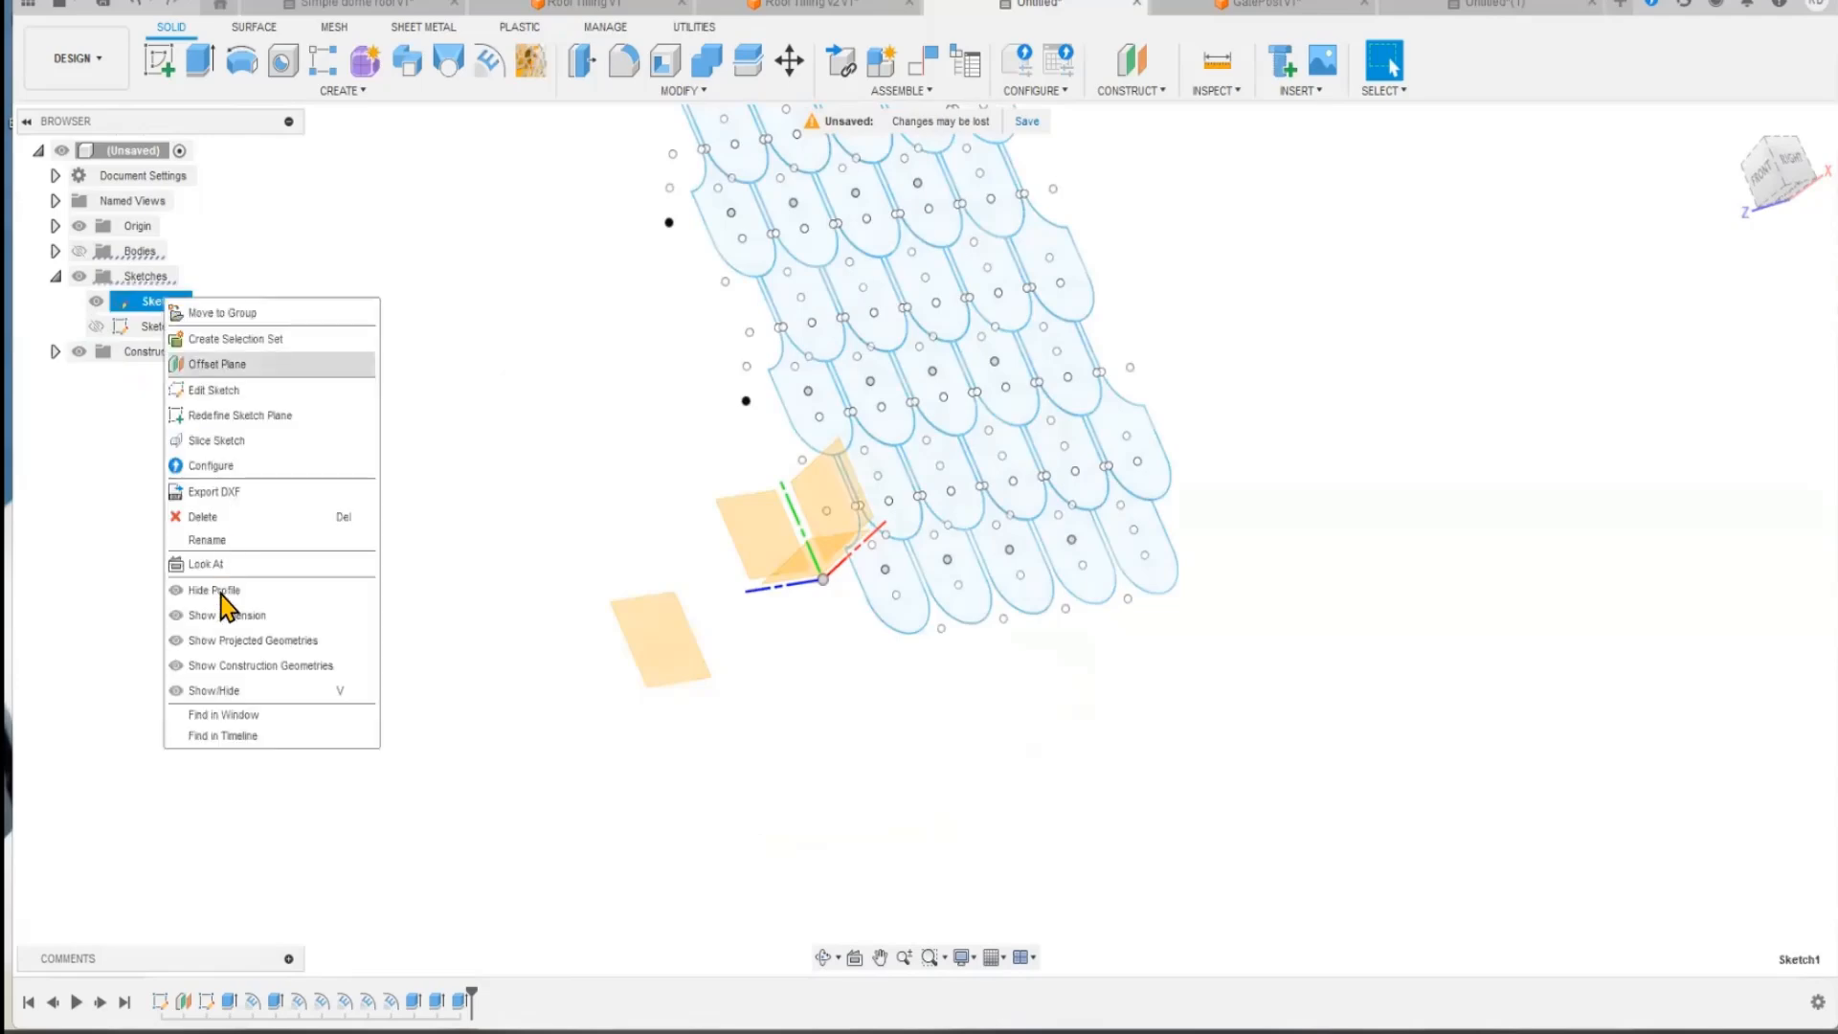
left_click(216, 391)
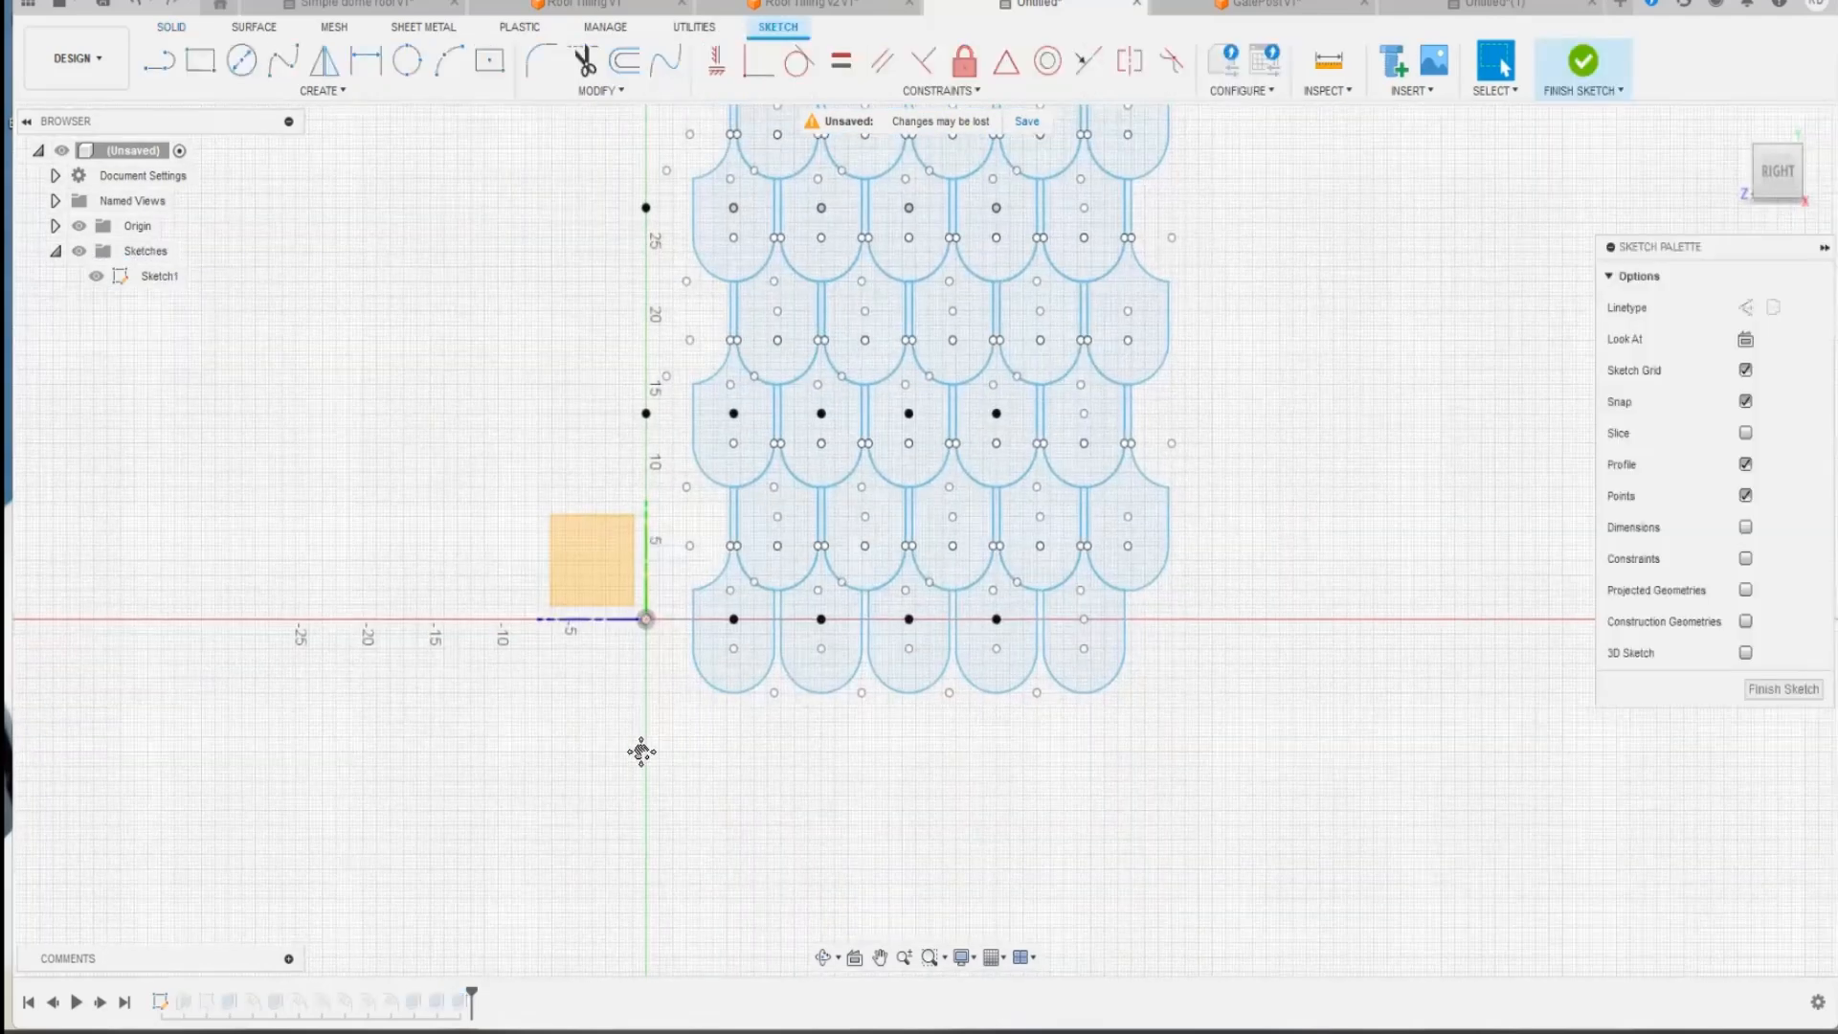
Step: Examine the first bottom-row tile and the staggered tile above it as the source profiles for a rectangular pattern
scroll(708, 670, "up", 5)
left_click(804, 595)
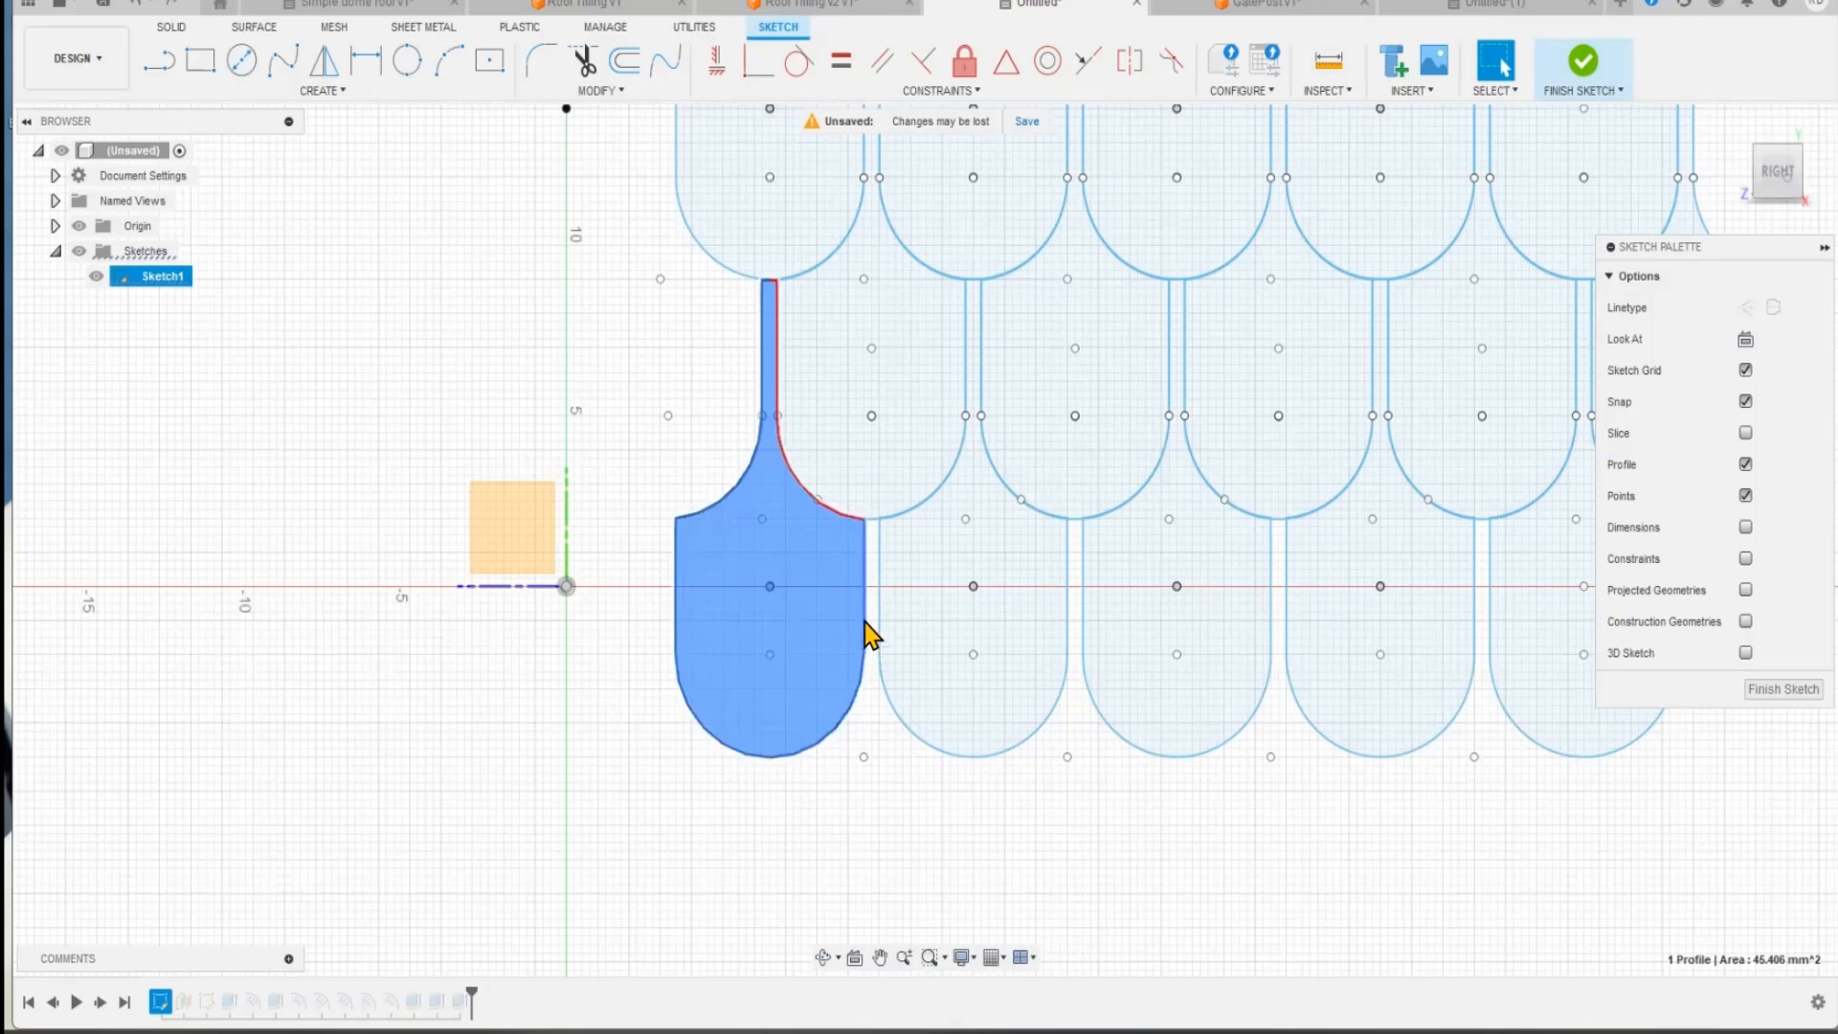
left_click(764, 588)
middle_click_drag(568, 811, 513, 959)
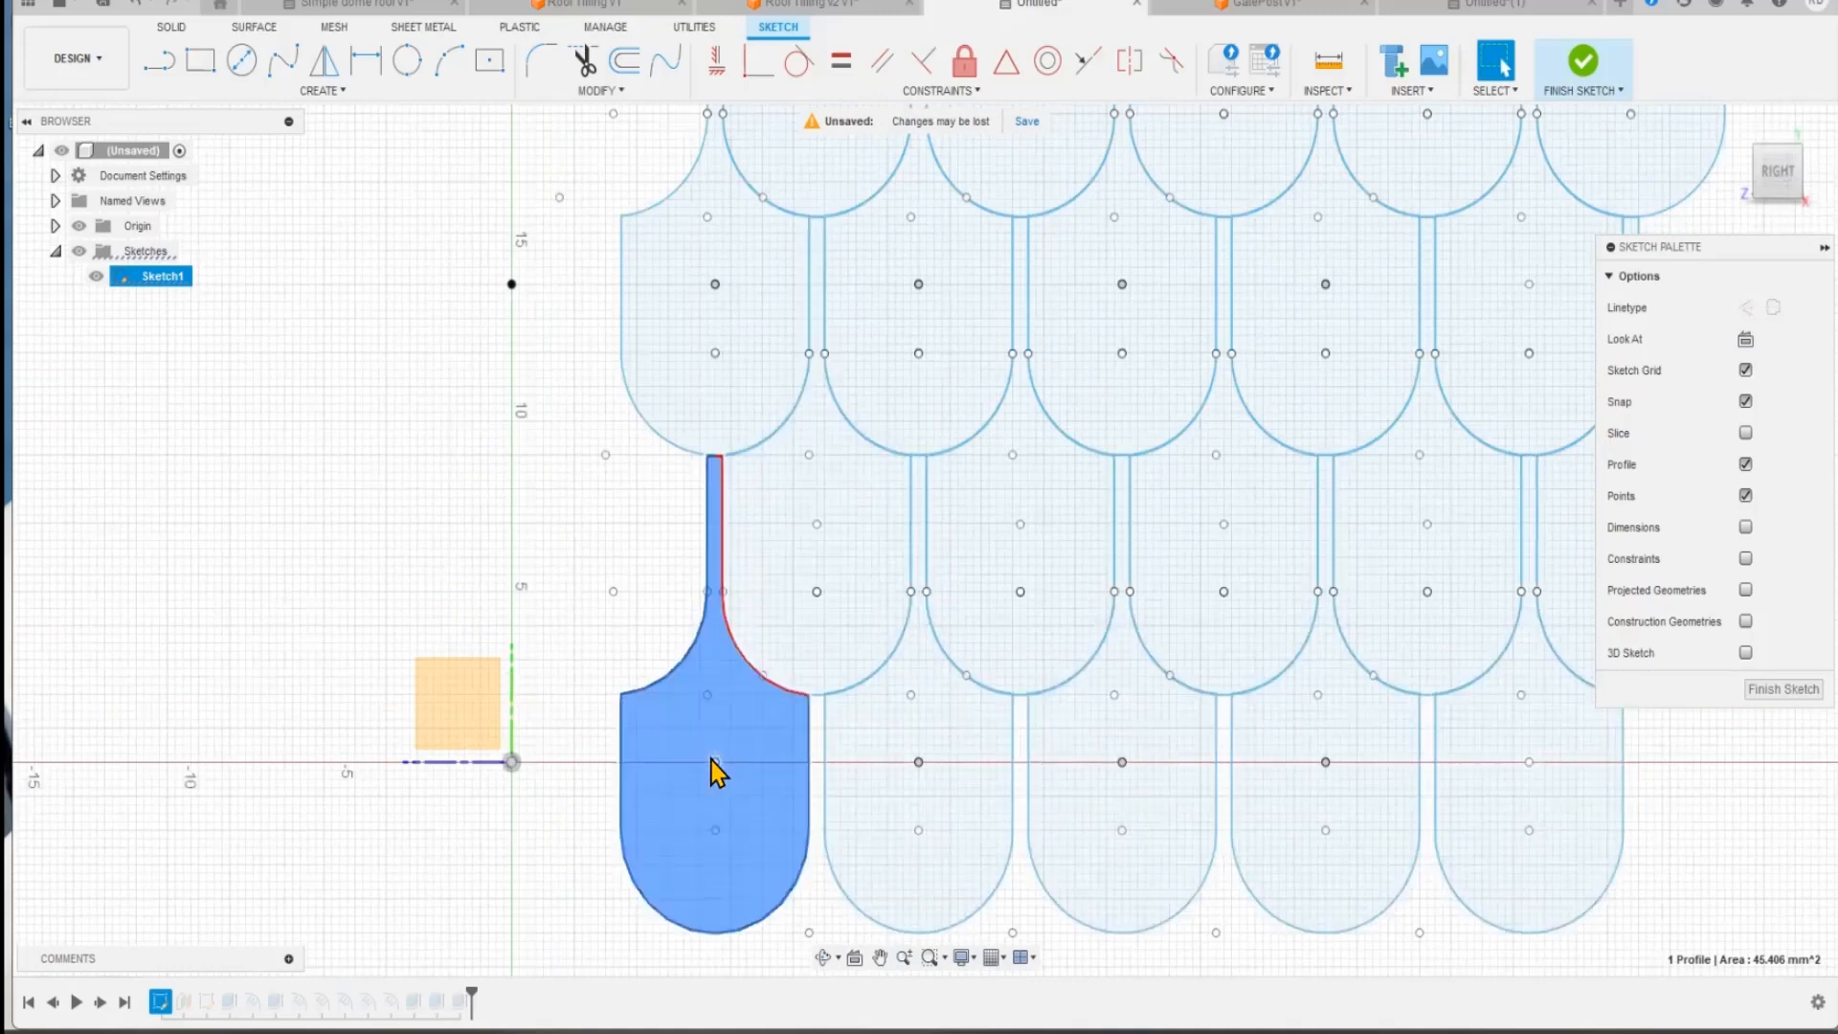
left_click(804, 581, "shift")
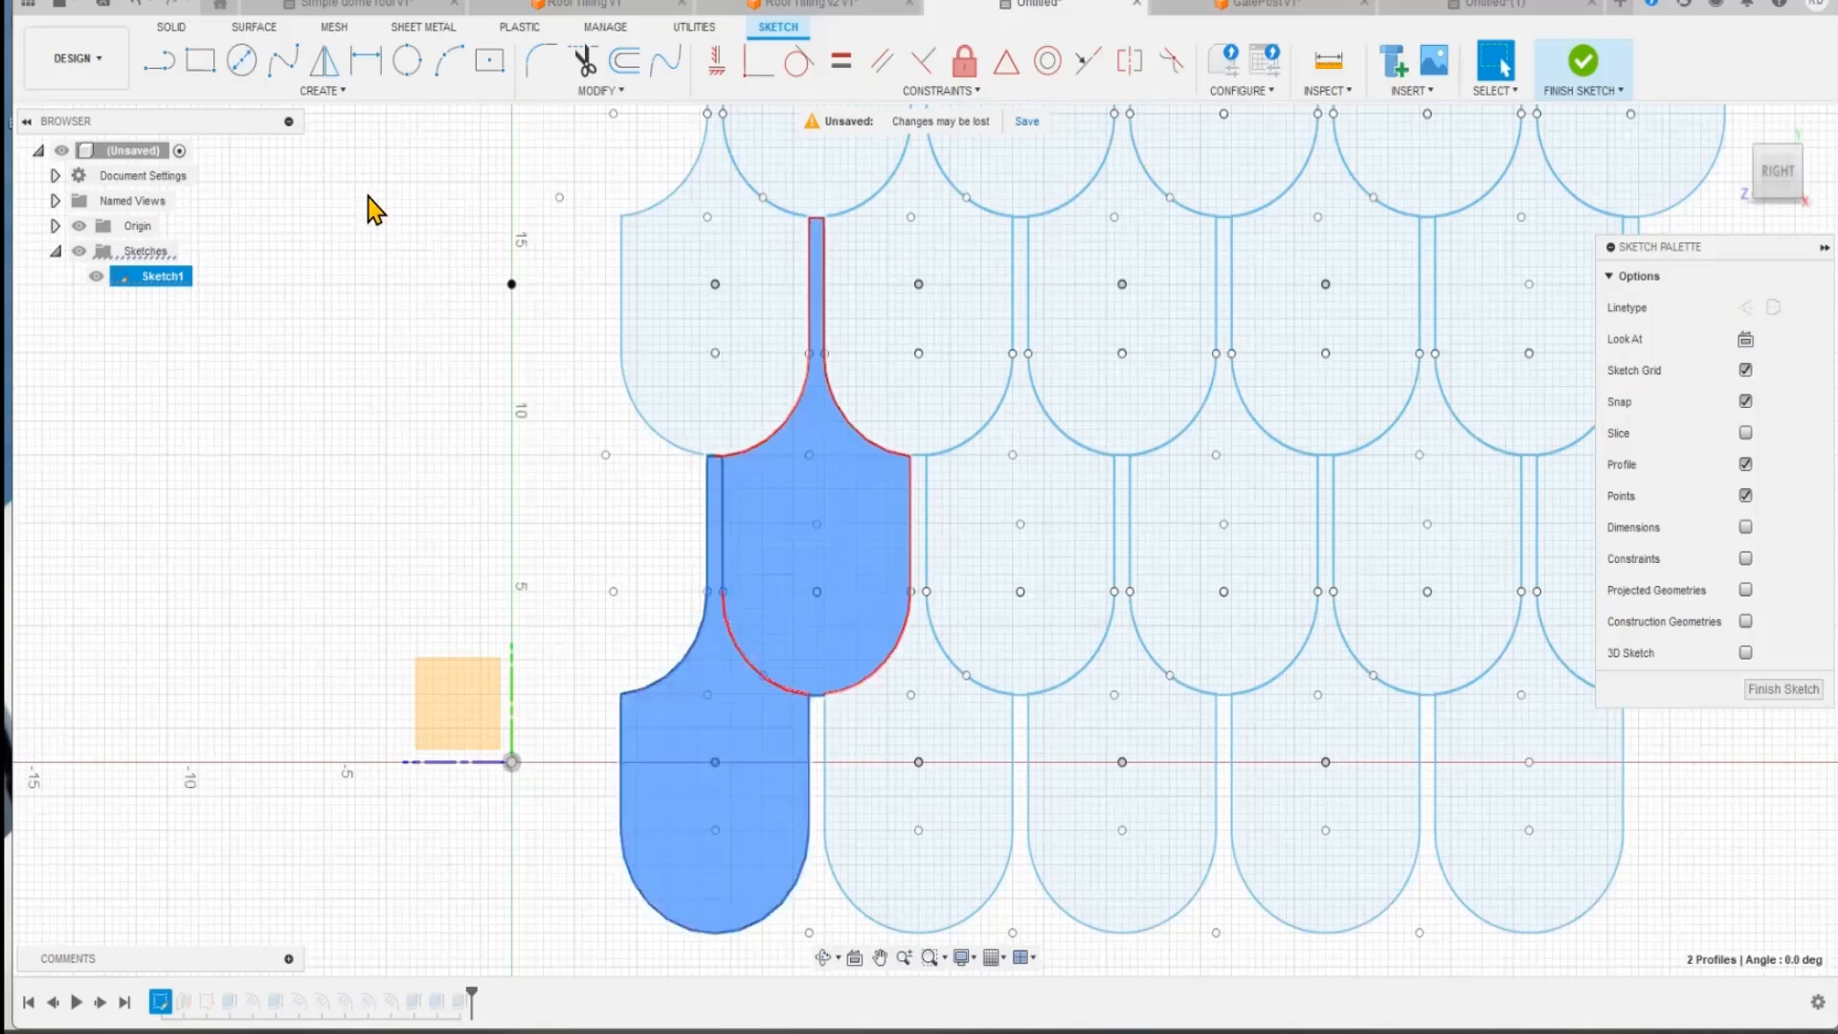
left_click(323, 89)
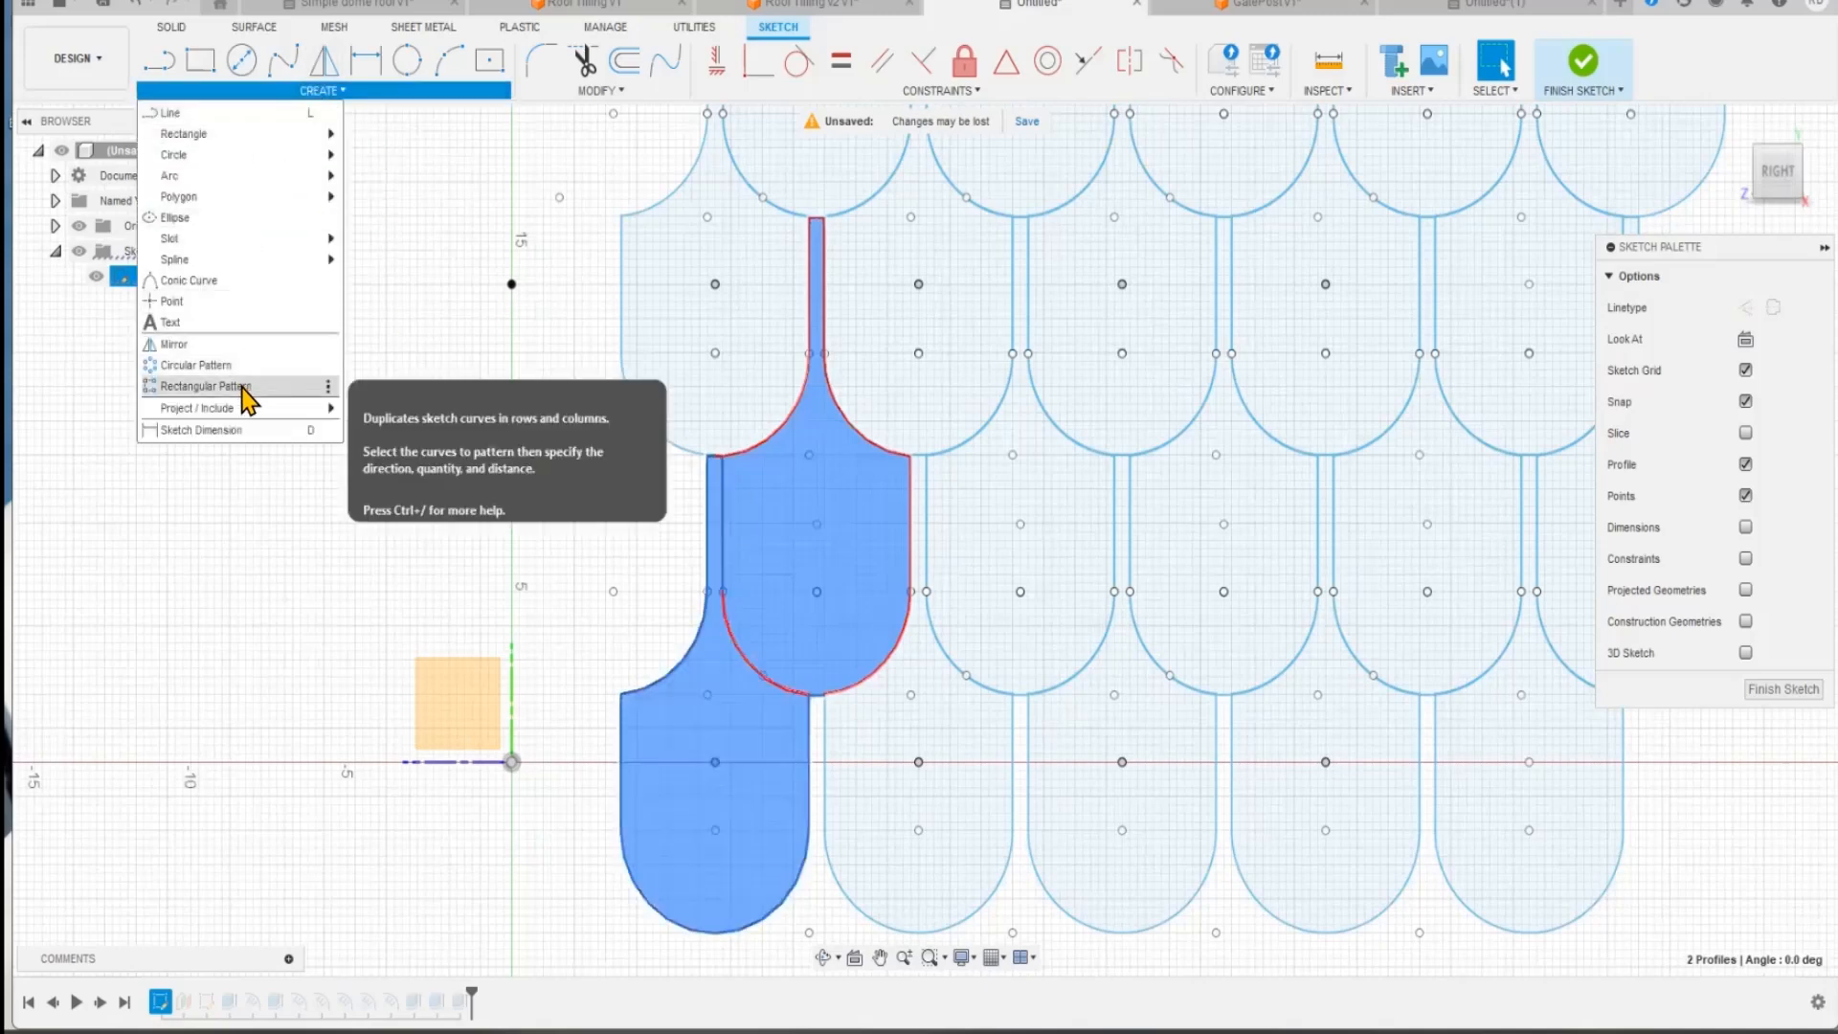
left_click(234, 628)
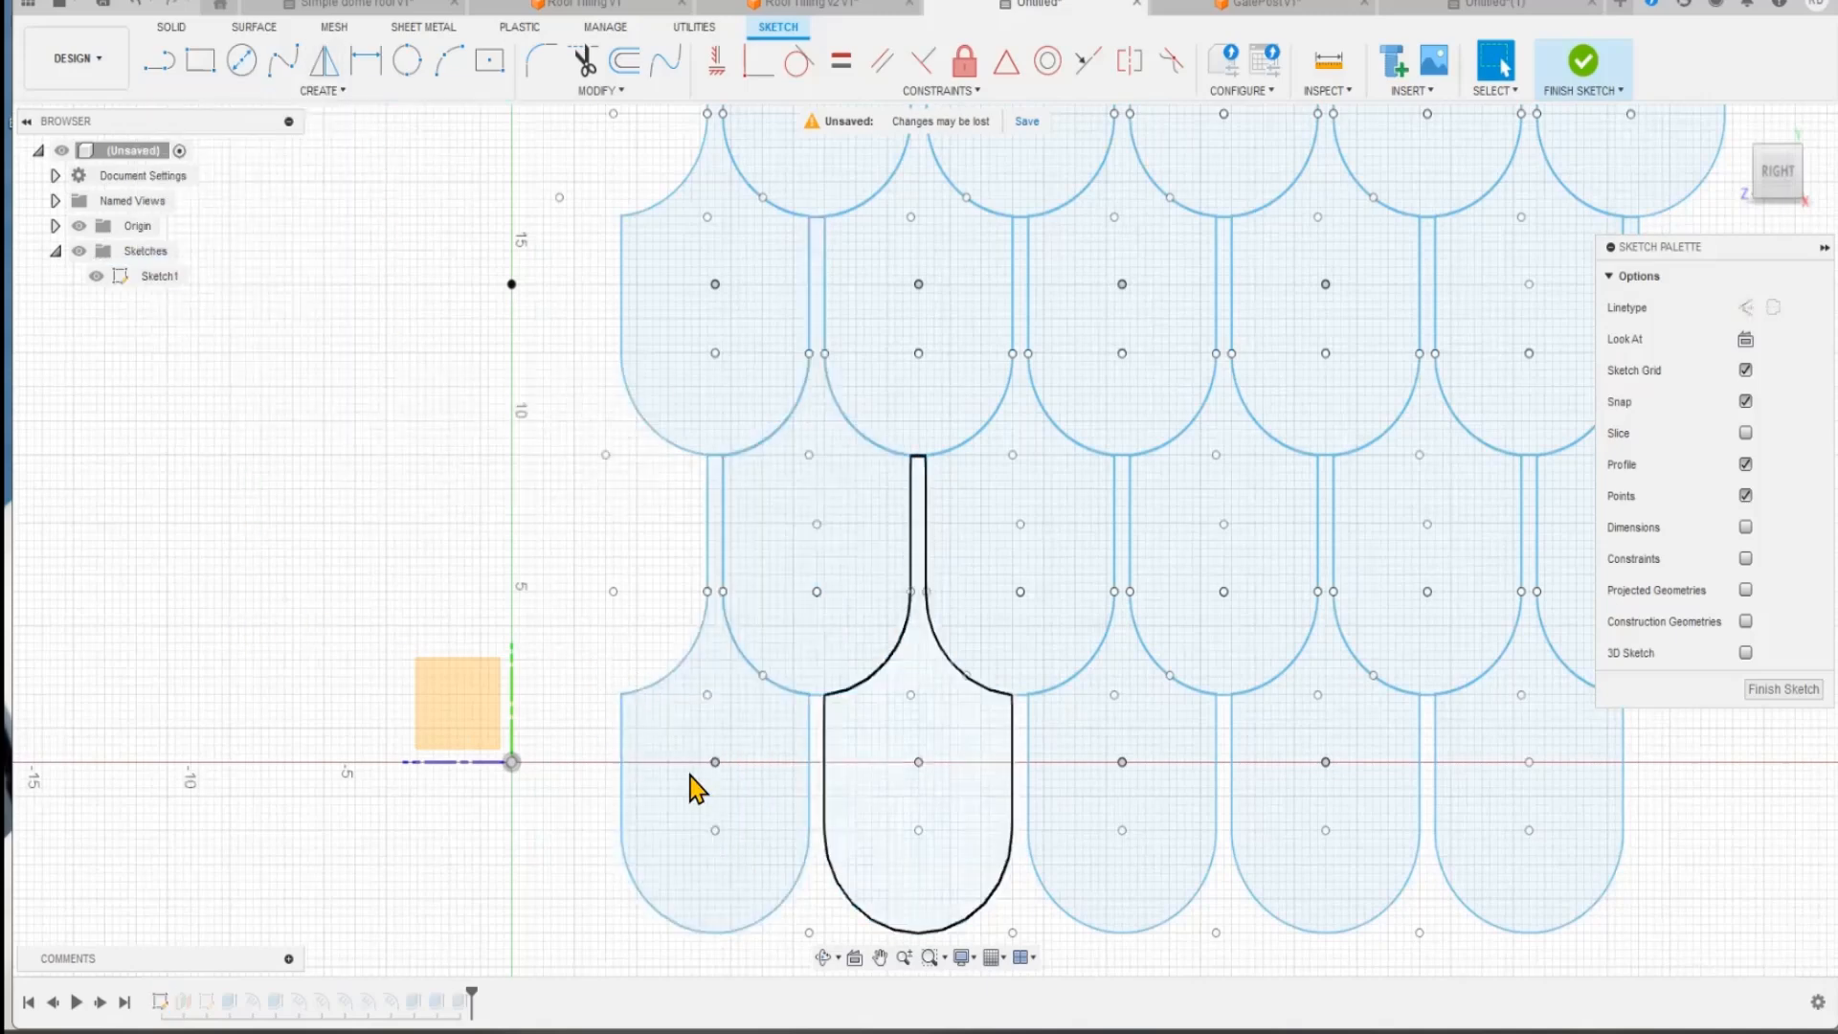
Step: Examine the patterned tile rows and the narrow gaps between neighbouring tiles in the sketch
scroll(1617, 800, "up", 1)
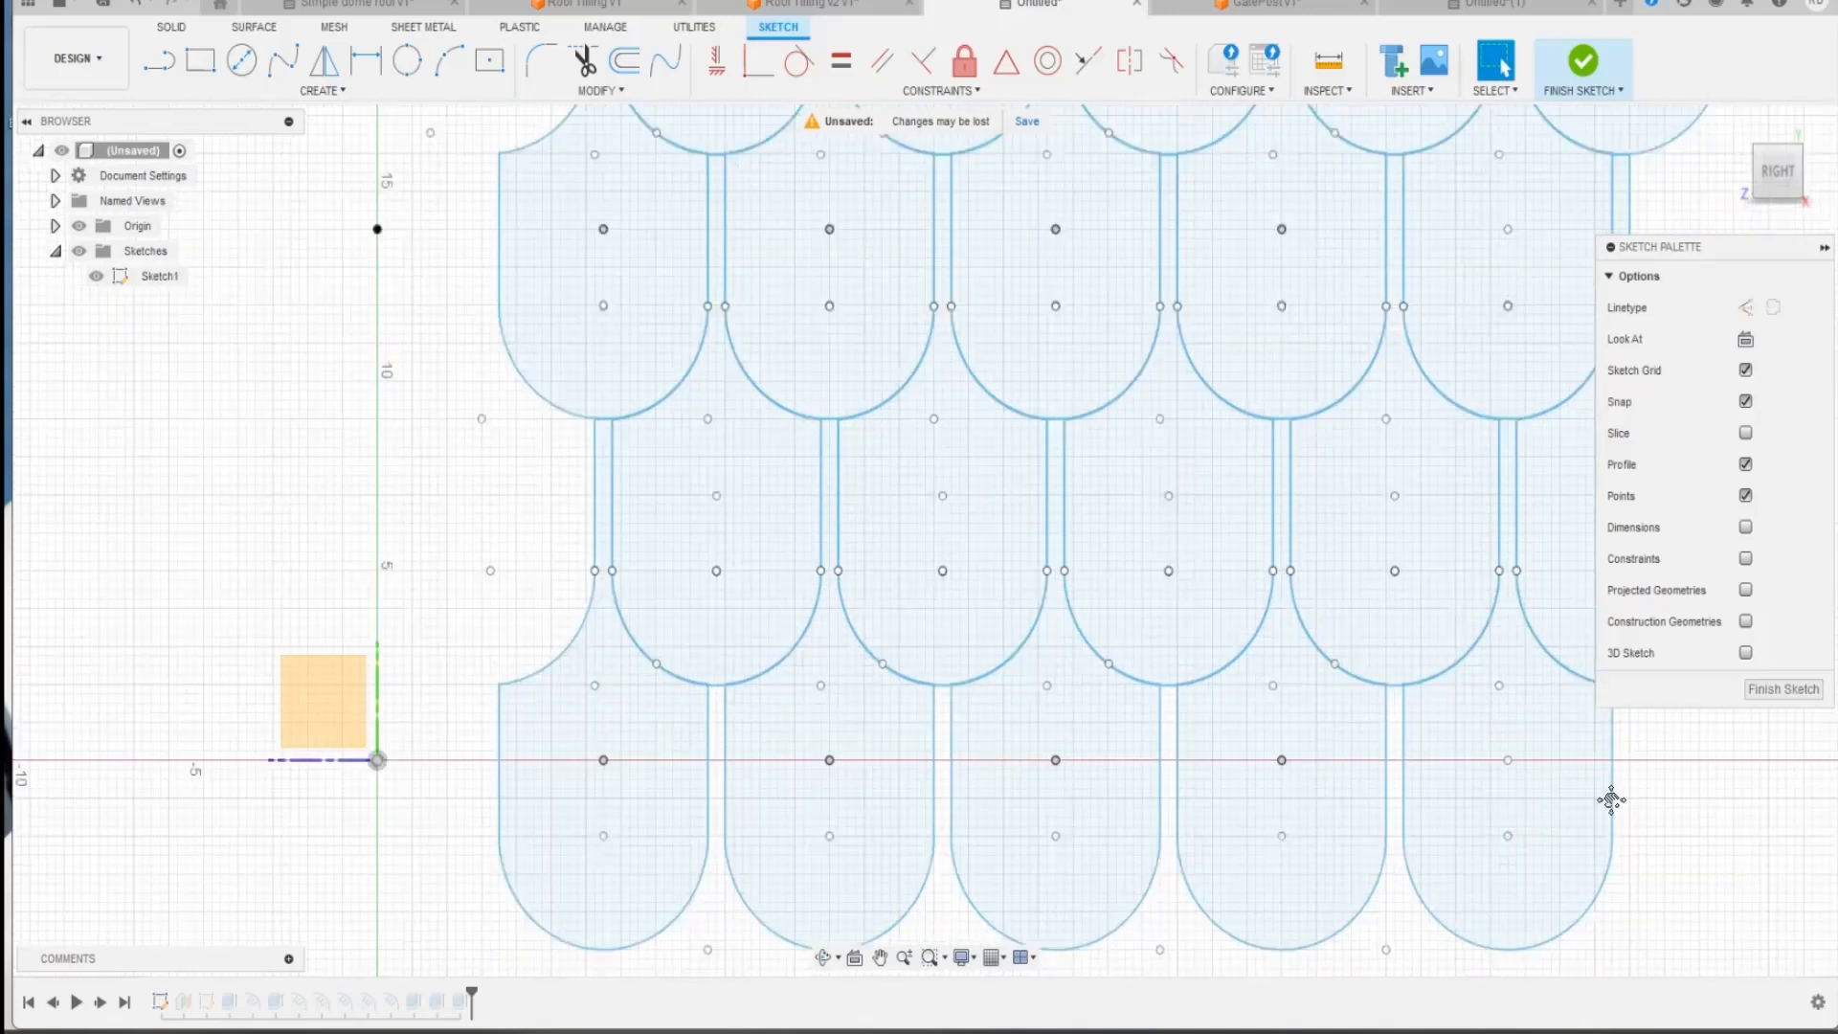
scroll(1474, 825, "down", 3)
middle_click_drag(1087, 842, 916, 303)
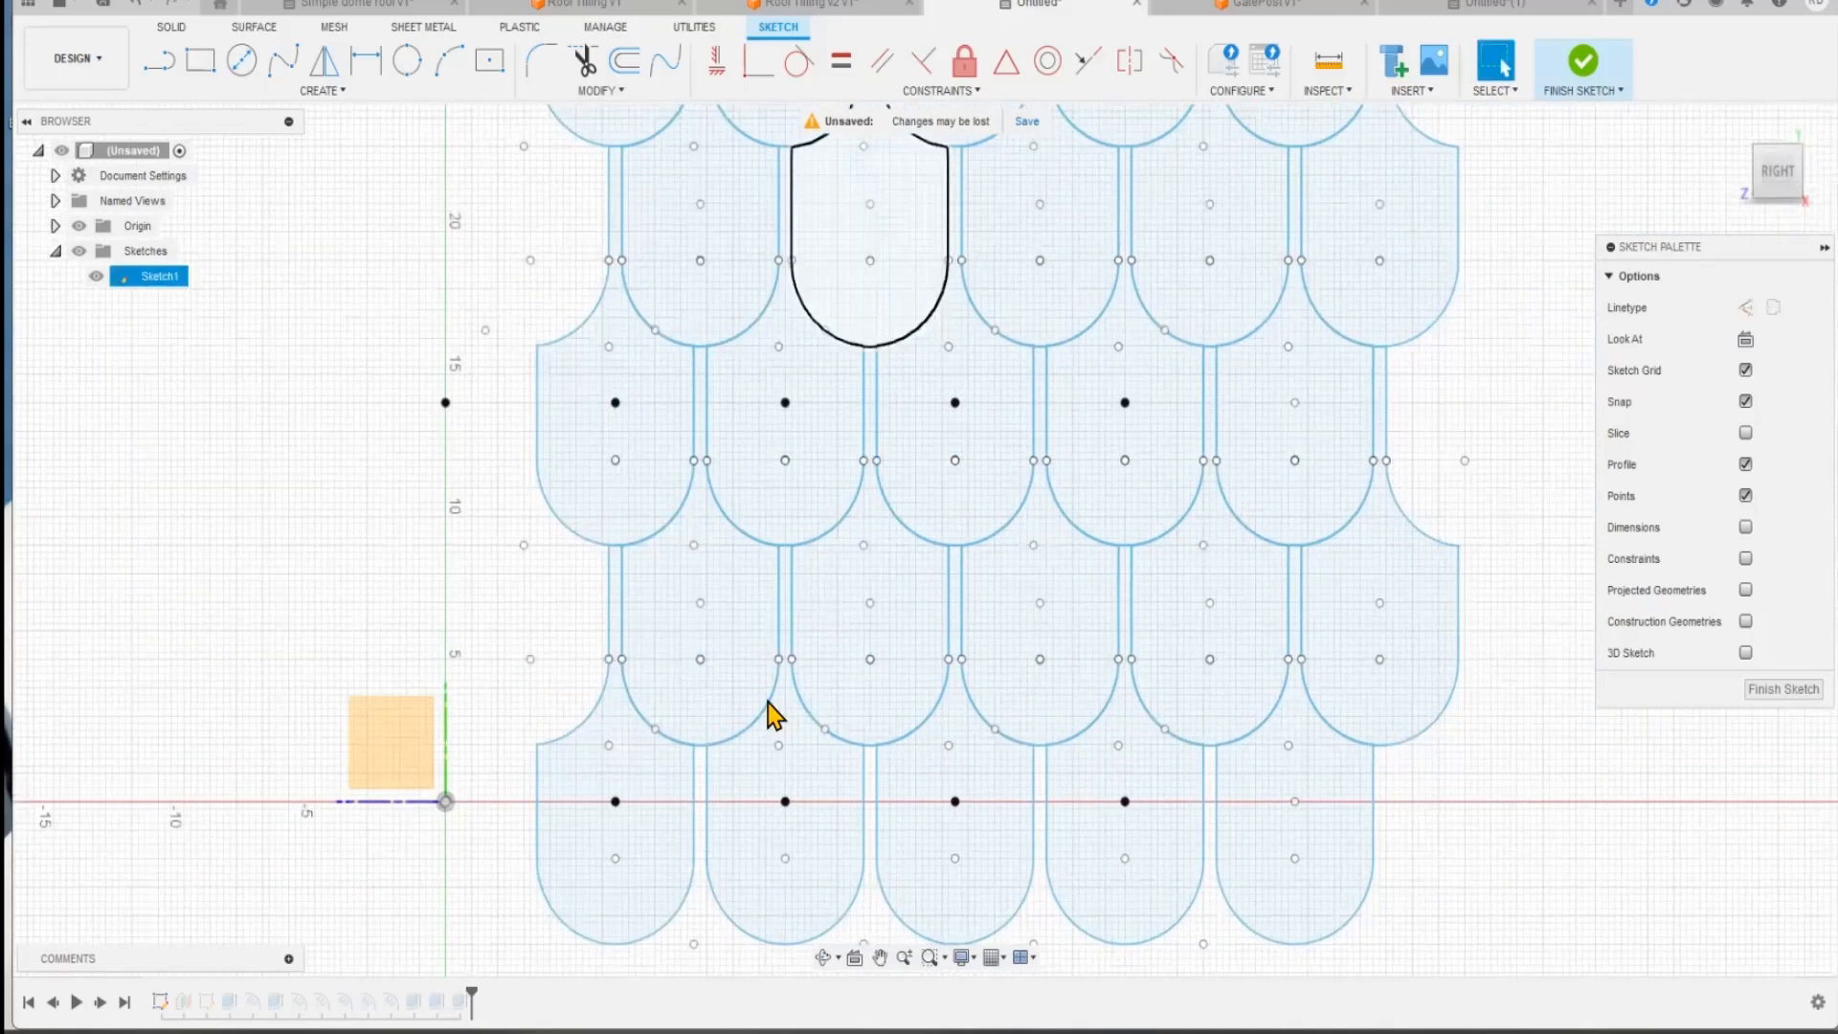
scroll(751, 730, "up", 1)
scroll(429, 723, "up", 5)
middle_click_drag(409, 714, 523, 450)
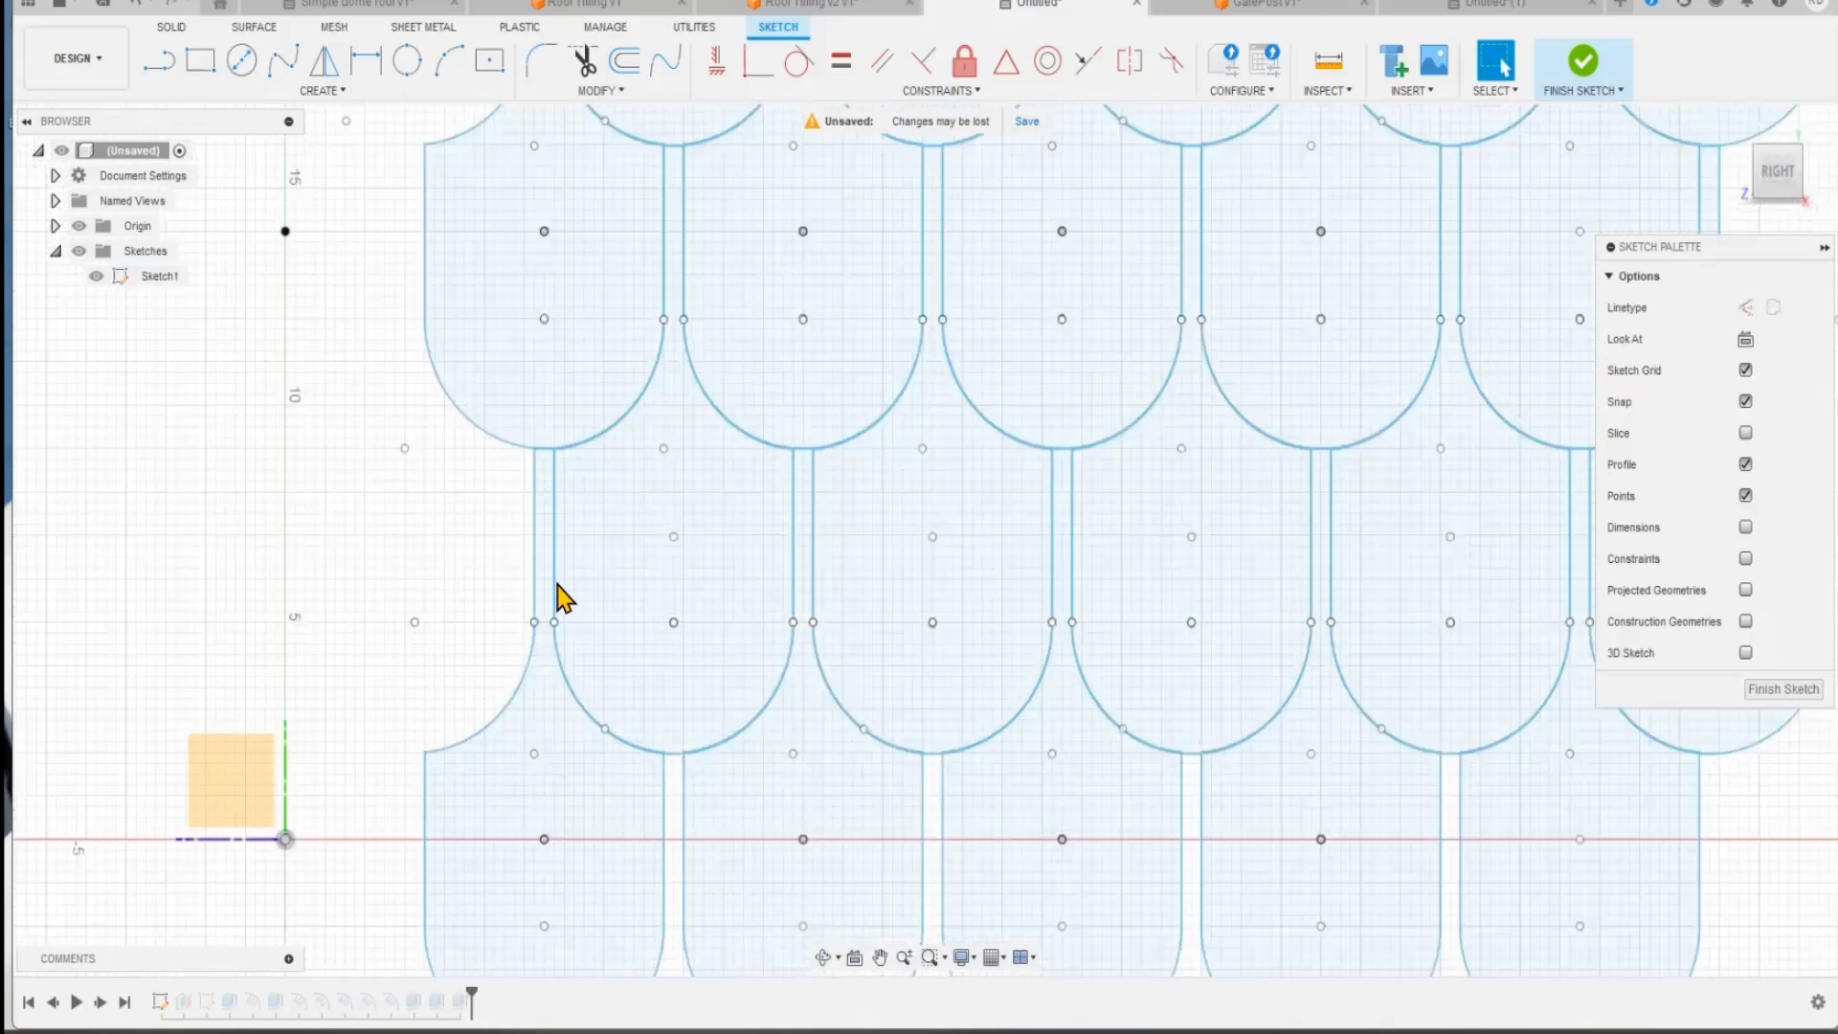
middle_click_drag(533, 572, 549, 533)
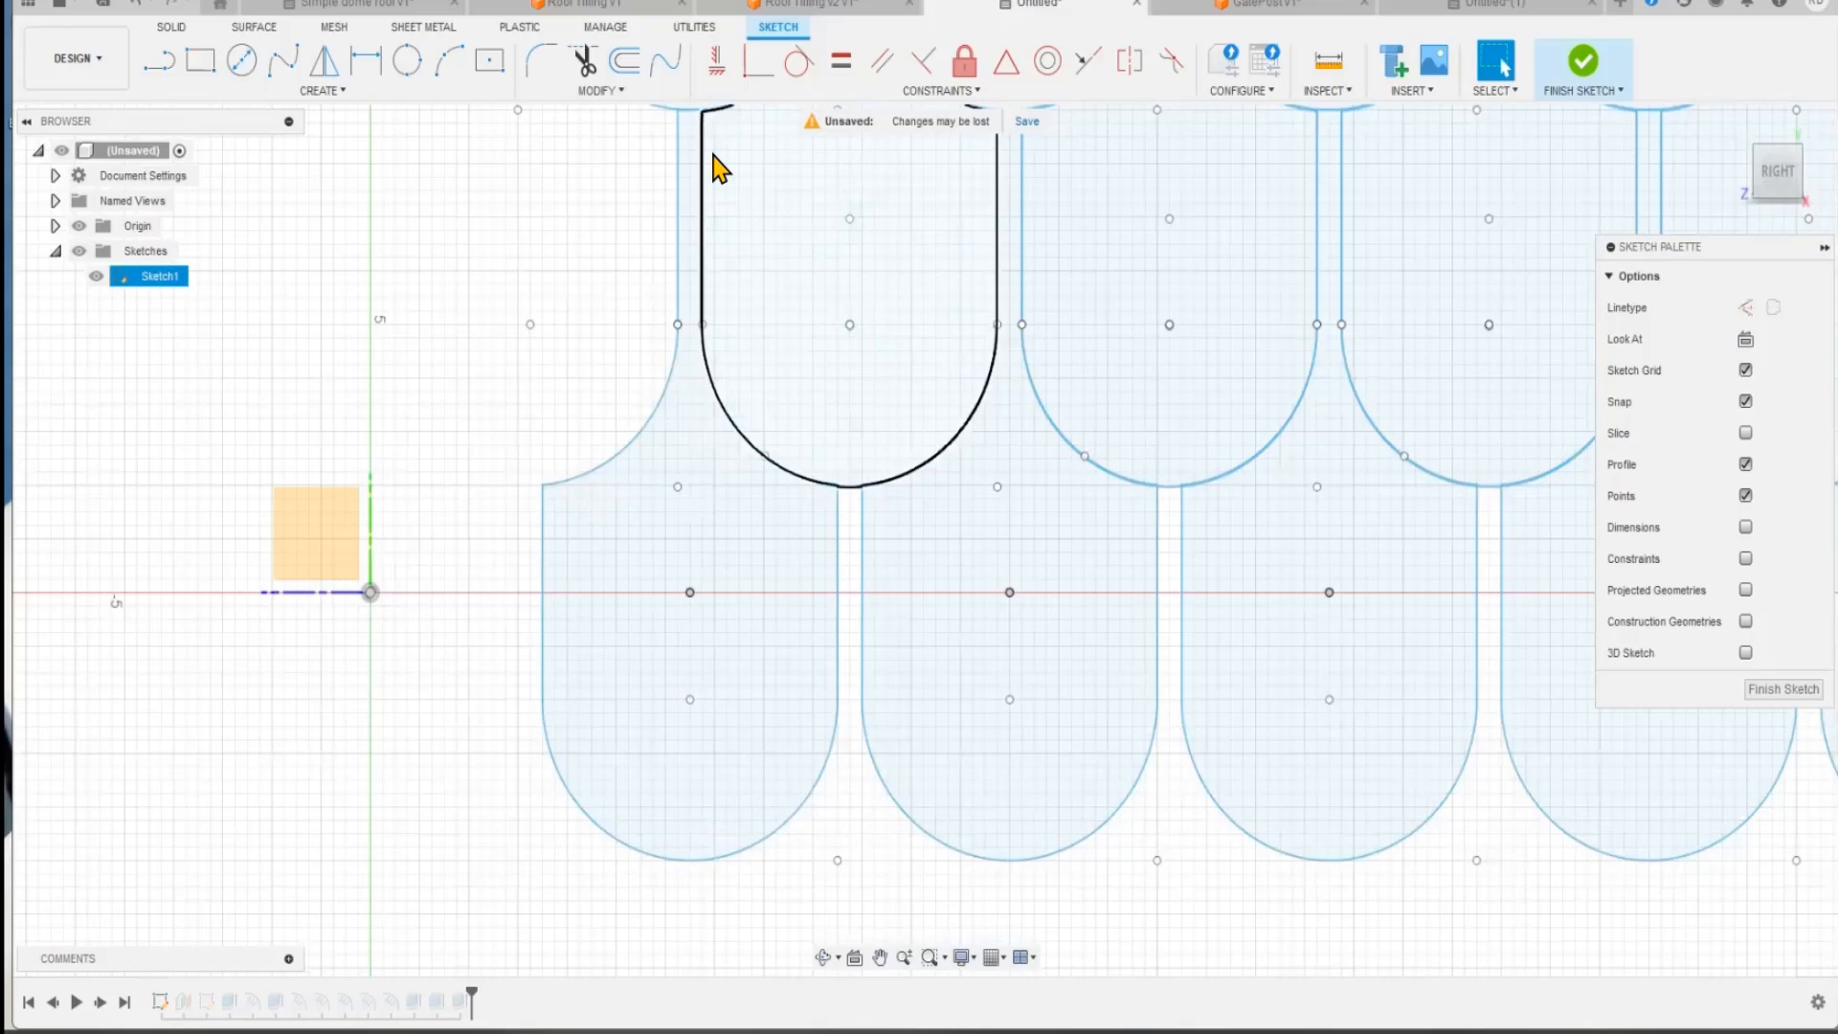
middle_click_drag(800, 234, 772, 402)
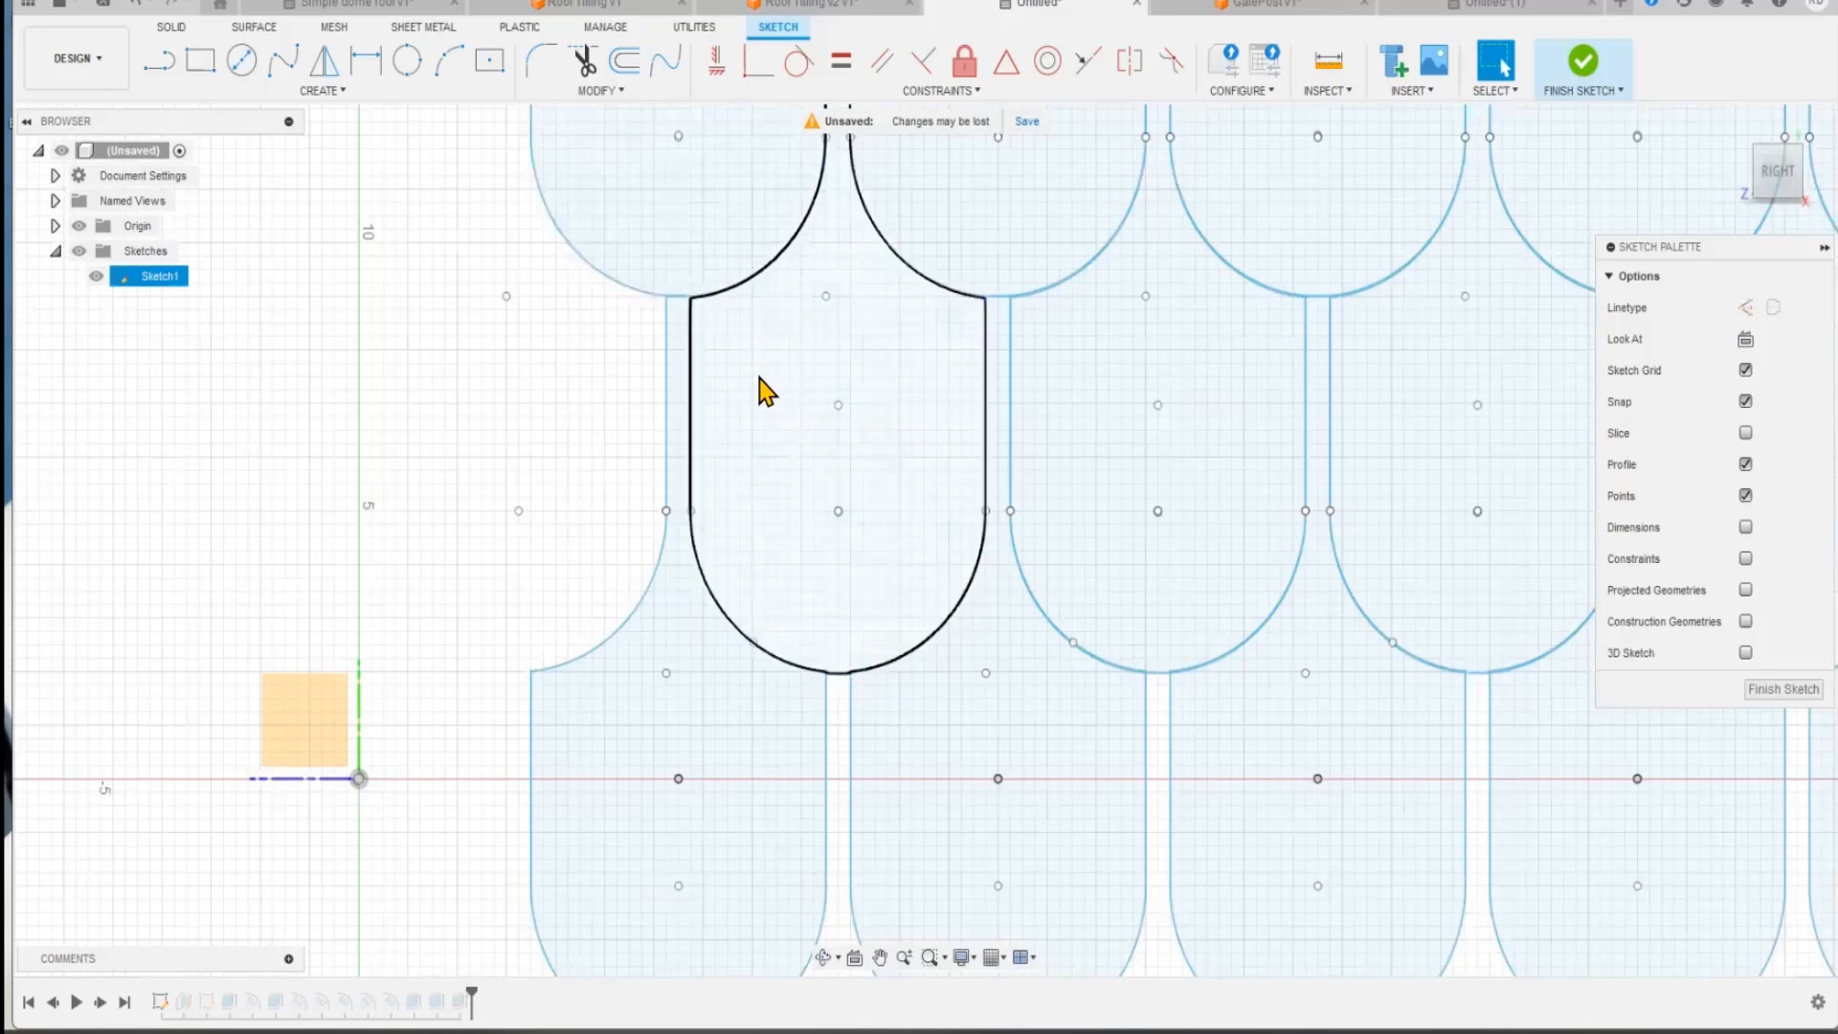
Step: Check the closed profiles of the first second-row tile and the first third-row tile against the surrounding rows
left_click(802, 374)
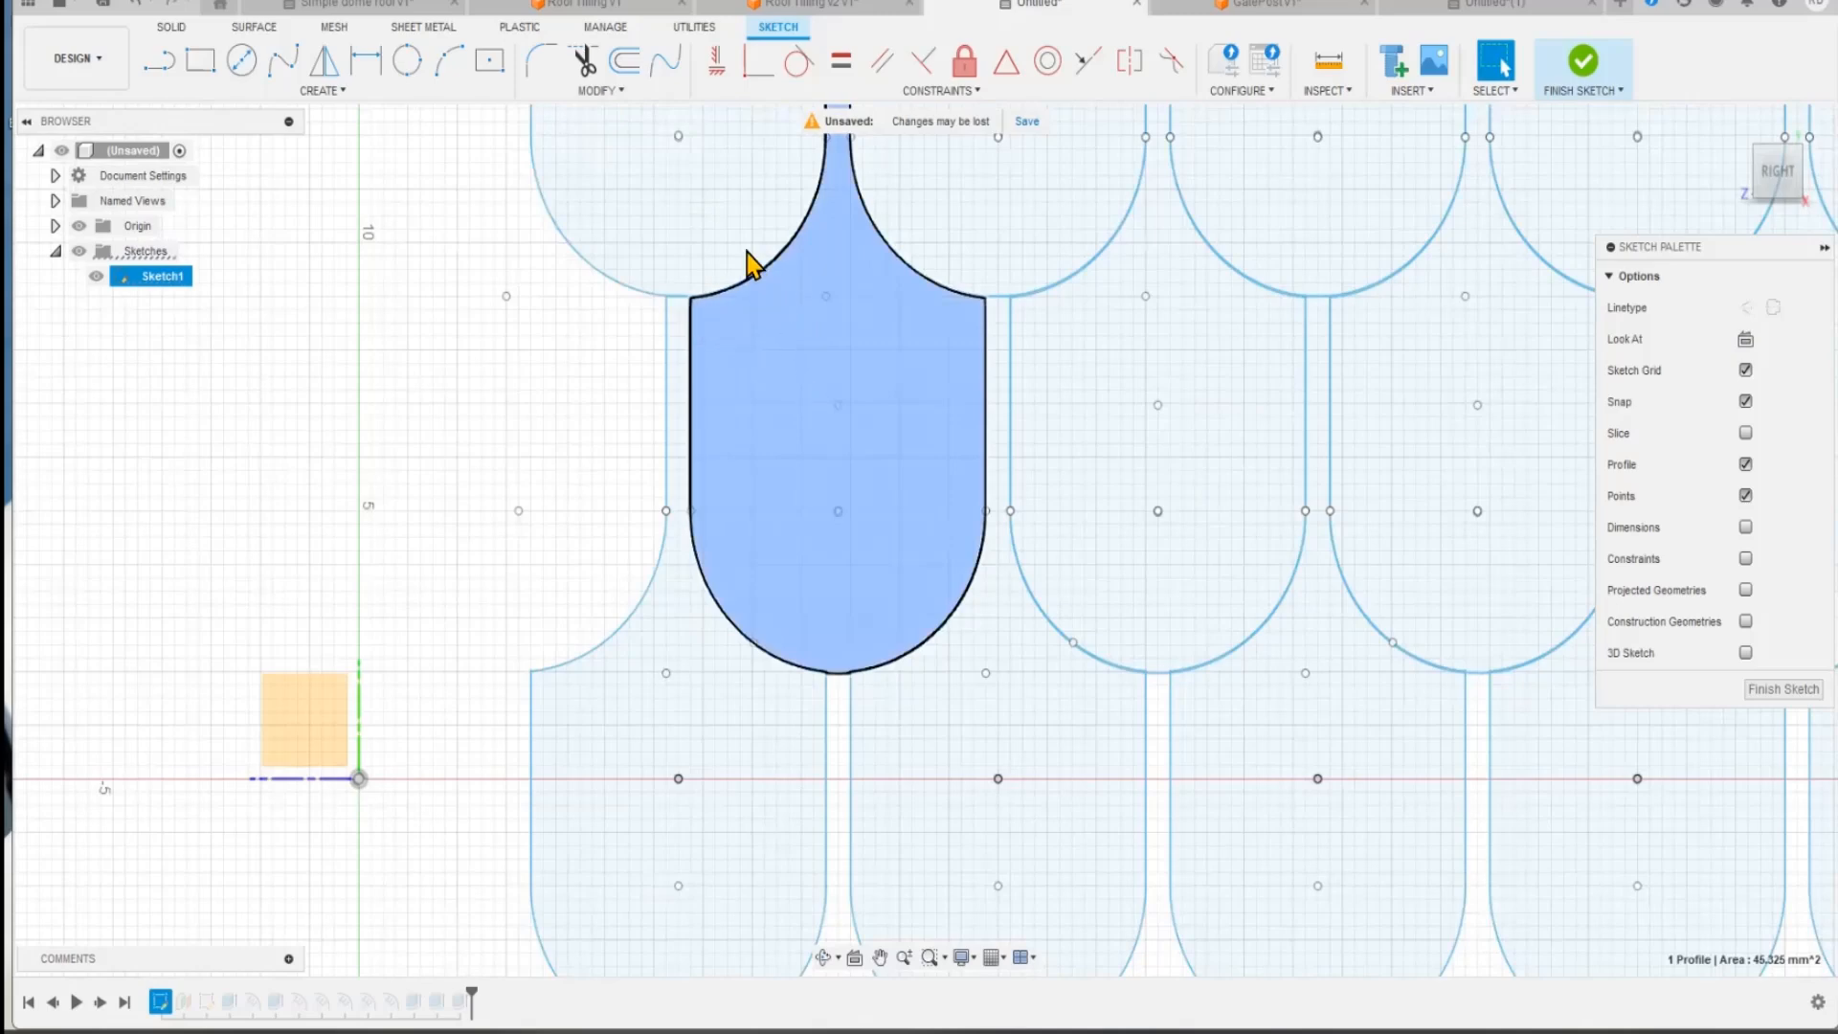
left_click(732, 229)
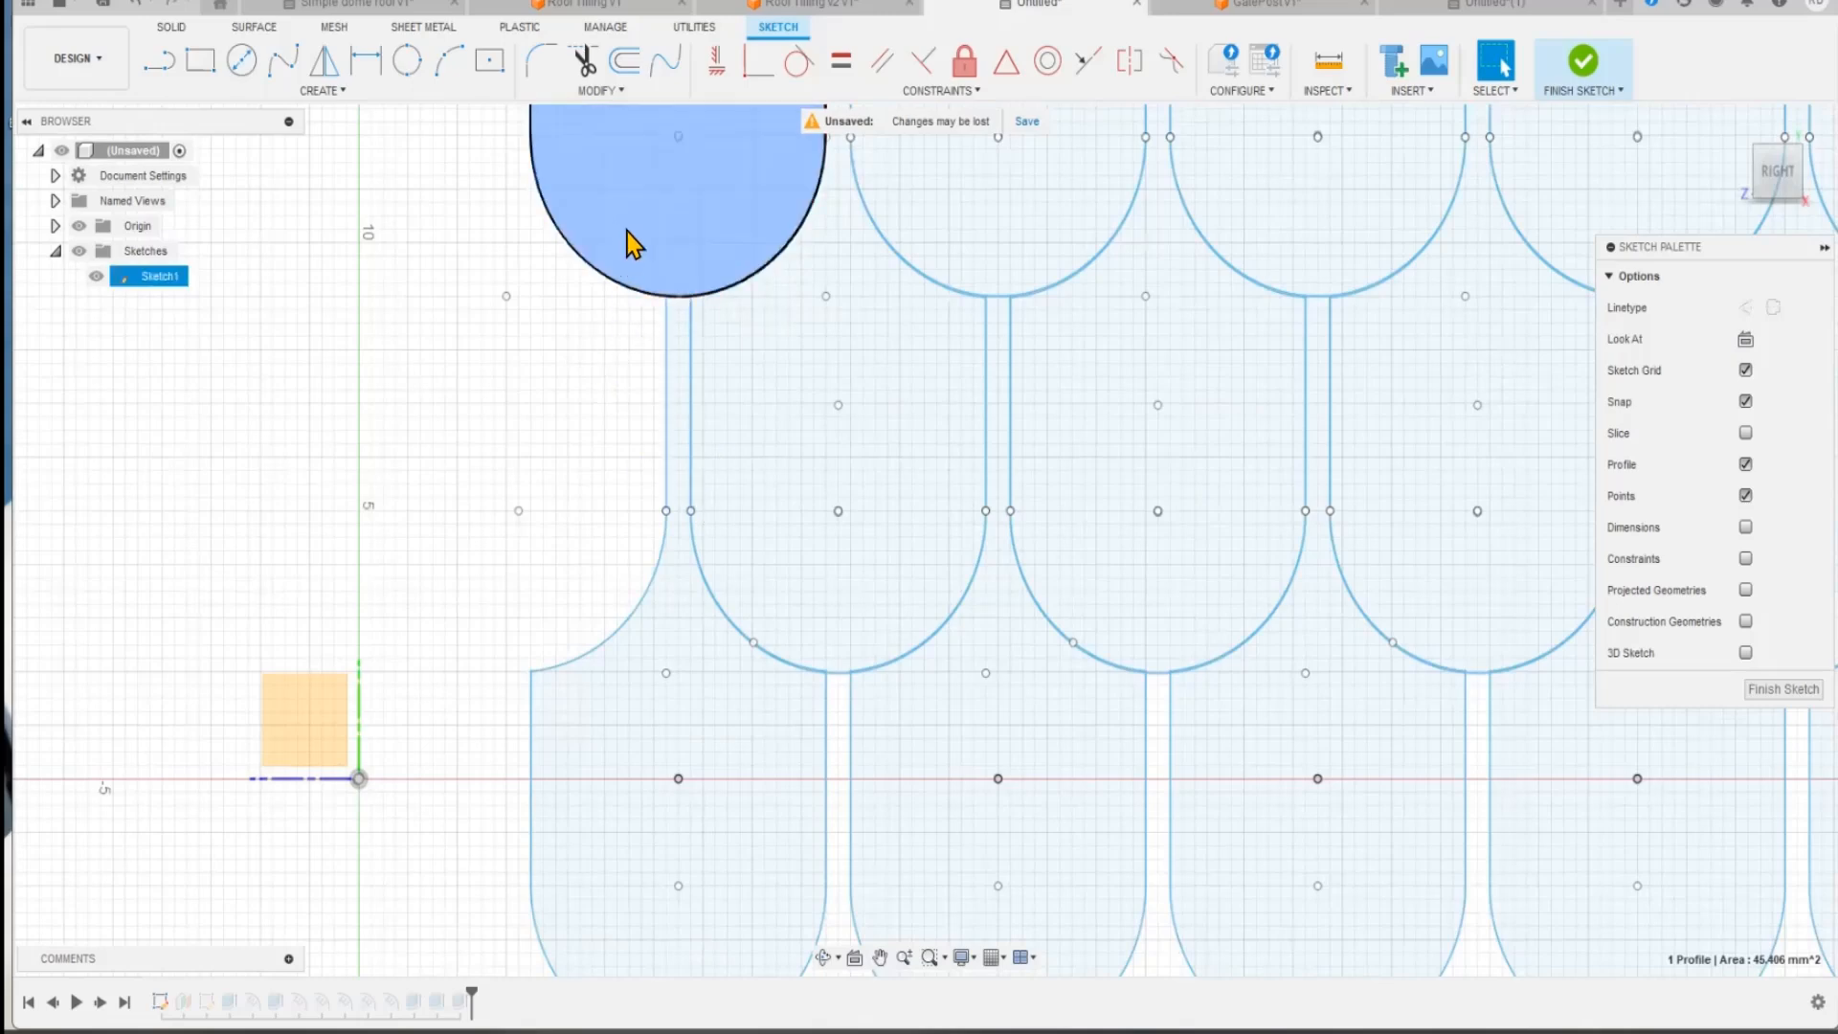
scroll(618, 401, "down", 5)
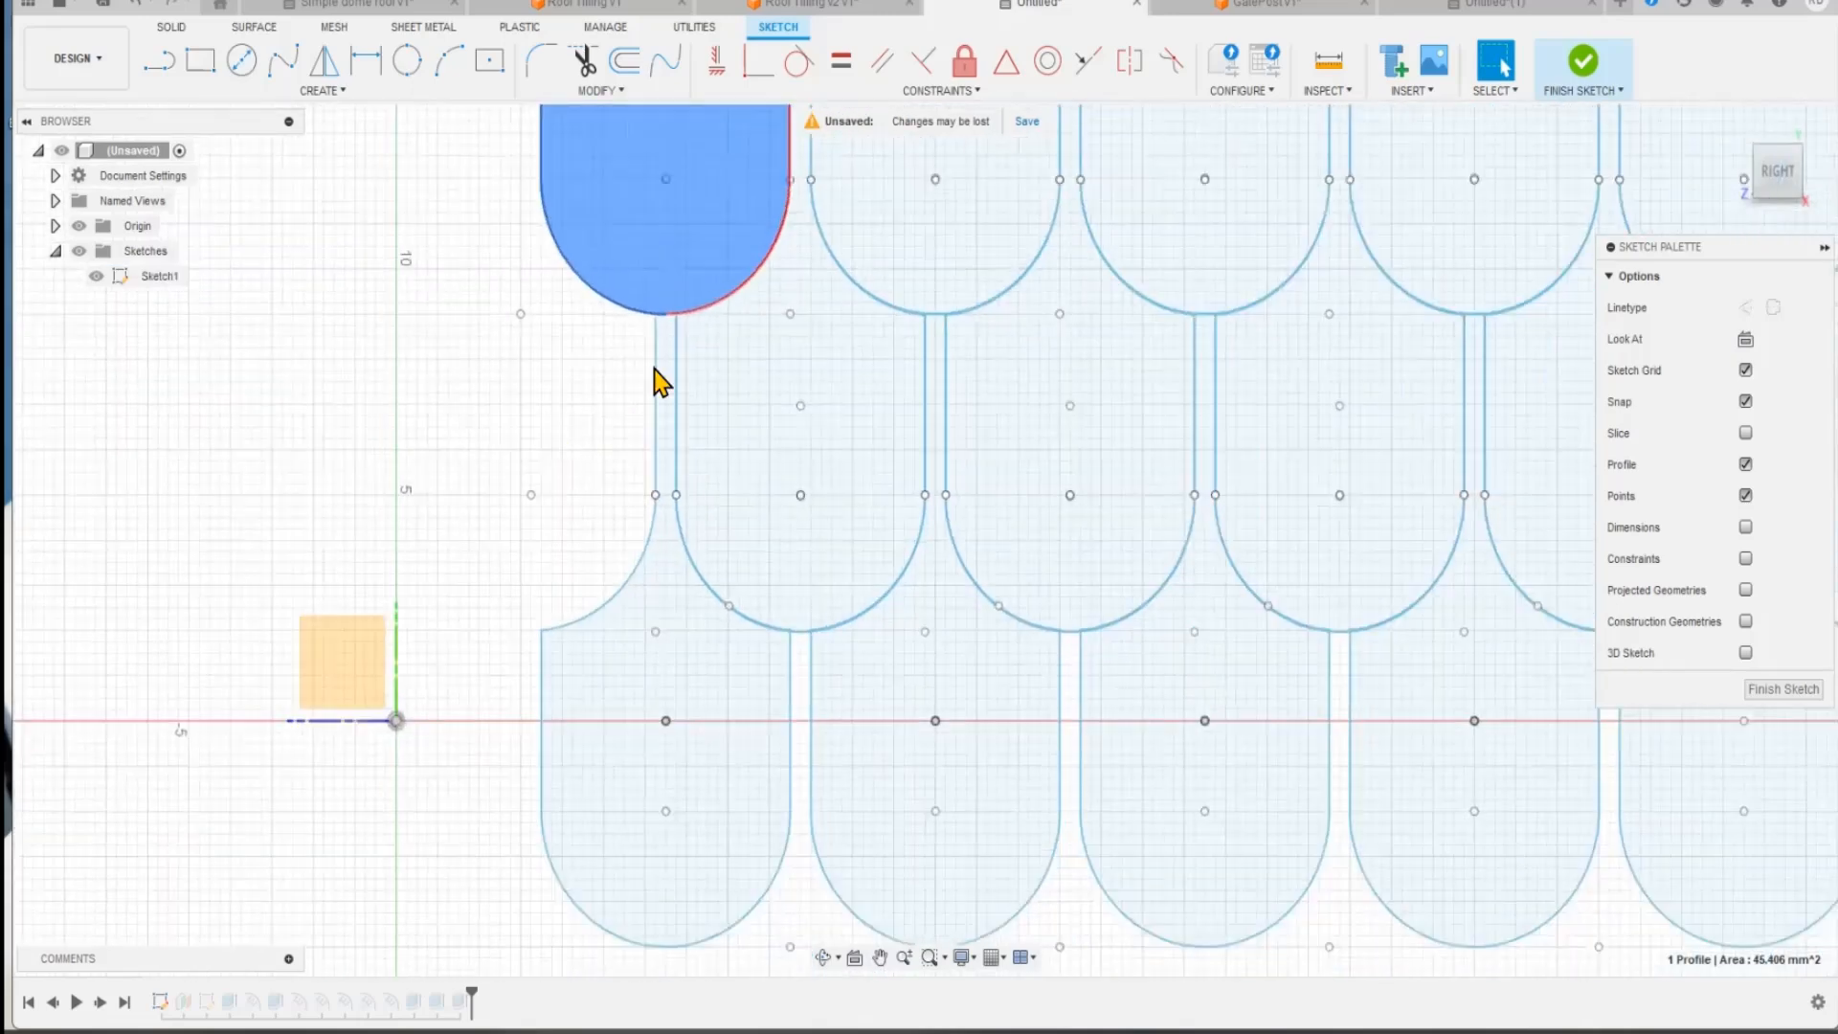
scroll(746, 411, "down", 1)
scroll(1043, 704, "down", 2)
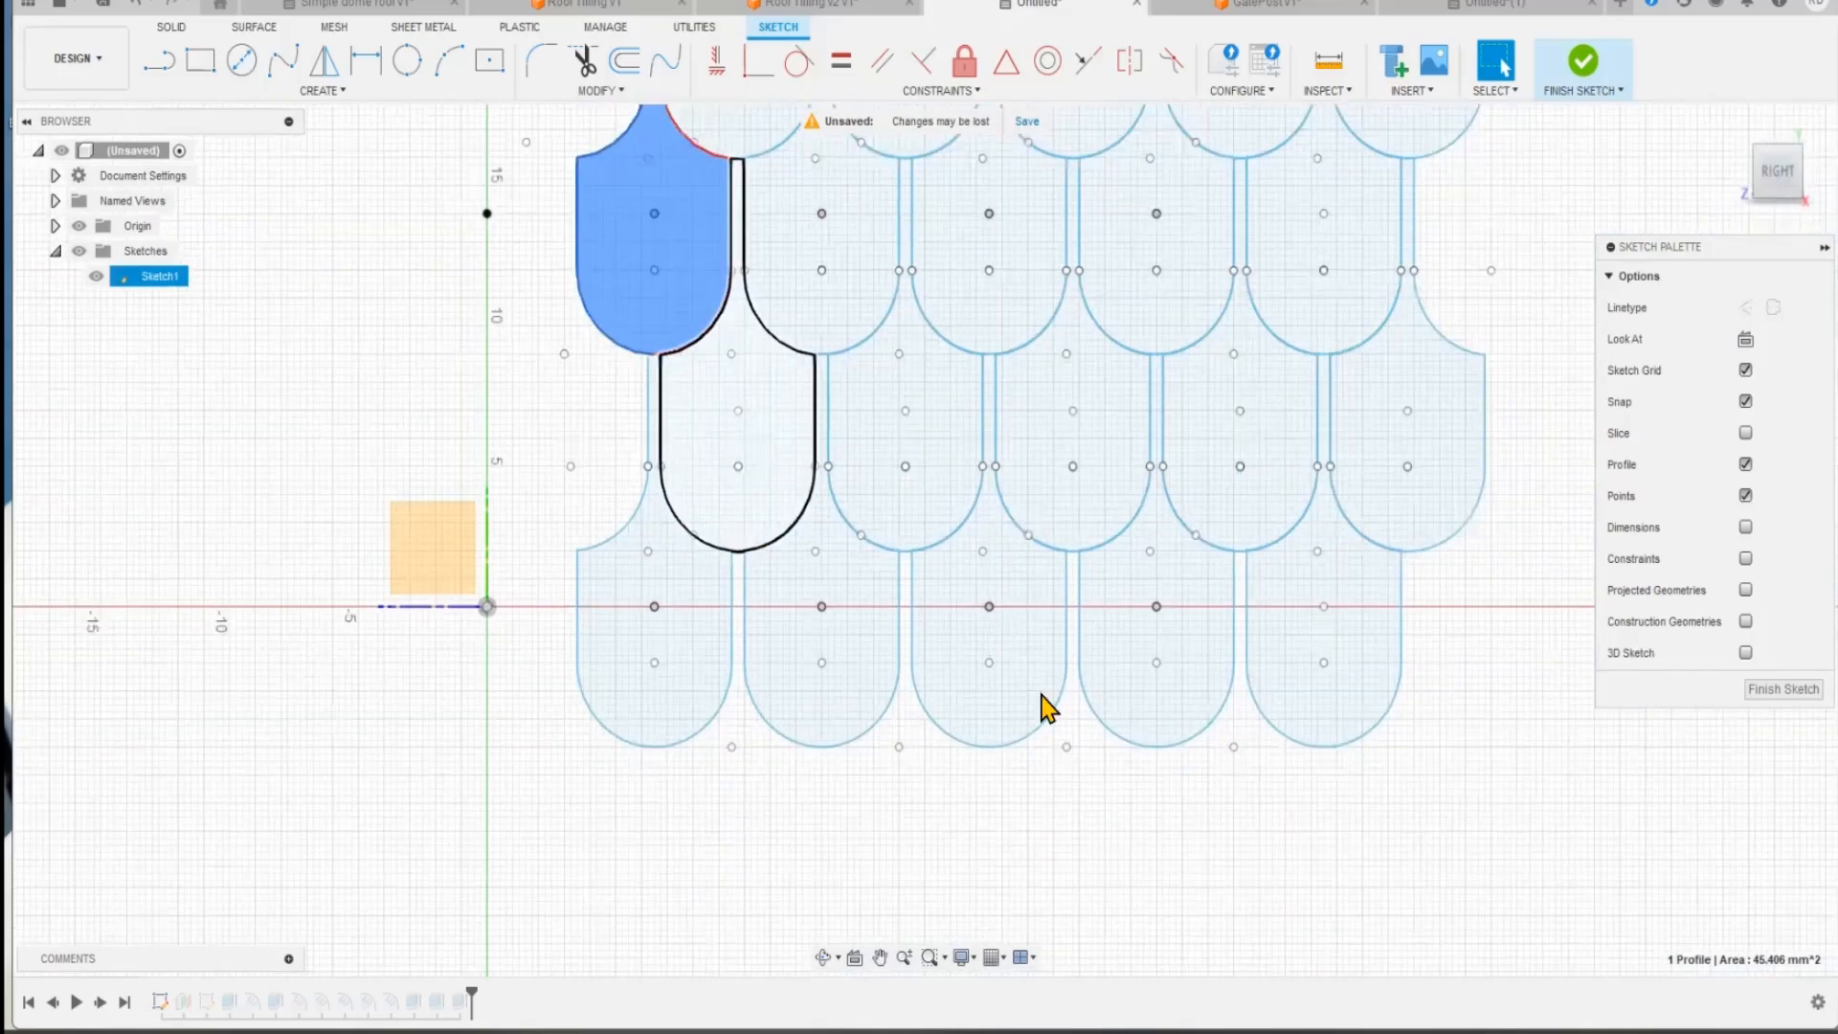
scroll(728, 498, "down", 1)
middle_click_drag(813, 554, 831, 729)
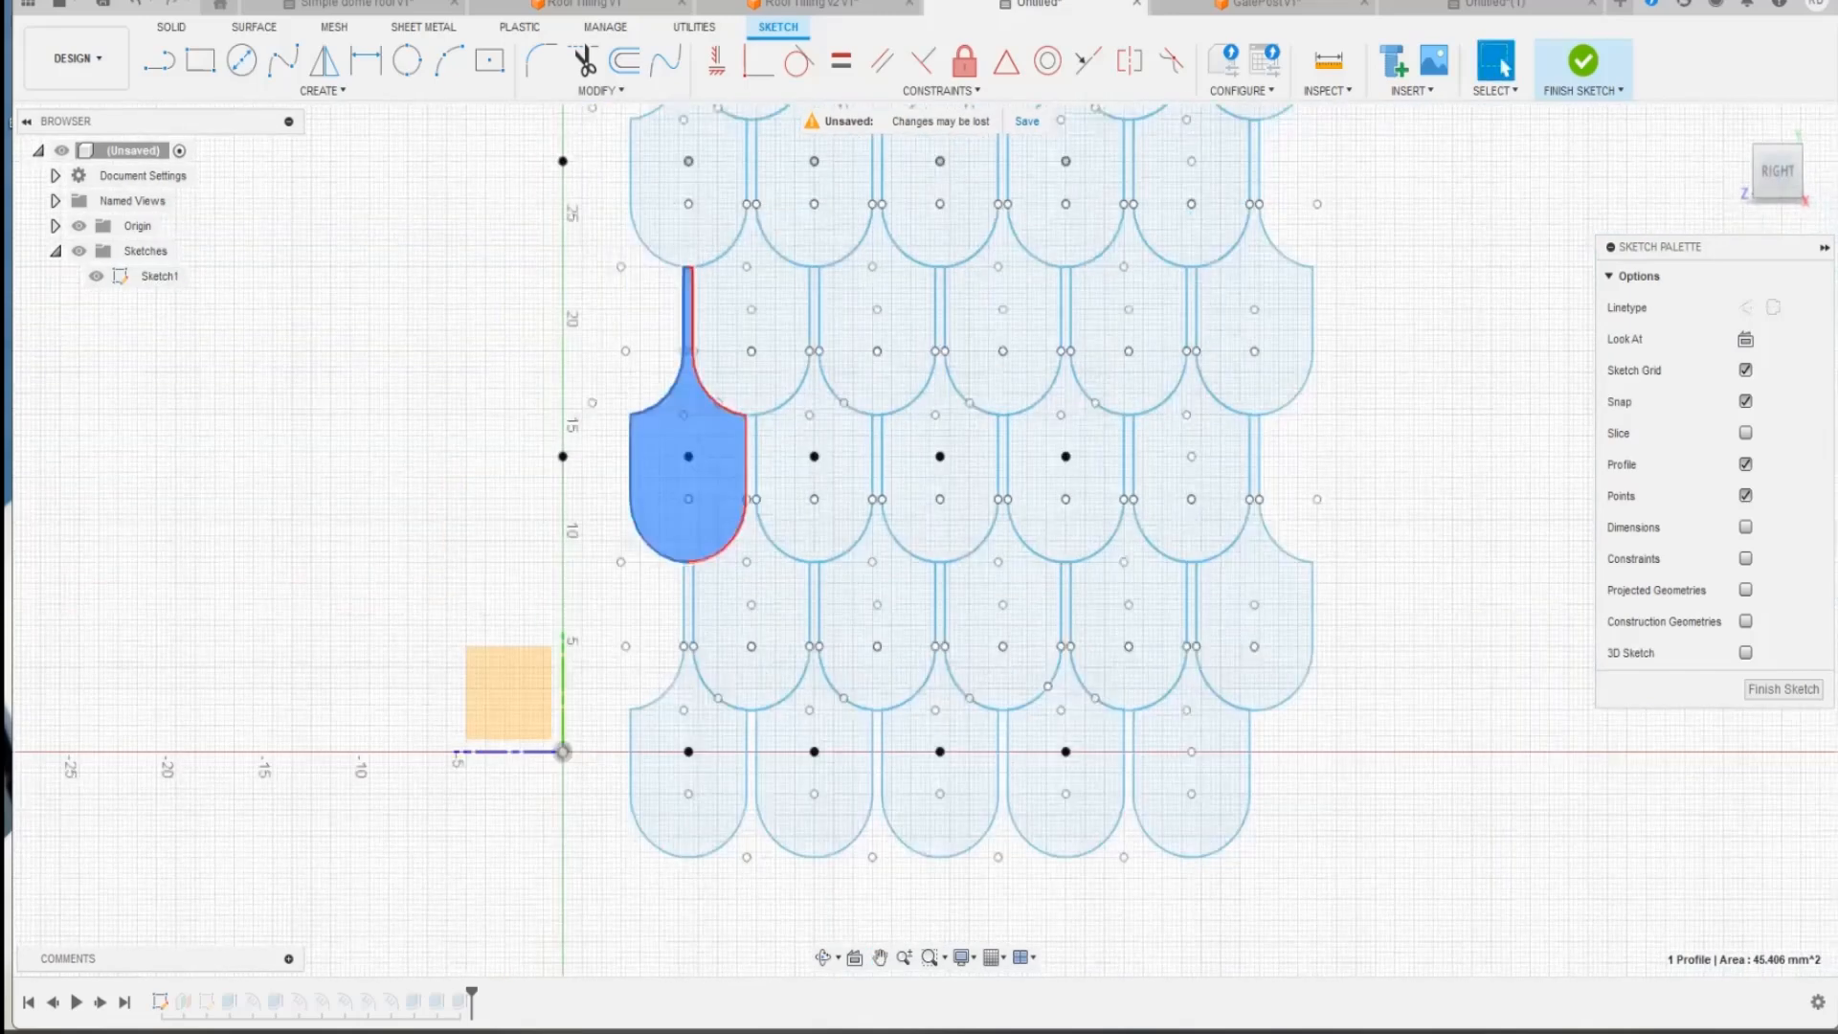
Step: Finish the sketch and show the bodies again to compare the tile profiles with the embossed roof surface
left_click(1782, 689)
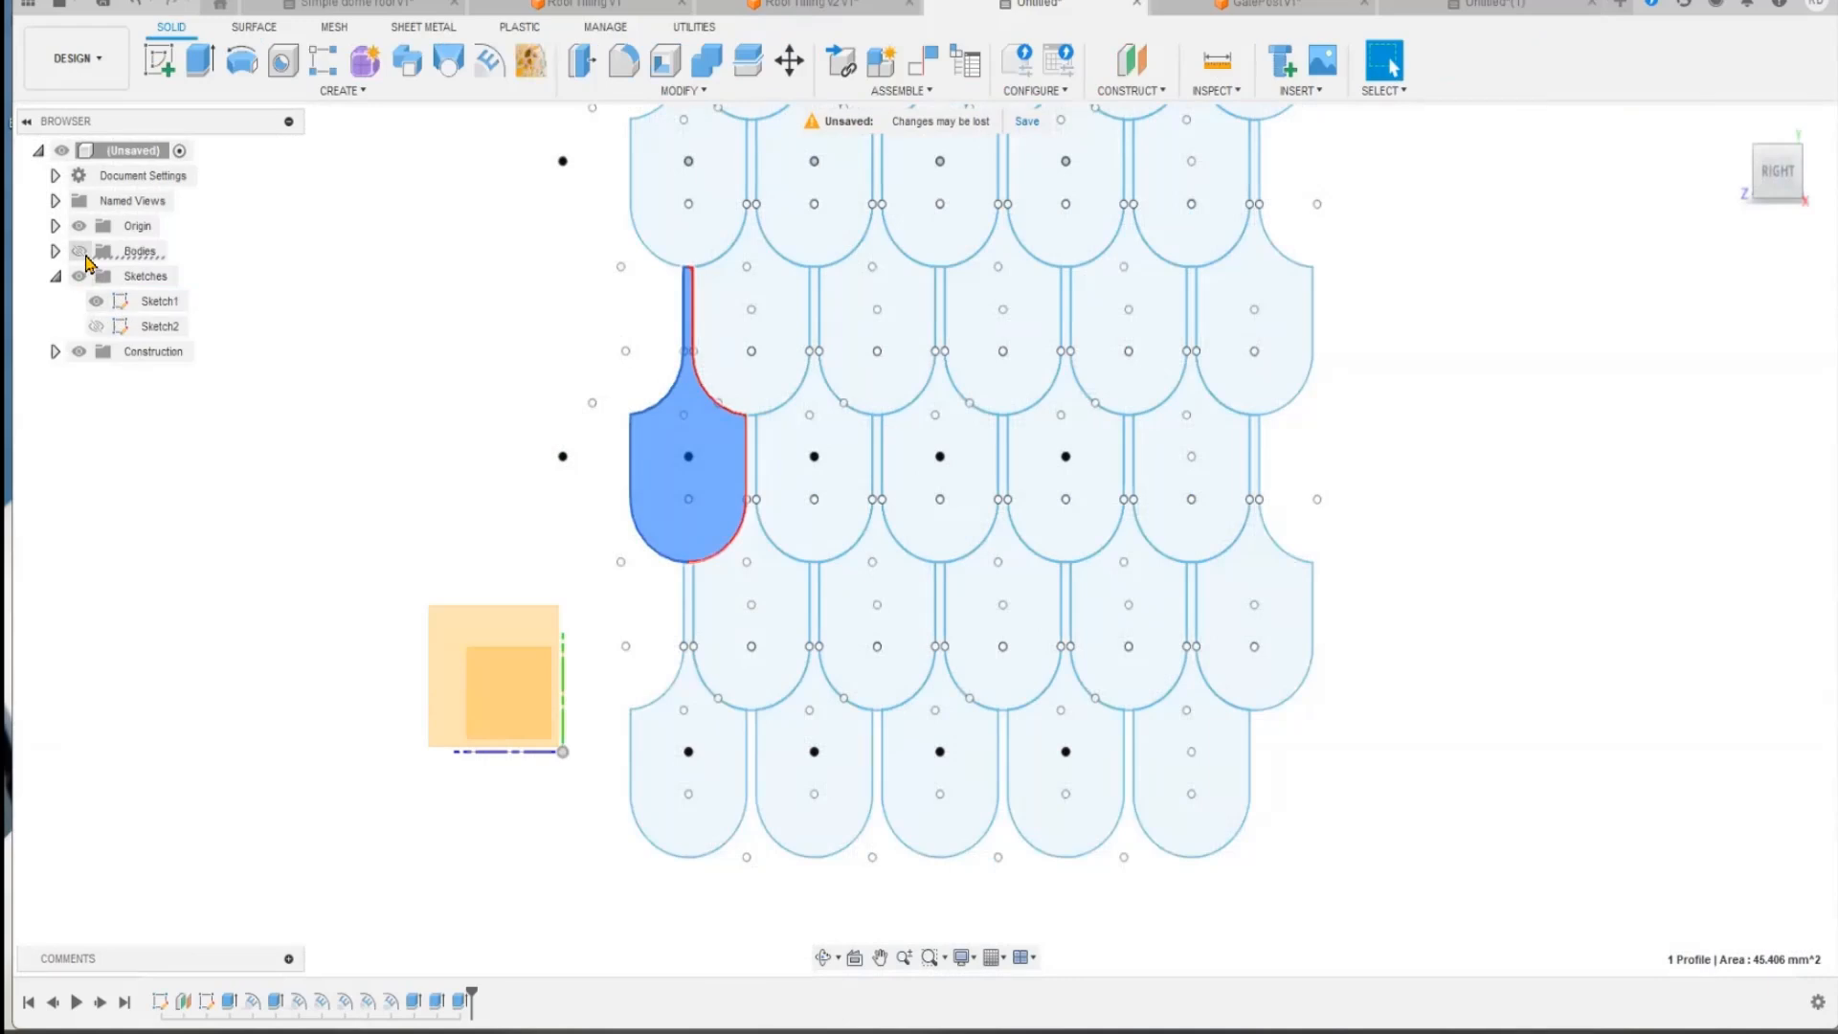
left_click(82, 255)
middle_click_drag(344, 587, 617, 670, "shift")
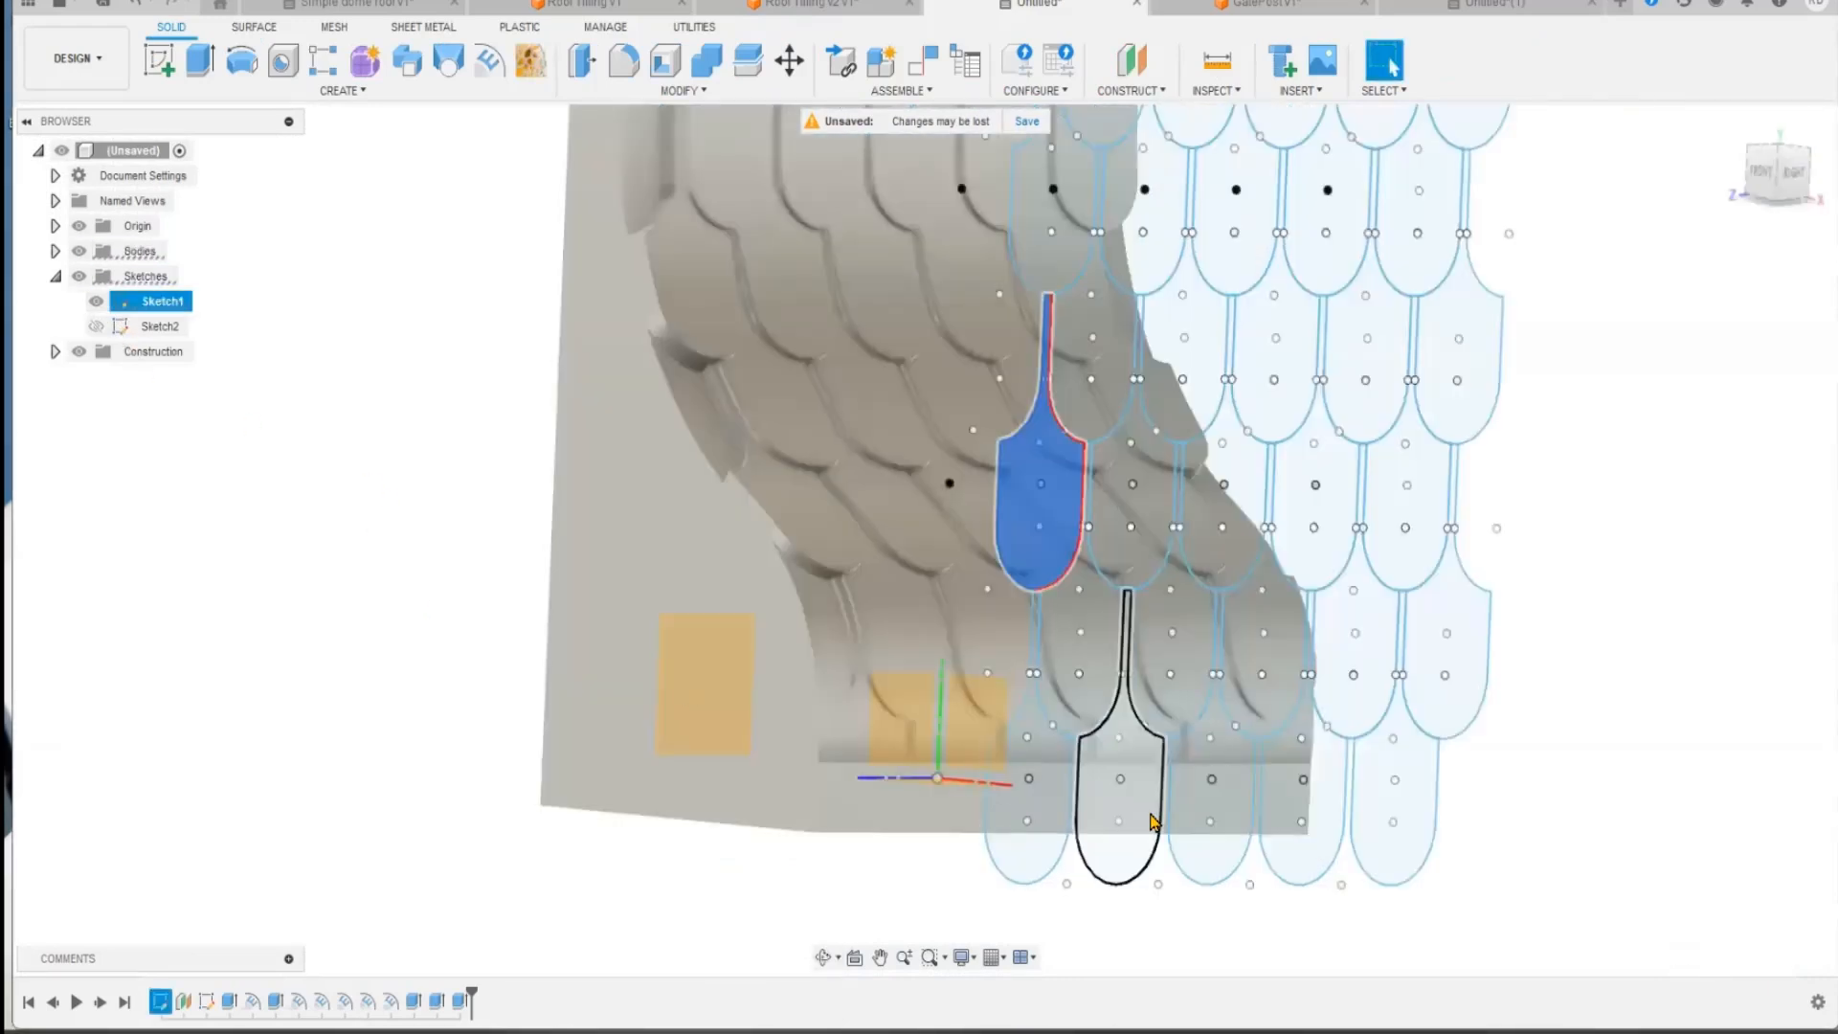
middle_click_drag(574, 792, 768, 841, "shift")
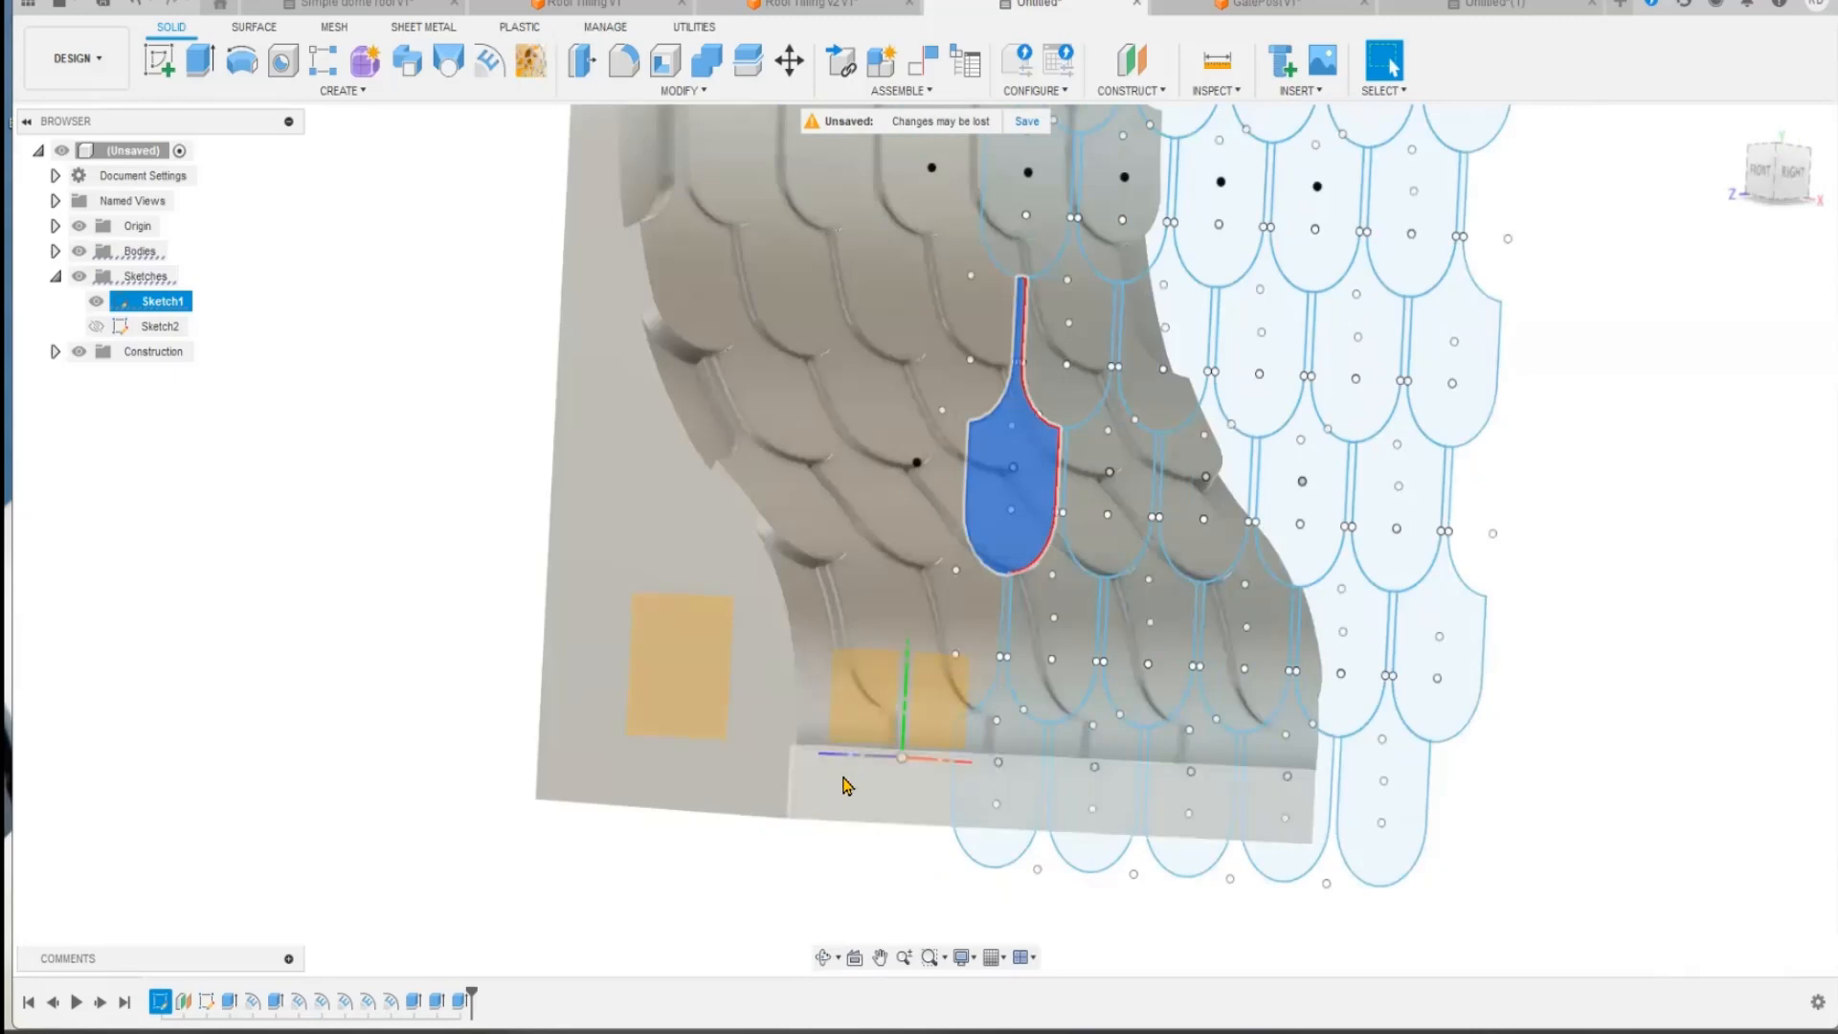
middle_click_drag(617, 864, 463, 800, "shift")
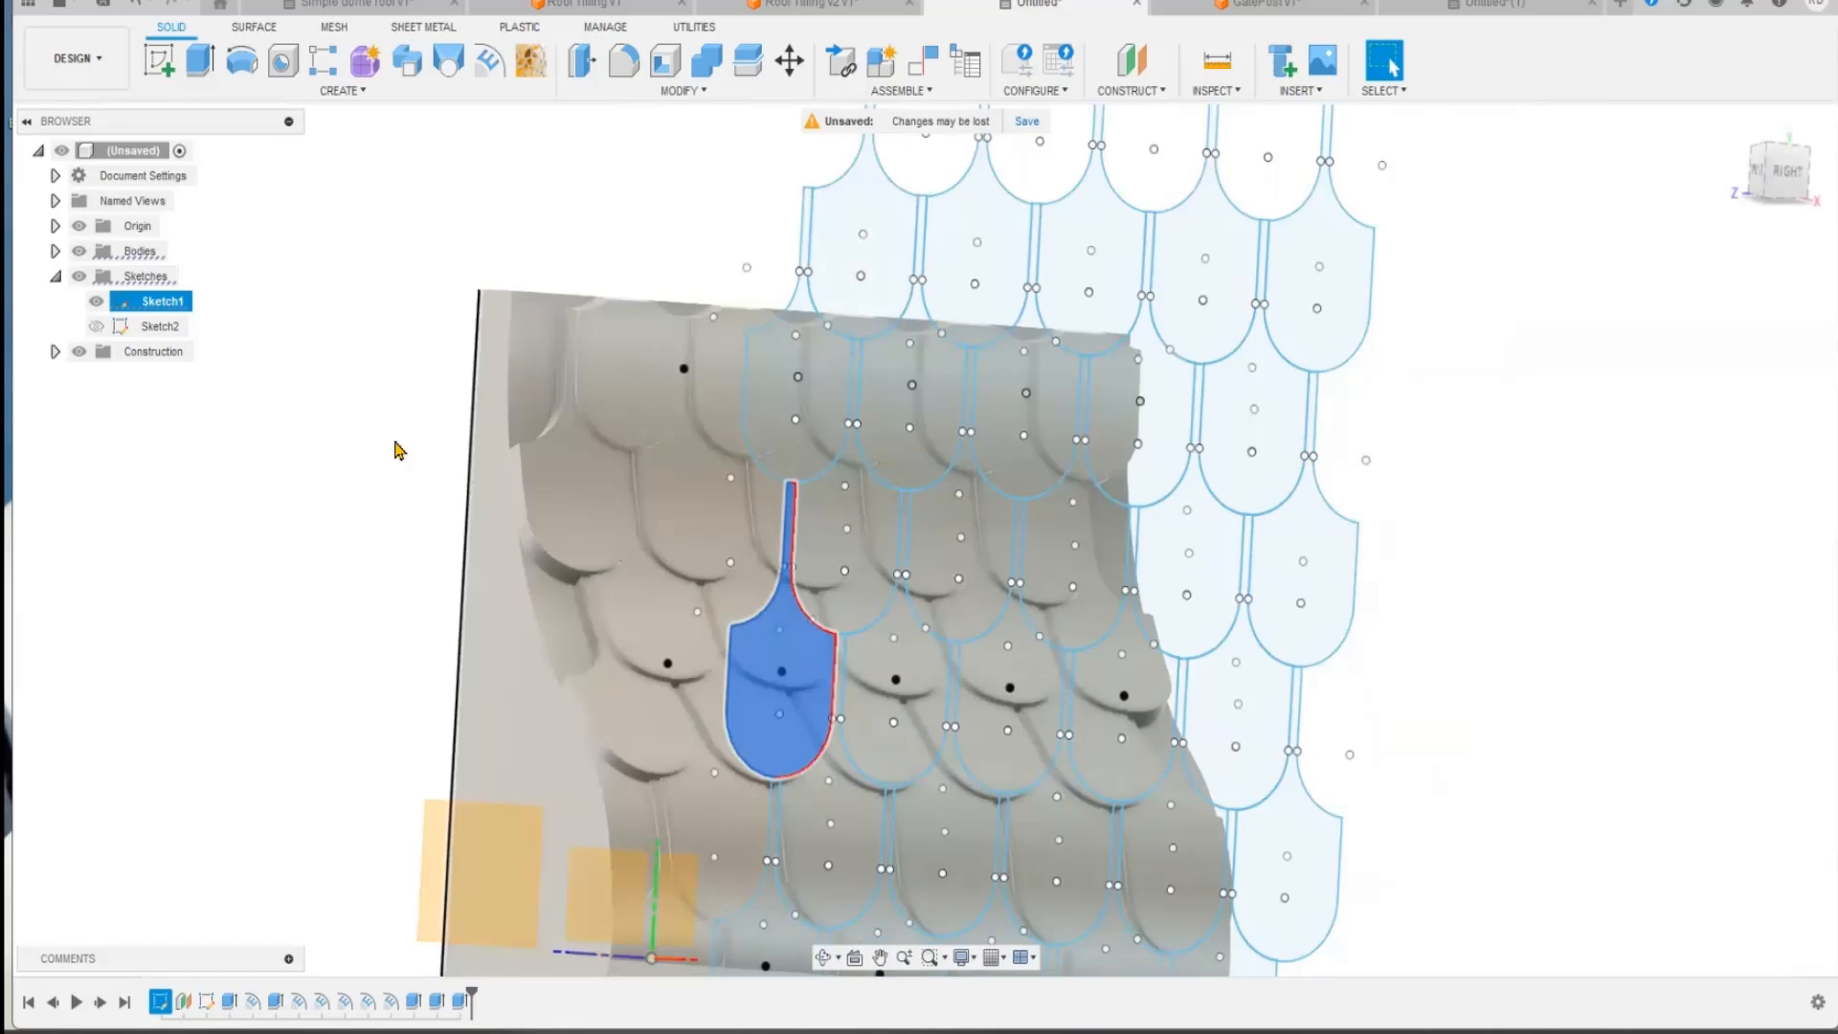
Step: Hide all sketches and clear the selected tile profile so only the tiled roof block is shown
left_click(78, 276)
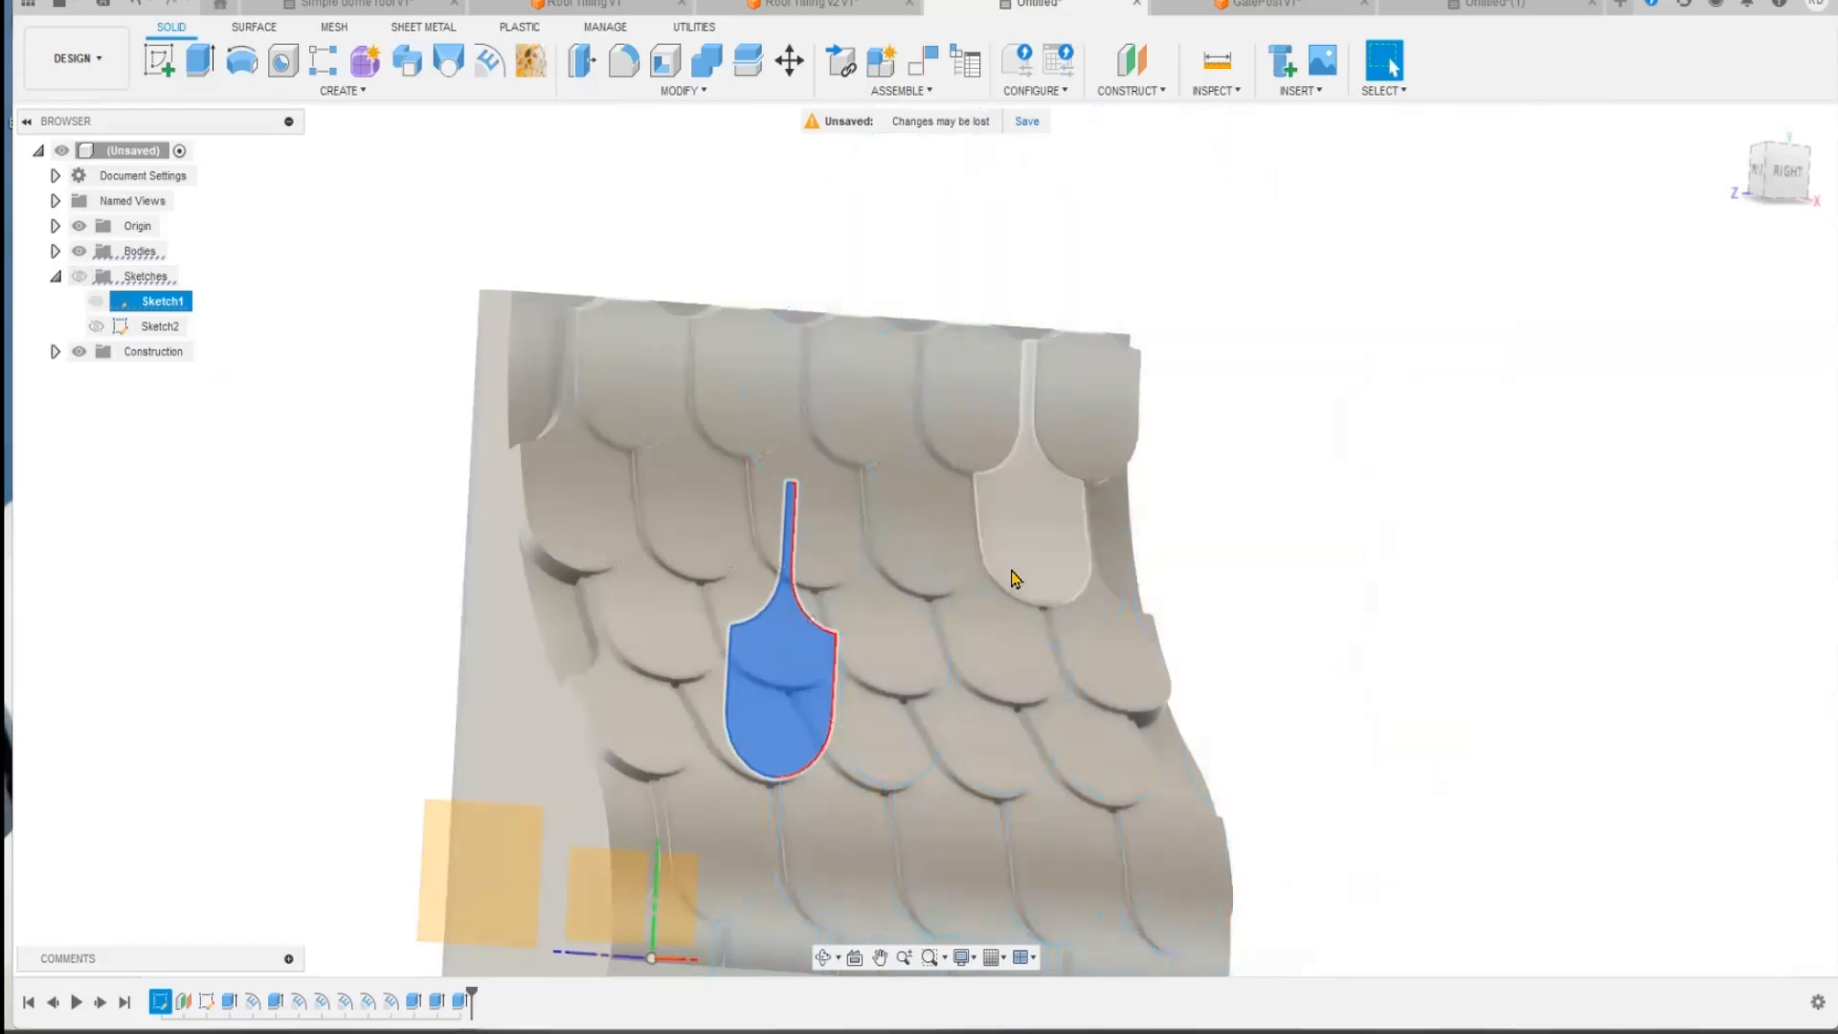
middle_click_drag(1345, 540, 1338, 465)
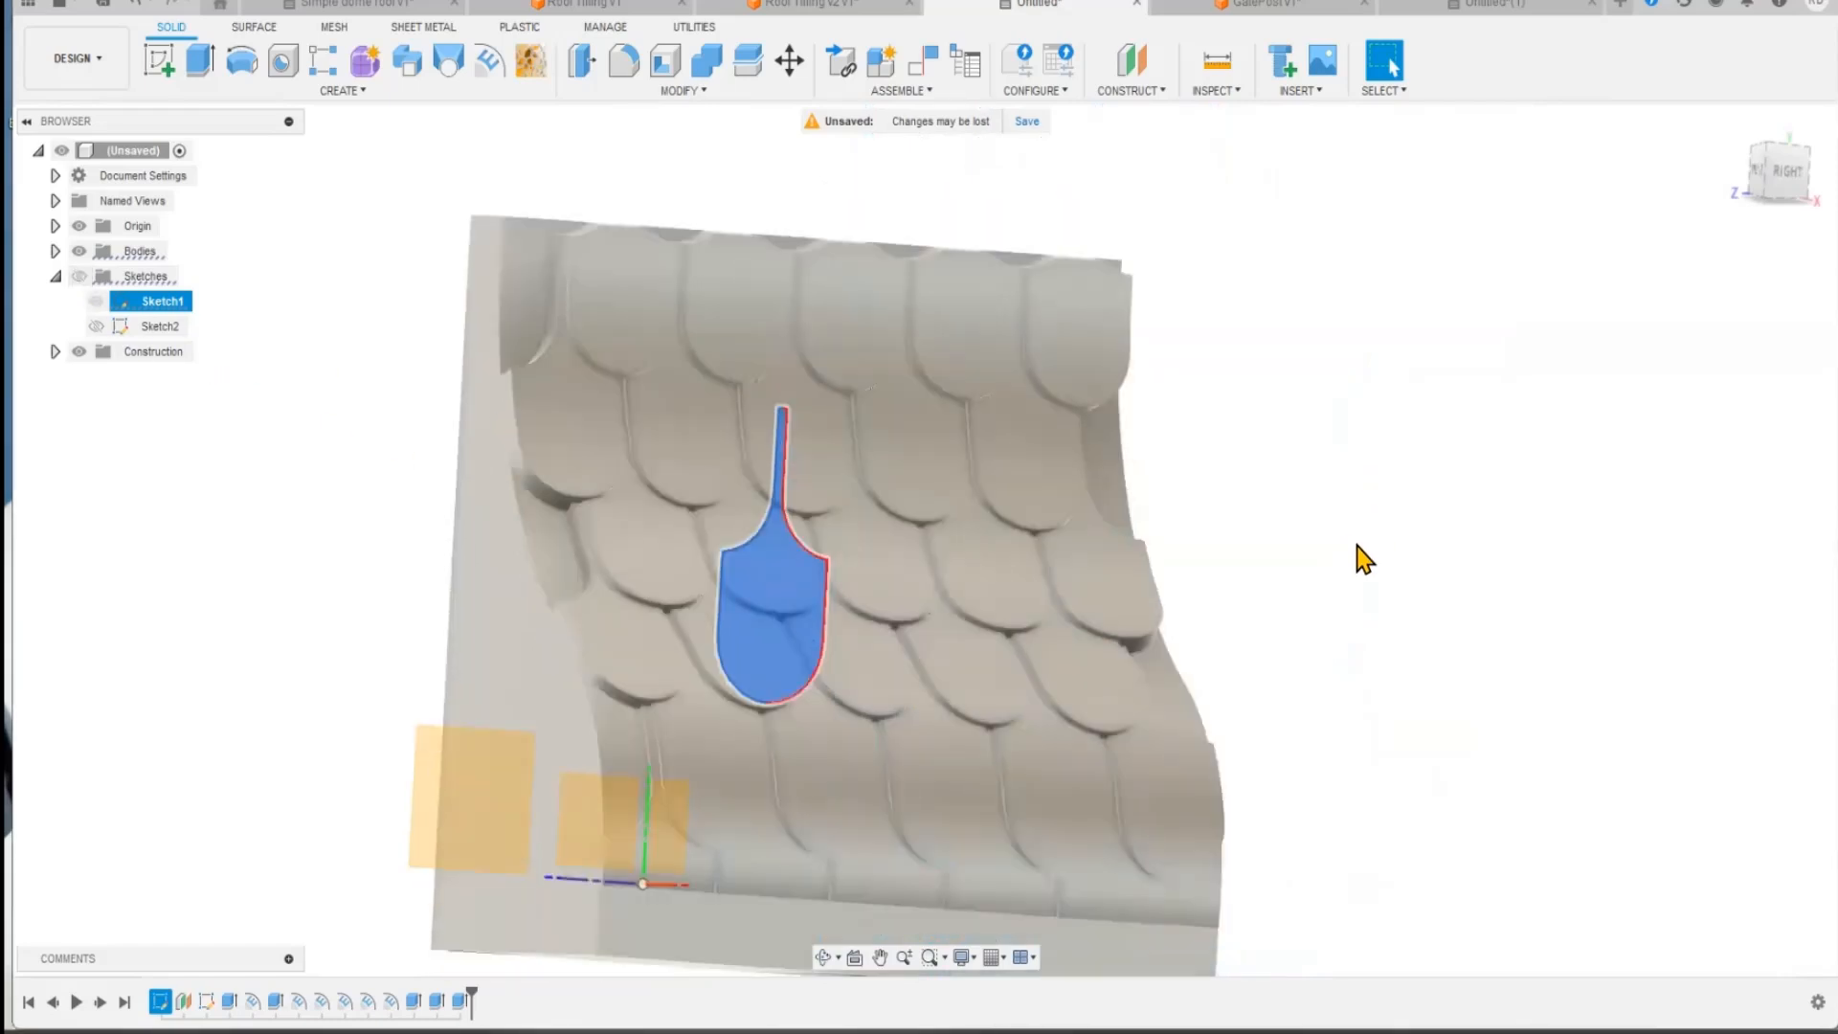
middle_click_drag(1354, 542, 1139, 519, "shift")
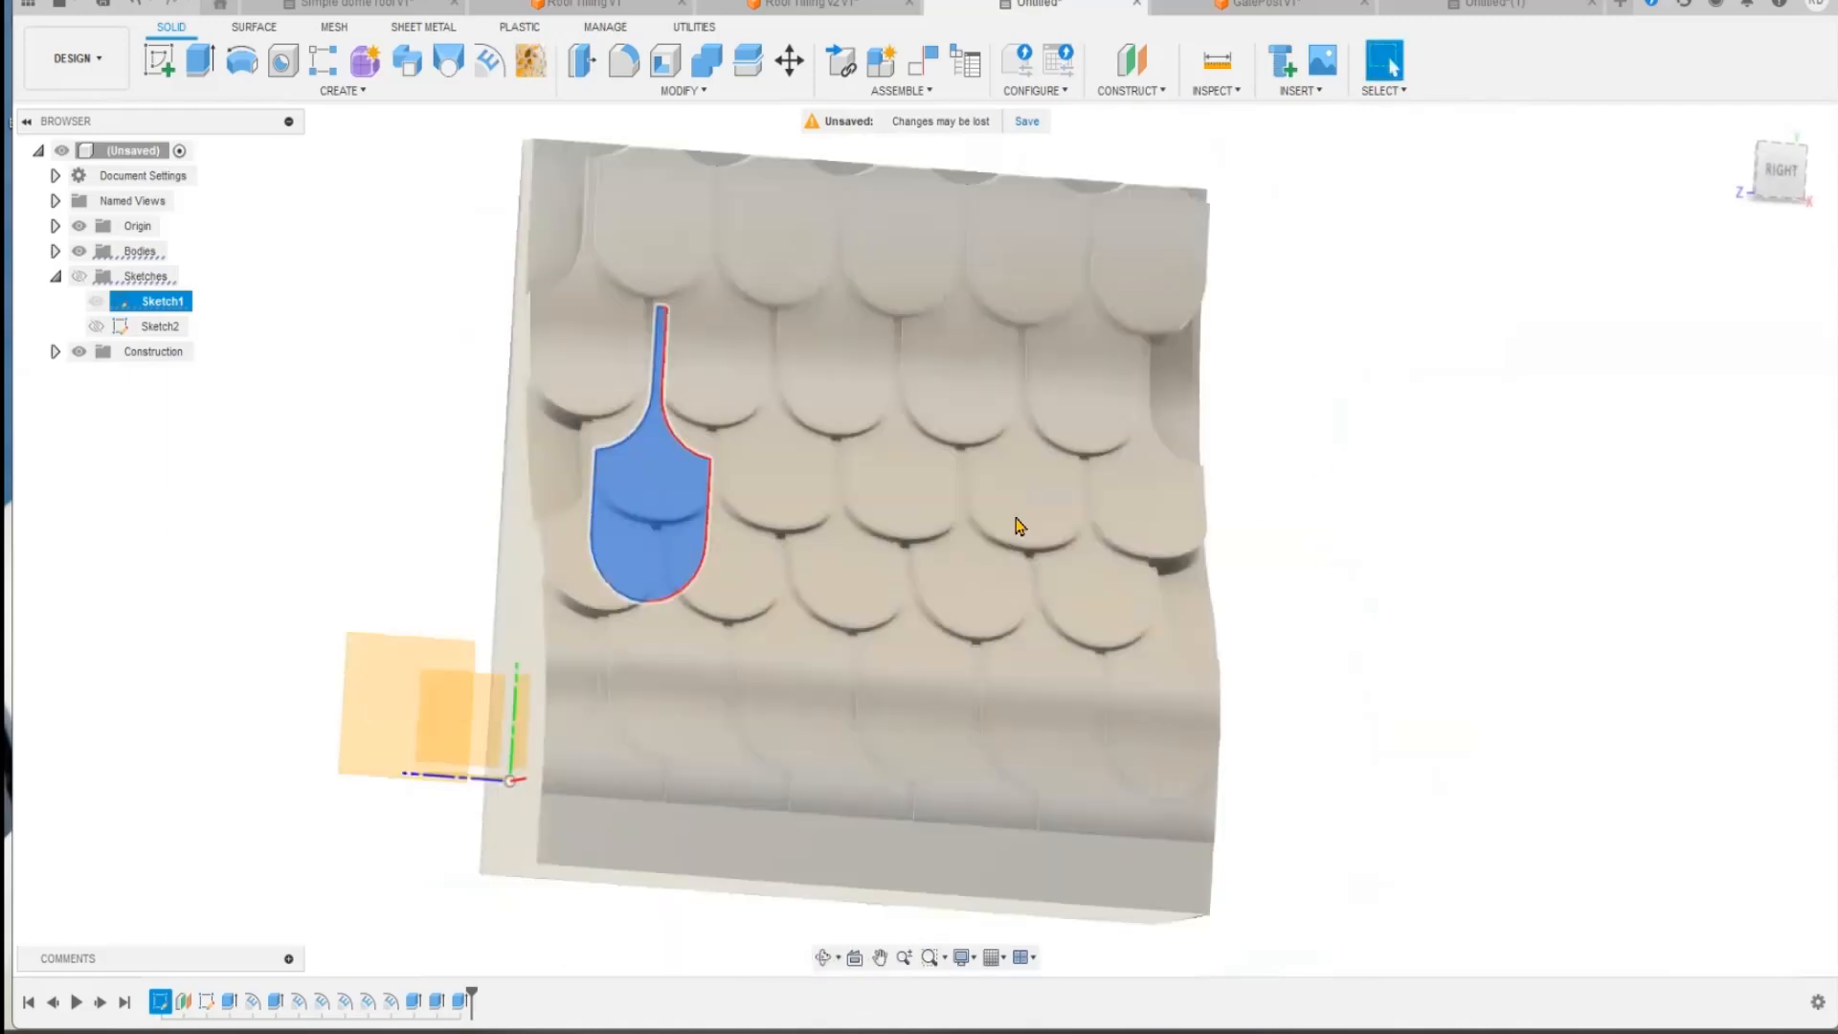
left_click(404, 601)
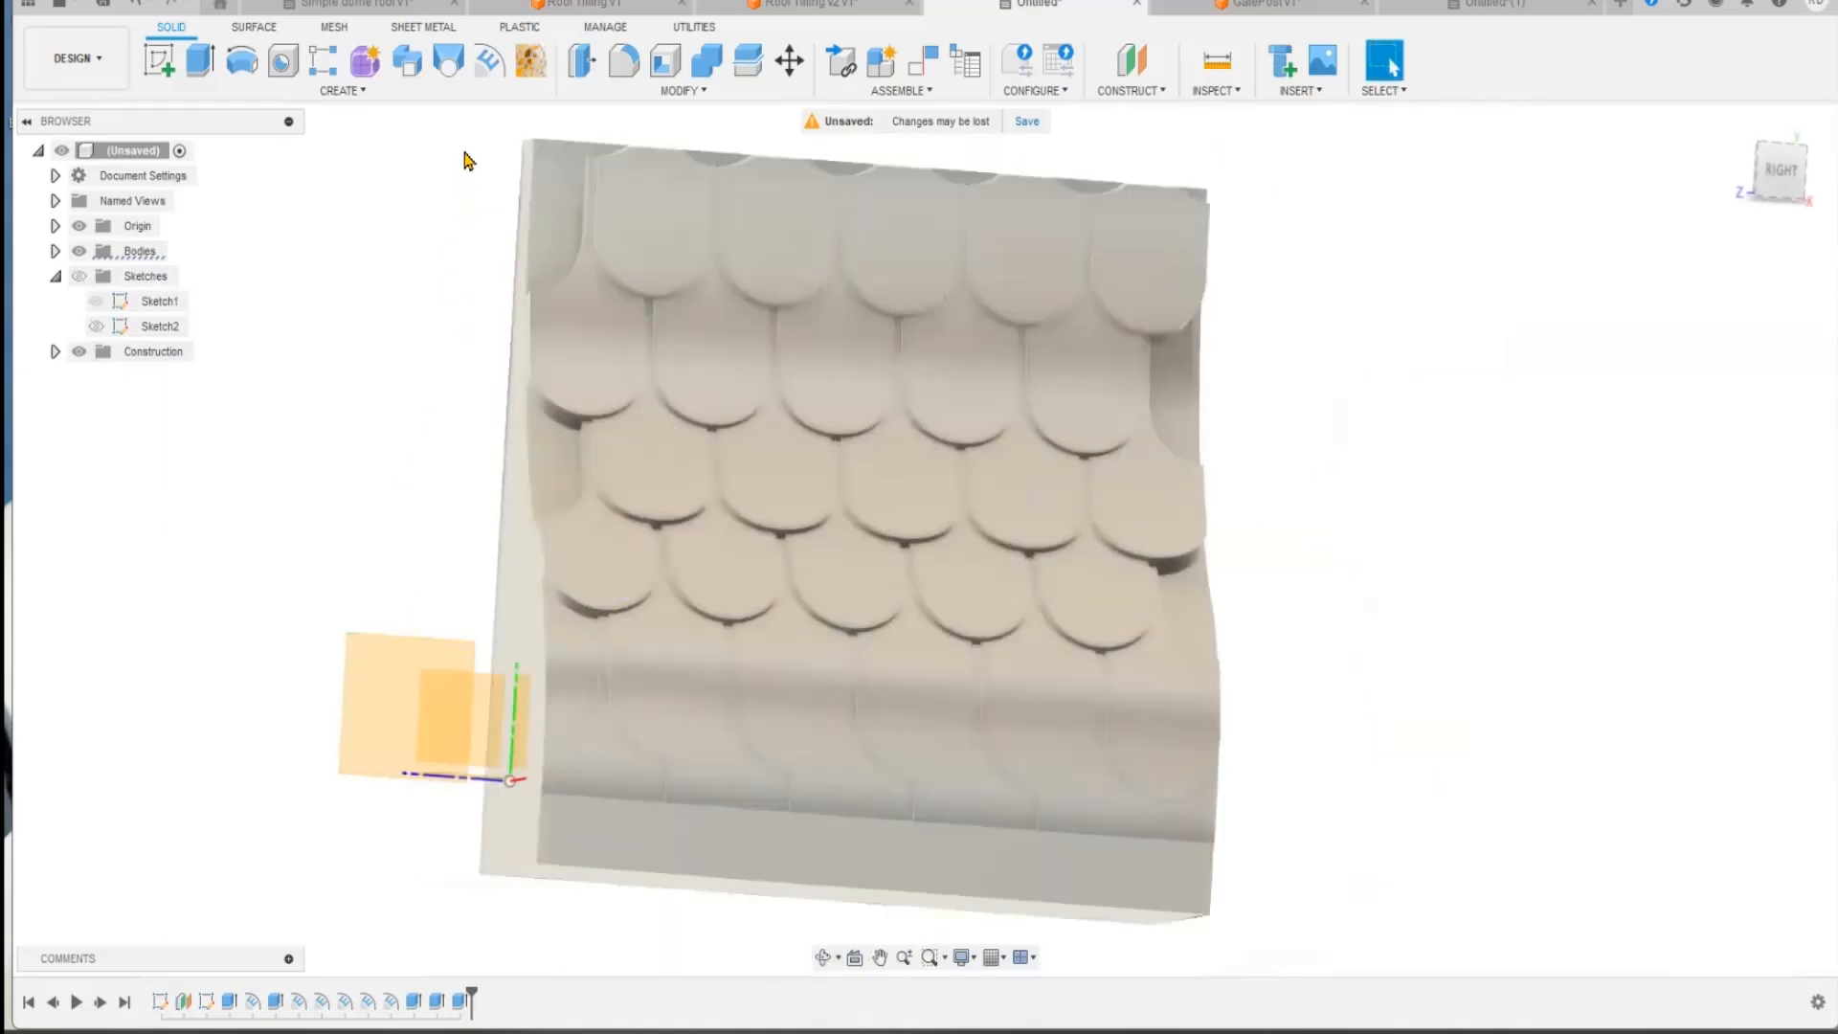
Step: Copy the tiled roof block 32.458 mm along Z with Move/Copy so its staggered tiles continue the original rows
scroll(1583, 325, "up", 3)
scroll(1582, 324, "down", 5)
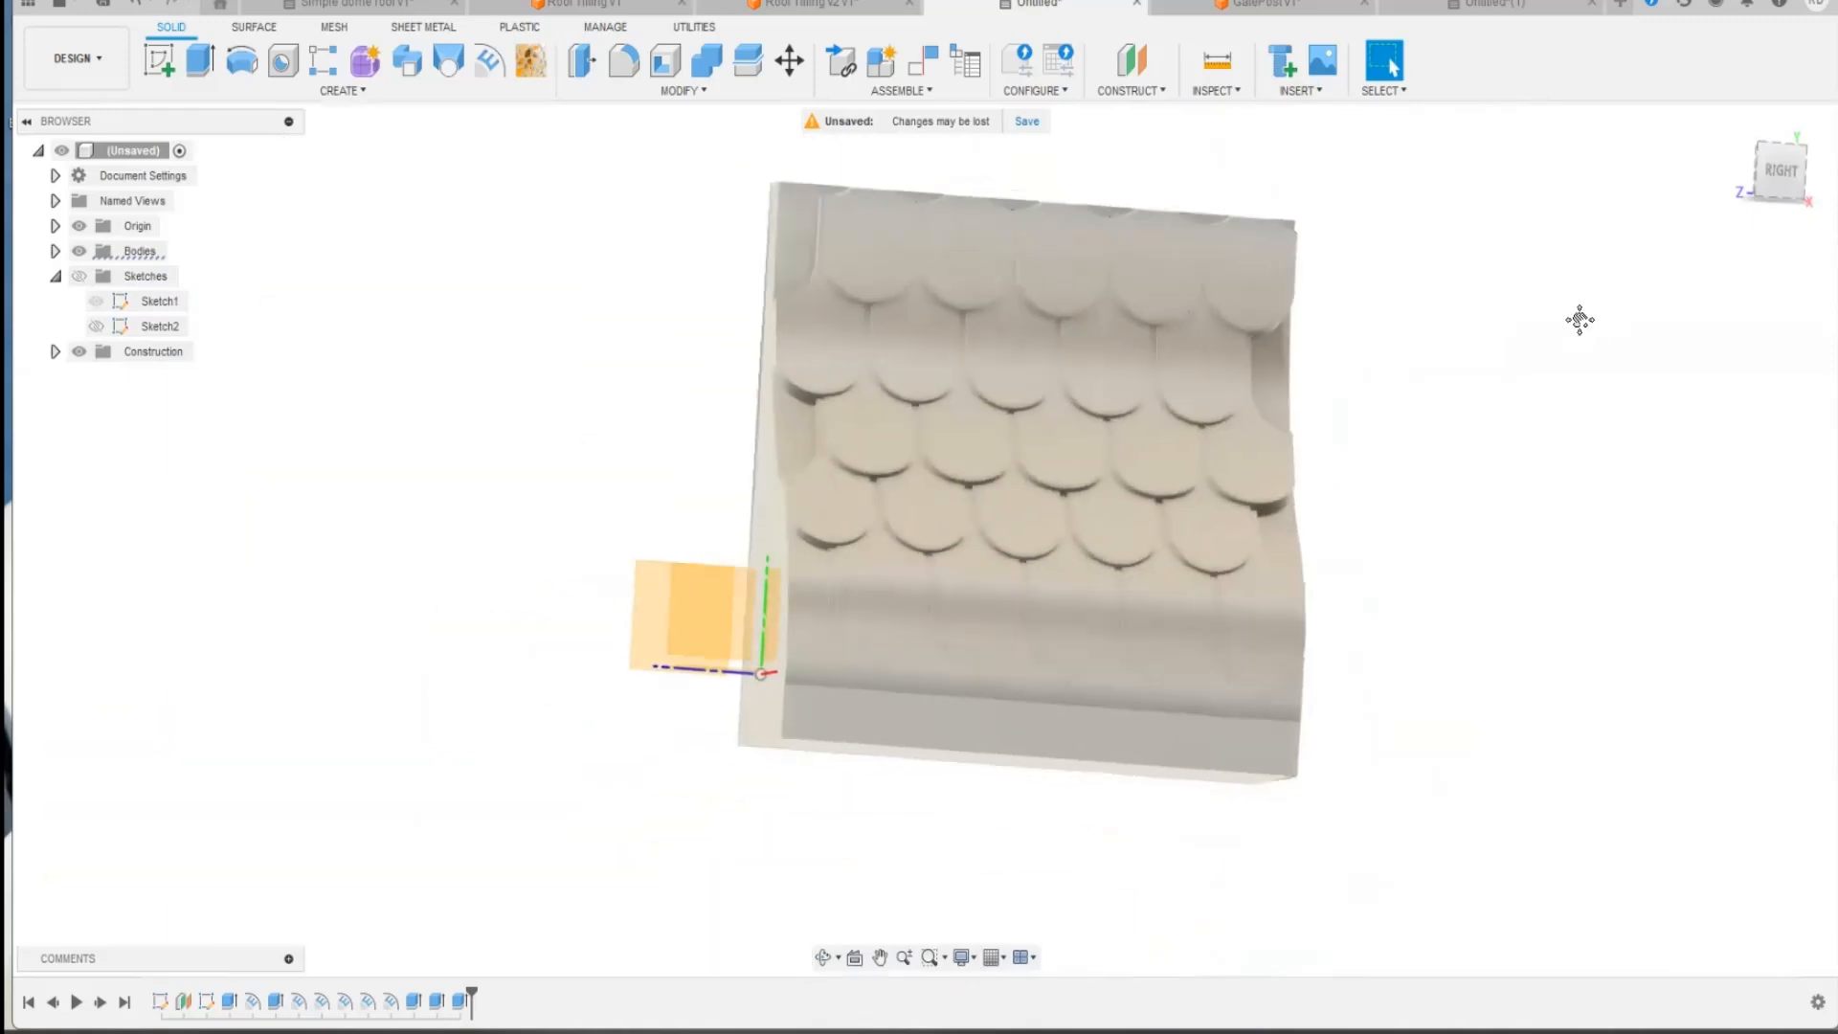
scroll(1283, 401, "up", 1)
left_click_drag(565, 203, 1316, 890)
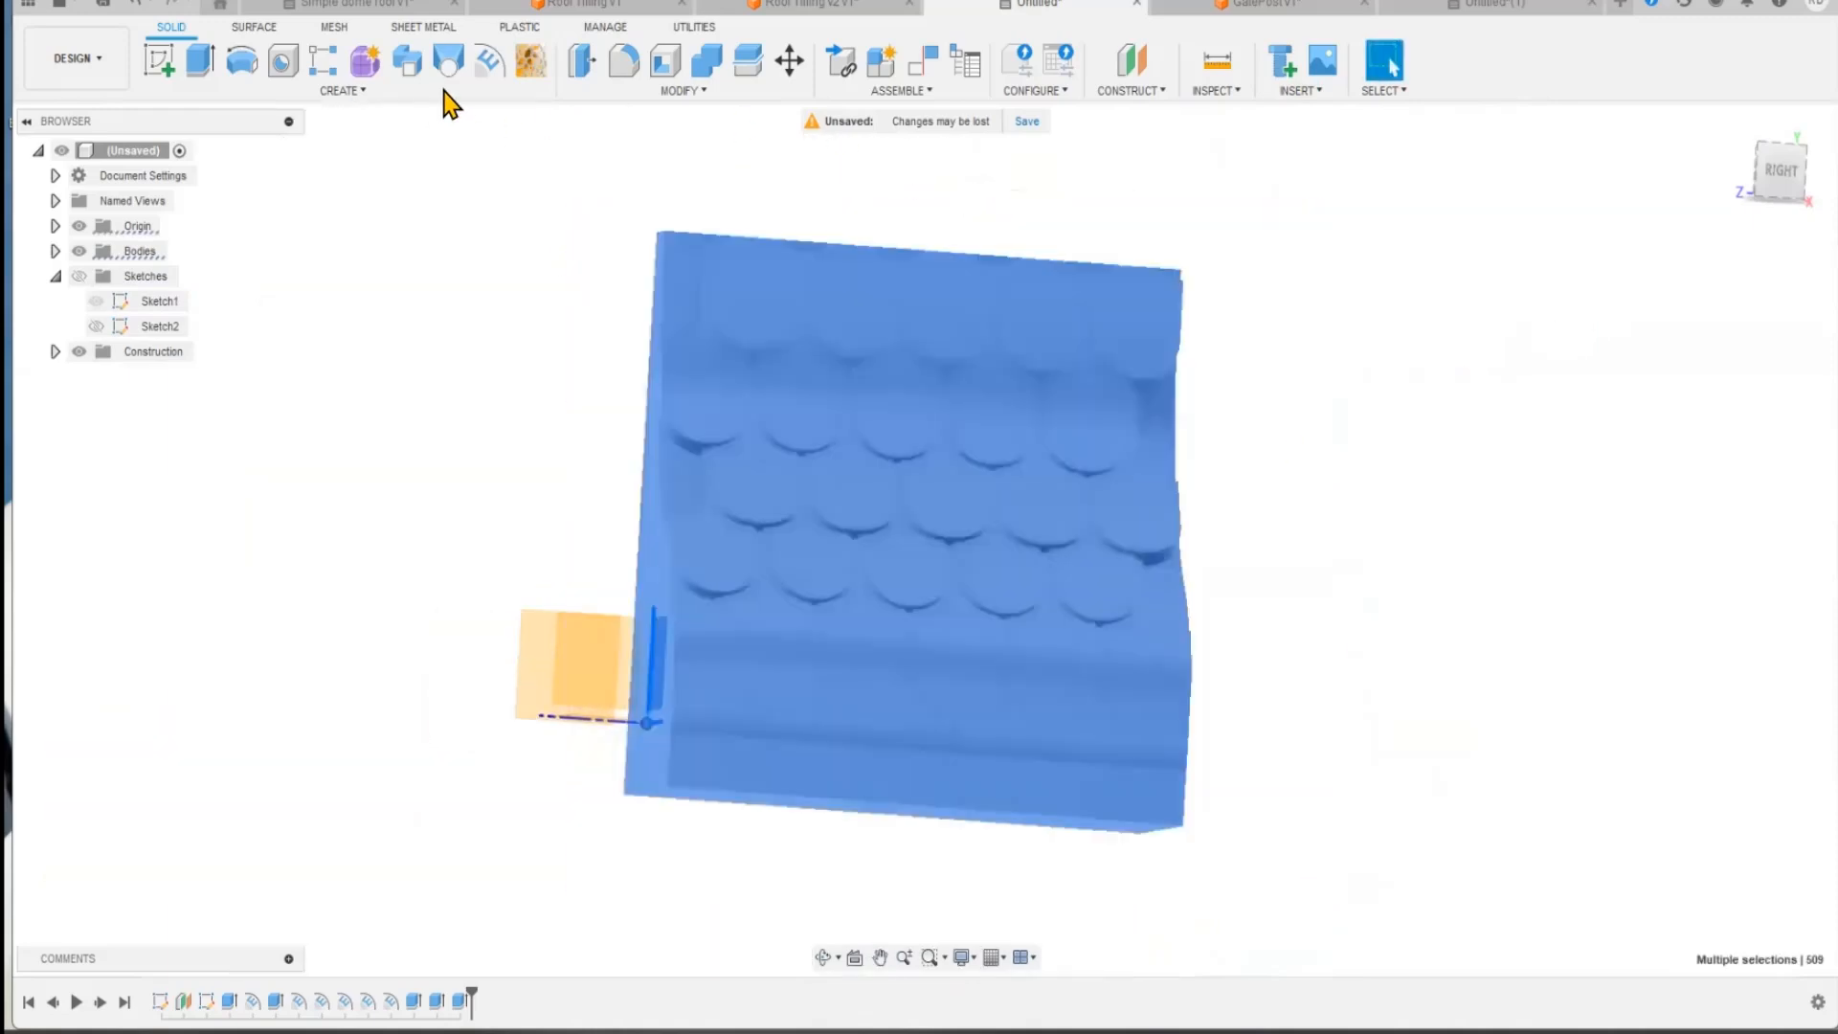
left_click(650, 93)
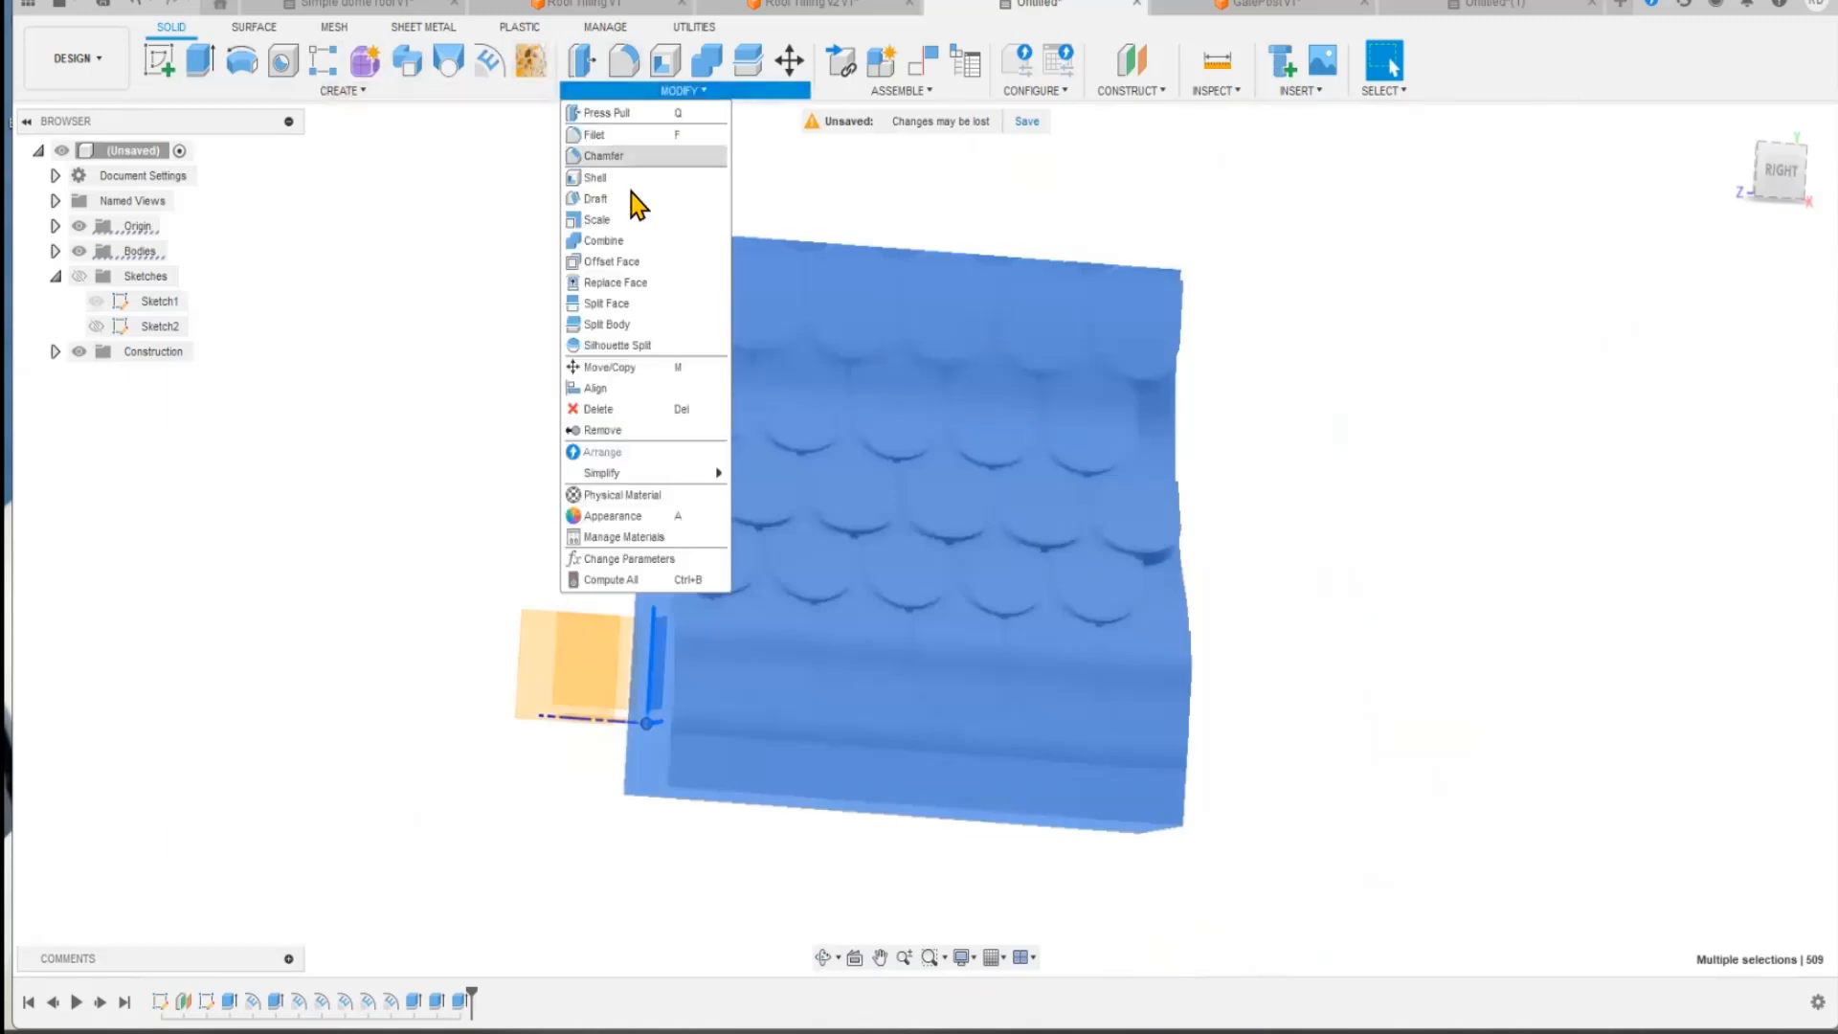
left_click(639, 377)
left_click(1572, 582)
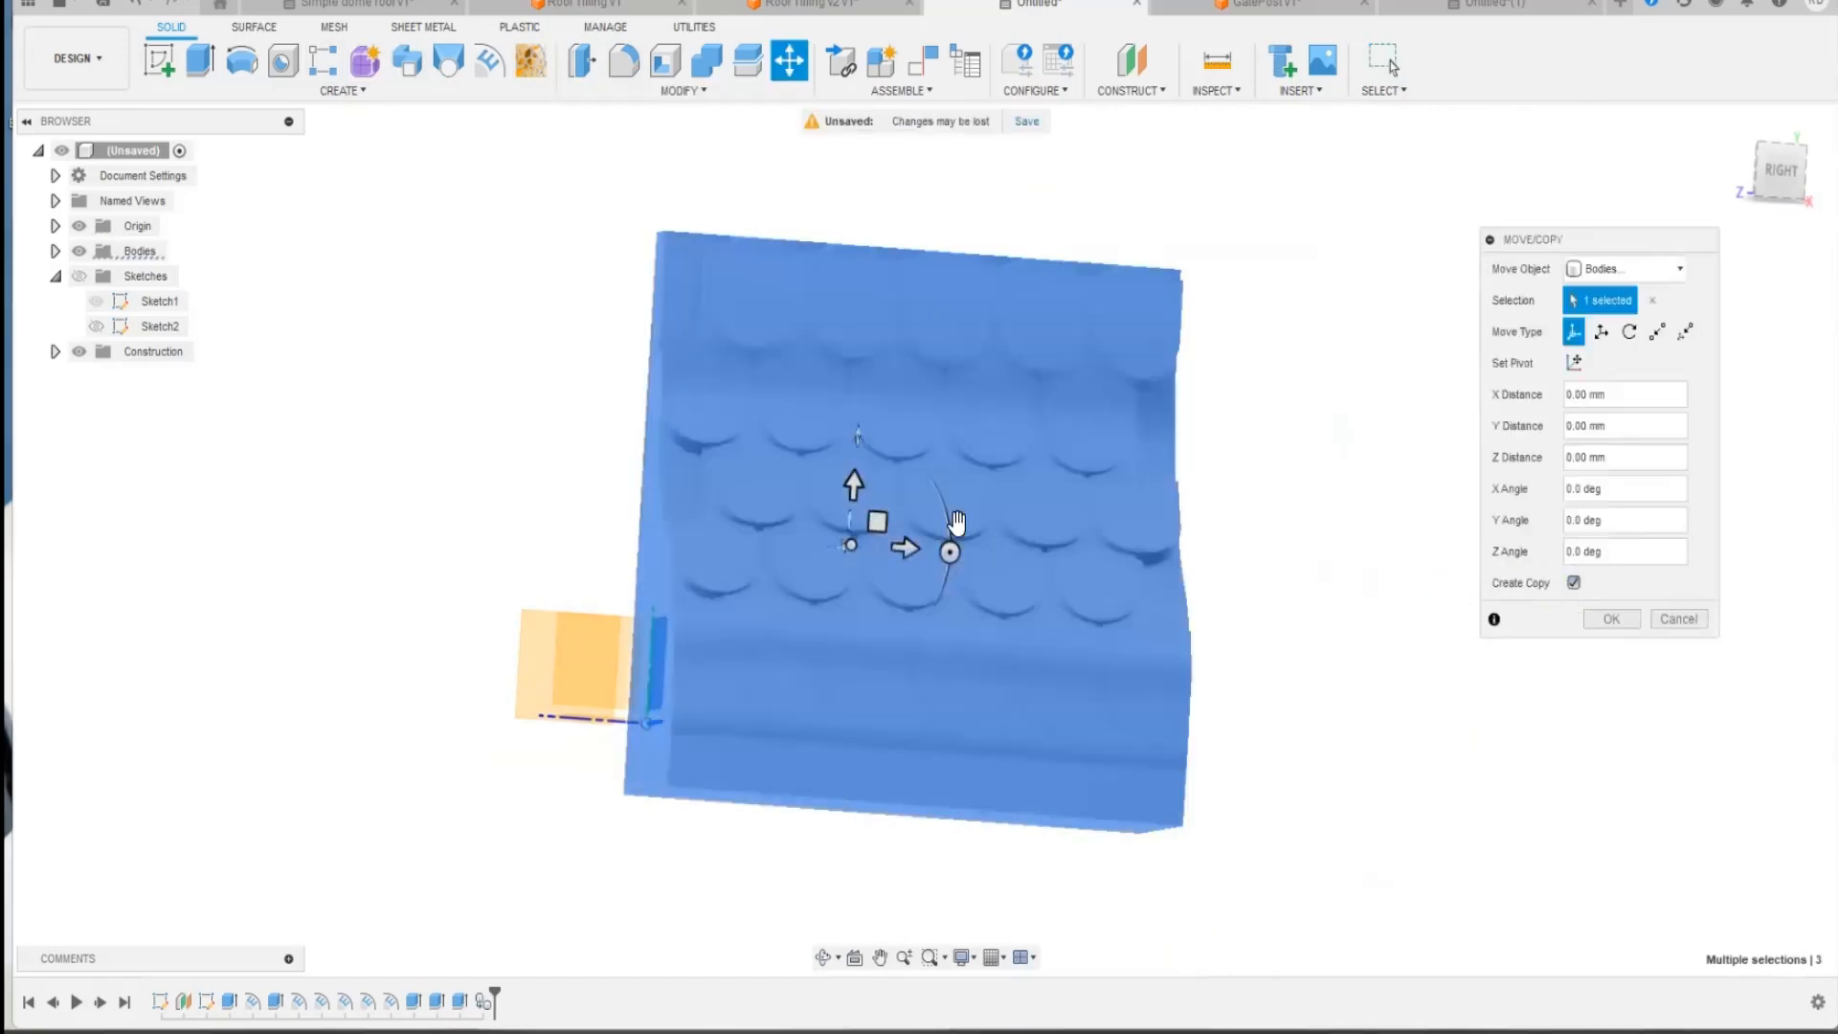
left_click_drag(921, 544, 1317, 521)
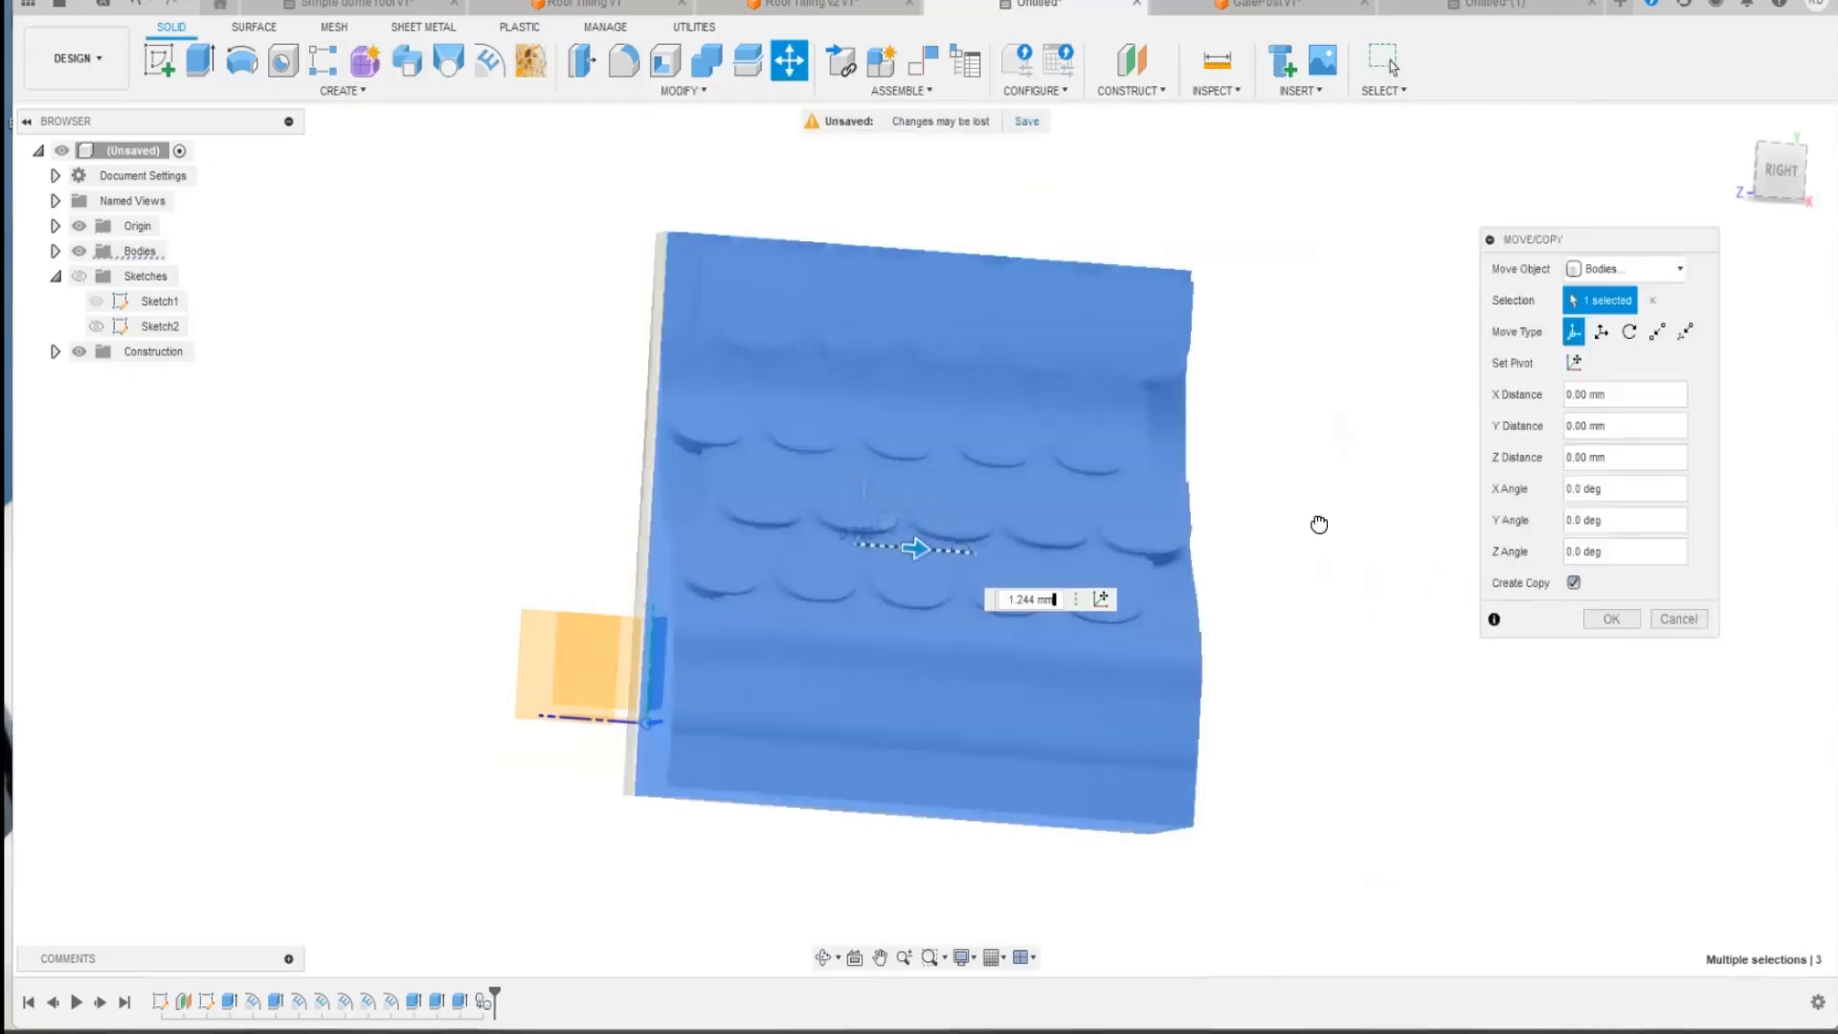
middle_click_drag(1166, 171, 773, 239)
scroll(764, 270, "up", 4)
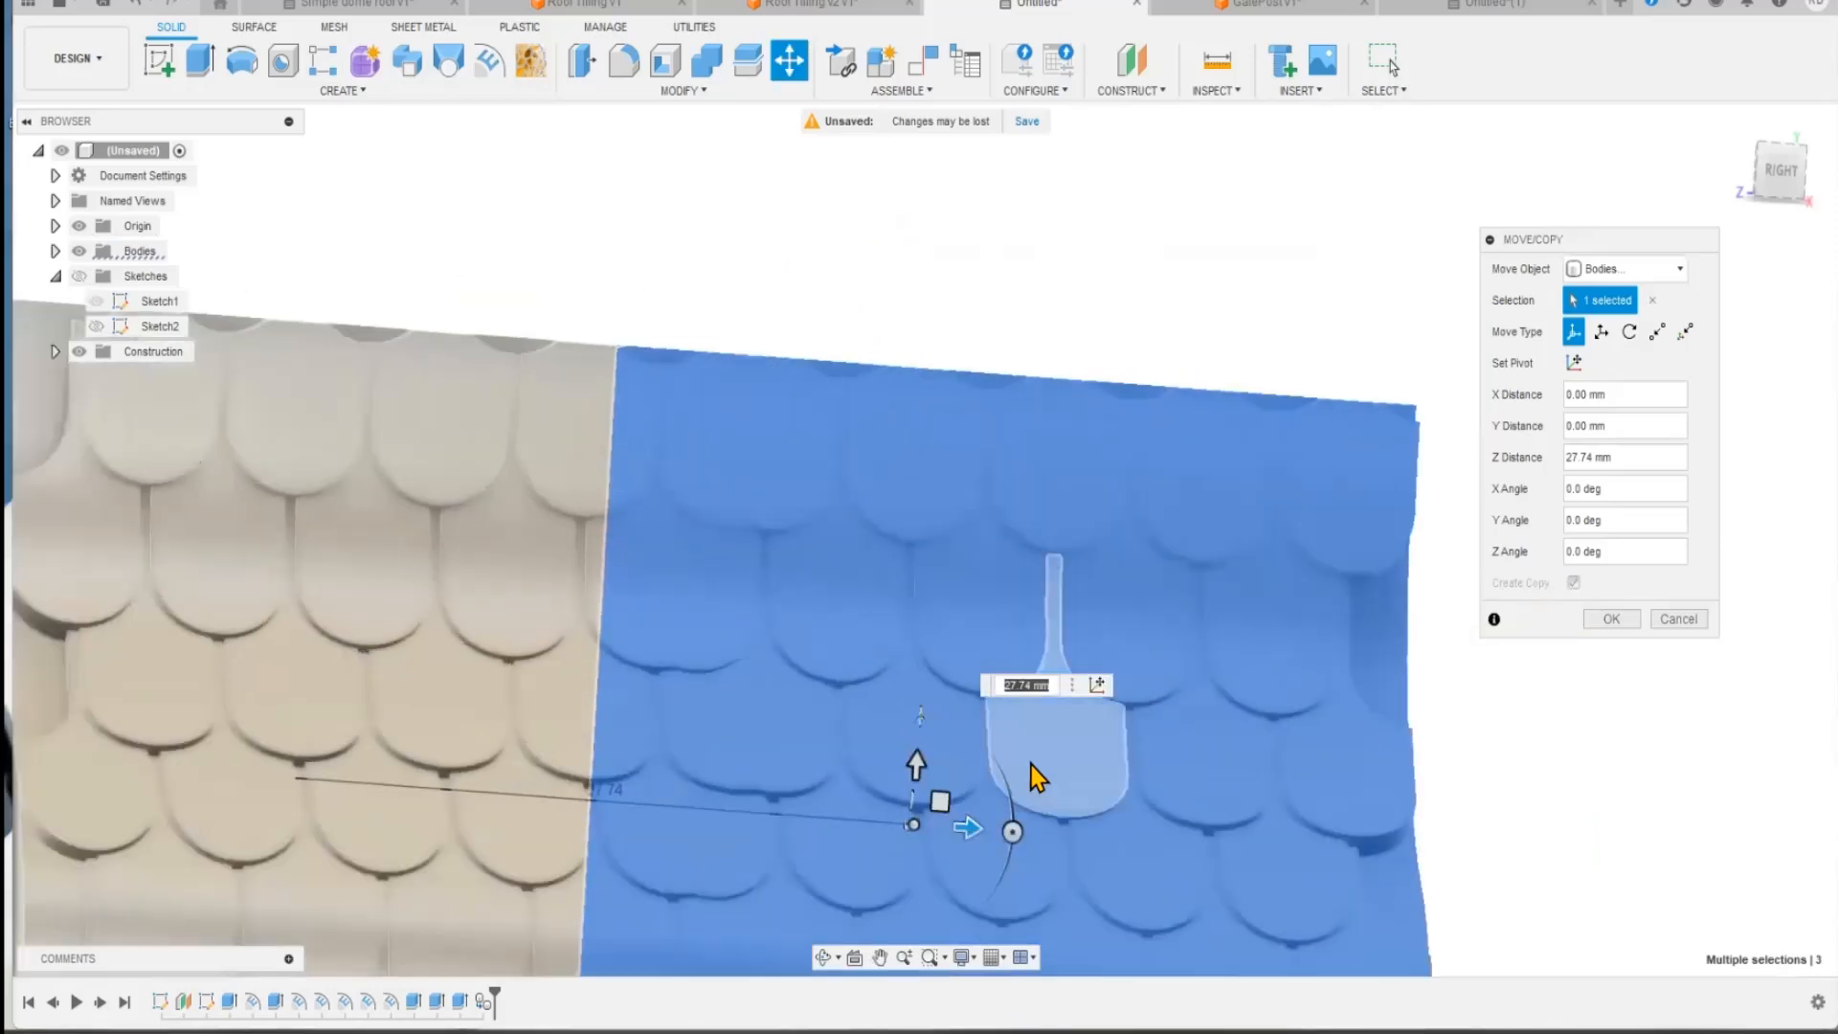
left_click_drag(968, 831, 1066, 837)
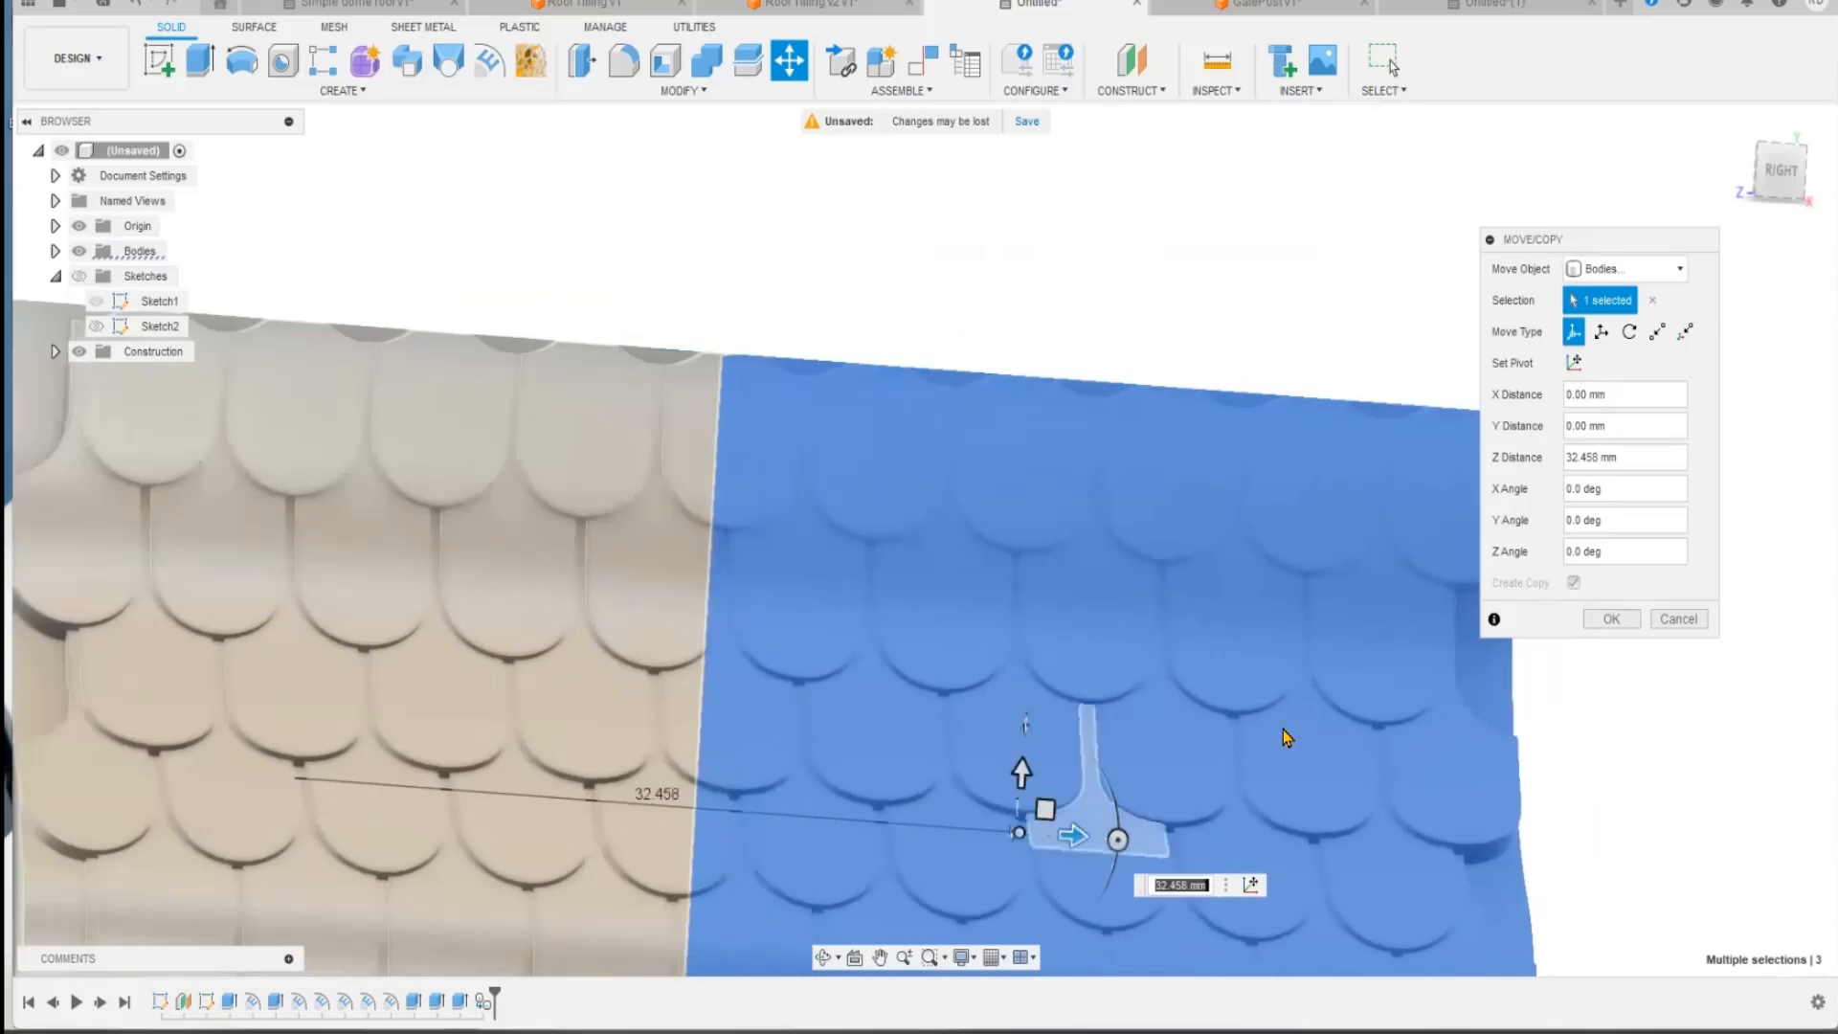
left_click(1618, 621)
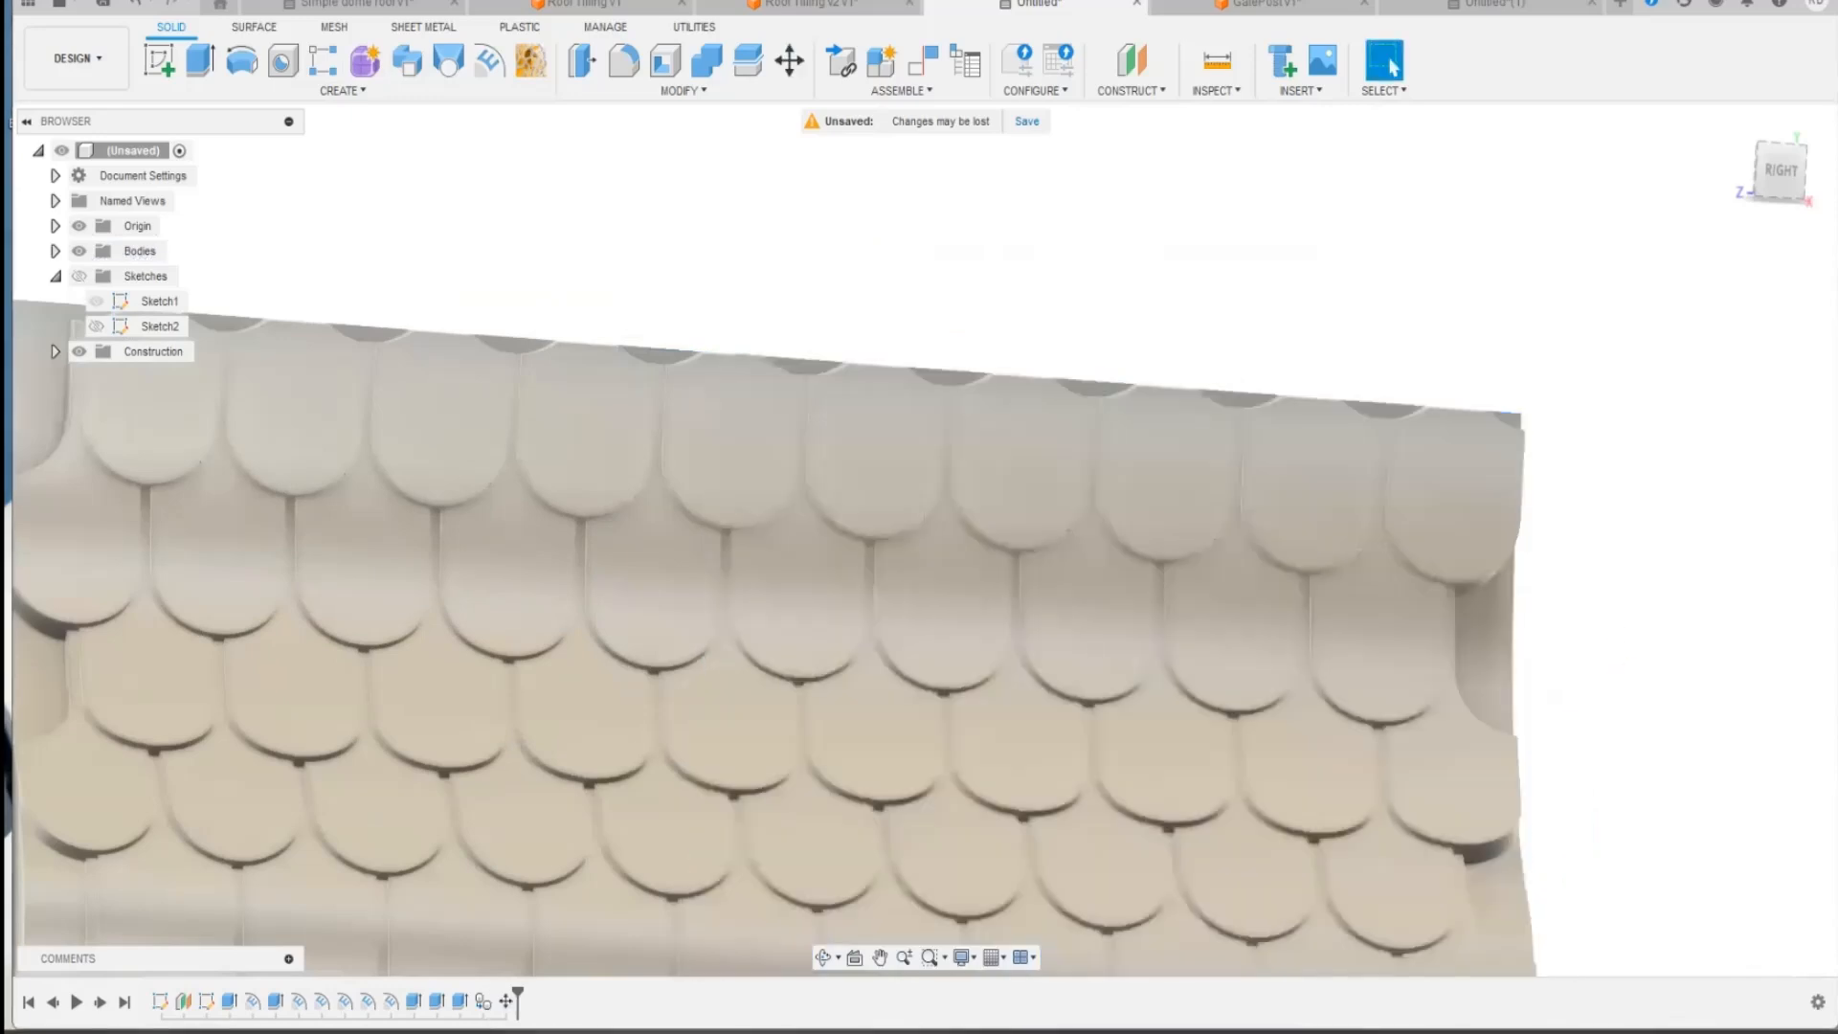